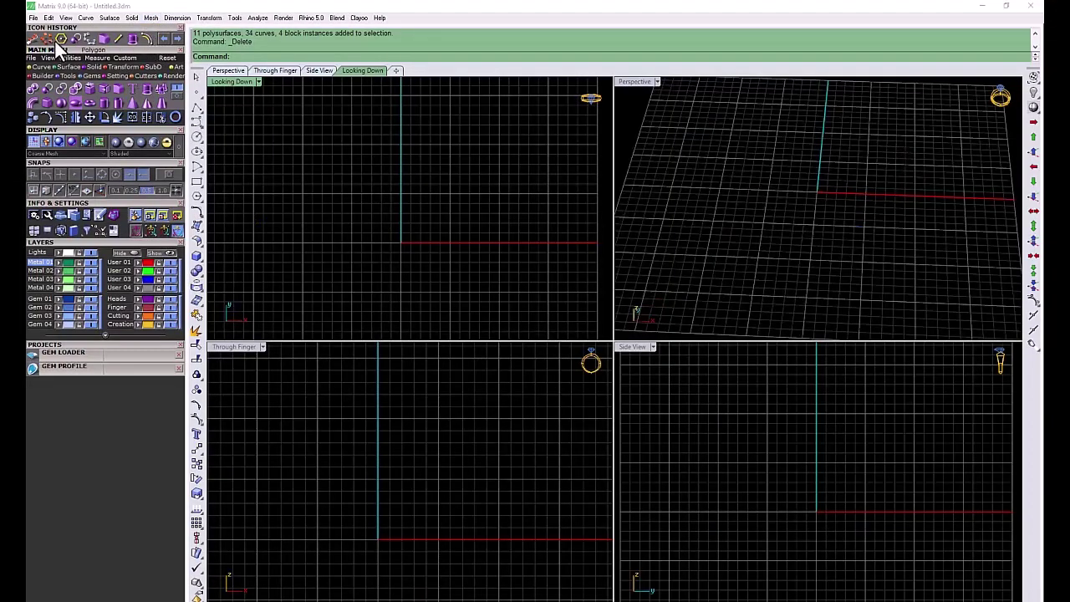
- Draw a 62-diameter circle centred at the origin
{"action": "left_click", "coordinate": [35, 66]}
{"action": "left_click", "coordinate": [92, 89]}
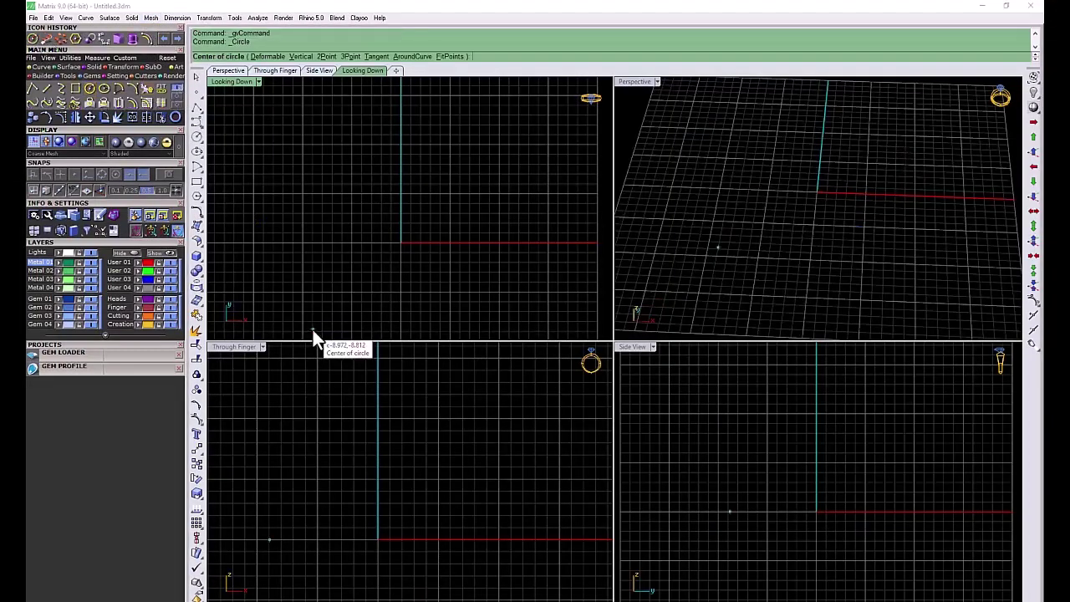
{"action": "left_click", "coordinate": [402, 242]}
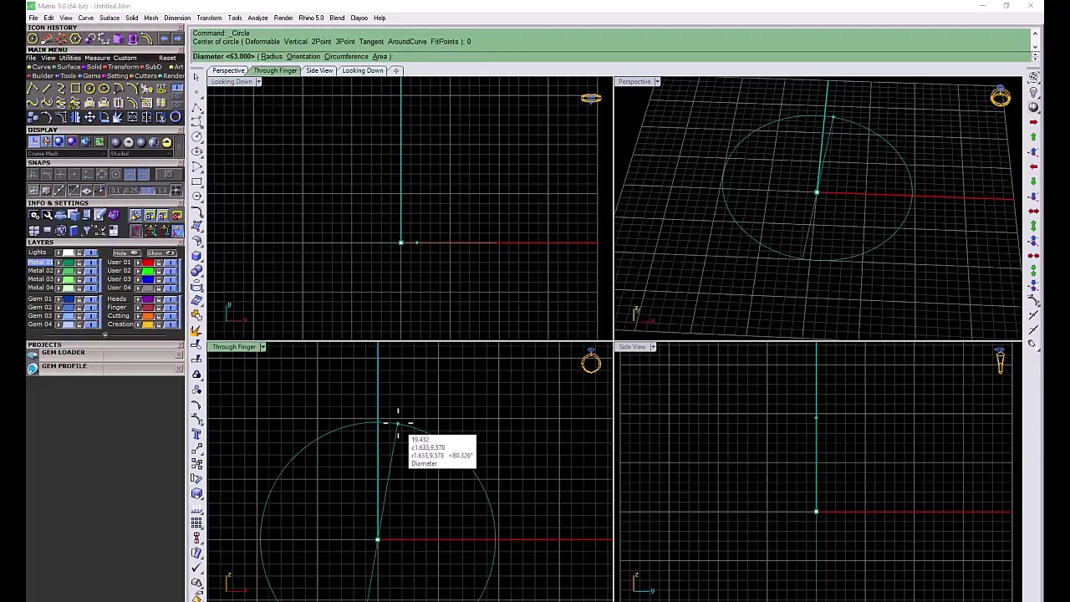
{"action": "type", "text": "62"}
{"action": "key", "text": "Return"}
- Squash the circle into an oval with the gumball and maximize the Through Finger view
{"action": "left_click", "coordinate": [405, 359]}
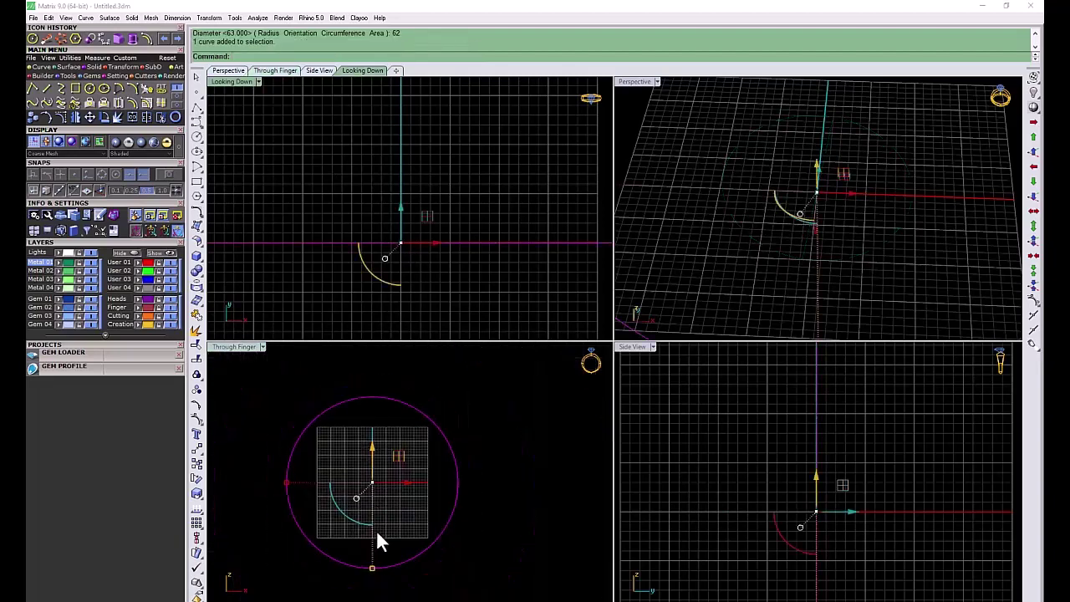
{"action": "left_click_drag", "start_coordinate": [373, 568], "coordinate": [372, 548]}
{"action": "left_click", "coordinate": [546, 448]}
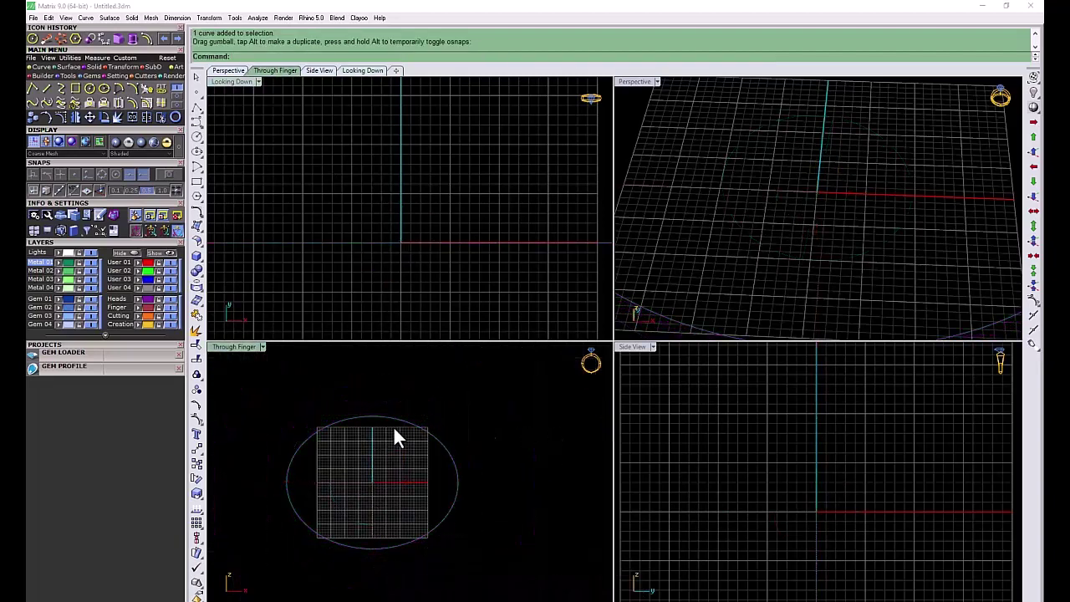
{"action": "left_click", "coordinate": [357, 443]}
{"action": "double_click", "coordinate": [233, 346]}
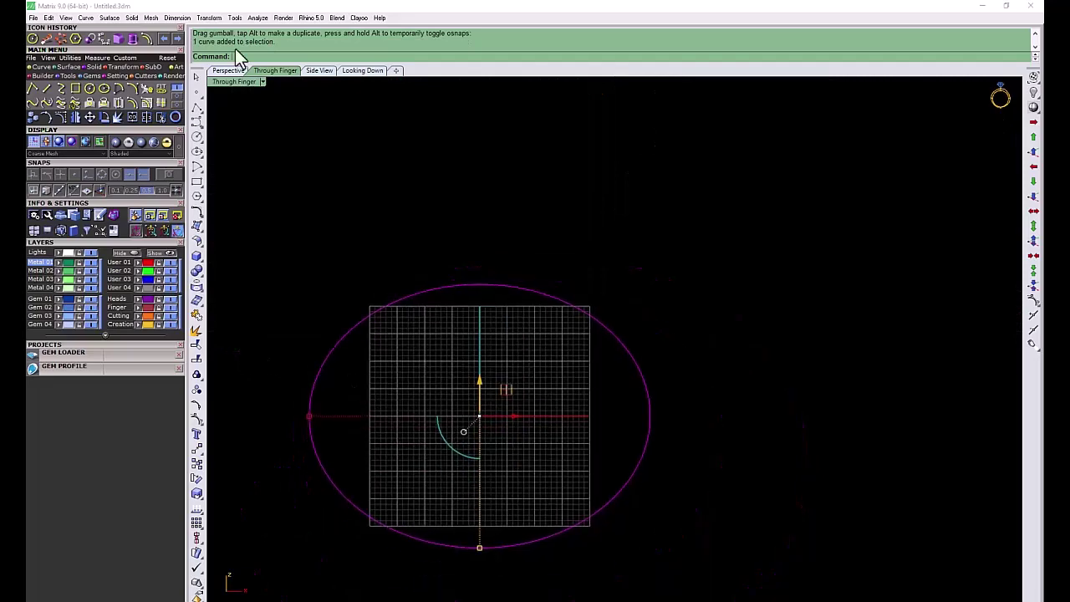
- Offset the oval inward by 2.2
{"action": "left_click", "coordinate": [118, 38]}
{"action": "left_click", "coordinate": [487, 354]}
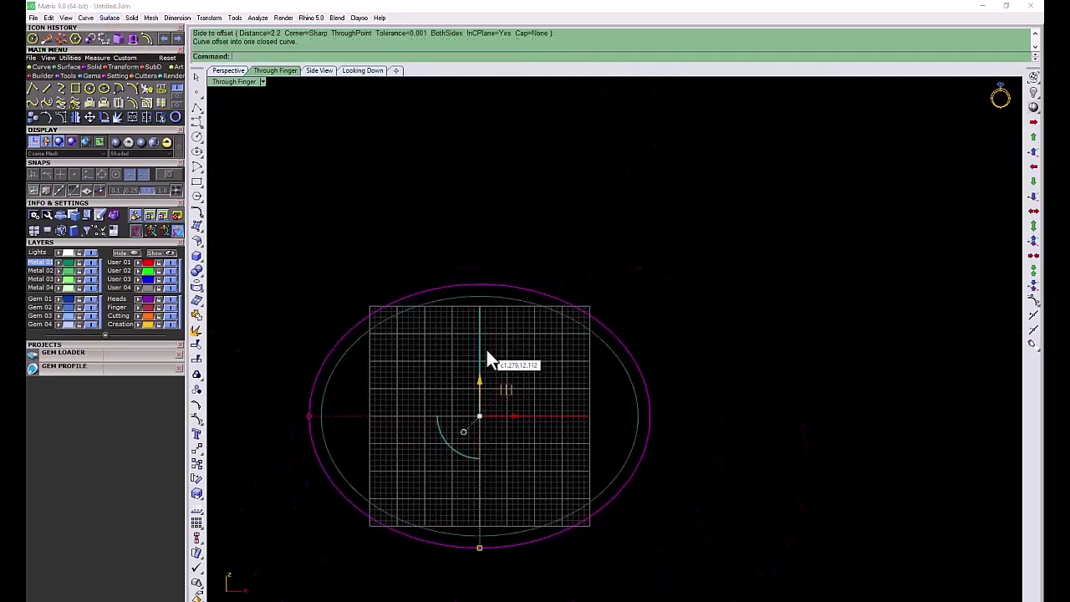
{"action": "left_click", "coordinate": [544, 279]}
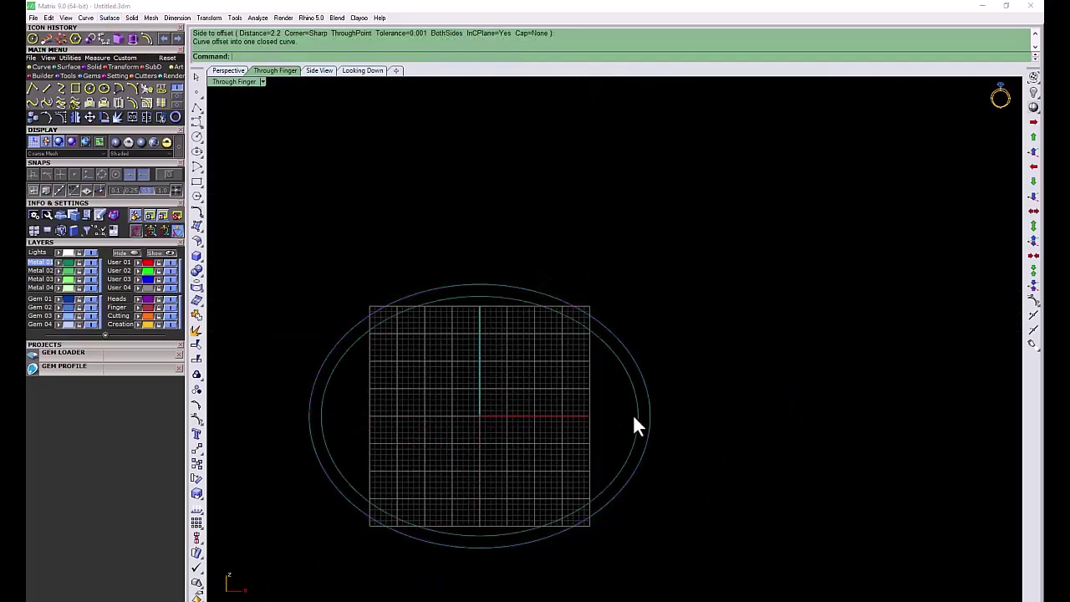
- Offset the inner oval again by 0.5 to make a third nested curve
{"action": "scroll", "coordinate": [633, 414], "scroll_direction": "up", "scroll_amount": 2}
{"action": "scroll", "coordinate": [633, 414], "scroll_direction": "up", "scroll_amount": 2}
{"action": "left_click", "coordinate": [648, 391]}
{"action": "left_click", "coordinate": [154, 46]}
{"action": "type", "text": "0.7"}
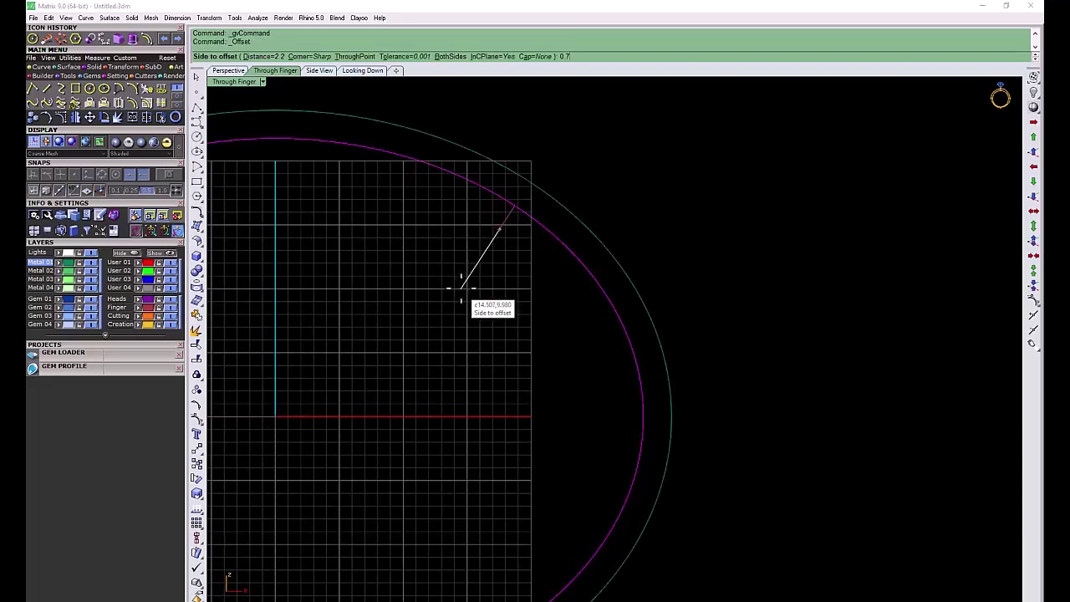
{"action": "type", "text": "0.5"}
{"action": "key", "text": "Return"}
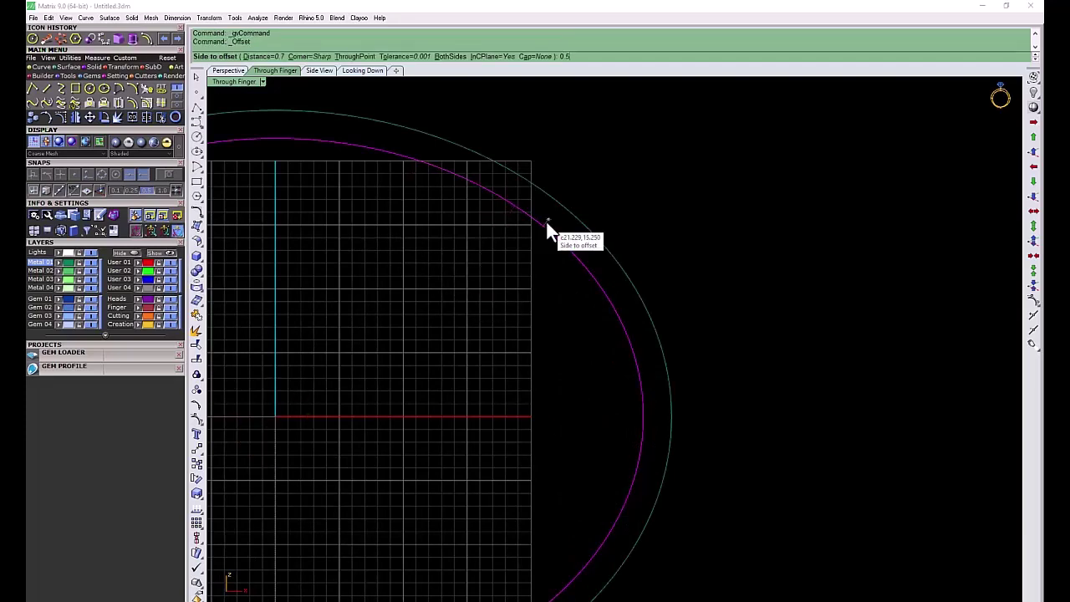
{"action": "left_click", "coordinate": [547, 223]}
{"action": "left_click", "coordinate": [568, 222]}
{"action": "scroll", "coordinate": [623, 358], "scroll_direction": "down", "scroll_amount": 3}
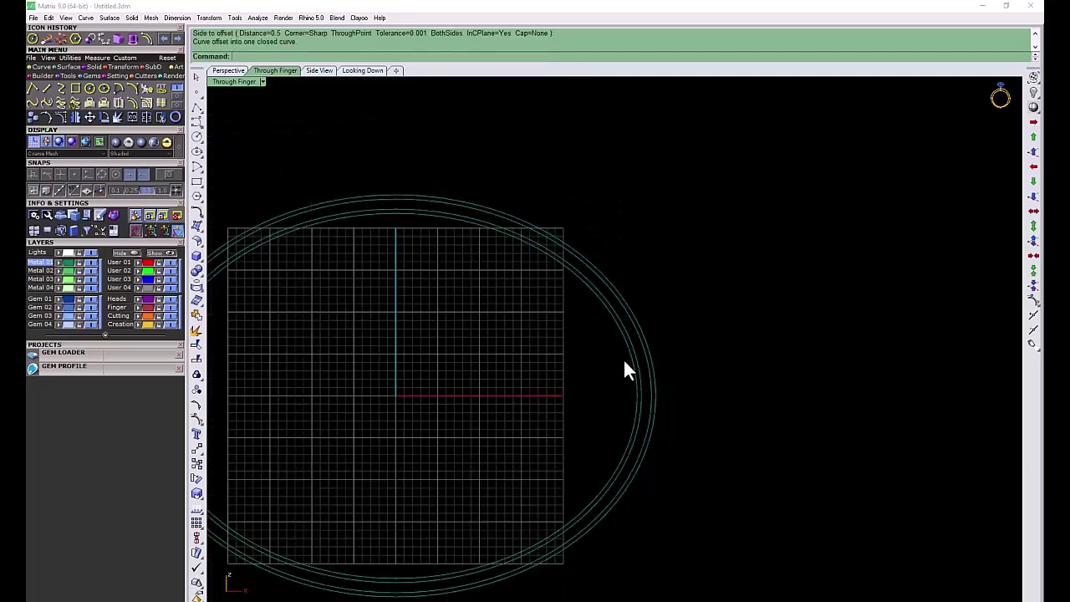
{"action": "scroll", "coordinate": [544, 376], "scroll_direction": "down", "scroll_amount": 2}
{"action": "right_click_drag", "start_coordinate": [474, 356], "coordinate": [495, 320]}
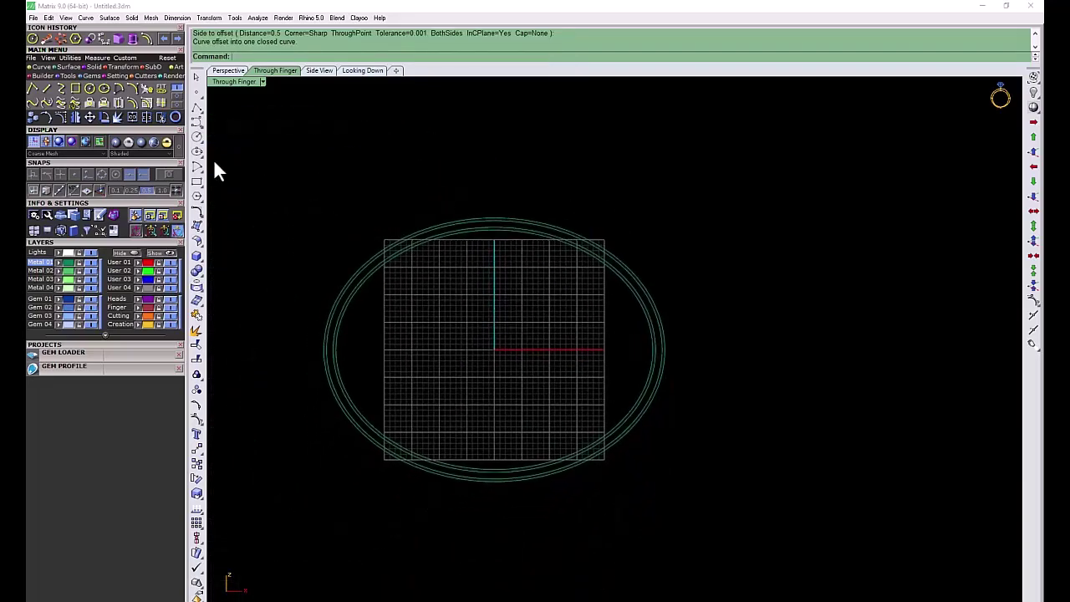
- Draw a horizontal line from the origin to 39,0 across the ring
{"action": "left_click", "coordinate": [48, 87]}
{"action": "left_click", "coordinate": [495, 348]}
{"action": "scroll", "coordinate": [710, 350], "scroll_direction": "up", "scroll_amount": 2}
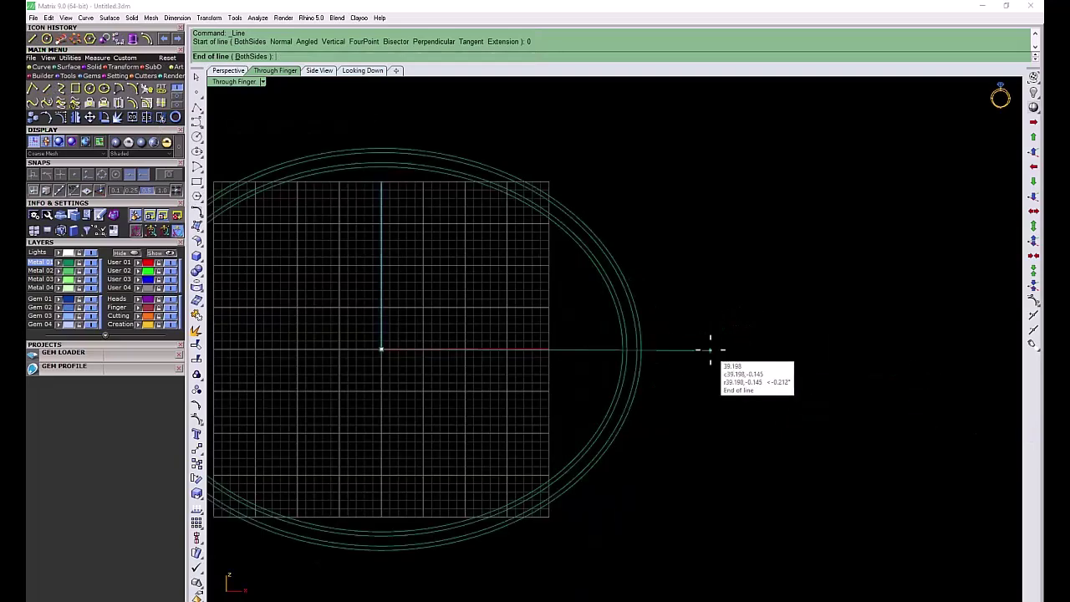
{"action": "left_click", "coordinate": [167, 174]}
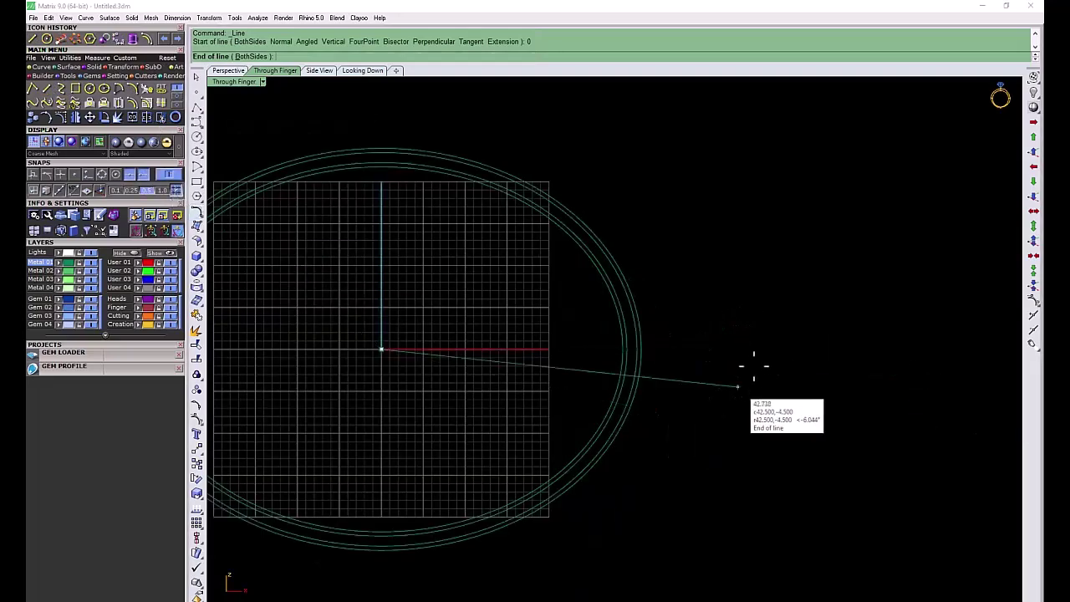
{"action": "left_click", "coordinate": [710, 347]}
{"action": "scroll", "coordinate": [599, 355], "scroll_direction": "up", "scroll_amount": 2}
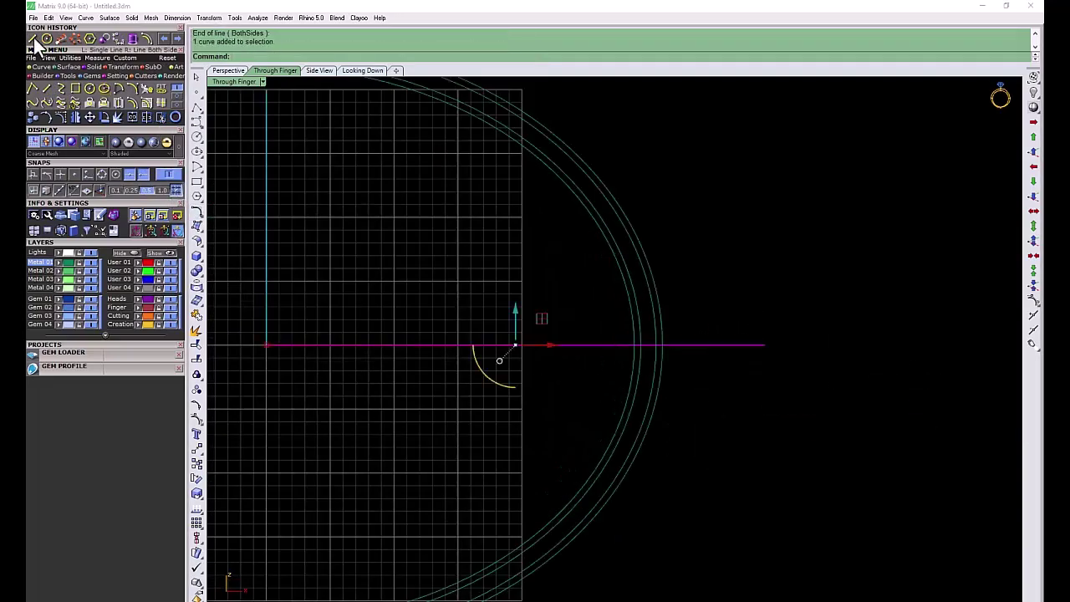
- Offset the line by 3 below and 6 above, then delete the middle line
{"action": "left_click", "coordinate": [147, 38]}
{"action": "type", "text": "3"}
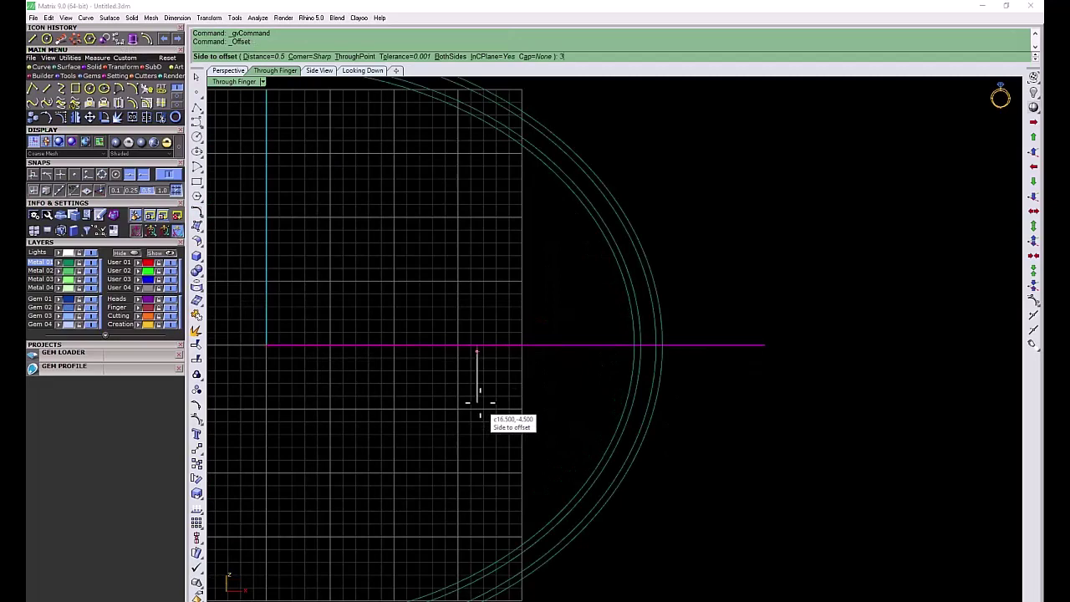
{"action": "key", "text": "Return"}
{"action": "left_click", "coordinate": [479, 404]}
{"action": "key", "text": "Return"}
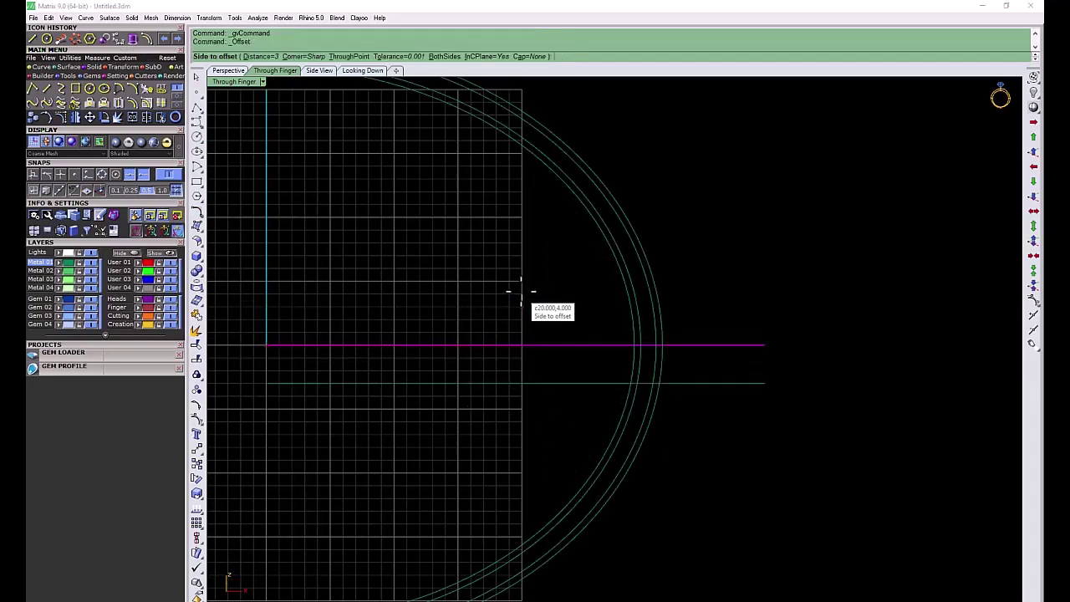
{"action": "type", "text": "6"}
{"action": "key", "text": "Return"}
{"action": "left_click", "coordinate": [514, 292]}
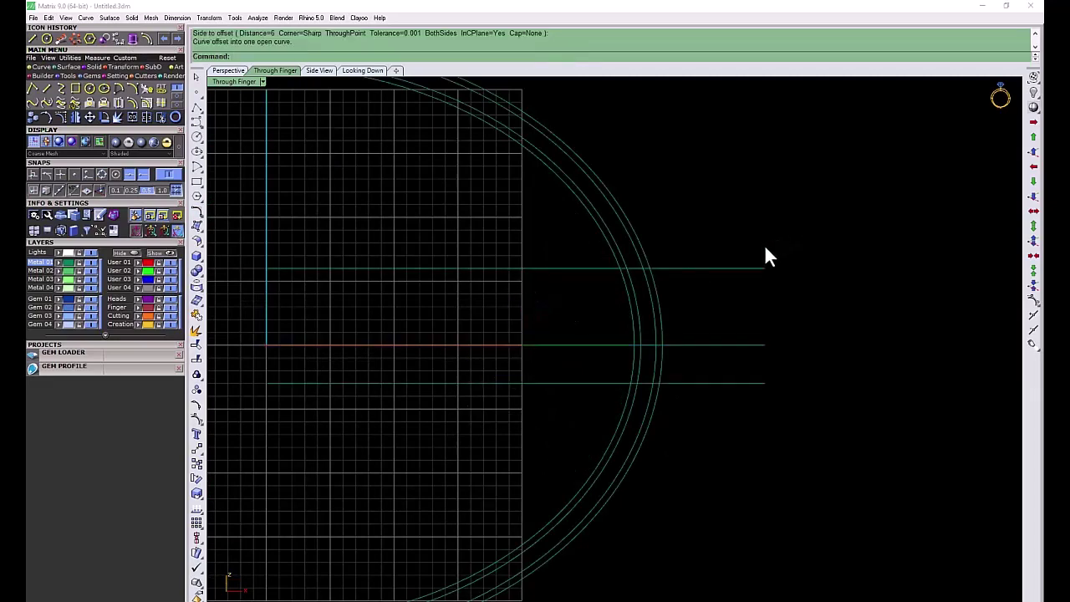
{"action": "left_click", "coordinate": [733, 344]}
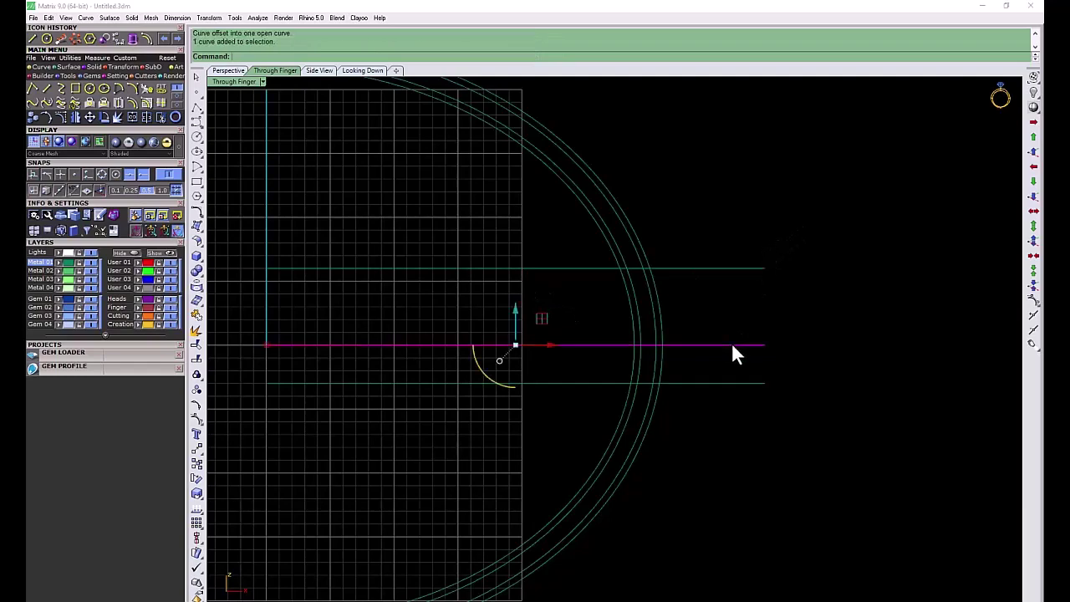
{"action": "key", "text": "Delete"}
- Trim the oval arcs against the offset lines and delete the leftover lines
{"action": "left_click_drag", "start_coordinate": [702, 401], "coordinate": [234, 249]}
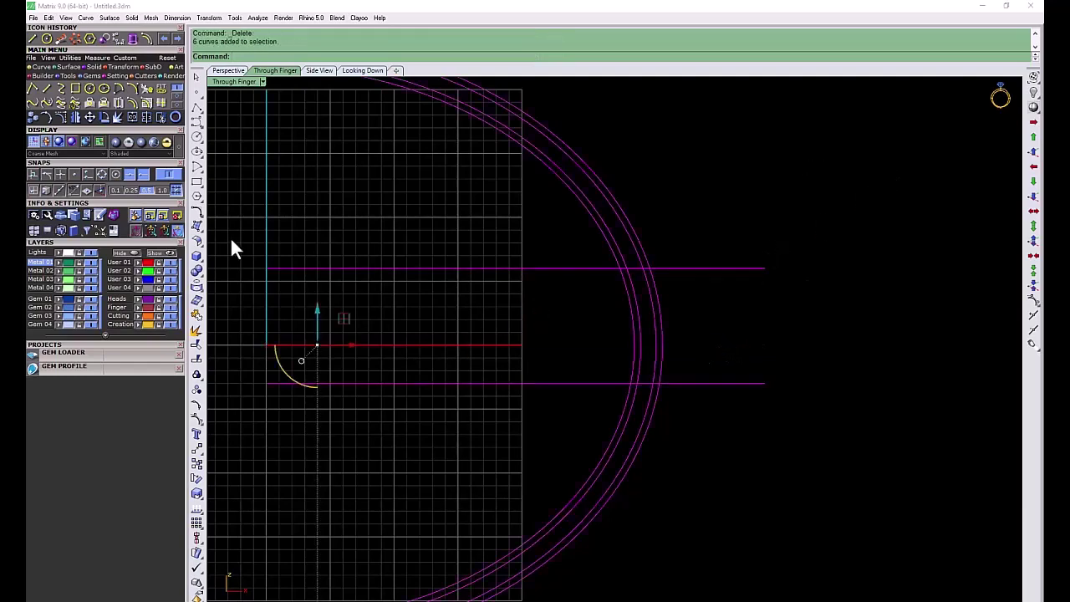
{"action": "left_click", "coordinate": [161, 117]}
{"action": "scroll", "coordinate": [619, 259], "scroll_direction": "up", "scroll_amount": 3}
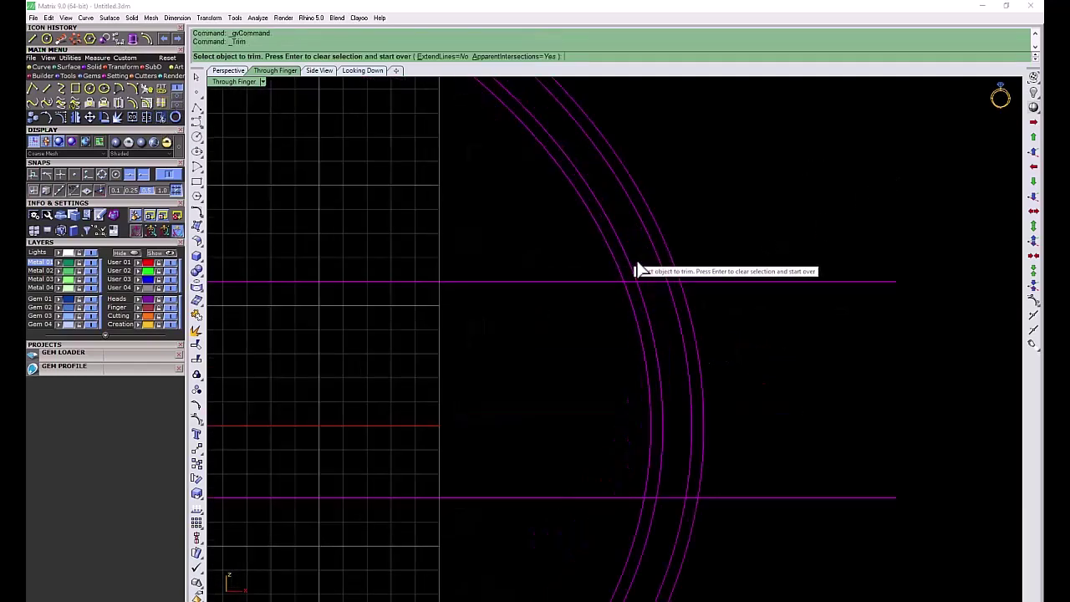
{"action": "left_click", "coordinate": [686, 502]}
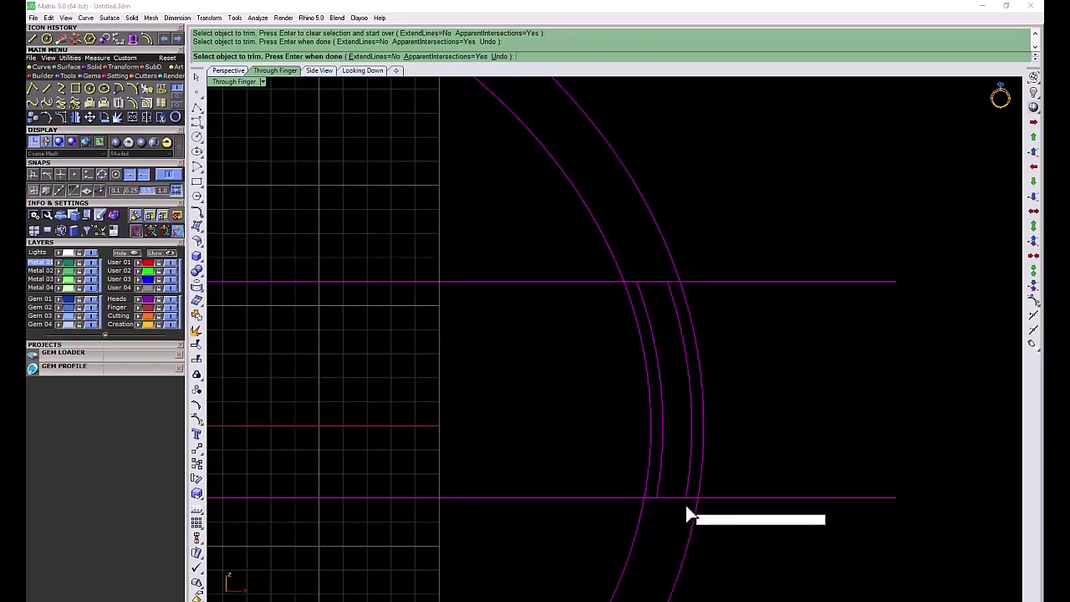
{"action": "key", "text": "Return"}
{"action": "left_click_drag", "start_coordinate": [956, 232], "coordinate": [798, 585]}
{"action": "key", "text": "Delete"}
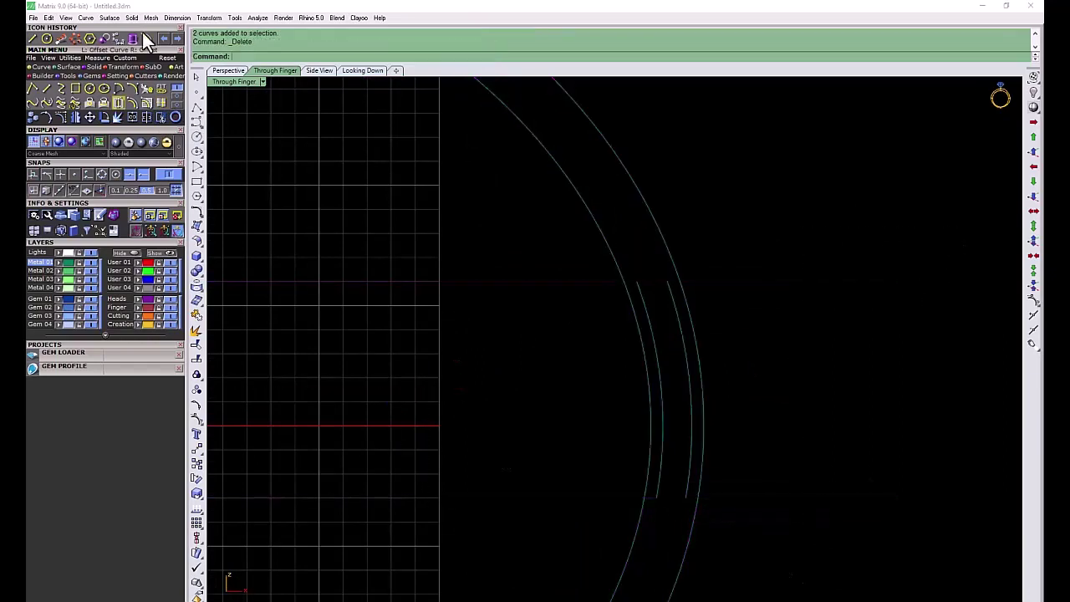
- Draw short lines closing the top and bottom gaps between the inner ovals
{"action": "left_click", "coordinate": [46, 89]}
{"action": "left_click", "coordinate": [637, 282]}
{"action": "left_click", "coordinate": [668, 283]}
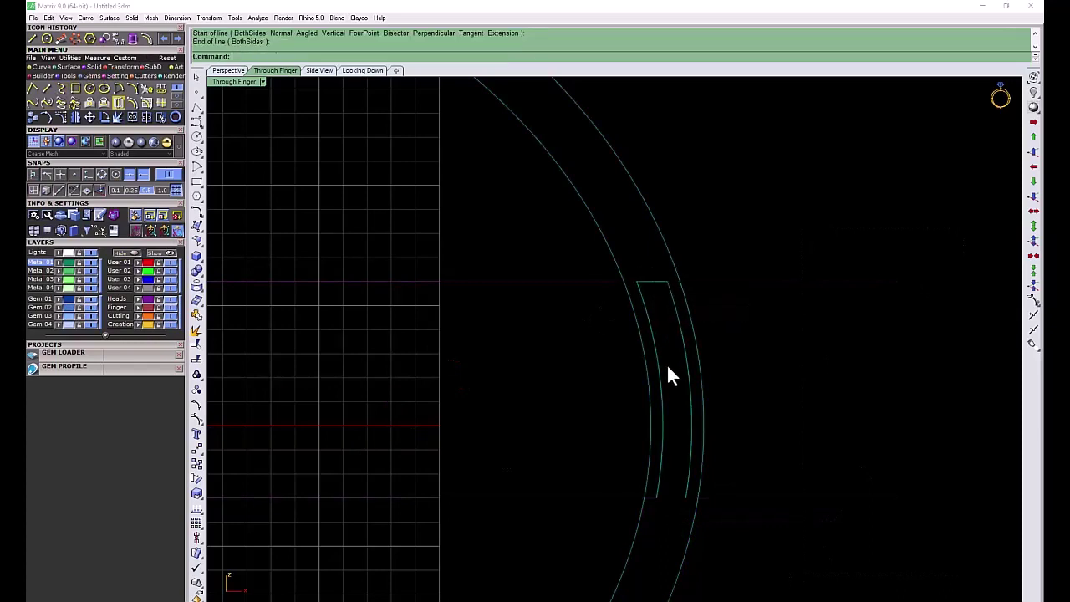
{"action": "key", "text": "Return"}
{"action": "left_click", "coordinate": [658, 497]}
{"action": "left_click", "coordinate": [688, 498]}
- Join the four outline pieces into one closed slot curve
{"action": "left_click", "coordinate": [132, 117]}
{"action": "left_click", "coordinate": [681, 358]}
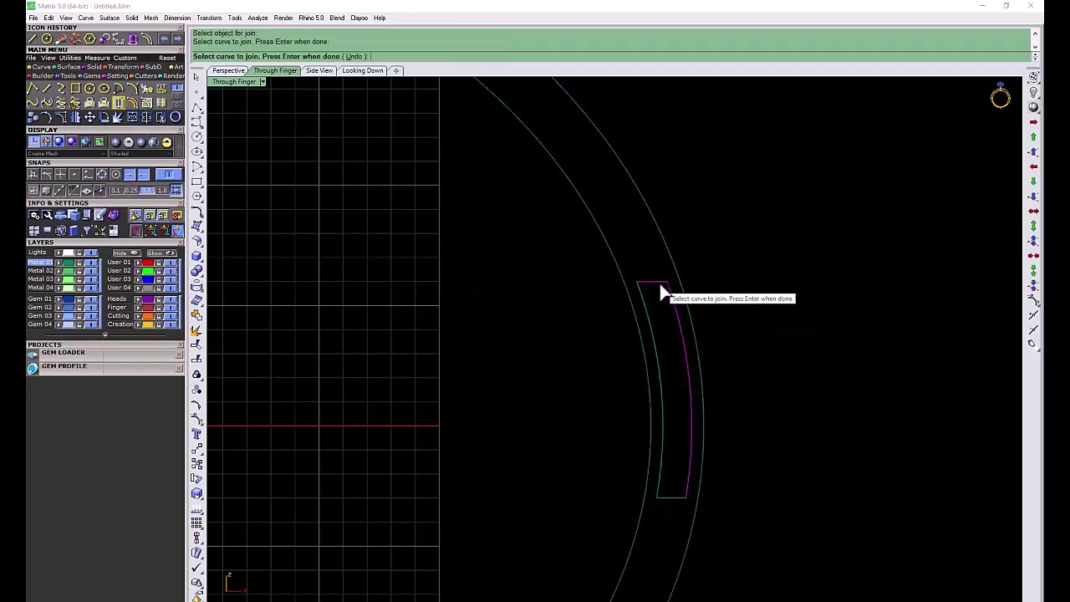
{"action": "left_click", "coordinate": [661, 284]}
{"action": "left_click", "coordinate": [648, 324]}
{"action": "left_click", "coordinate": [669, 498]}
{"action": "key", "text": "Return"}
{"action": "scroll", "coordinate": [719, 302], "scroll_direction": "down", "scroll_amount": 2}
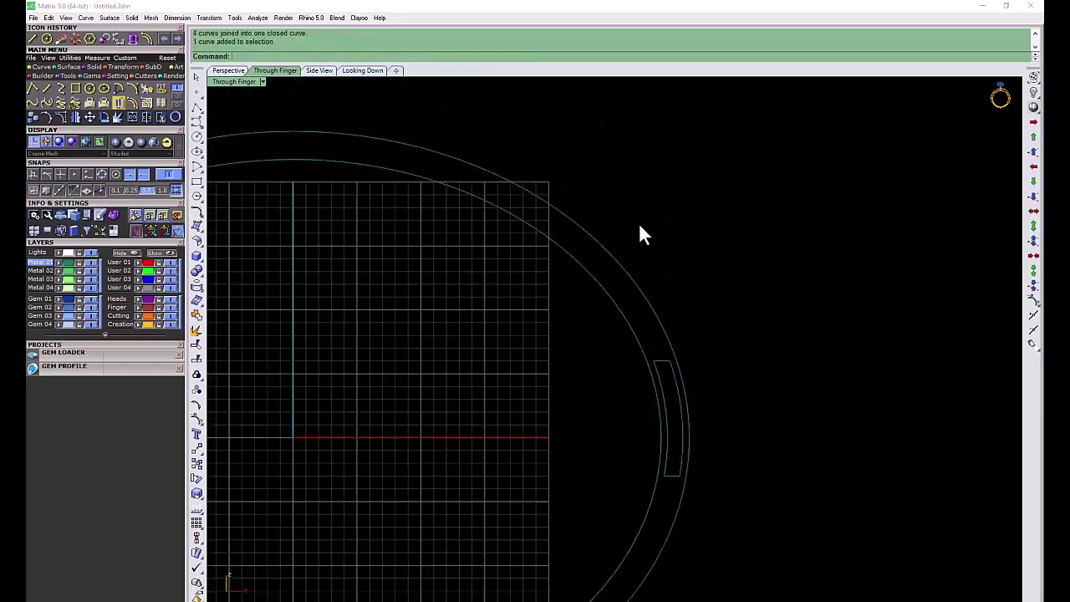
{"action": "left_click", "coordinate": [586, 253]}
- Extrude the outer ring curves into a band and the slot profile into a solid
{"action": "left_click", "coordinate": [132, 40]}
{"action": "type", "text": "4"}
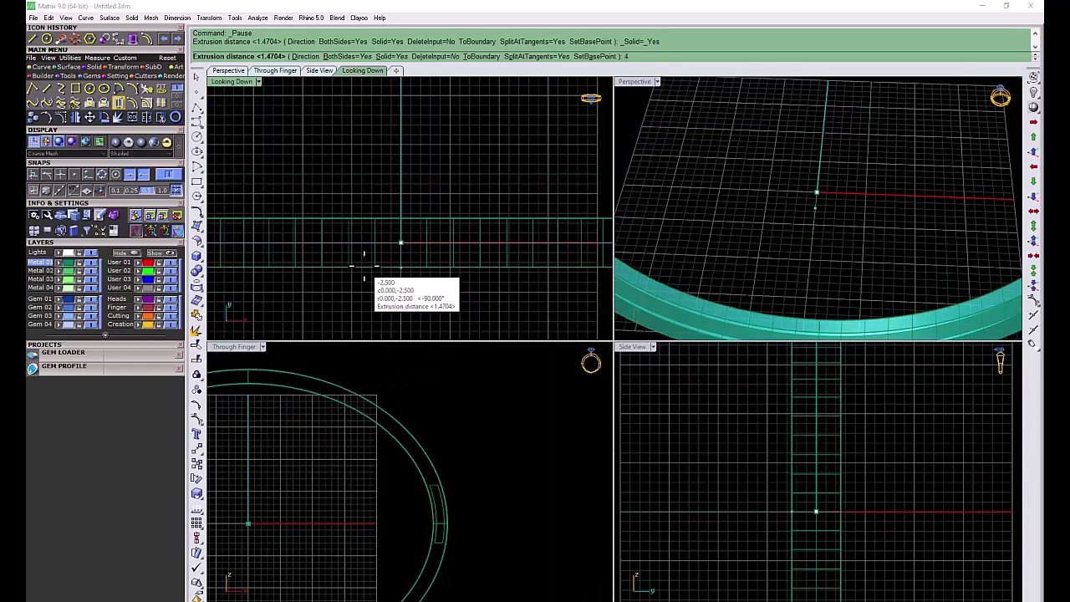
{"action": "key", "text": "Return"}
{"action": "scroll", "coordinate": [435, 497], "scroll_direction": "up", "scroll_amount": 2}
{"action": "scroll", "coordinate": [433, 440], "scroll_direction": "up", "scroll_amount": 2}
{"action": "left_click", "coordinate": [422, 470]}
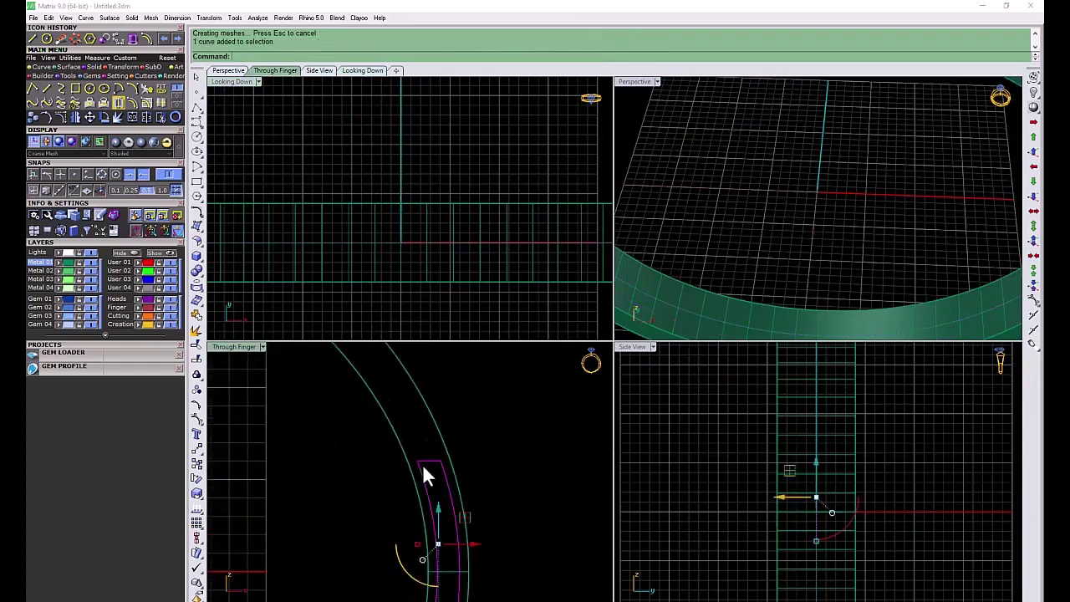
{"action": "key", "text": "Return"}
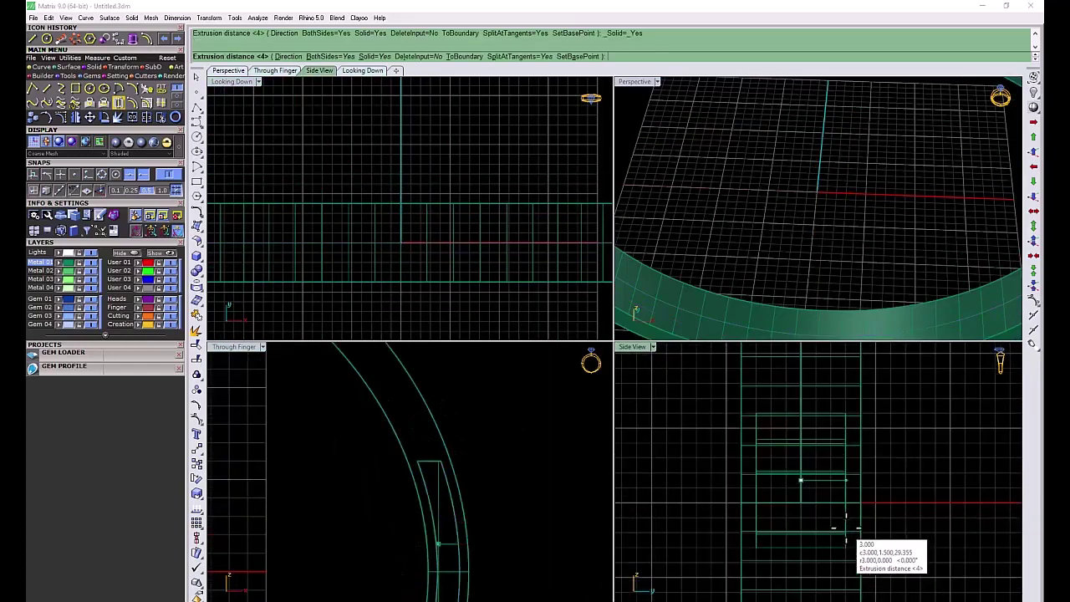
{"action": "key", "text": "Return"}
{"action": "scroll", "coordinate": [435, 512], "scroll_direction": "down", "scroll_amount": 2}
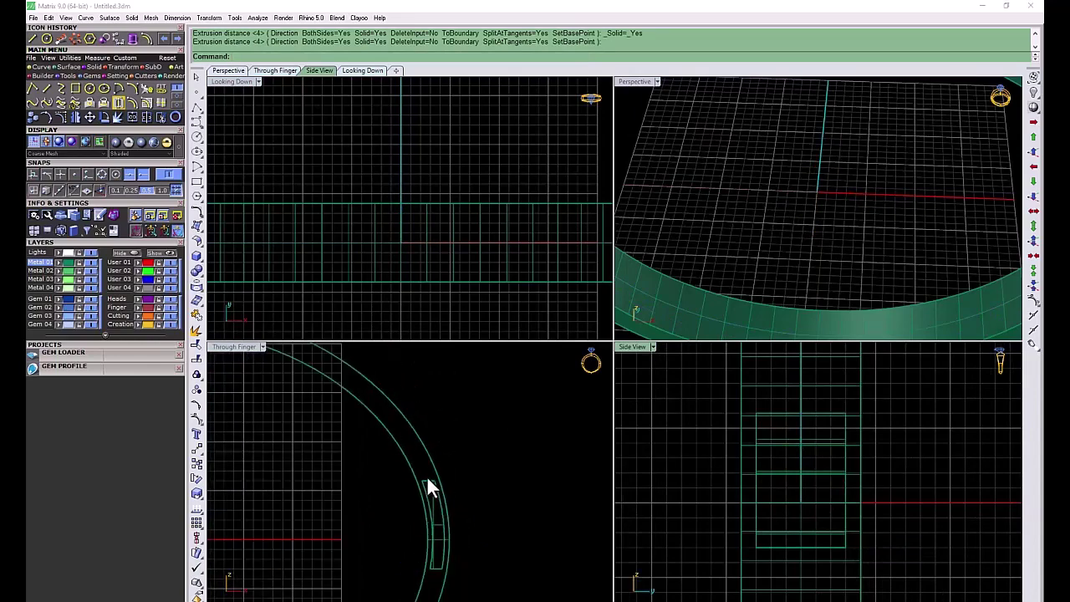
- Rotate a copy of the extruded piece 180° about the origin onto the opposite side
{"action": "left_click", "coordinate": [423, 488]}
{"action": "scroll", "coordinate": [425, 492], "scroll_direction": "down", "scroll_amount": 2}
{"action": "scroll", "coordinate": [443, 510], "scroll_direction": "down", "scroll_amount": 2}
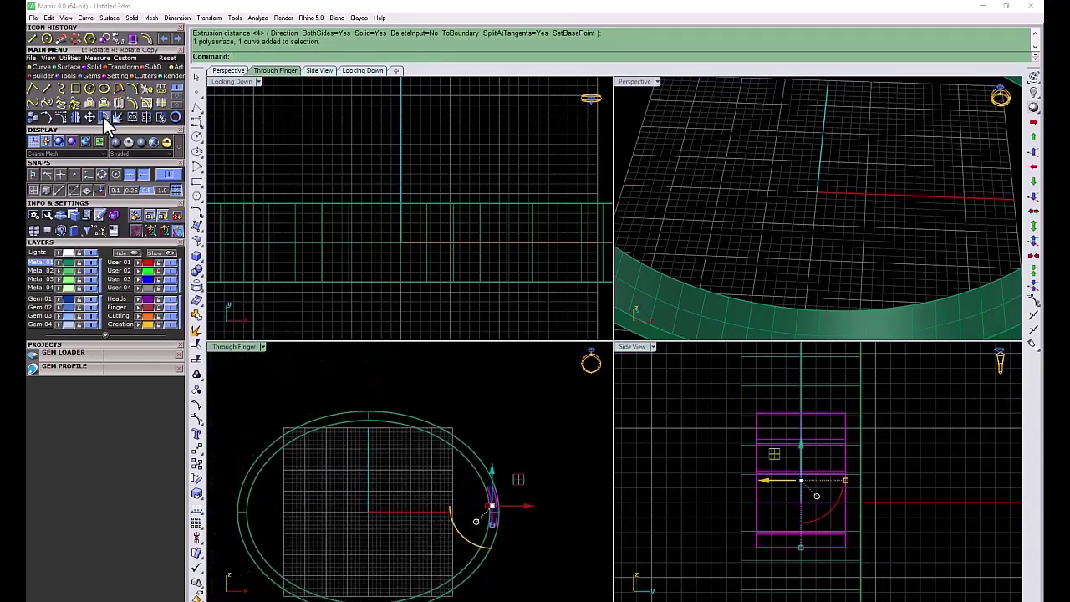
{"action": "left_click", "coordinate": [106, 118]}
{"action": "type", "text": "0"}
{"action": "key", "text": "Return"}
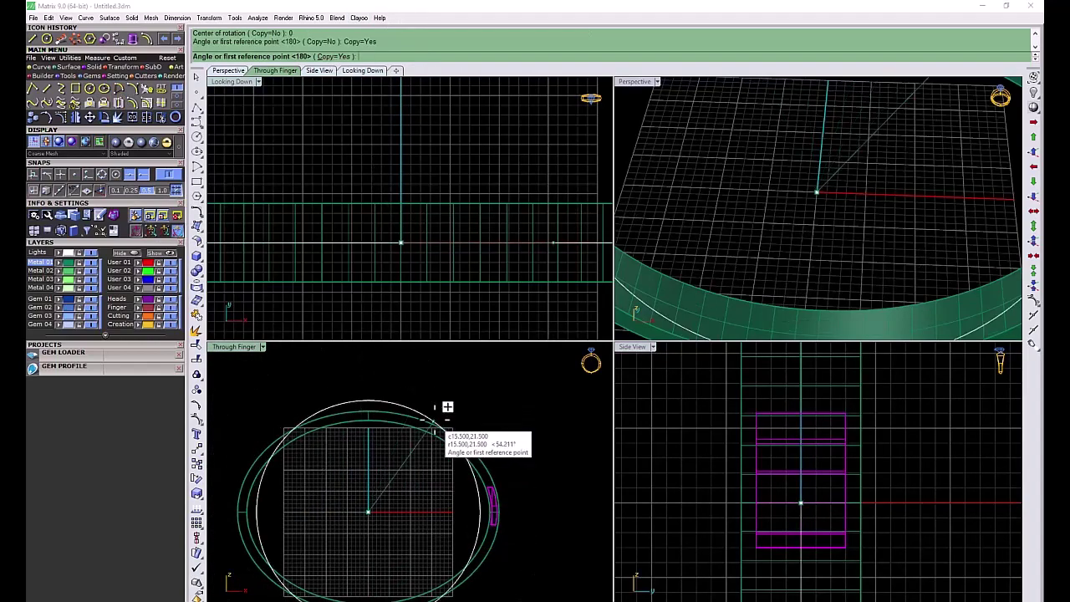
{"action": "left_click", "coordinate": [397, 391]}
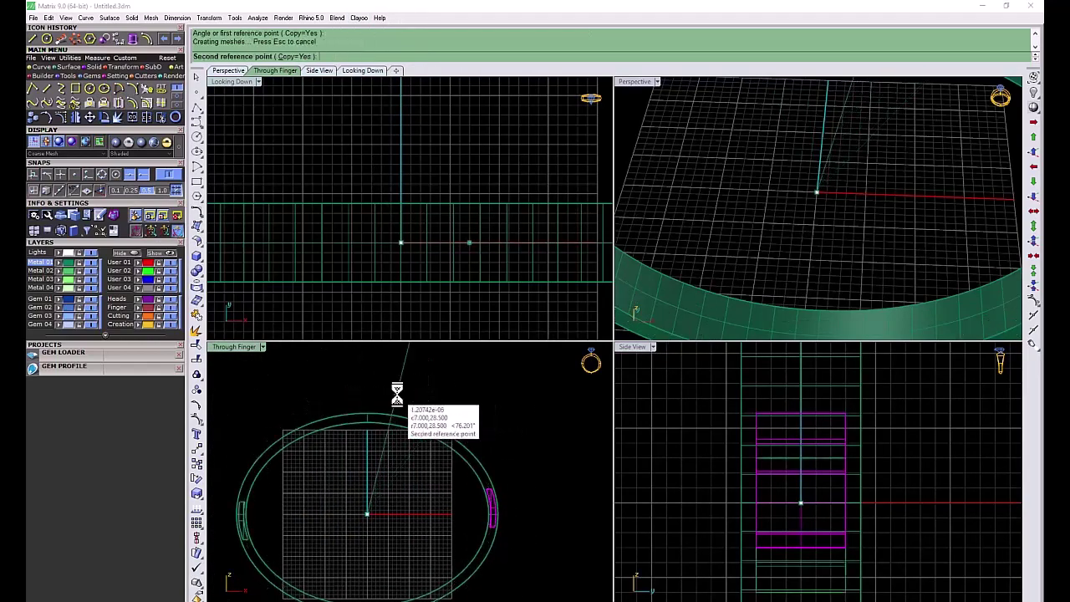
{"action": "key", "text": "Escape"}
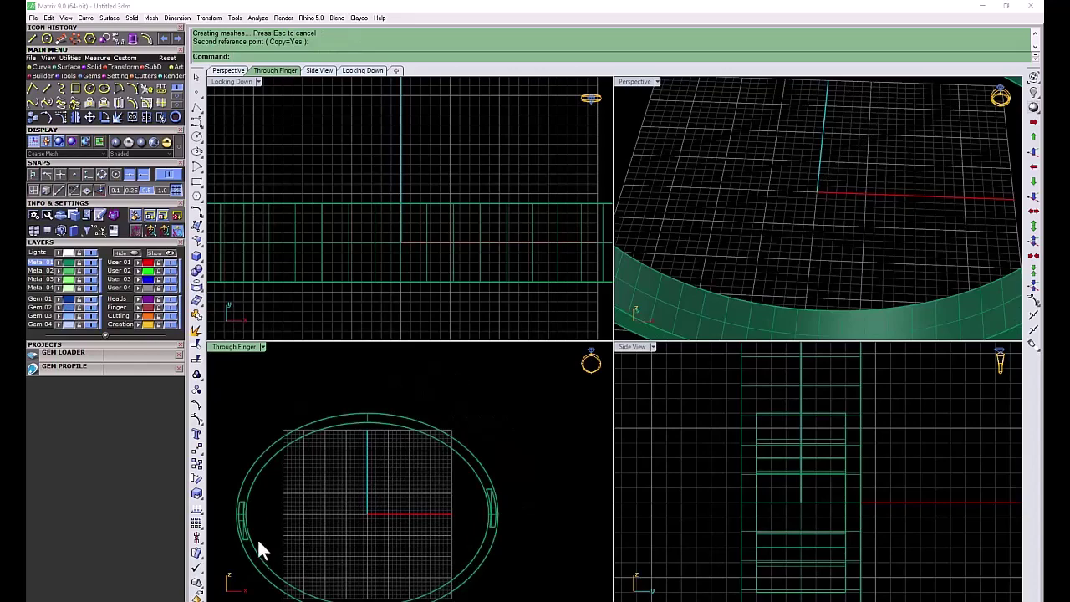
{"action": "left_click", "coordinate": [33, 39]}
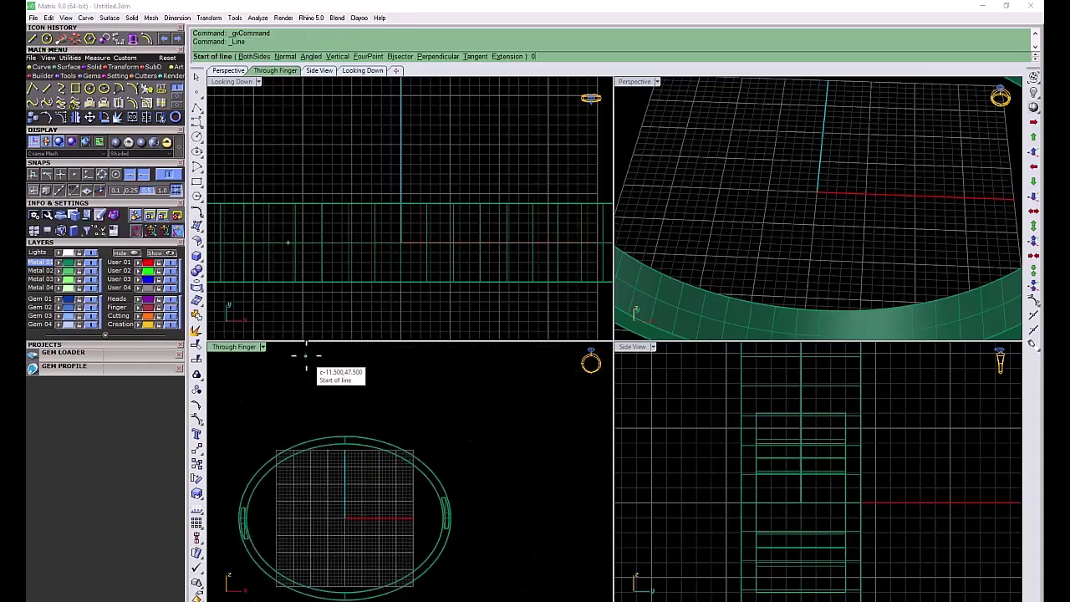
- Draw a straight line outward from the ring centre
{"action": "left_click", "coordinate": [346, 516]}
{"action": "left_click", "coordinate": [544, 511]}
{"action": "scroll", "coordinate": [352, 531], "scroll_direction": "up", "scroll_amount": 3}
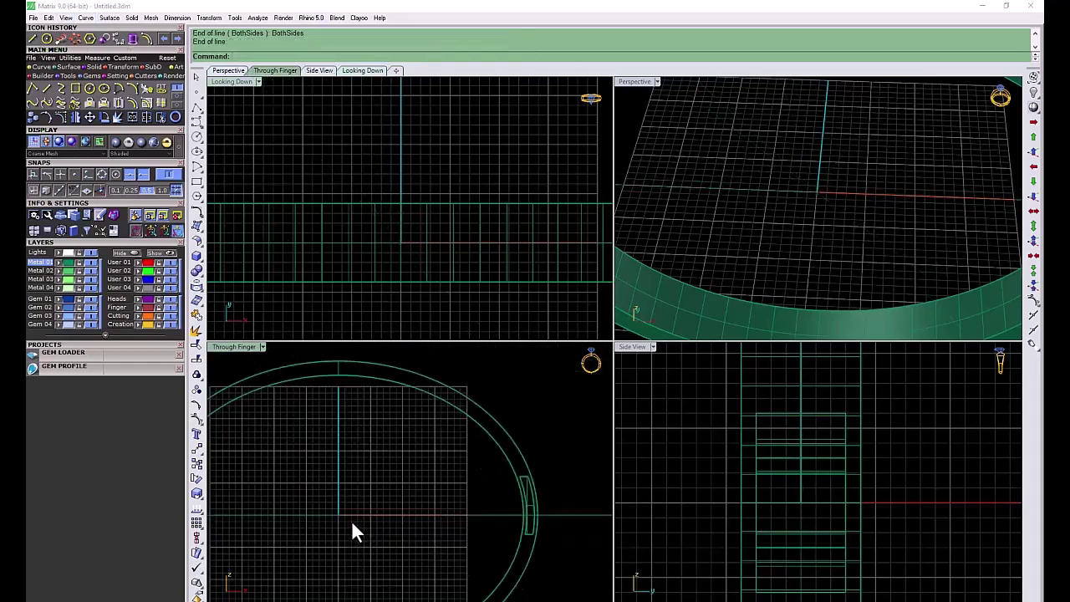
{"action": "scroll", "coordinate": [352, 532], "scroll_direction": "down", "scroll_amount": 2}
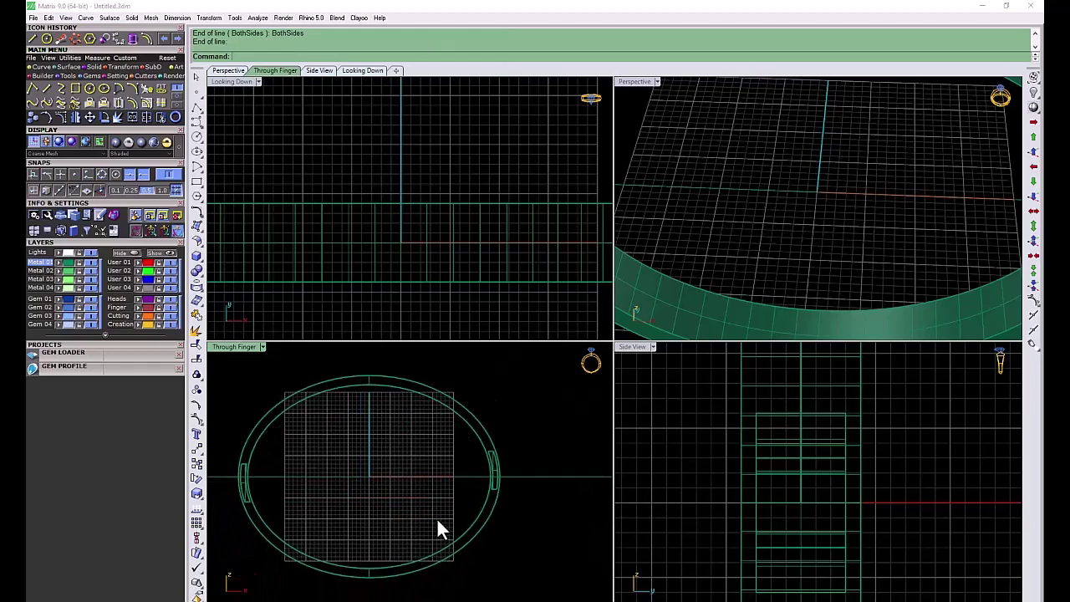
{"action": "right_click_drag", "start_coordinate": [398, 230], "coordinate": [392, 205]}
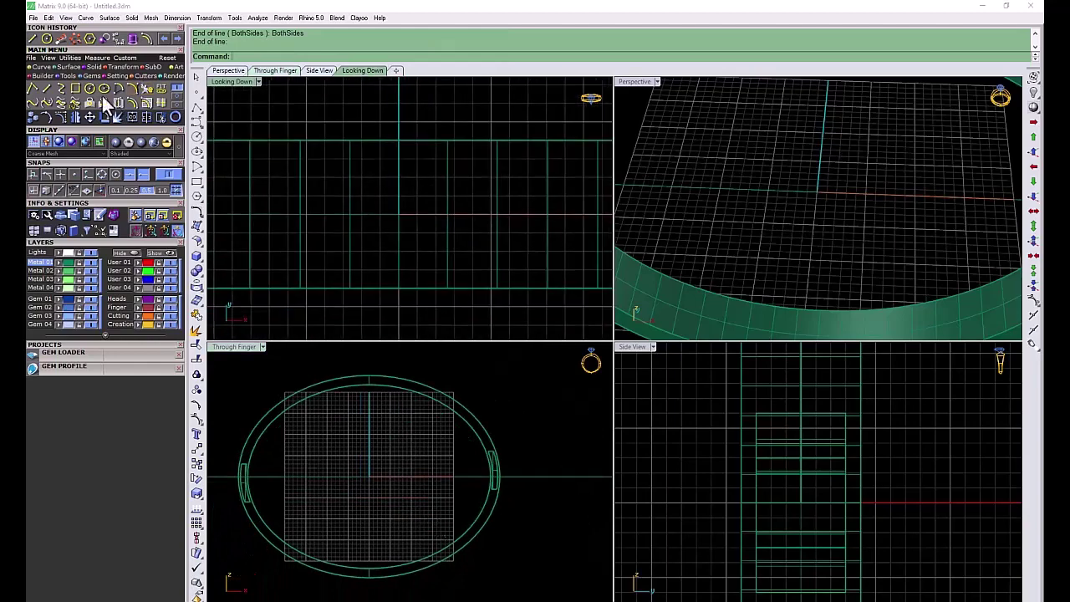
- Draw a 6-diameter circle centred at the origin in the top view
{"action": "left_click", "coordinate": [89, 88]}
{"action": "left_click", "coordinate": [398, 215]}
{"action": "right_click_drag", "start_coordinate": [403, 132], "coordinate": [432, 127]}
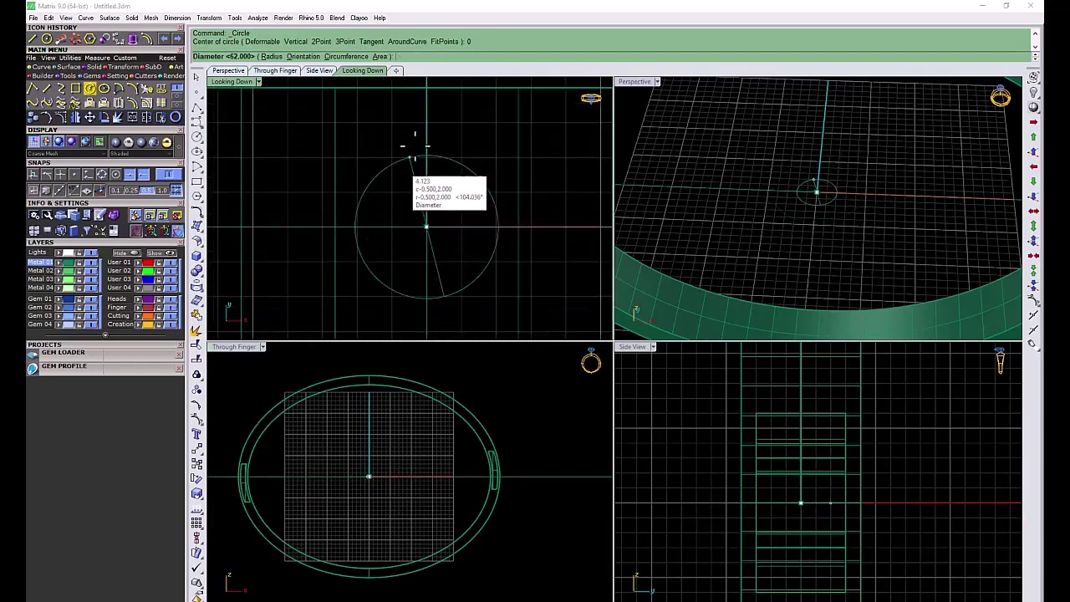
{"action": "left_click", "coordinate": [431, 125]}
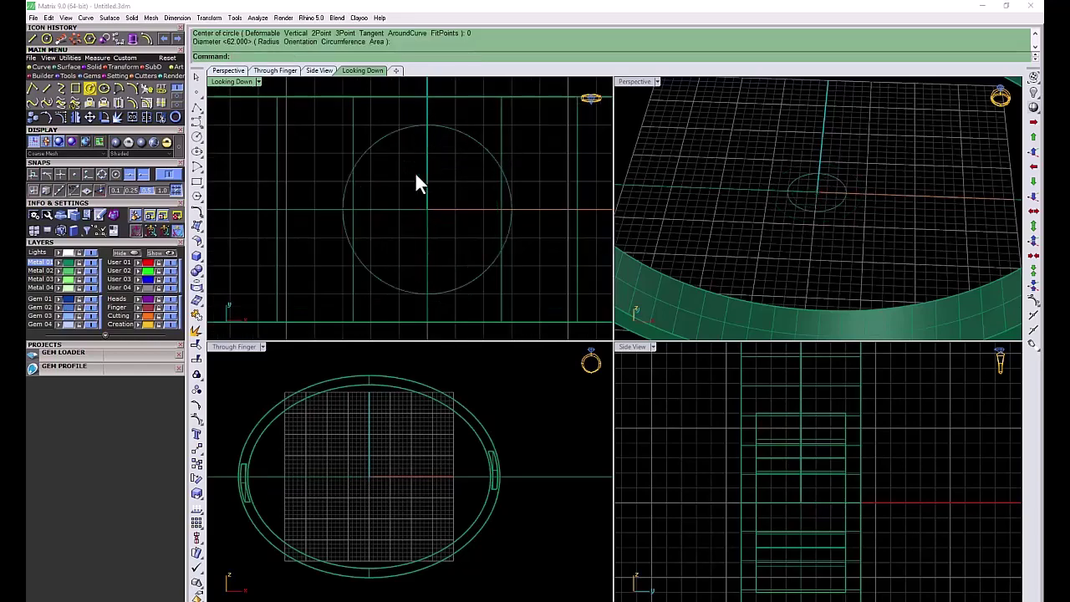
{"action": "left_click", "coordinate": [451, 144]}
{"action": "left_click", "coordinate": [453, 132]}
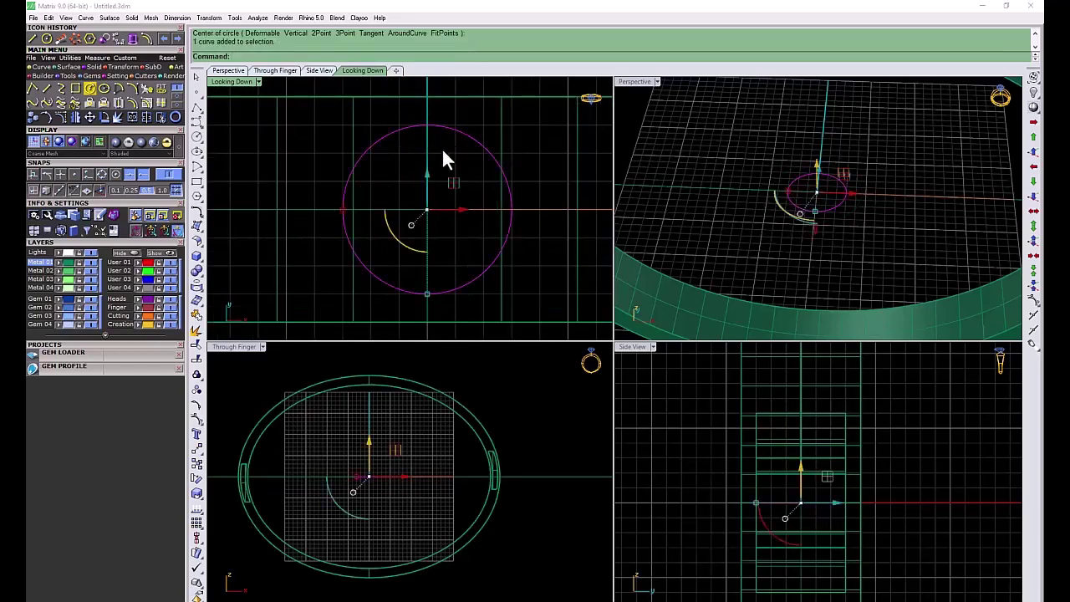
- Offset the circle inward by 0.8, replacing an initial 0.6 offset
{"action": "left_click", "coordinate": [143, 115]}
{"action": "type", "text": "0"}
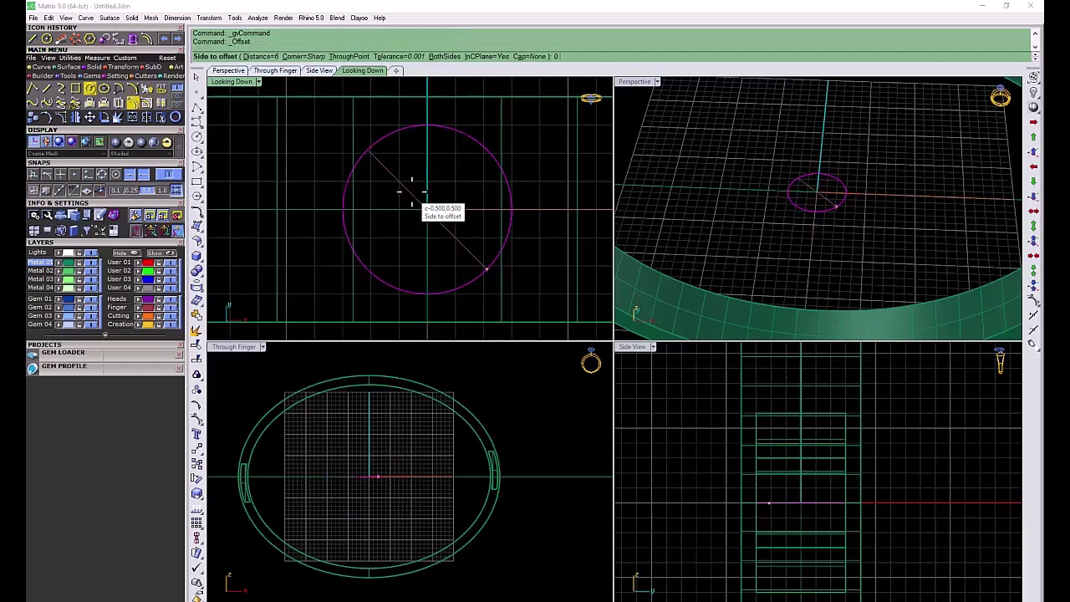
{"action": "type", "text": ".6"}
{"action": "key", "text": "Return"}
{"action": "left_click", "coordinate": [407, 168]}
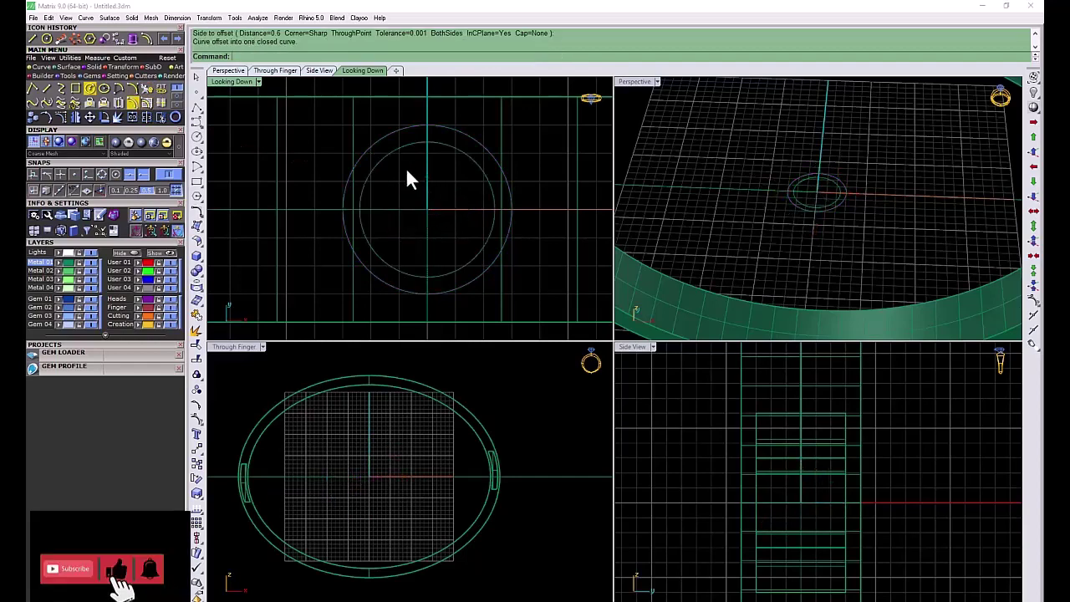
{"action": "left_click", "coordinate": [410, 141]}
{"action": "key", "text": "Delete"}
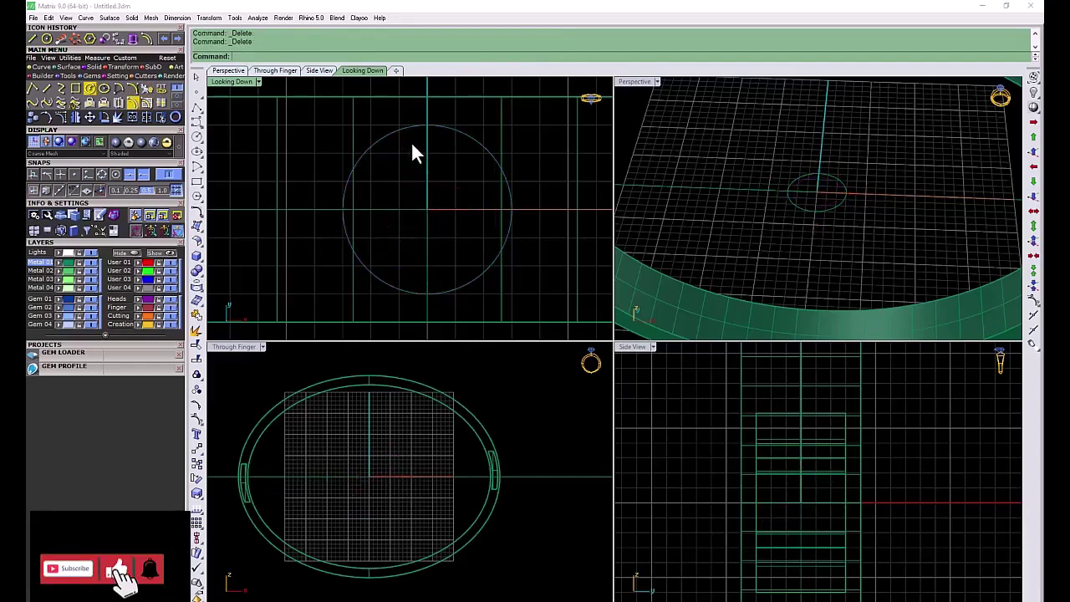
{"action": "left_click", "coordinate": [411, 142]}
{"action": "key", "text": "Return"}
{"action": "type", "text": "0.8"}
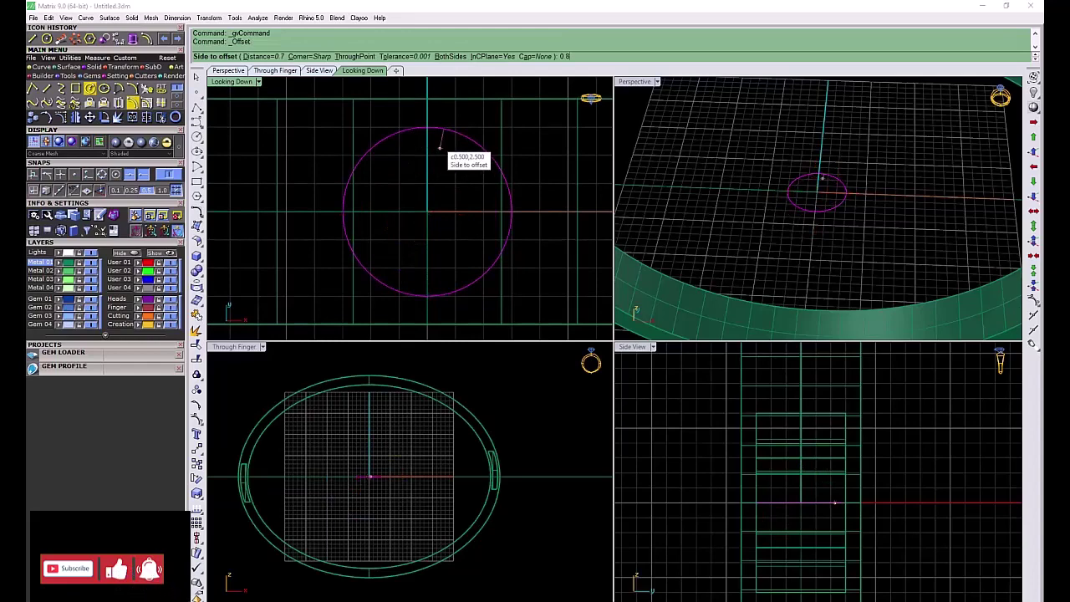
{"action": "key", "text": "Return"}
{"action": "left_click", "coordinate": [401, 176]}
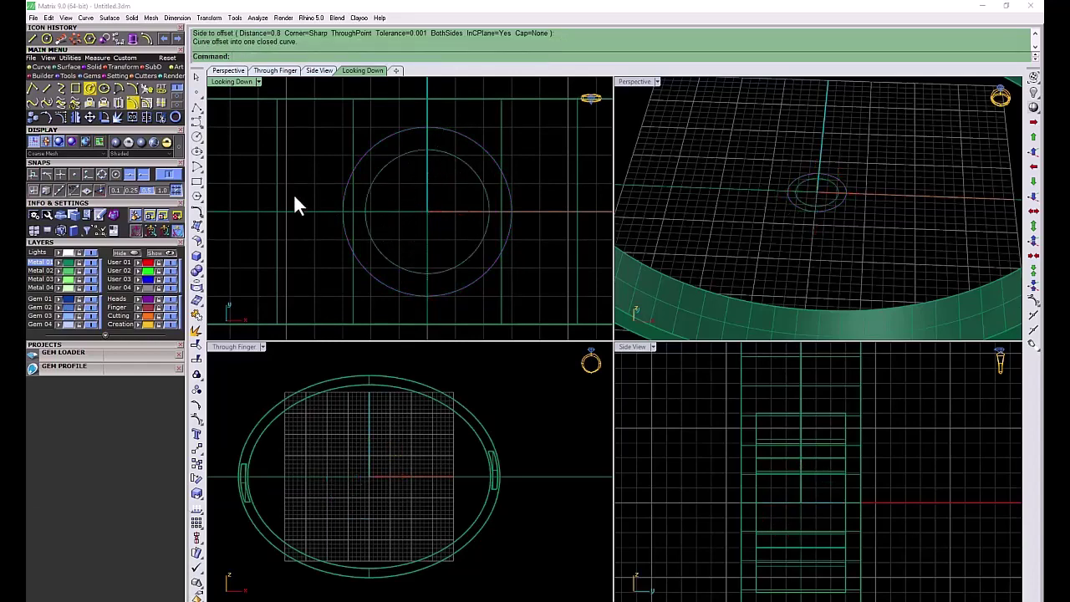
- Draw a line across the circles, offset it 0.4 to both sides, and hide the circles
{"action": "left_click", "coordinate": [47, 90]}
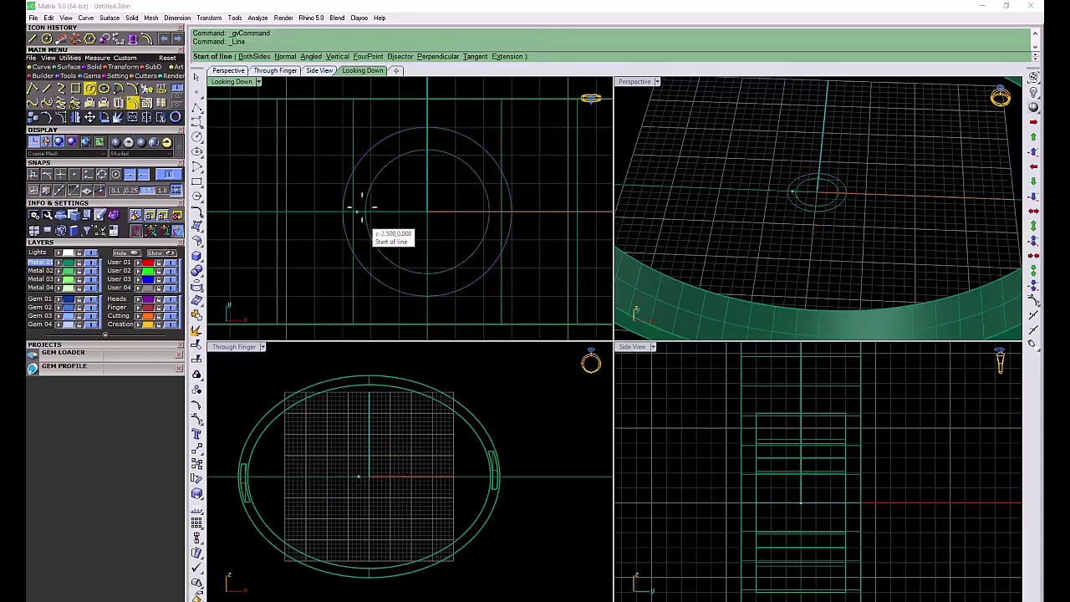
{"action": "left_click", "coordinate": [343, 214]}
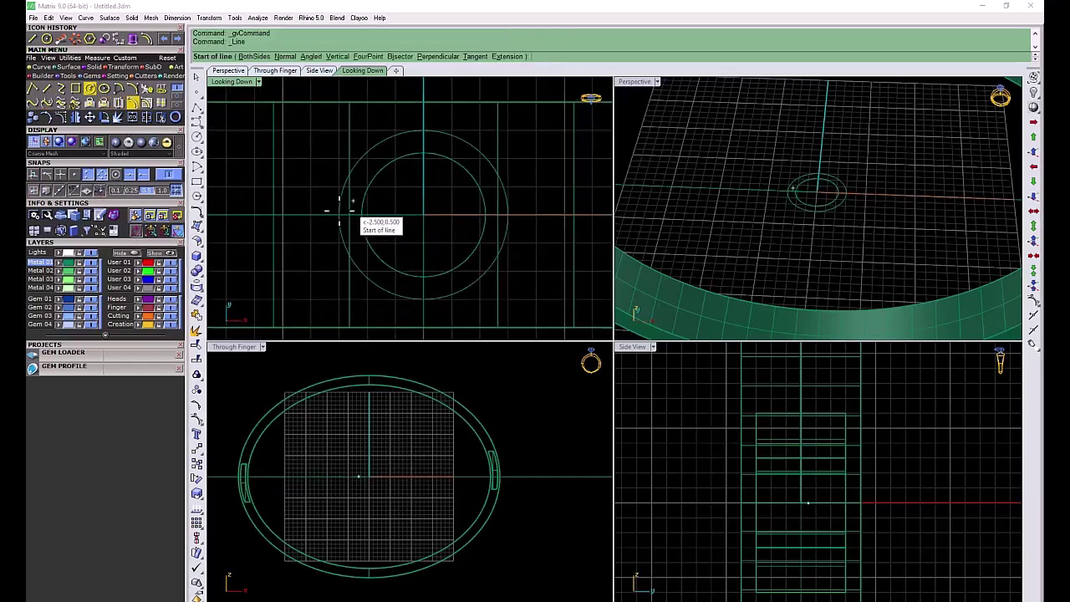
{"action": "left_click", "coordinate": [506, 214]}
{"action": "left_click", "coordinate": [389, 213]}
{"action": "left_click", "coordinate": [413, 244]}
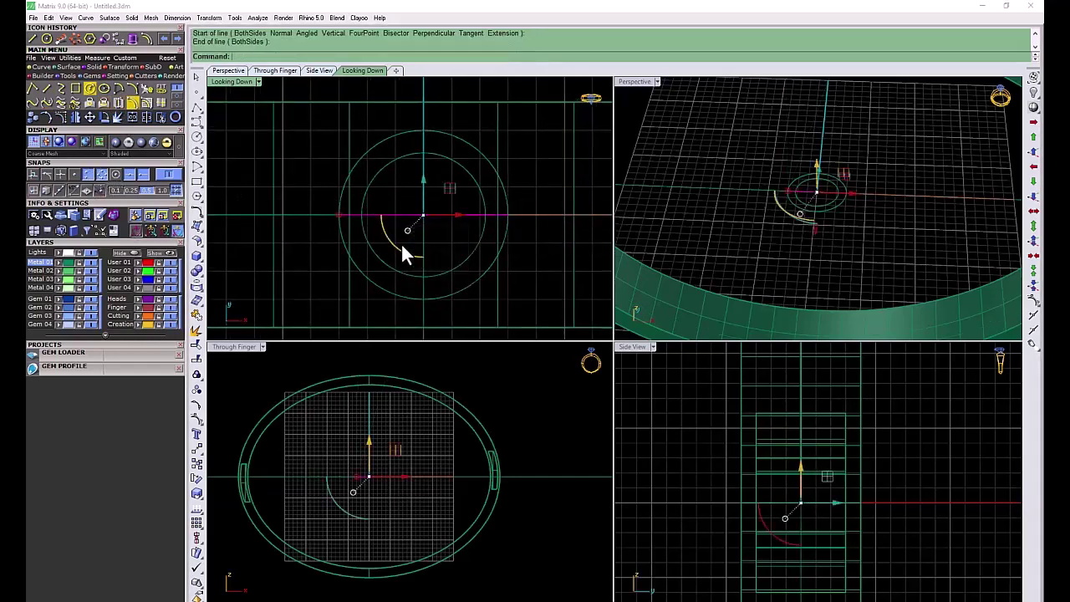
{"action": "left_click", "coordinate": [132, 106]}
{"action": "type", "text": "0.4"}
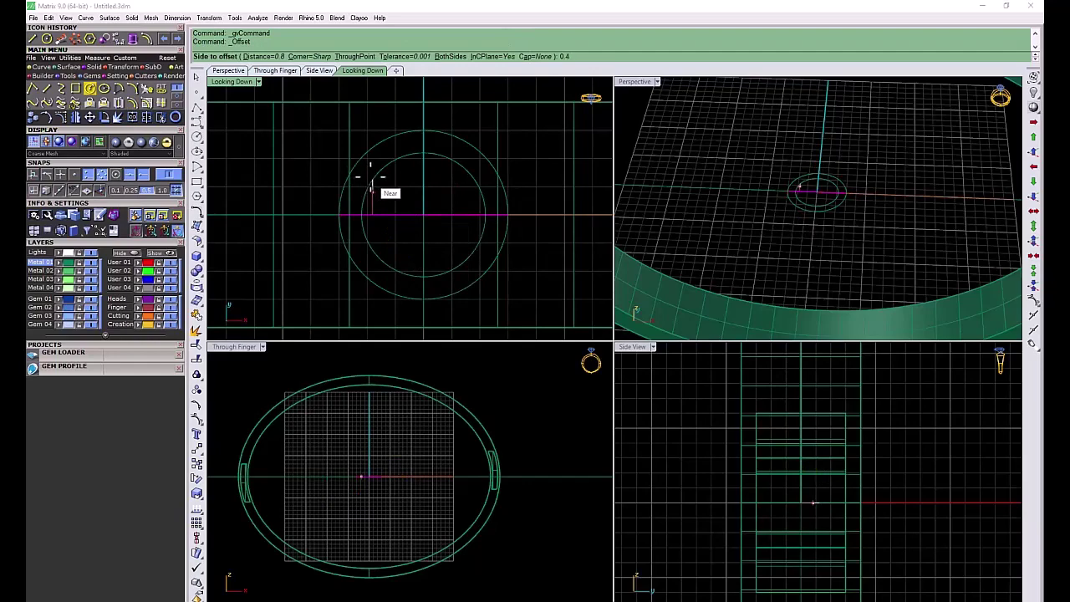
{"action": "key", "text": "Return"}
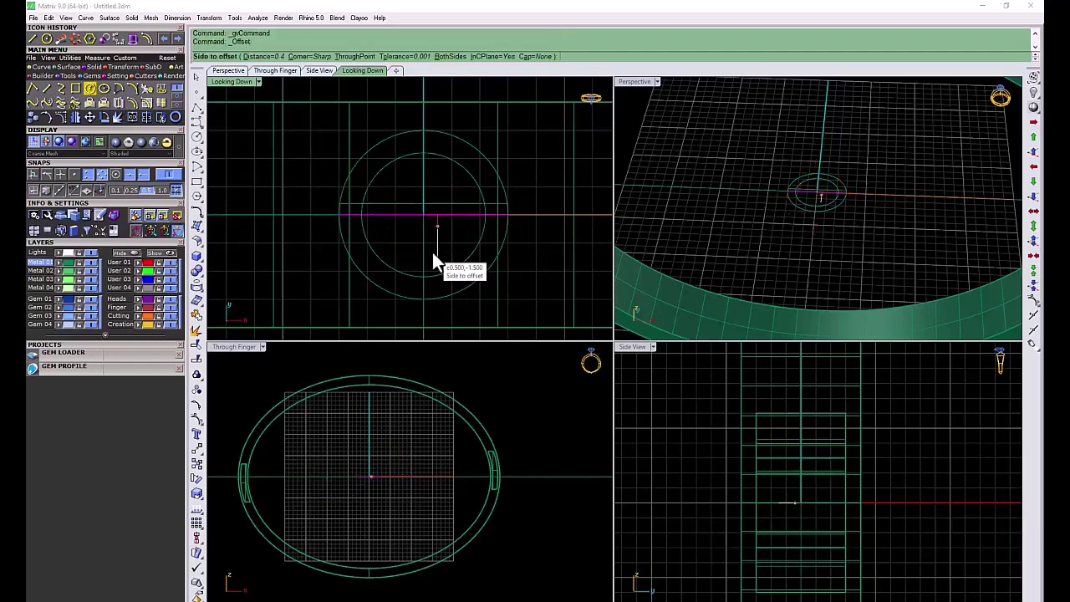
{"action": "left_click", "coordinate": [432, 251]}
{"action": "left_click", "coordinate": [470, 172]}
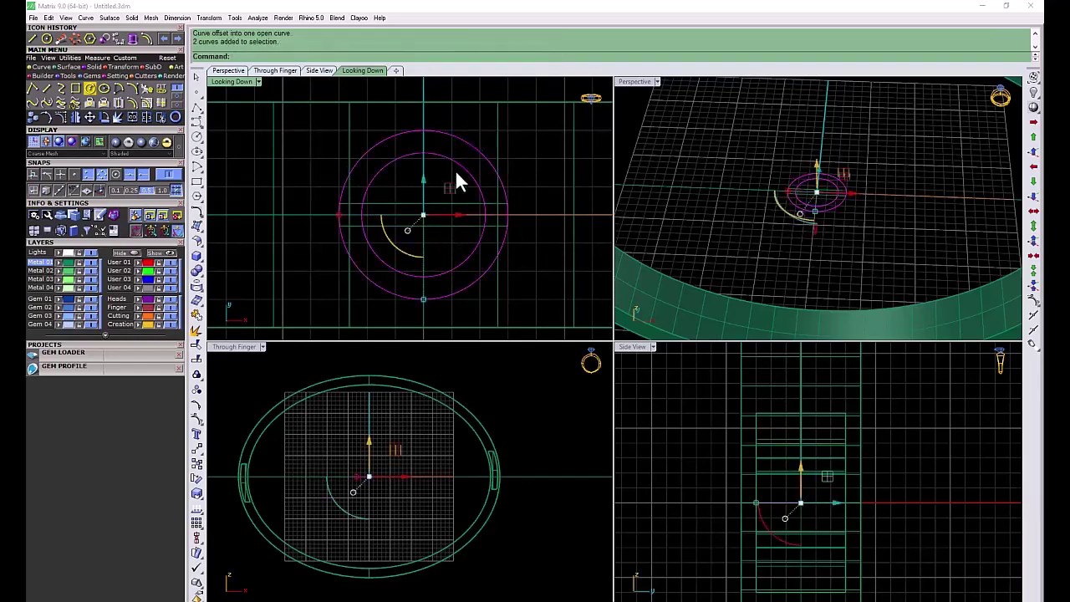
{"action": "left_click", "coordinate": [142, 262]}
- Close the offset lines with vertical edges and join them into one rectangle profile
{"action": "left_click", "coordinate": [60, 40]}
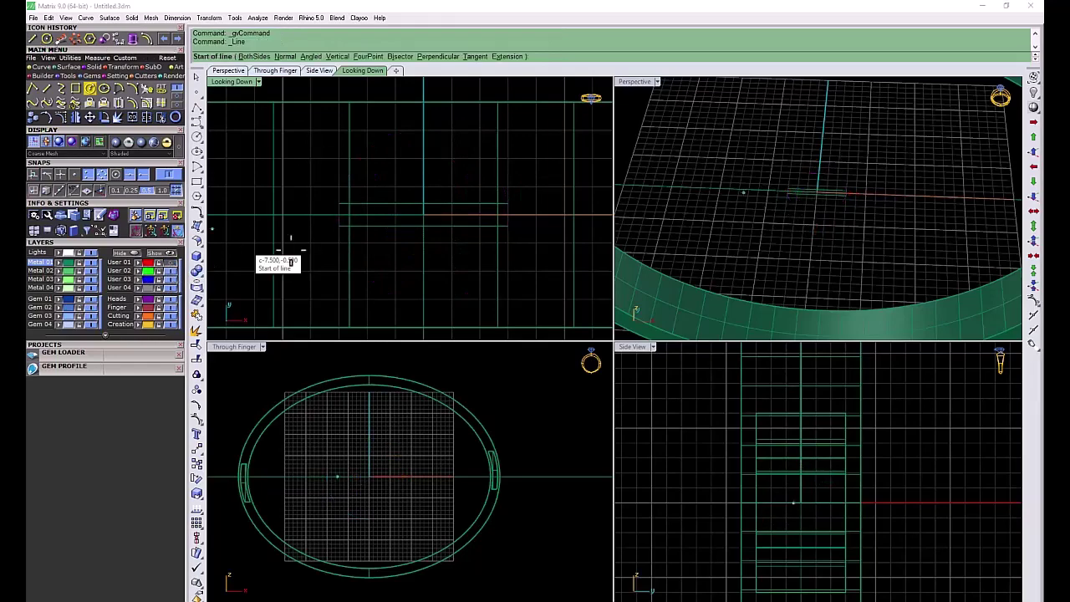
{"action": "left_click", "coordinate": [339, 214]}
{"action": "left_click", "coordinate": [338, 226]}
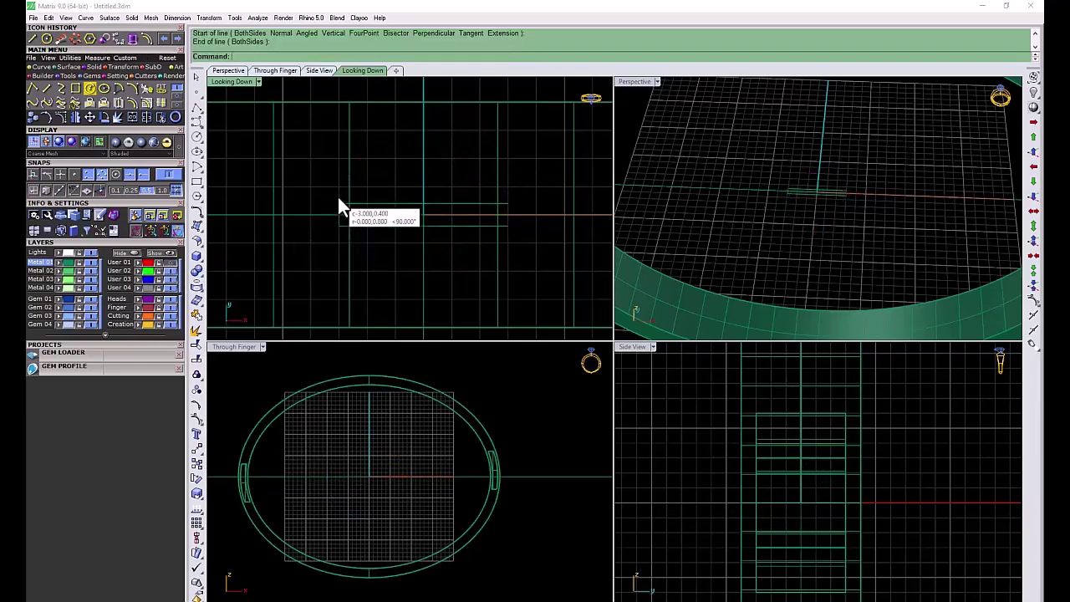
{"action": "key", "text": "Return"}
{"action": "left_click", "coordinate": [507, 214]}
{"action": "left_click", "coordinate": [508, 203]}
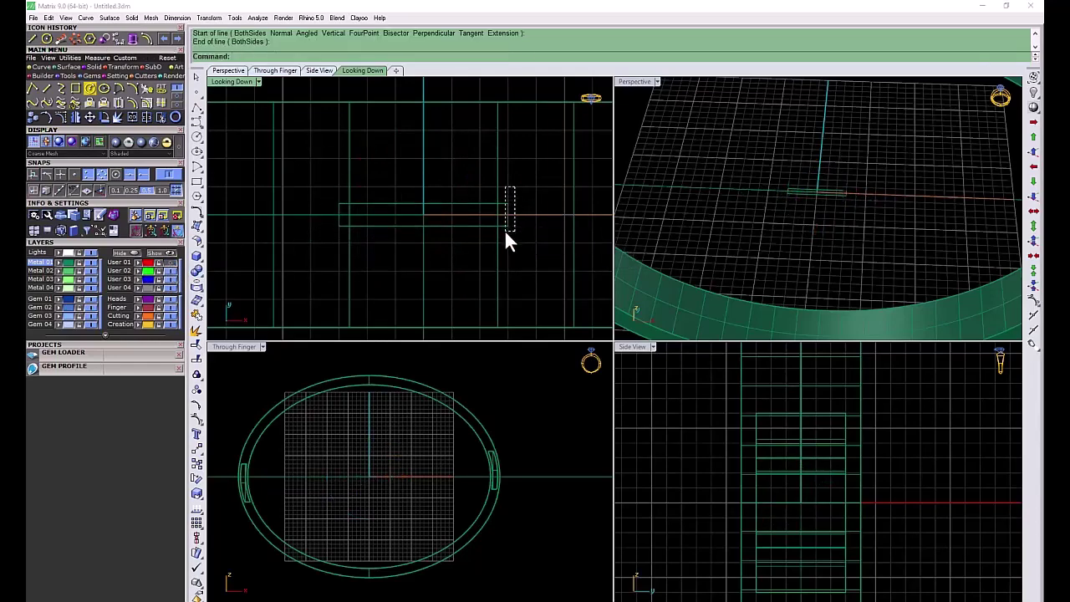
{"action": "left_click_drag", "start_coordinate": [506, 232], "coordinate": [506, 231]}
{"action": "left_click", "coordinate": [134, 118]}
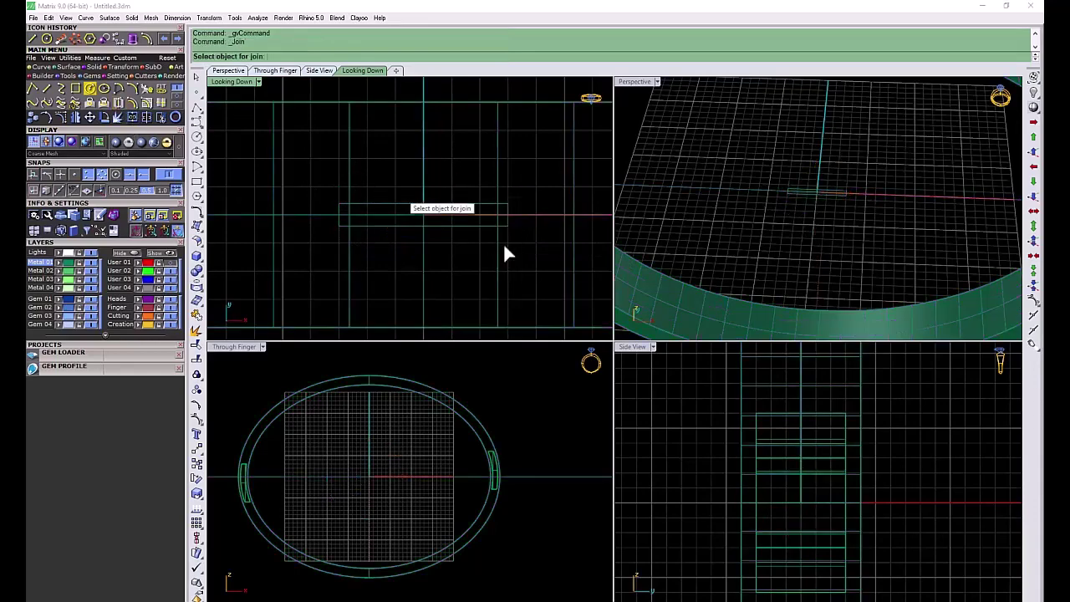
{"action": "left_click", "coordinate": [508, 231]}
{"action": "left_click", "coordinate": [345, 212]}
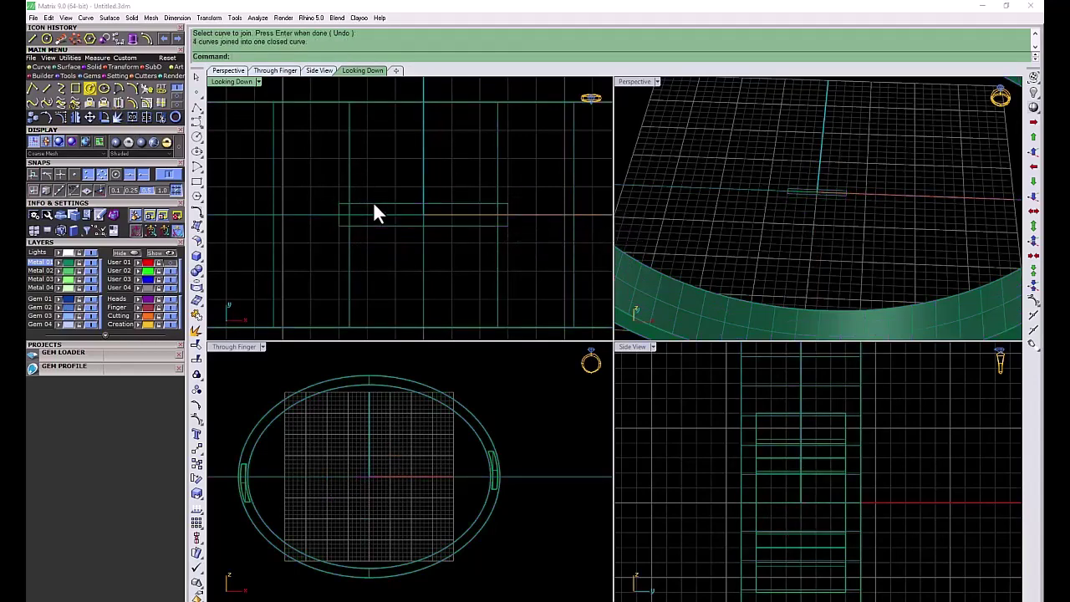
- Show the hidden circles again and select both of them
{"action": "left_click", "coordinate": [172, 261]}
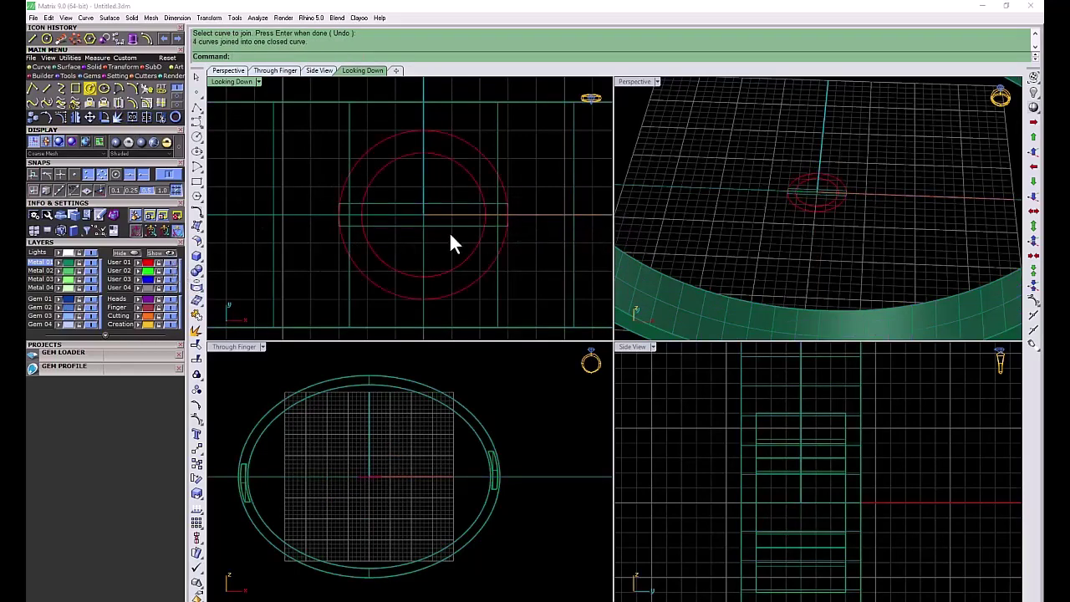
{"action": "left_click", "coordinate": [470, 140]}
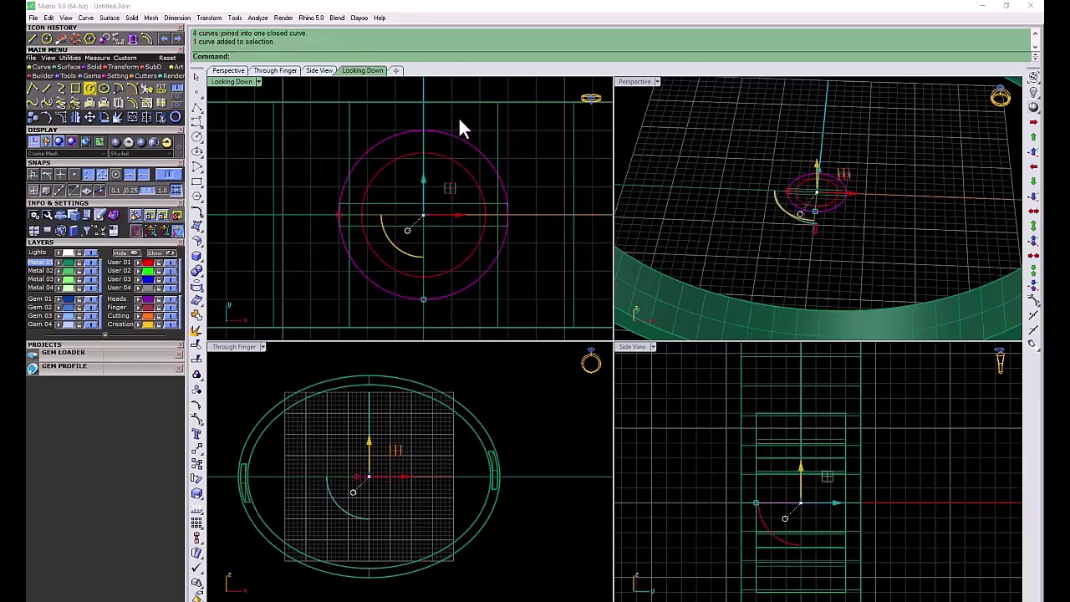
{"action": "left_click", "coordinate": [455, 158]}
- Extrude the inner circle 2 and the outer circle 3 into solid cylinders
{"action": "left_click", "coordinate": [131, 46]}
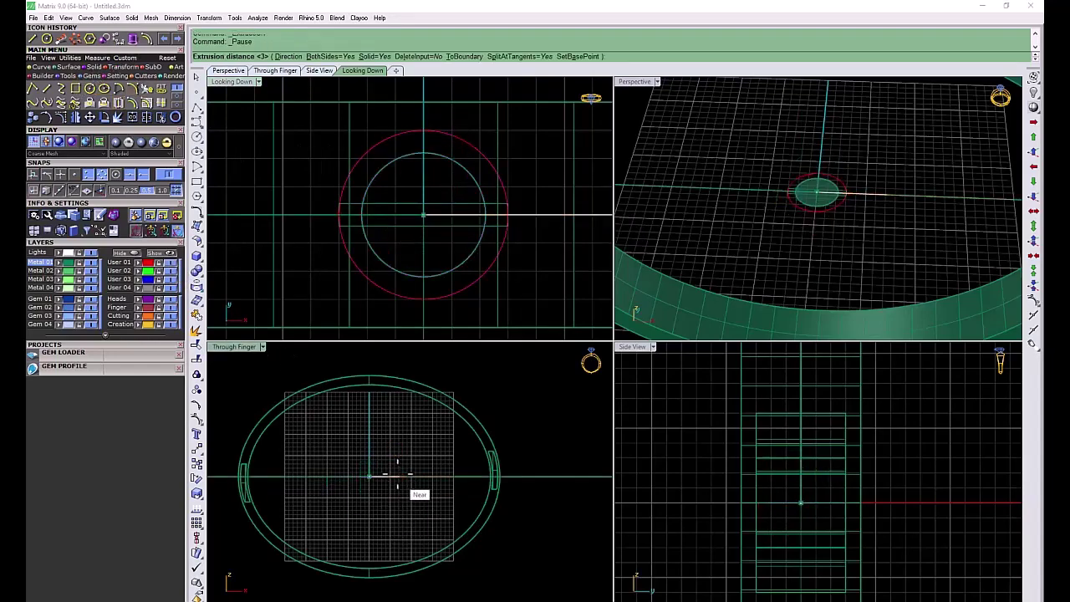
{"action": "scroll", "coordinate": [368, 460], "scroll_direction": "up", "scroll_amount": 3}
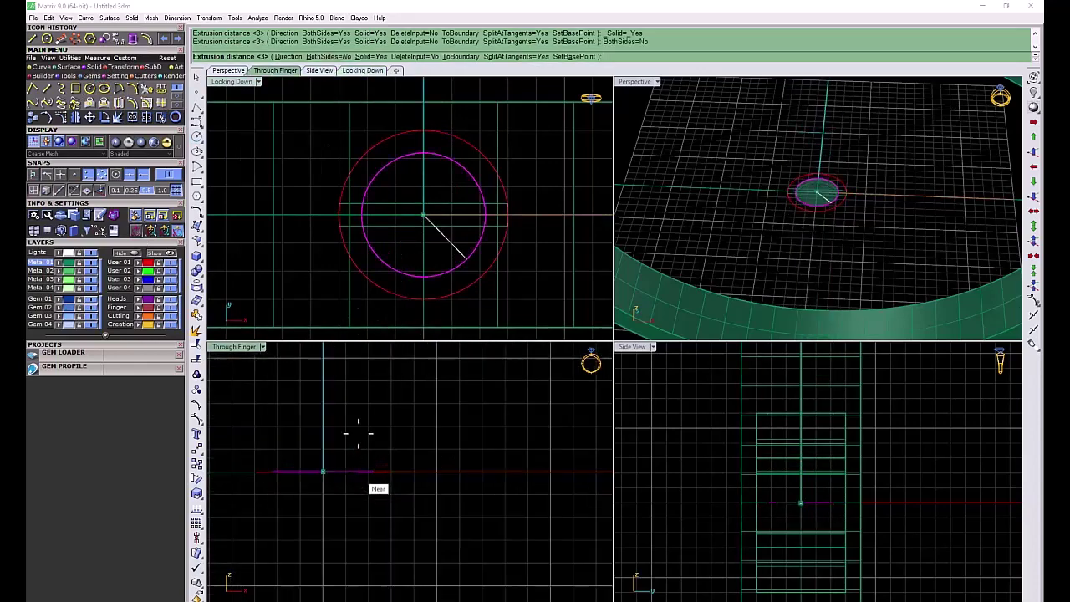
{"action": "left_click", "coordinate": [358, 422]}
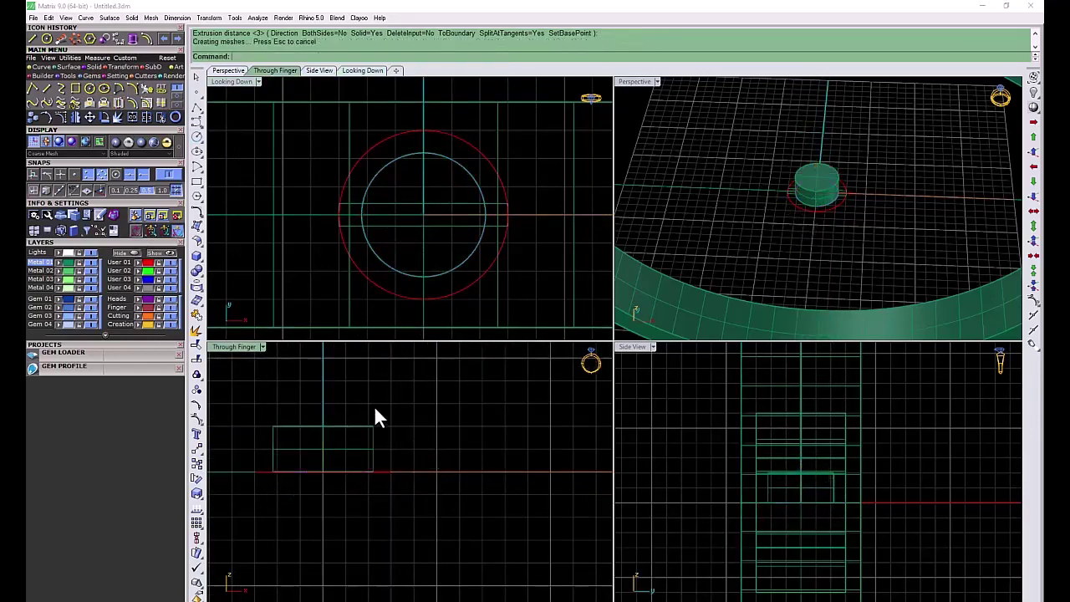
{"action": "key", "text": "Return"}
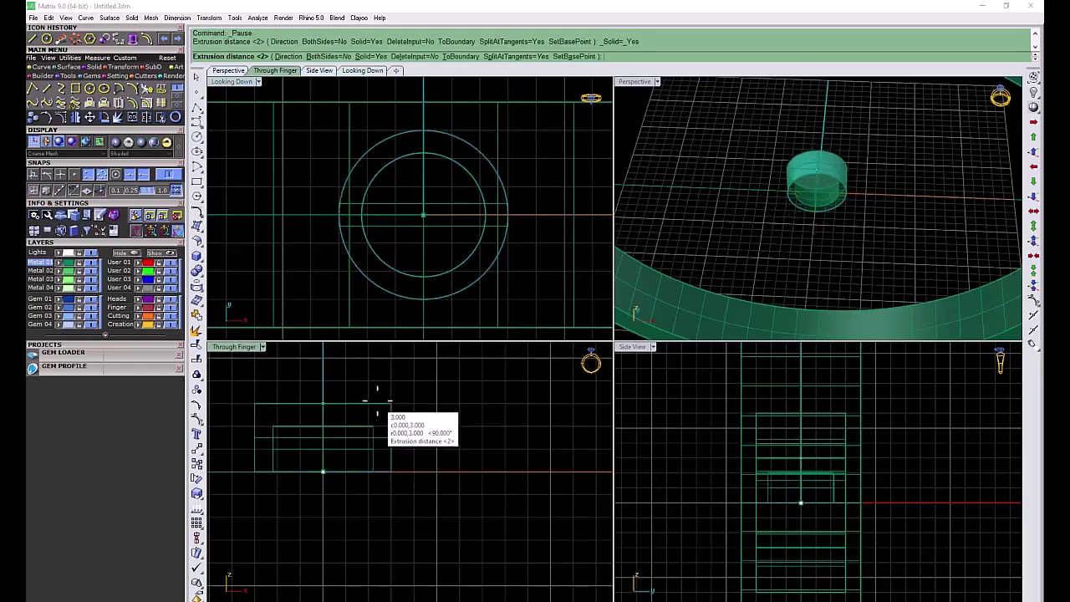
{"action": "left_click", "coordinate": [377, 401]}
- Extrude the slot profile into a solid and move it up to the inner cylinder's top
{"action": "left_click", "coordinate": [459, 221]}
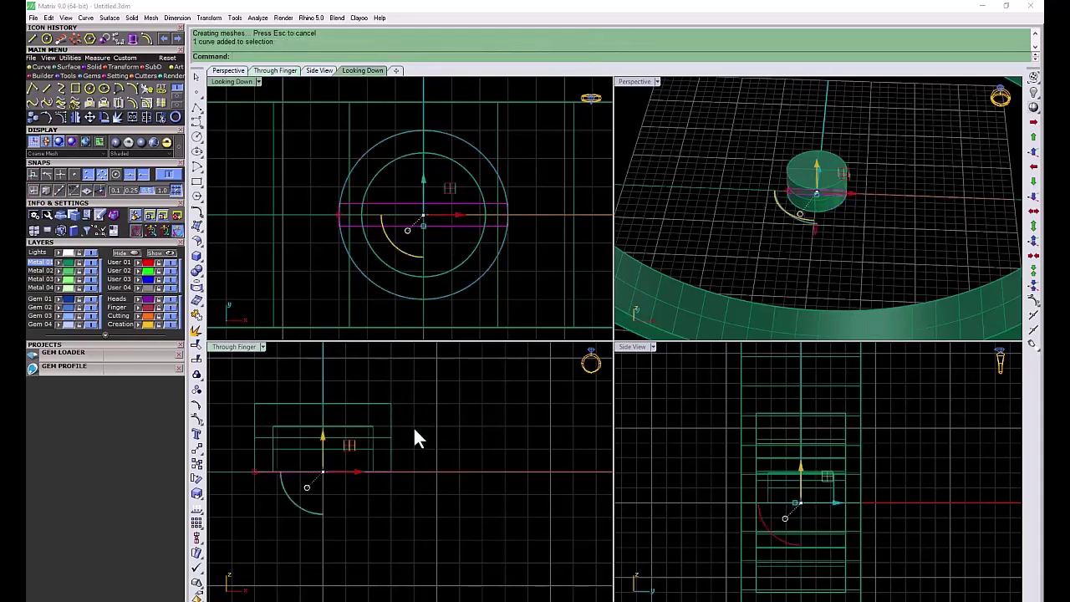
{"action": "key", "text": "Return"}
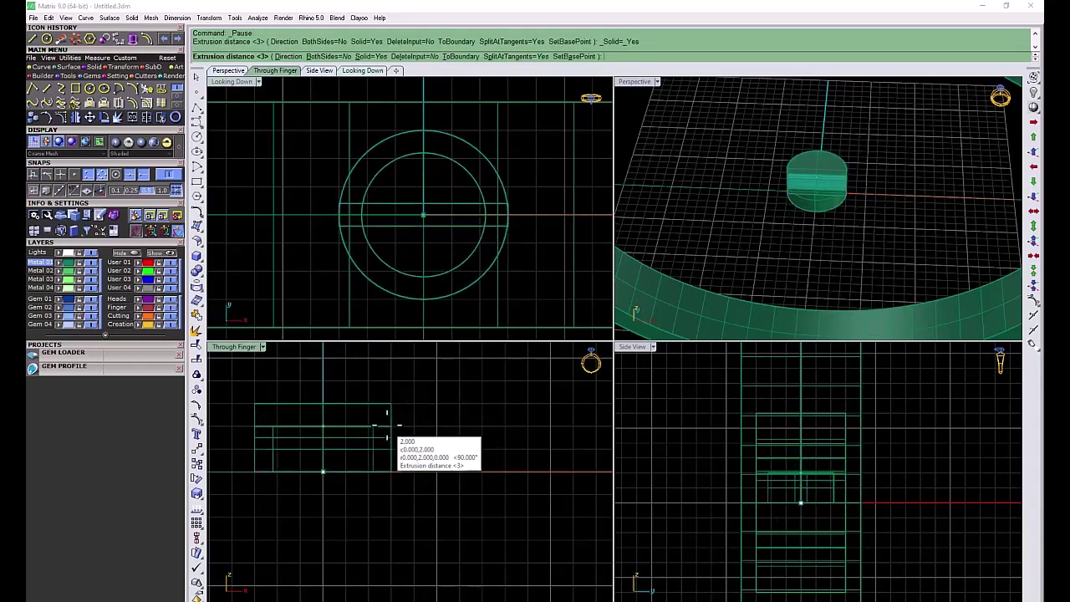
{"action": "key", "text": "Return"}
{"action": "left_click", "coordinate": [324, 426]}
{"action": "left_click_drag", "start_coordinate": [323, 426], "coordinate": [324, 400]}
{"action": "key", "text": "Escape"}
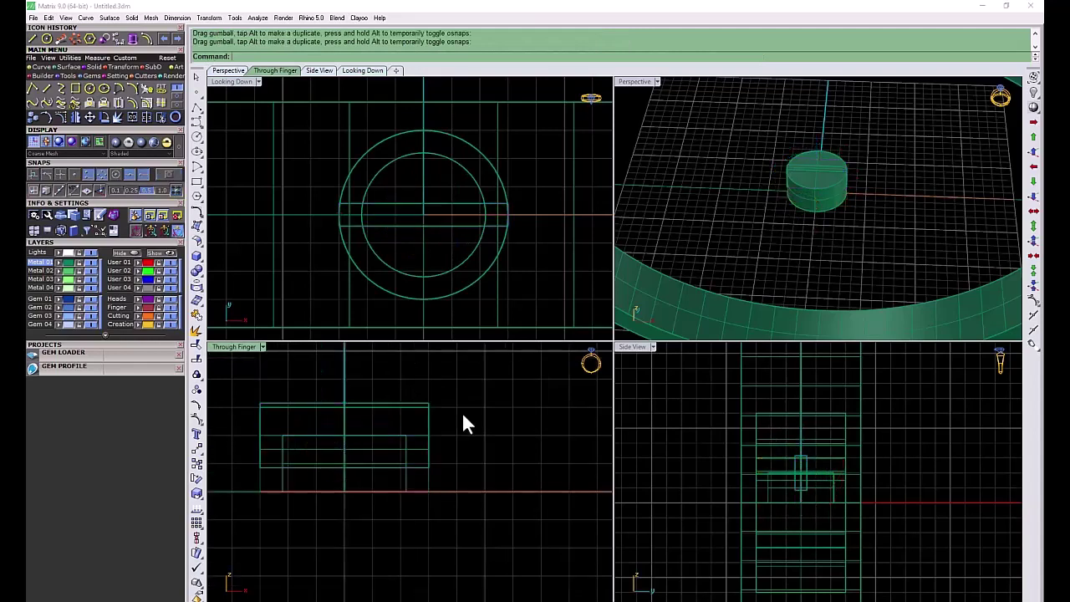
- Subtract the slot solid from the inner cylinder, then select both cylinders
{"action": "left_click", "coordinate": [107, 39]}
{"action": "left_click", "coordinate": [465, 266]}
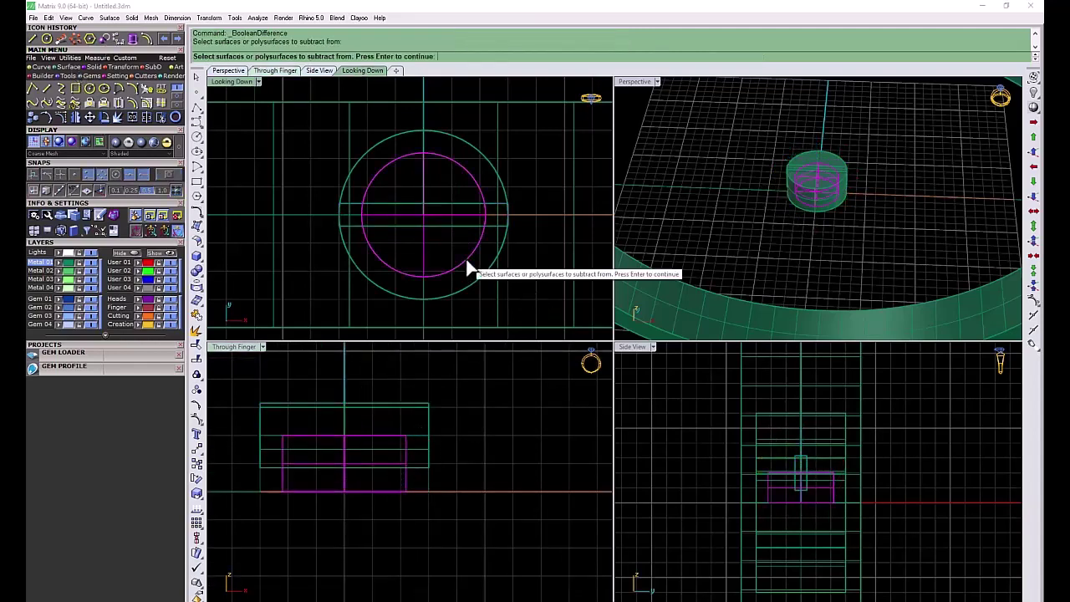
{"action": "key", "text": "Return"}
{"action": "left_click", "coordinate": [446, 219]}
{"action": "key", "text": "Return"}
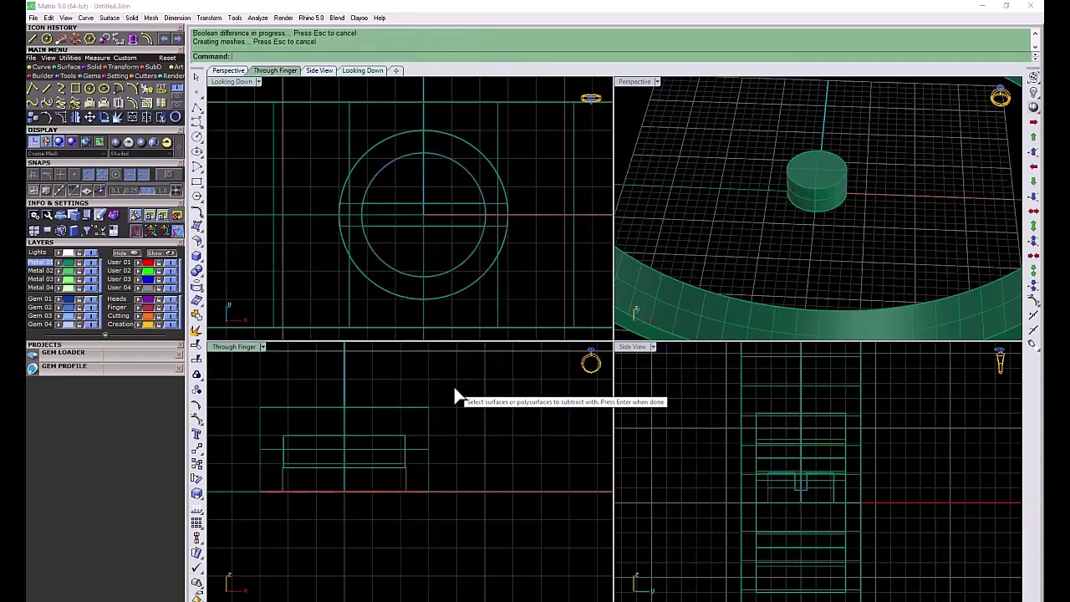
{"action": "left_click", "coordinate": [807, 150]}
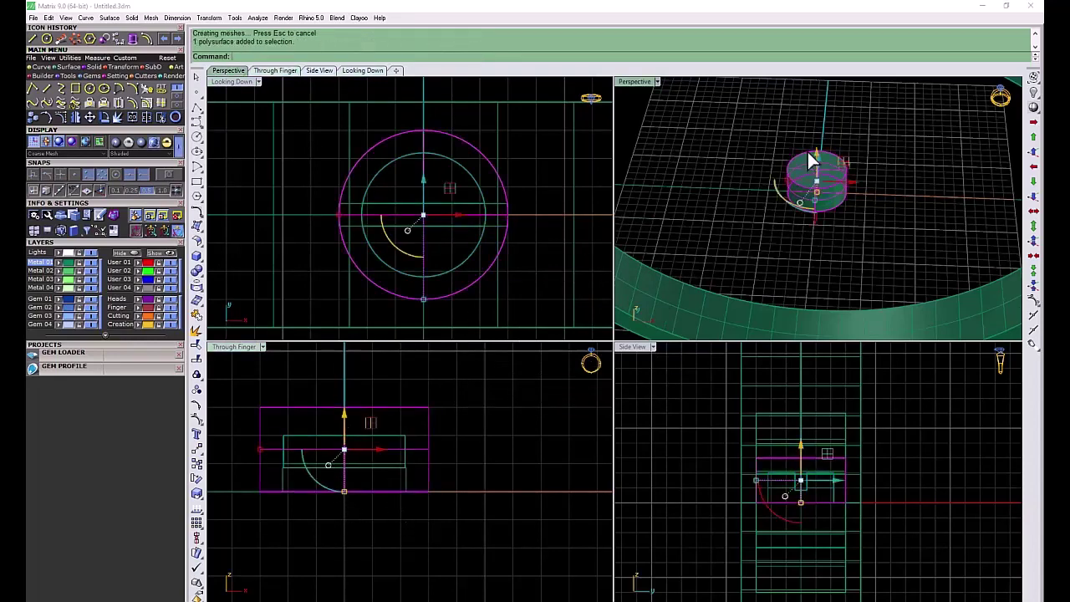
{"action": "left_click", "coordinate": [356, 437], "text": "shift"}
- In the maximized front view, select the cylinders and try moving the inner one, then undo it
{"action": "scroll", "coordinate": [449, 380], "scroll_direction": "down", "scroll_amount": 3}
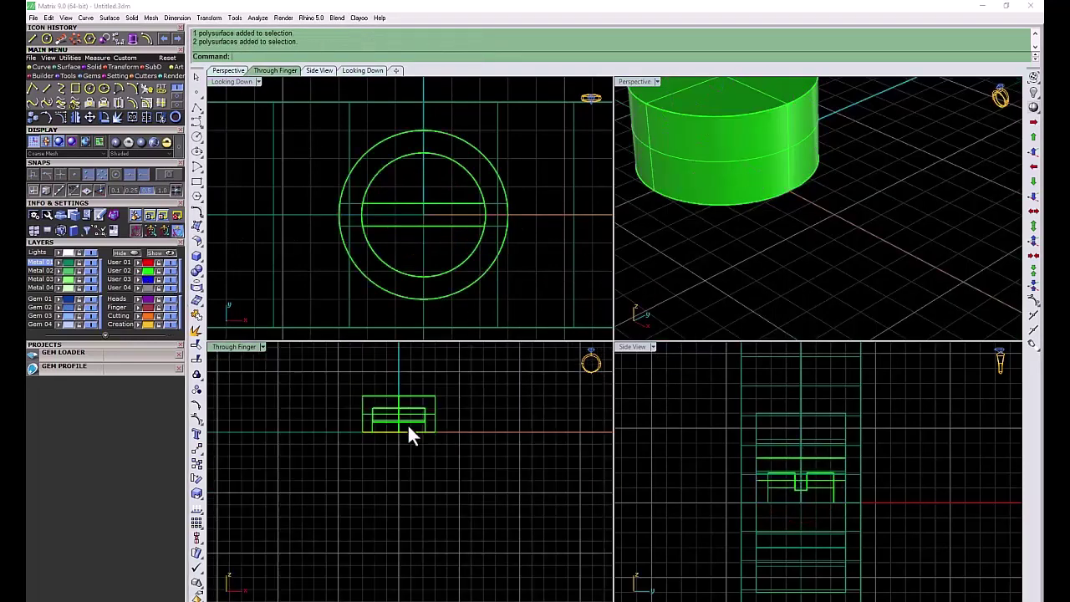
{"action": "scroll", "coordinate": [411, 430], "scroll_direction": "down", "scroll_amount": 3}
{"action": "key", "text": "ctrl+m"}
{"action": "scroll", "coordinate": [521, 386], "scroll_direction": "up", "scroll_amount": 1}
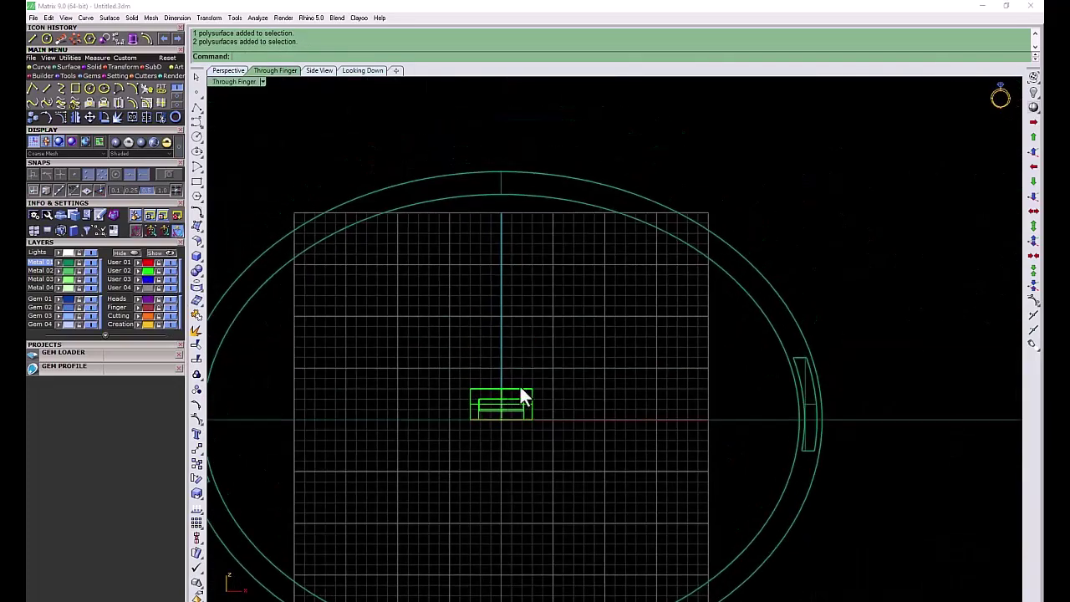
{"action": "scroll", "coordinate": [408, 410], "scroll_direction": "up", "scroll_amount": 3}
{"action": "mouse_move", "coordinate": [561, 346]}
{"action": "left_mouse_down"}
{"action": "mouse_move", "coordinate": [408, 410]}
{"action": "mouse_move", "coordinate": [439, 225]}
{"action": "left_mouse_up"}
{"action": "scroll", "coordinate": [403, 399], "scroll_direction": "down", "scroll_amount": 3}
{"action": "scroll", "coordinate": [436, 392], "scroll_direction": "up", "scroll_amount": 1}
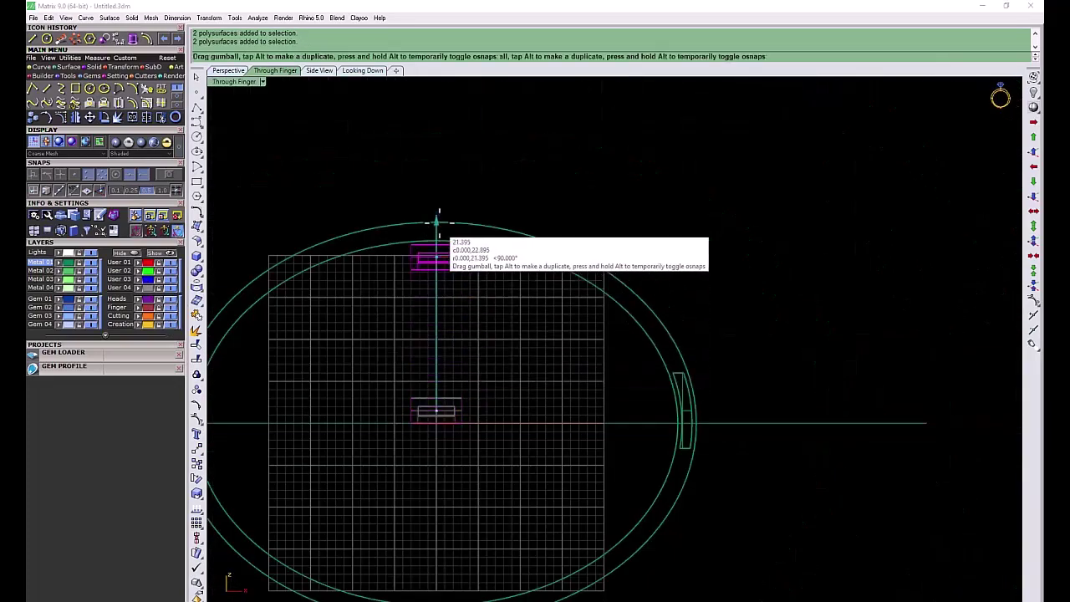
{"action": "scroll", "coordinate": [439, 224], "scroll_direction": "up", "scroll_amount": 3}
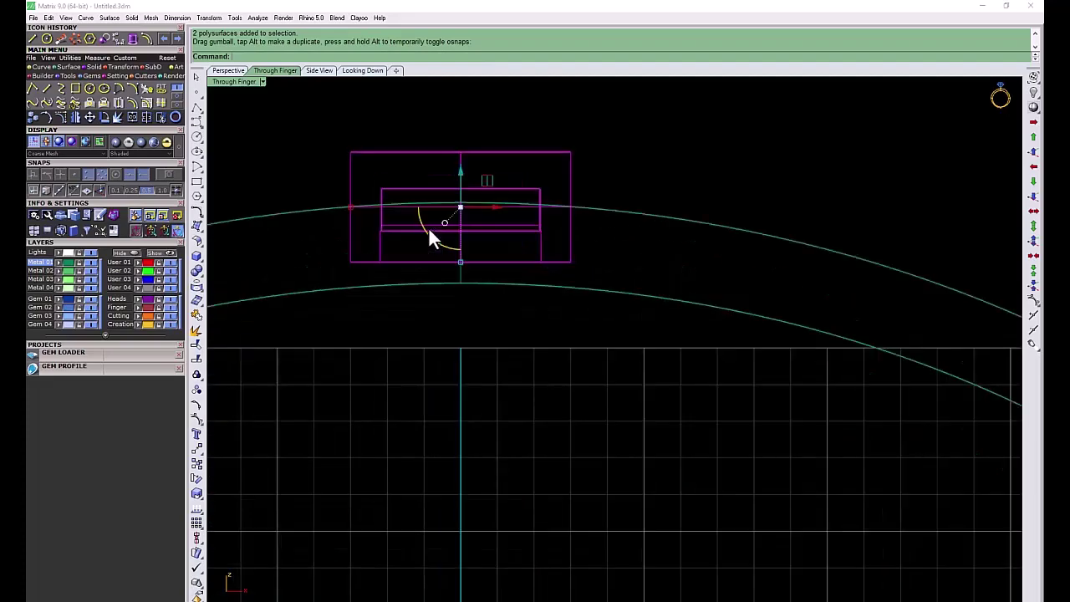
{"action": "left_click", "coordinate": [528, 227]}
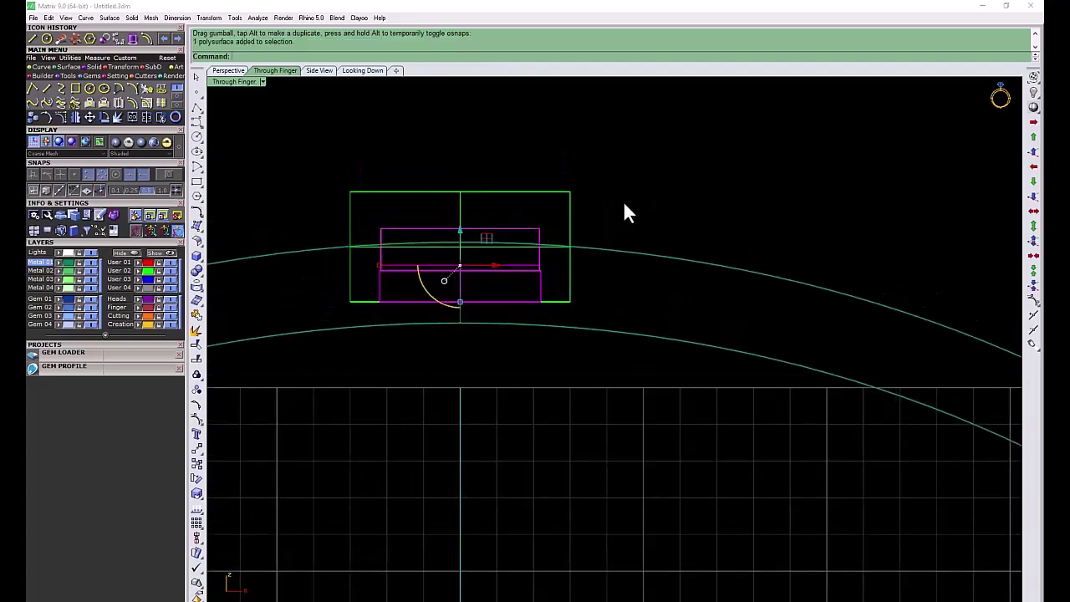
{"action": "left_click", "coordinate": [542, 288]}
{"action": "left_click_drag", "start_coordinate": [452, 236], "coordinate": [453, 244]}
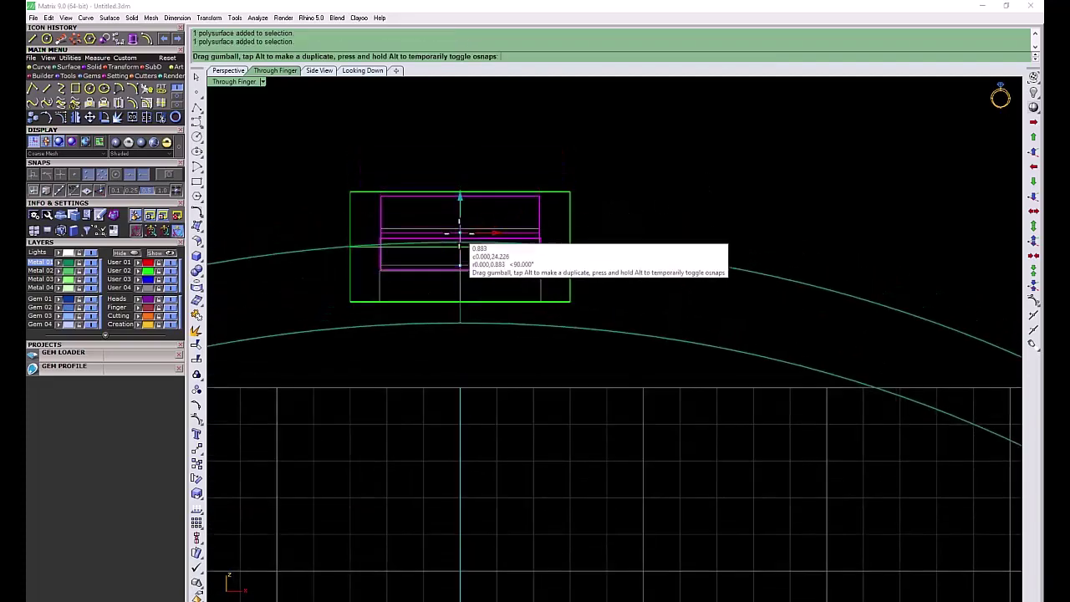
{"action": "key", "text": "ctrl+z"}
- Settle both cylinders together onto the top of the ring band
{"action": "left_click", "coordinate": [674, 141]}
{"action": "left_click_drag", "start_coordinate": [527, 239], "coordinate": [525, 237]}
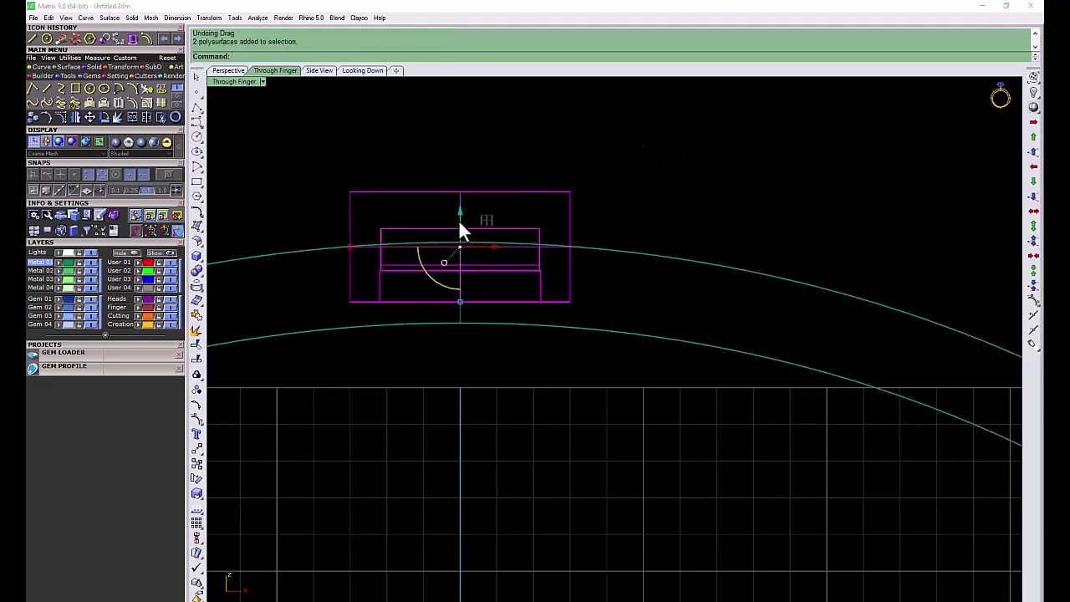
{"action": "left_click_drag", "start_coordinate": [459, 238], "coordinate": [458, 238]}
{"action": "left_click", "coordinate": [661, 166]}
- Array the cylinder pair 8 times along the ring's curve
{"action": "scroll", "coordinate": [410, 272], "scroll_direction": "down", "scroll_amount": 5}
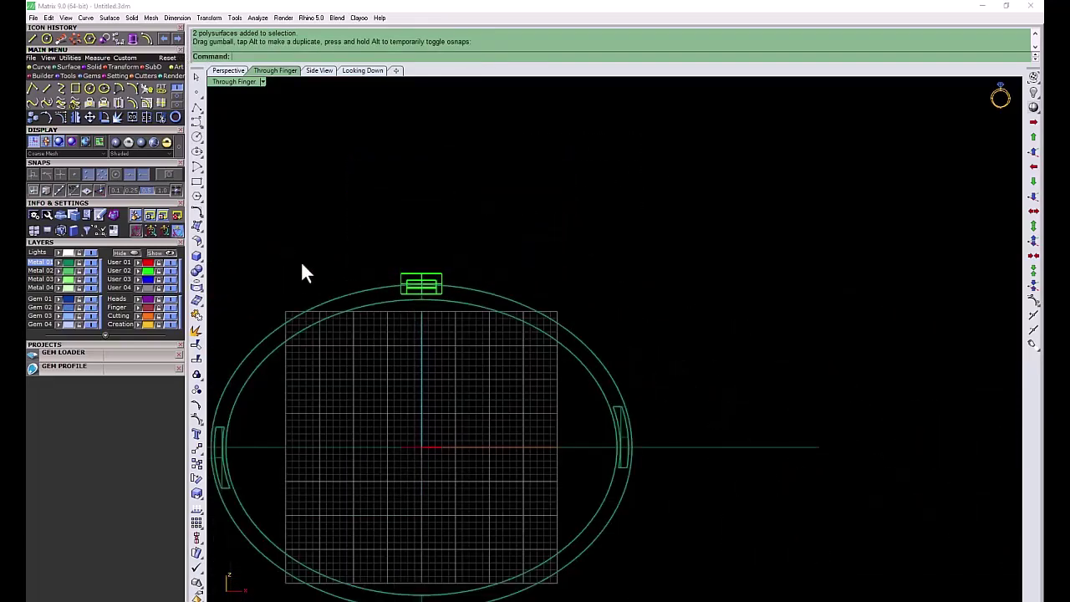
{"action": "left_click", "coordinate": [74, 40]}
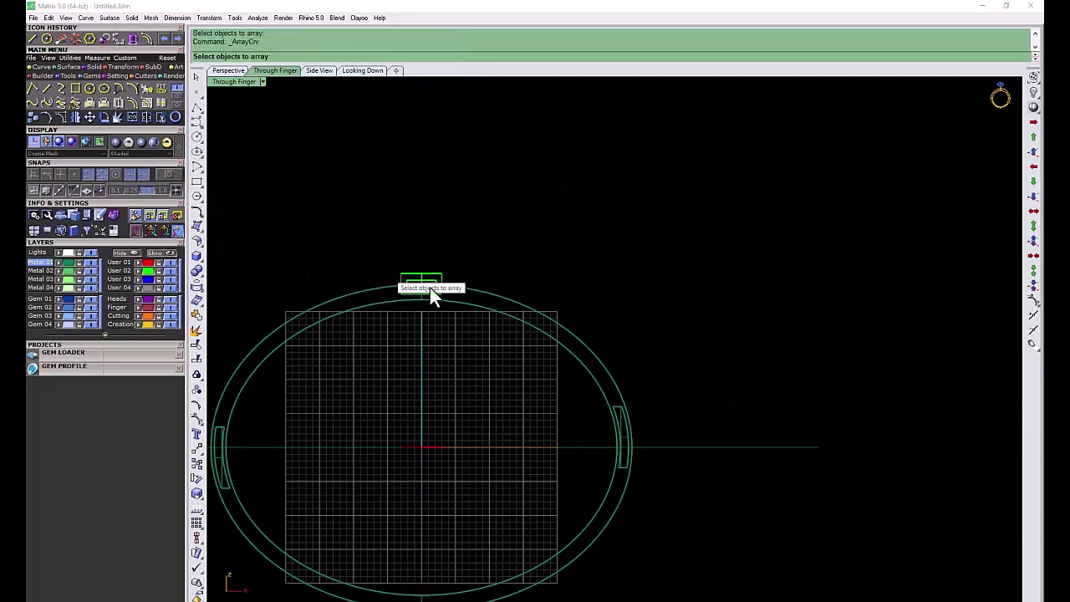
{"action": "left_click_drag", "start_coordinate": [430, 292], "coordinate": [413, 234]}
{"action": "key", "text": "Return"}
{"action": "left_click", "coordinate": [369, 302]}
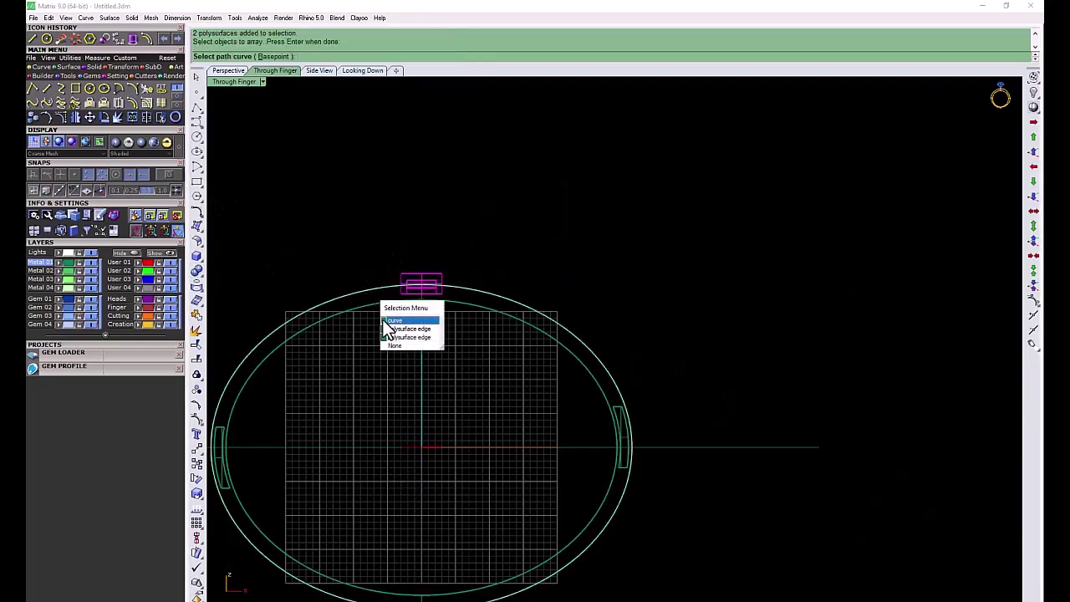
{"action": "left_click", "coordinate": [403, 320]}
{"action": "left_click", "coordinate": [568, 365]}
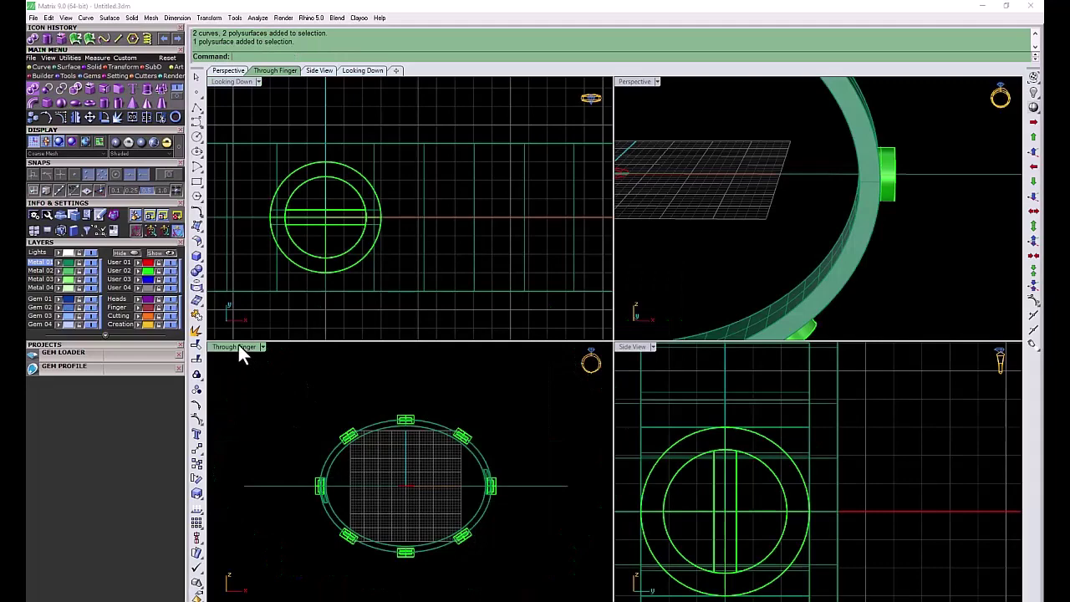
- Boolean-subtract the diagonal cylinder pairs from the ring band
{"action": "double_click", "coordinate": [238, 346]}
{"action": "left_click", "coordinate": [47, 88]}
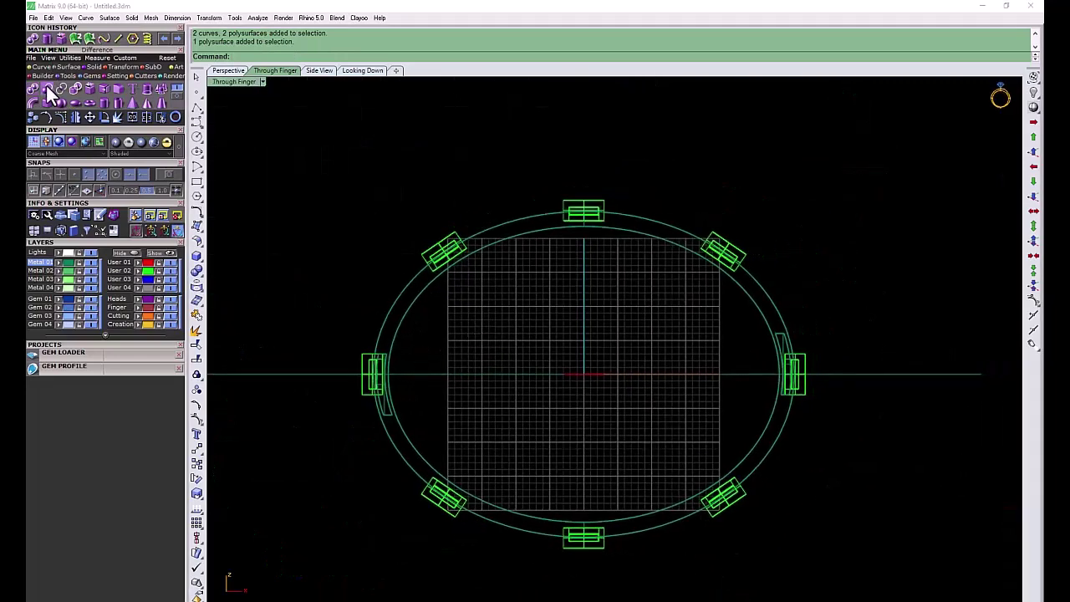
{"action": "left_click", "coordinate": [505, 209]}
{"action": "key", "text": "Return"}
{"action": "left_click", "coordinate": [584, 212]}
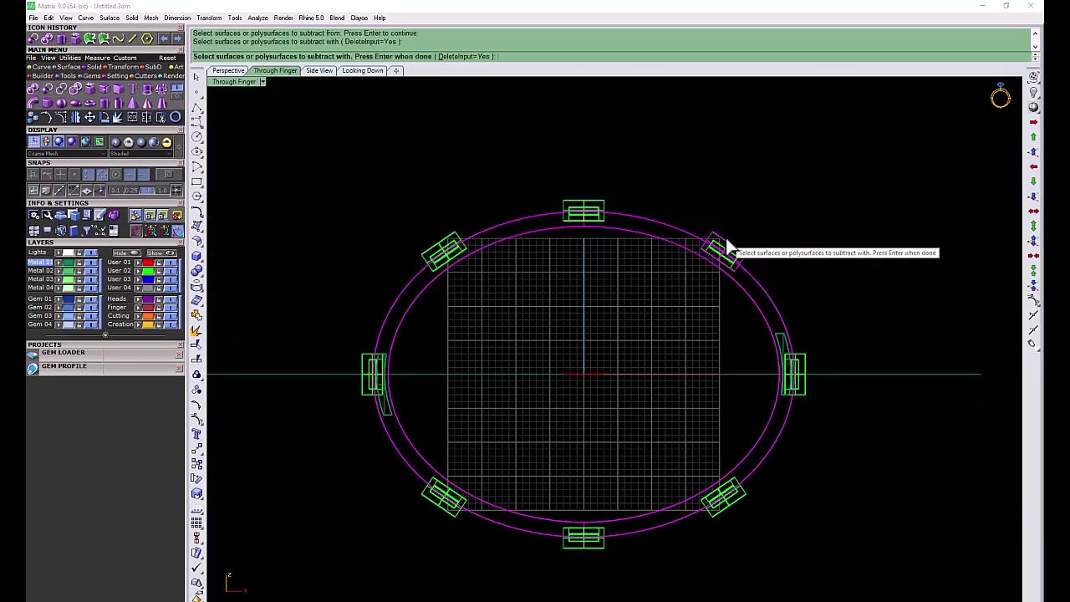
{"action": "left_click", "coordinate": [721, 251]}
{"action": "left_click", "coordinate": [443, 251]}
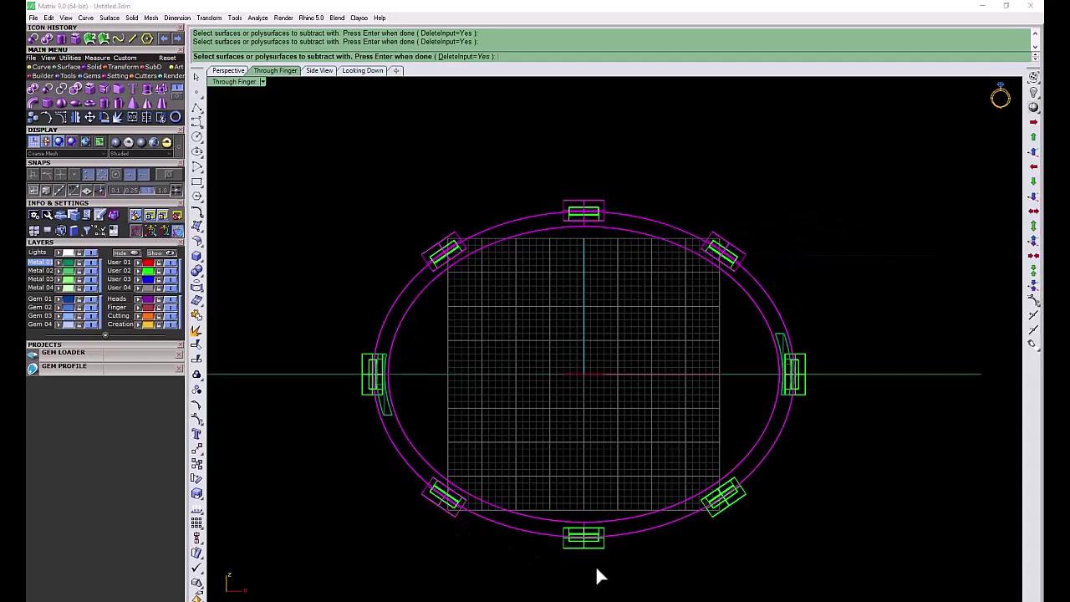
{"action": "key", "text": "Return"}
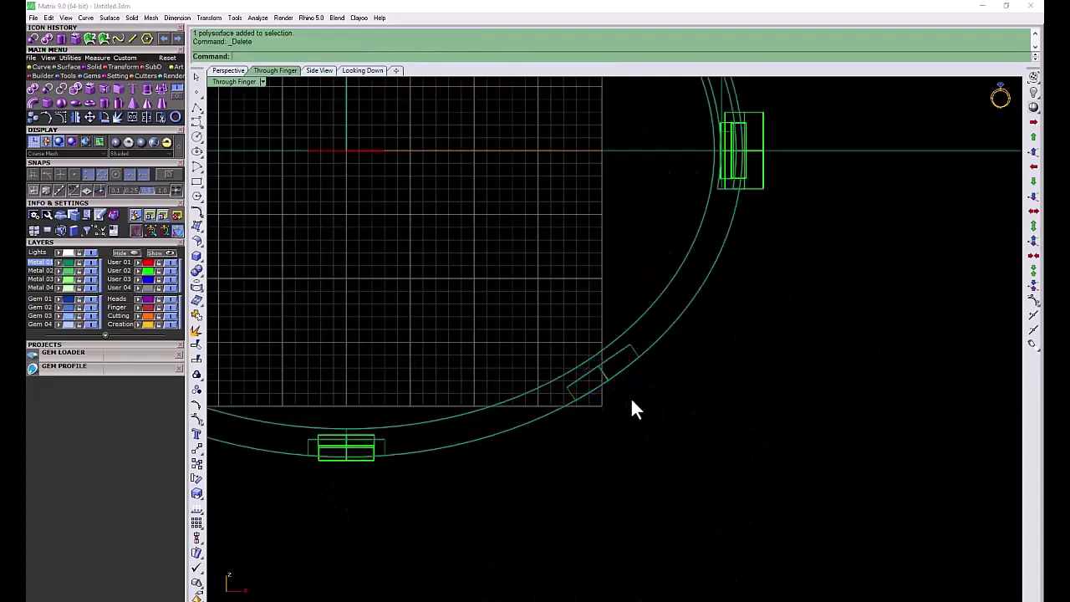
- Restore the deleted cylinder pair, then delete the left side copy
{"action": "scroll", "coordinate": [393, 418], "scroll_direction": "down", "scroll_amount": 3}
{"action": "scroll", "coordinate": [378, 425], "scroll_direction": "down", "scroll_amount": 2}
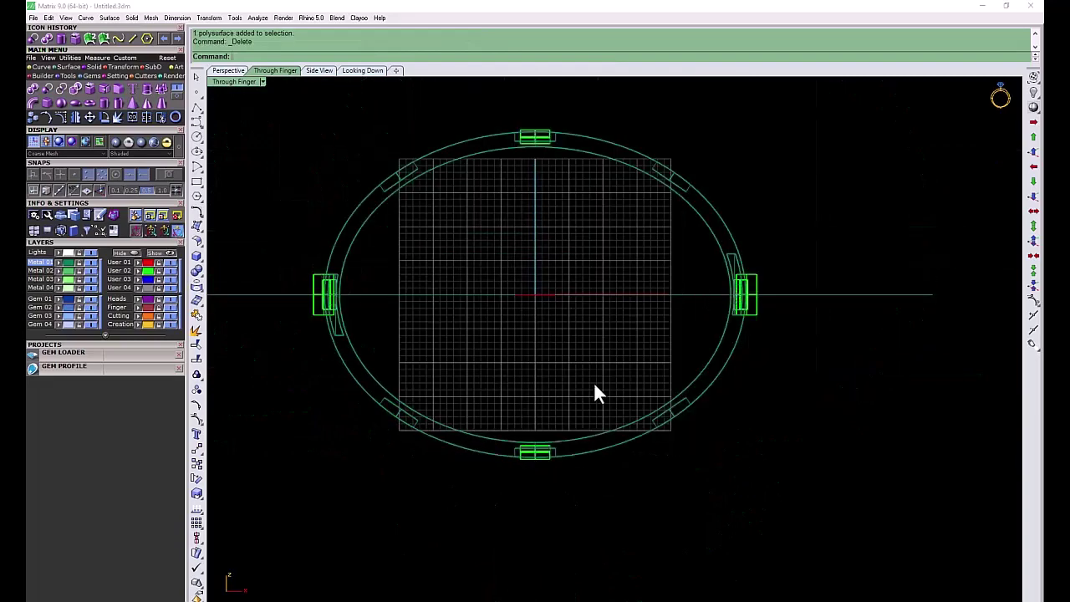
{"action": "scroll", "coordinate": [755, 284], "scroll_direction": "up", "scroll_amount": 5}
{"action": "key", "text": "ctrl+z"}
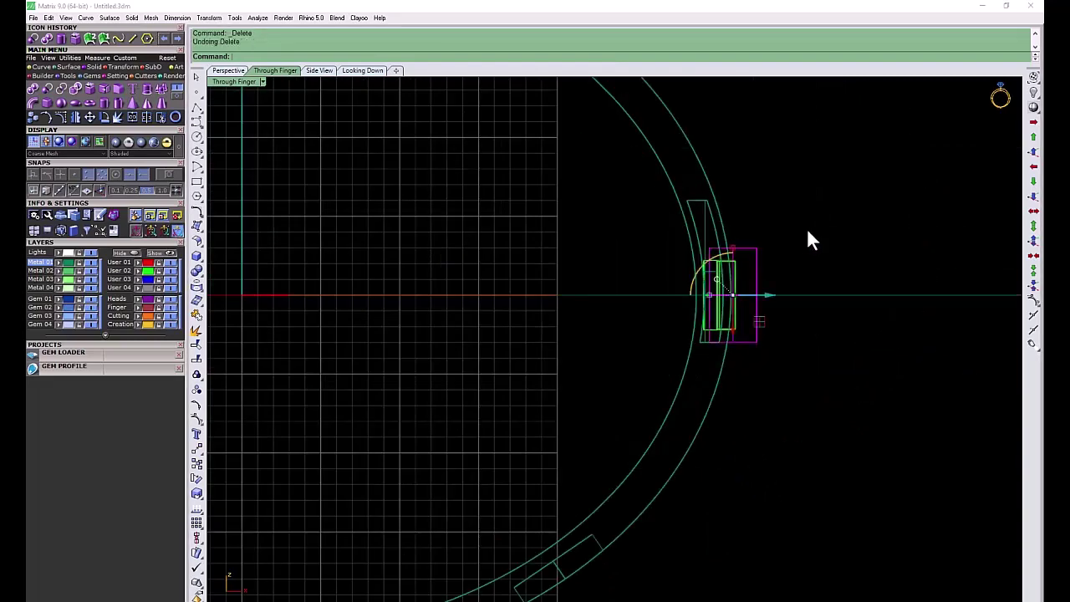
{"action": "scroll", "coordinate": [287, 314], "scroll_direction": "down", "scroll_amount": 5}
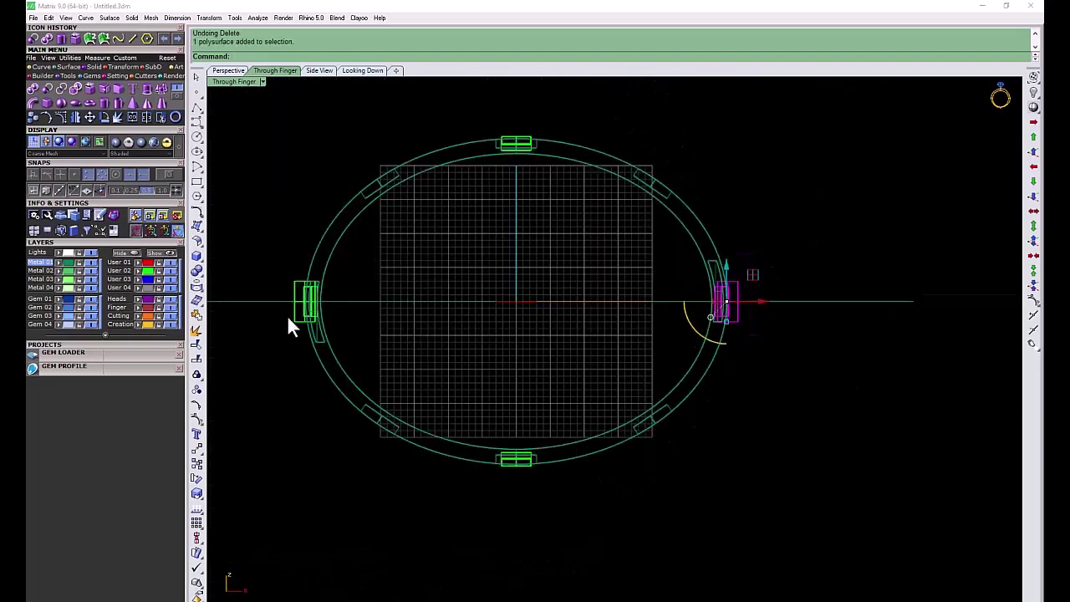
{"action": "scroll", "coordinate": [287, 315], "scroll_direction": "up", "scroll_amount": 2}
{"action": "left_click", "coordinate": [301, 284], "text": "shift"}
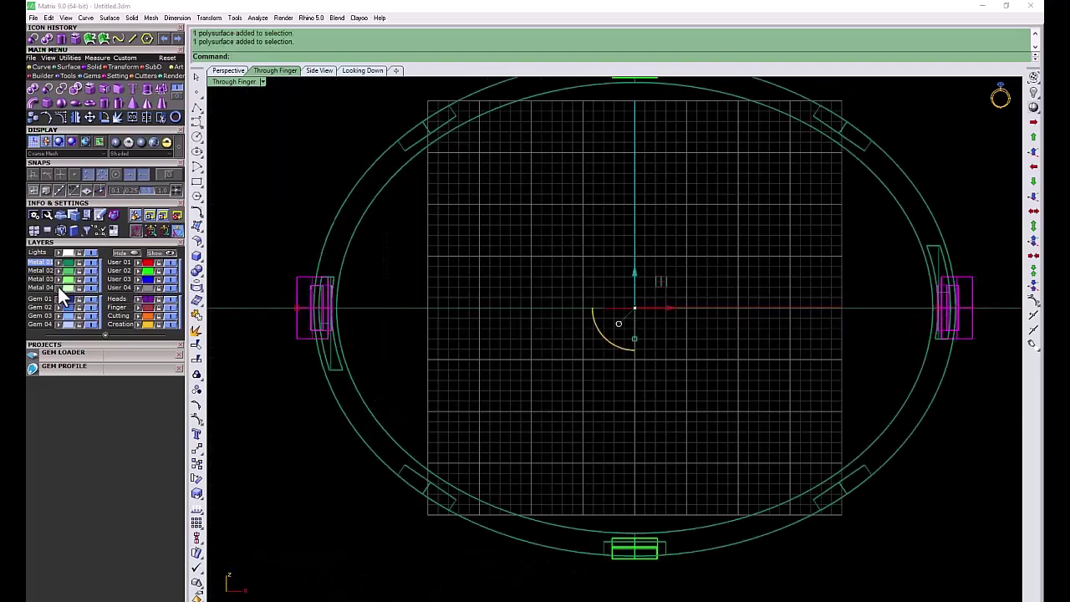
{"action": "key", "text": "Delete"}
- Maximize the Looking Down viewport to see the ring's head from above
{"action": "scroll", "coordinate": [435, 318], "scroll_direction": "down", "scroll_amount": 2}
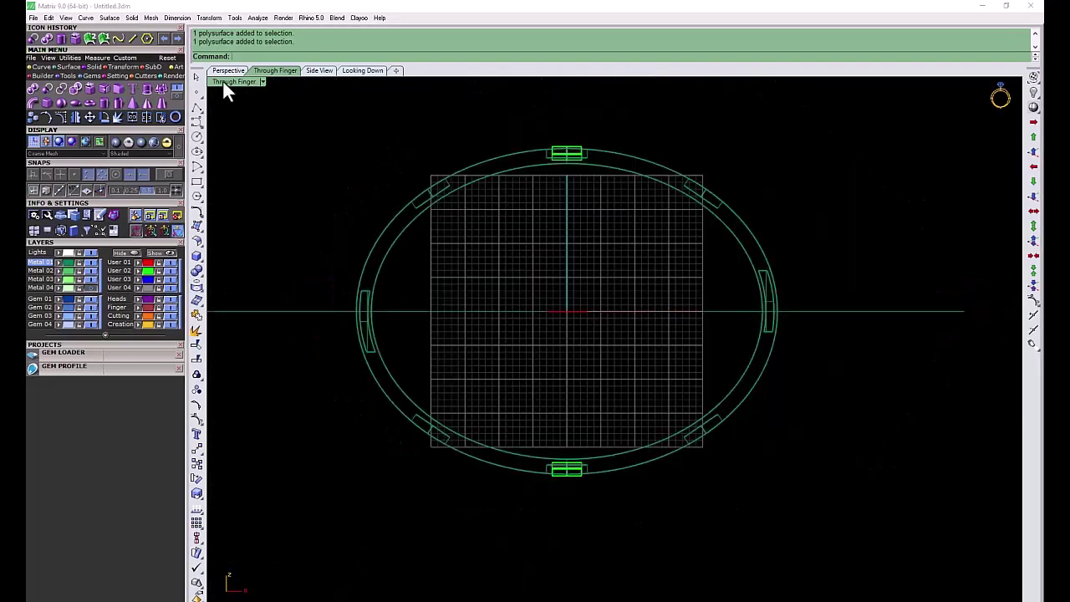
{"action": "double_click", "coordinate": [226, 83]}
{"action": "double_click", "coordinate": [233, 83]}
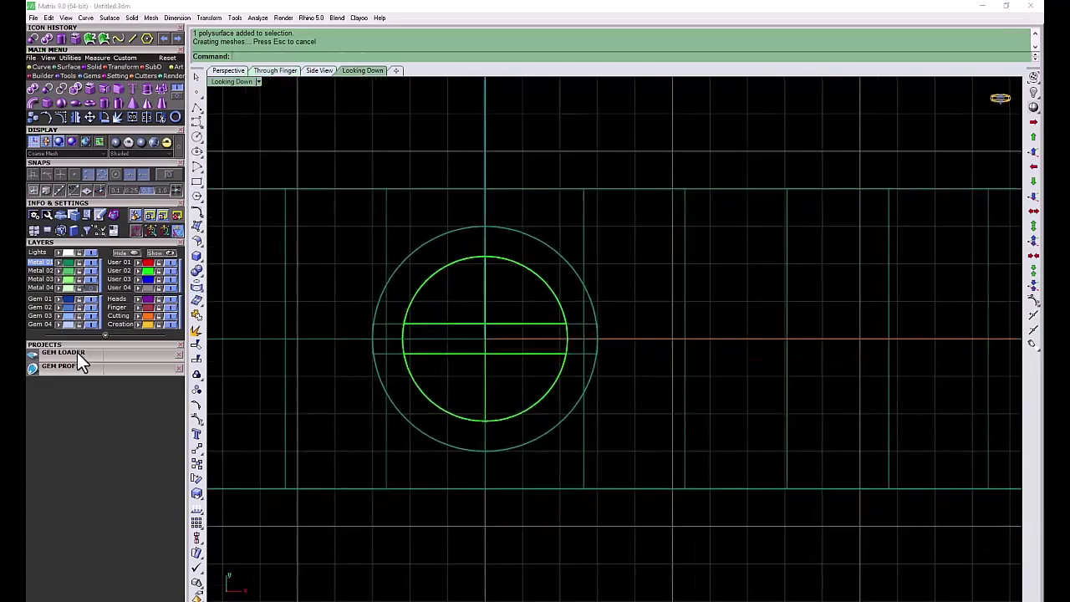
- Load a 3.6 mm round diamond from the Gem Loader and open its Gem Profile options
{"action": "left_click", "coordinate": [77, 352]}
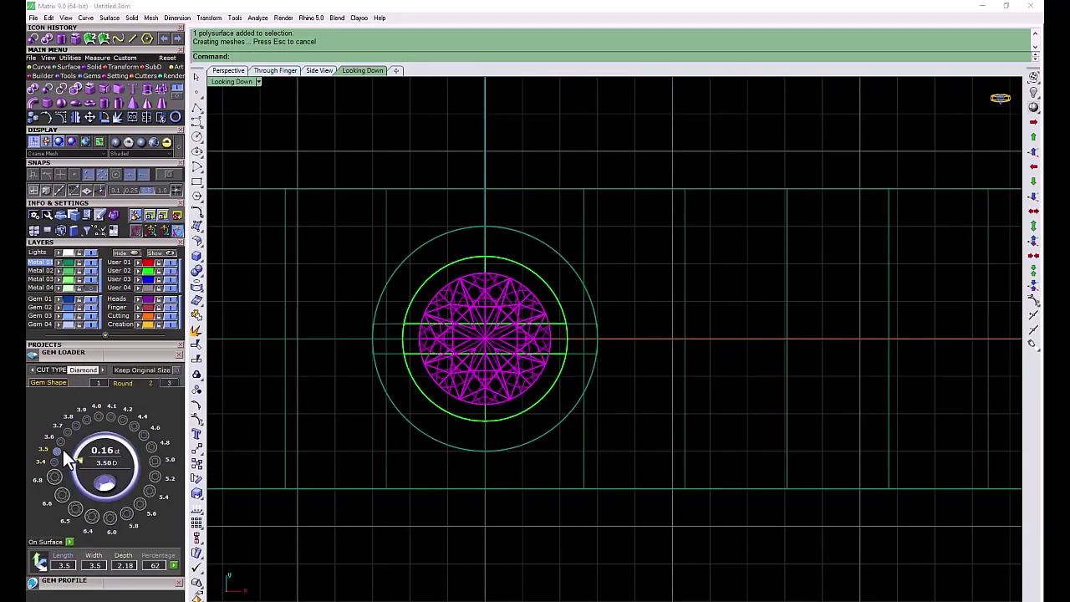
{"action": "left_click", "coordinate": [62, 444]}
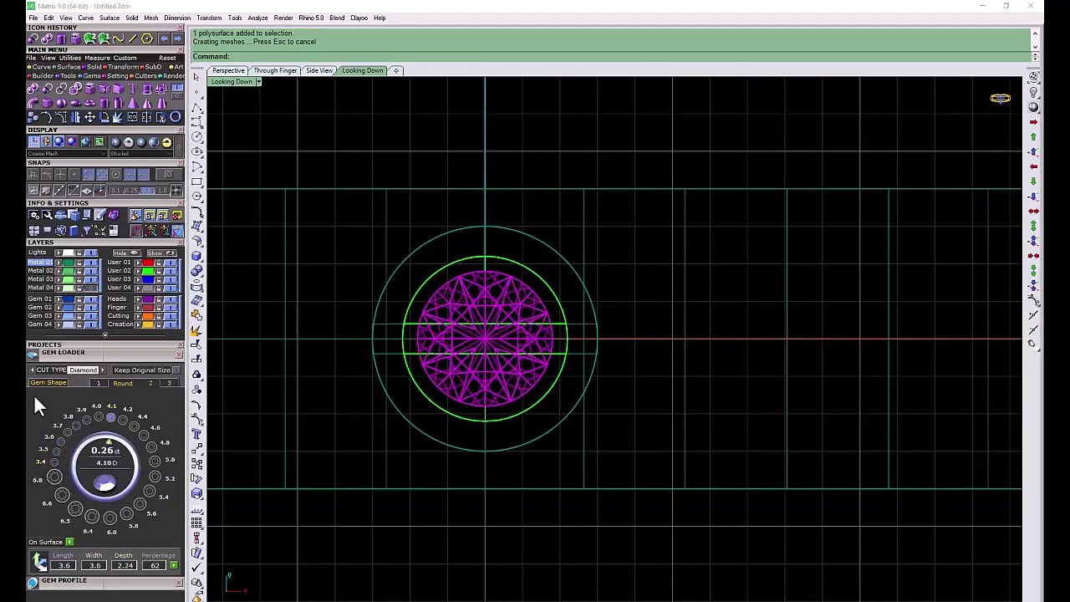
{"action": "left_click", "coordinate": [50, 353]}
{"action": "left_click", "coordinate": [46, 371]}
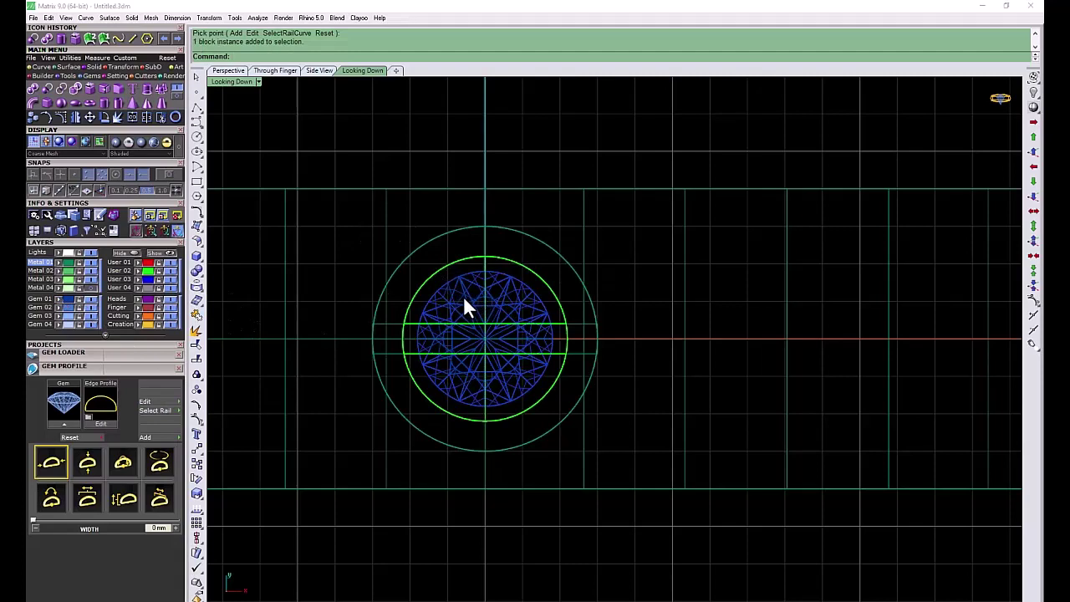
- Hide the diamond and offset its outline circle 0.25 inward
{"action": "left_click", "coordinate": [94, 297]}
{"action": "left_click", "coordinate": [503, 274]}
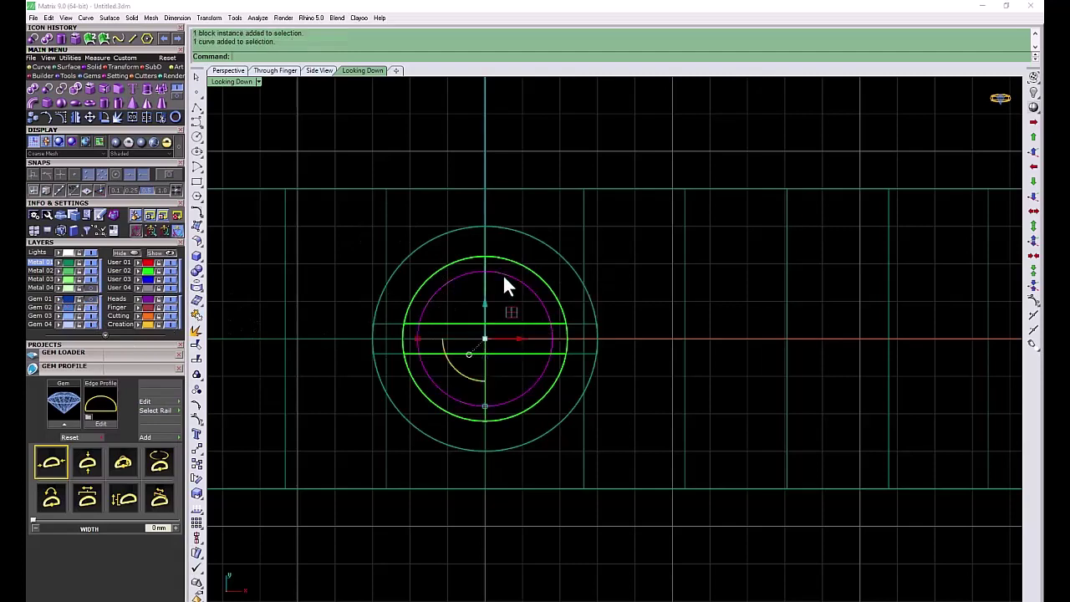
{"action": "left_click", "coordinate": [104, 42]}
{"action": "left_click", "coordinate": [451, 286]}
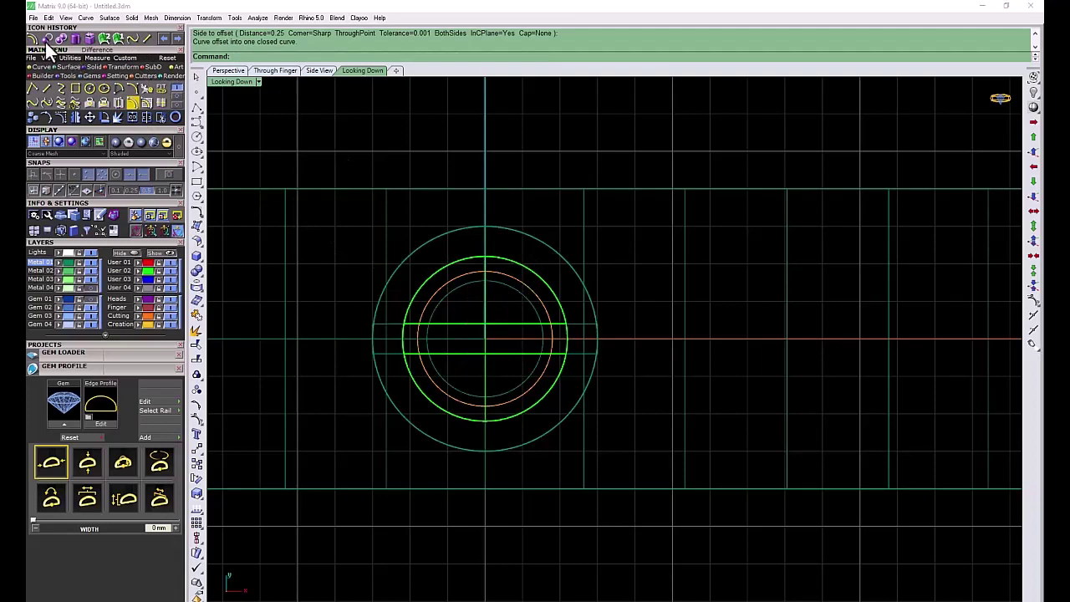
- Start extruding the outer and offset circles into a solid seat
{"action": "left_click", "coordinate": [70, 64]}
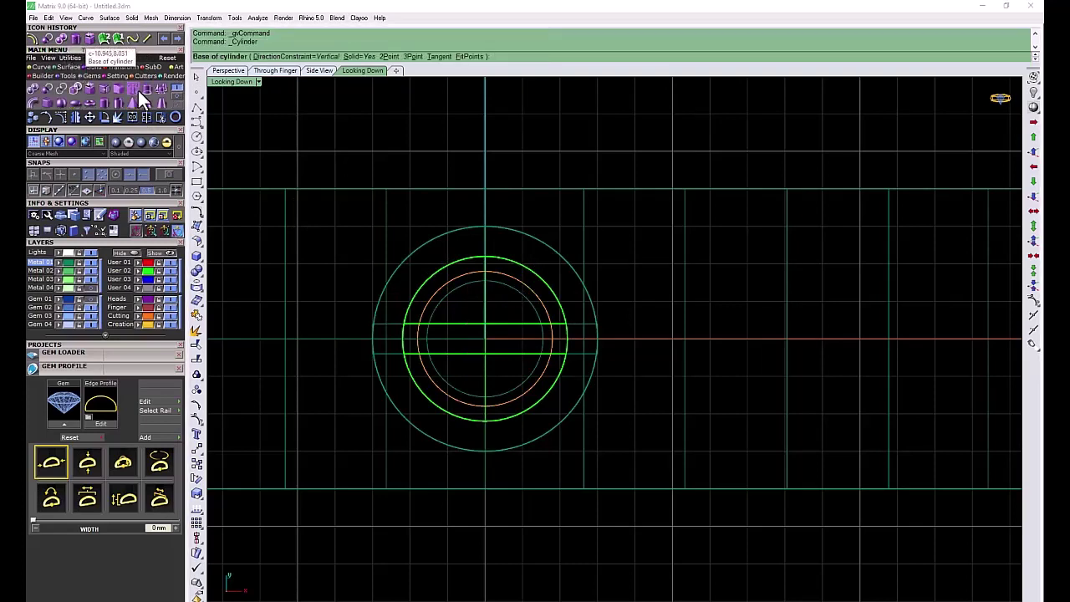
{"action": "left_click", "coordinate": [138, 89]}
{"action": "left_click", "coordinate": [535, 280]}
{"action": "left_click", "coordinate": [549, 299]}
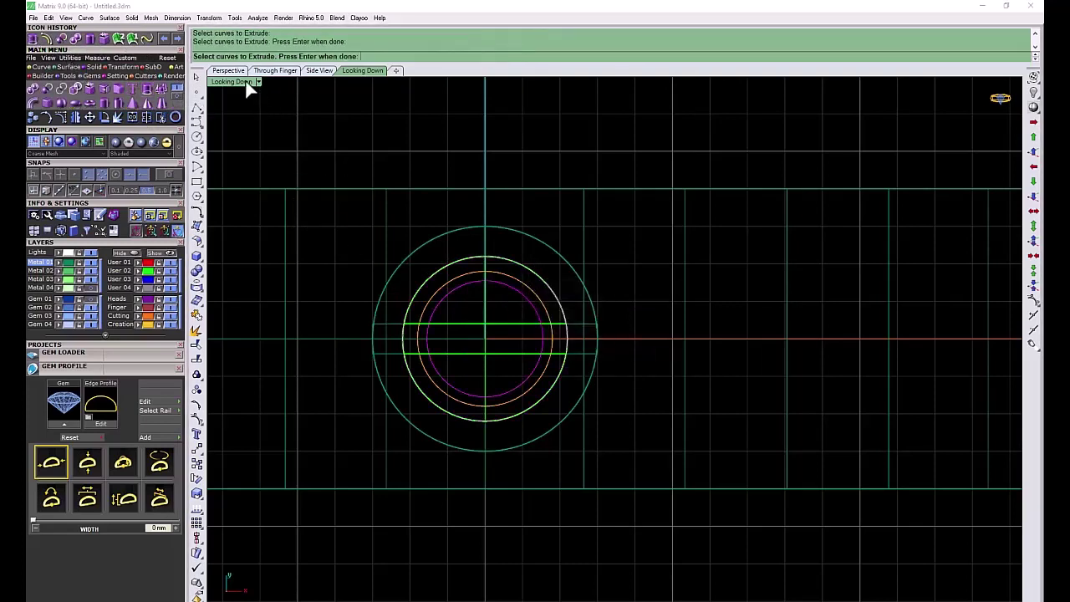
{"action": "double_click", "coordinate": [240, 81]}
{"action": "right_click", "coordinate": [386, 470]}
{"action": "scroll", "coordinate": [385, 470], "scroll_direction": "up", "scroll_amount": 3}
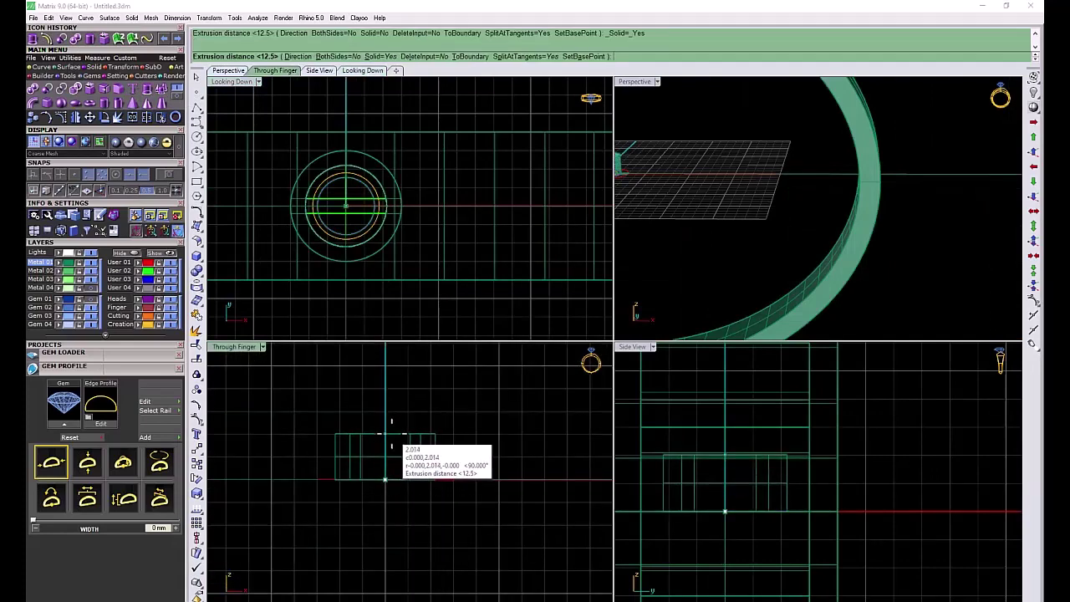
- Finish the seat extrusion, raise the diamond above it, and fillet the seat's top edge at 0.2
{"action": "left_click", "coordinate": [390, 433]}
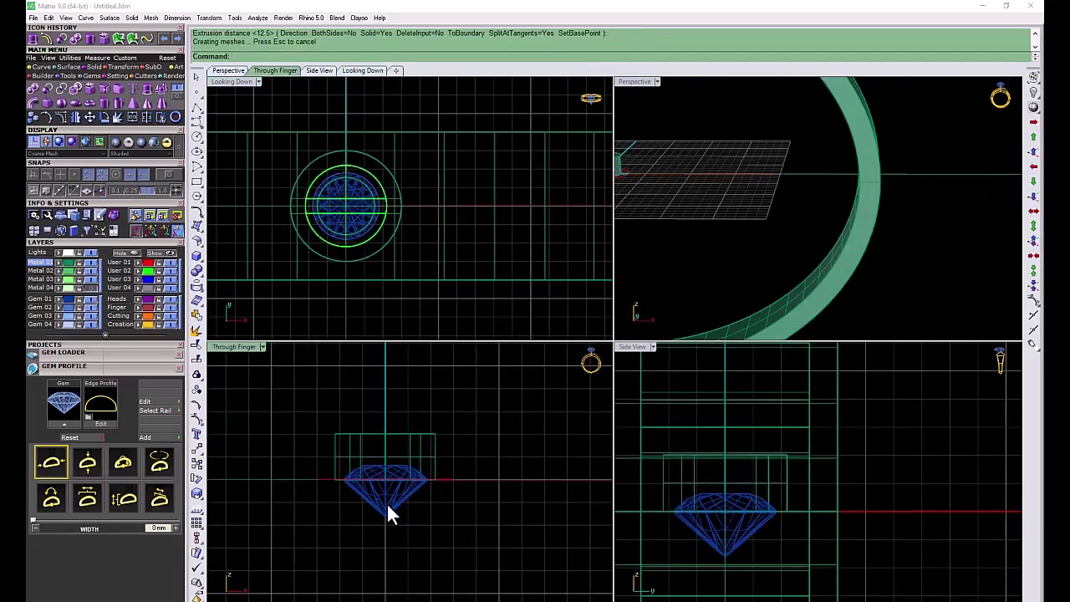
{"action": "left_click", "coordinate": [387, 510]}
{"action": "left_click_drag", "start_coordinate": [382, 446], "coordinate": [383, 404]}
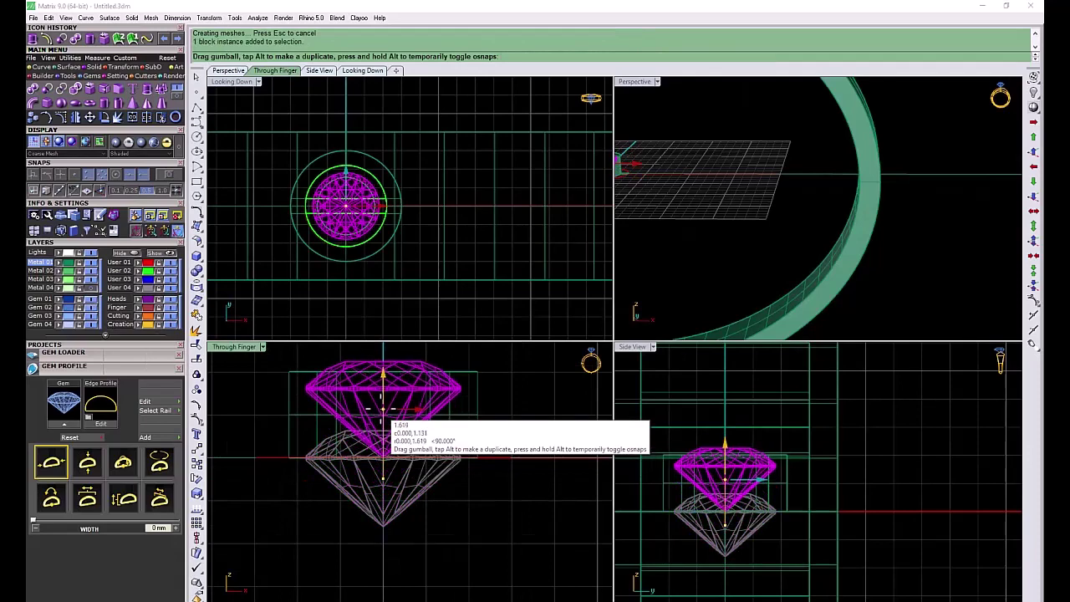
{"action": "left_click", "coordinate": [512, 396]}
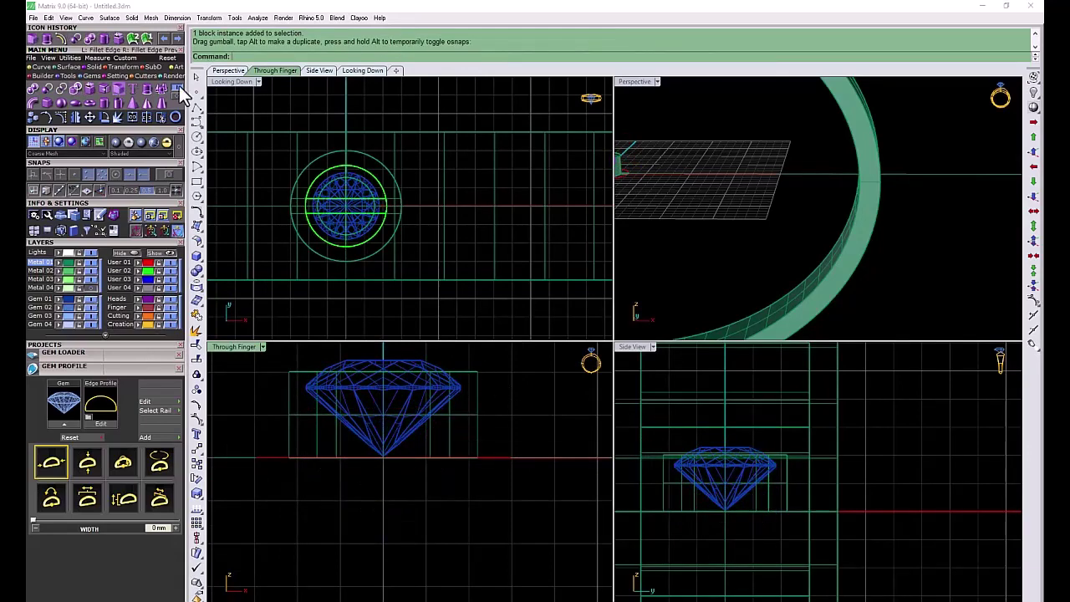
{"action": "left_click", "coordinate": [111, 89]}
{"action": "left_click", "coordinate": [644, 200]}
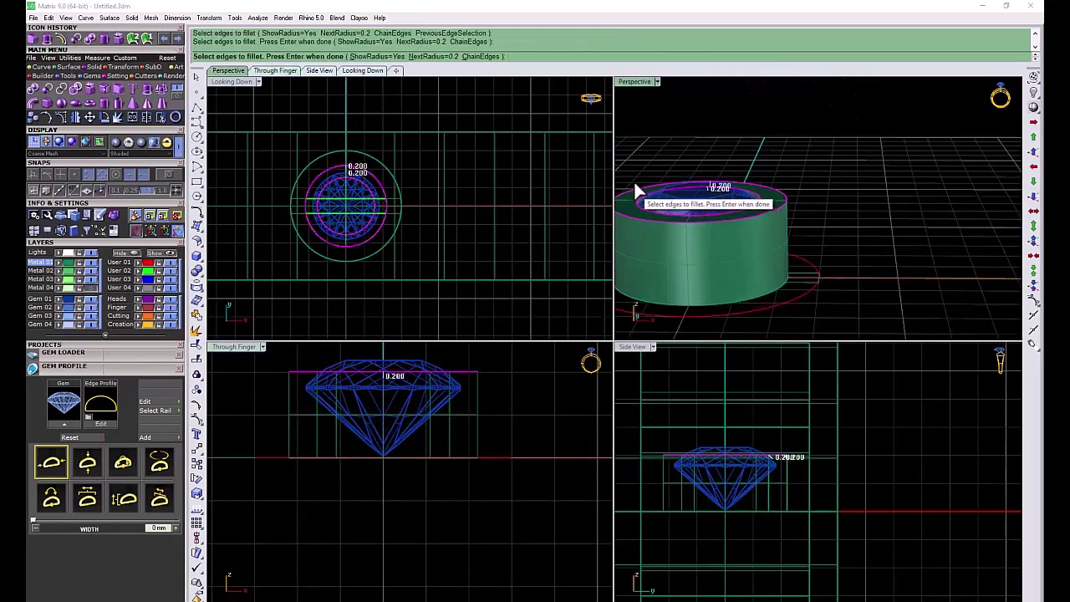
{"action": "key", "text": "Return"}
{"action": "key", "text": "Return"}
- Move the diamond and its seat together up into the ring's top head
{"action": "scroll", "coordinate": [371, 454], "scroll_direction": "down", "scroll_amount": 2}
{"action": "left_click_drag", "start_coordinate": [387, 403], "coordinate": [385, 403]}
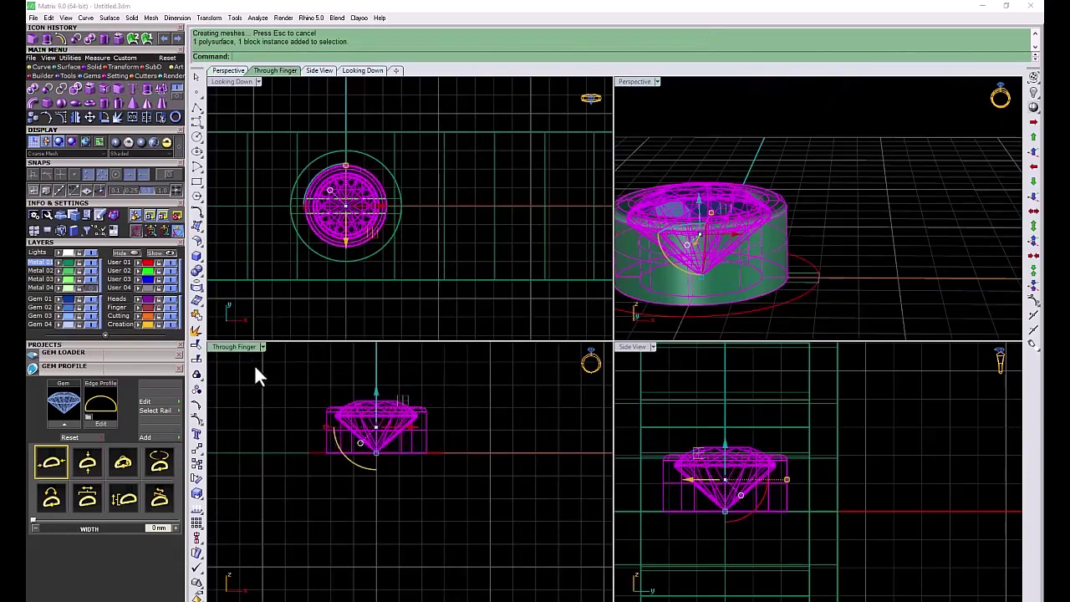
{"action": "scroll", "coordinate": [247, 356], "scroll_direction": "down", "scroll_amount": 3}
{"action": "scroll", "coordinate": [383, 477], "scroll_direction": "down", "scroll_amount": 2}
{"action": "scroll", "coordinate": [393, 535], "scroll_direction": "up", "scroll_amount": 5}
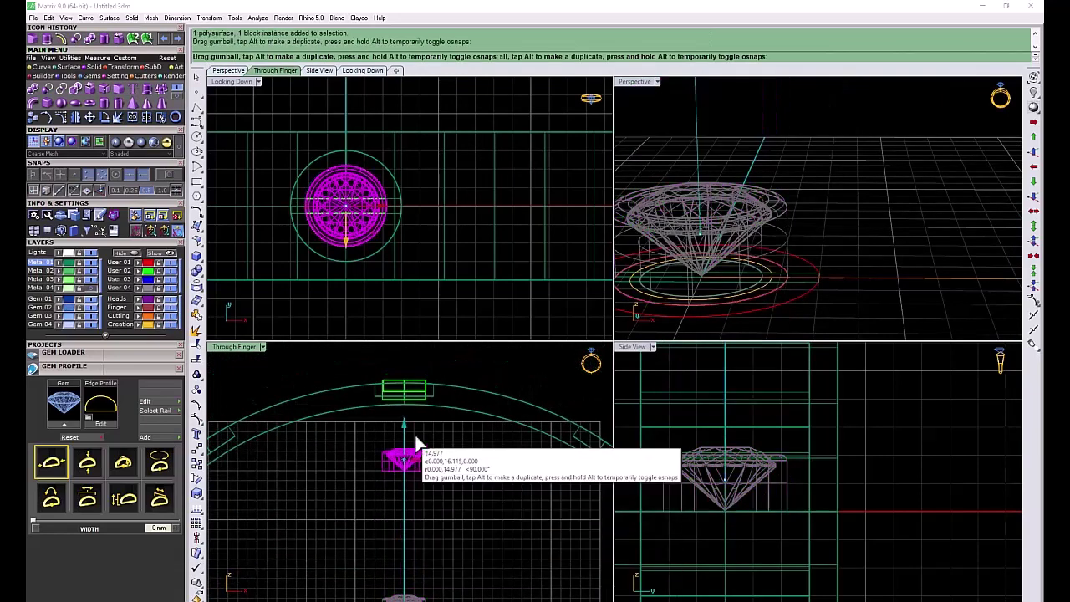
{"action": "scroll", "coordinate": [393, 502], "scroll_direction": "down", "scroll_amount": 2}
{"action": "mouse_move", "coordinate": [374, 556]}
{"action": "left_mouse_down"}
{"action": "mouse_move", "coordinate": [383, 426]}
{"action": "mouse_move", "coordinate": [376, 487]}
{"action": "left_mouse_up"}
{"action": "scroll", "coordinate": [359, 450], "scroll_direction": "up", "scroll_amount": 2}
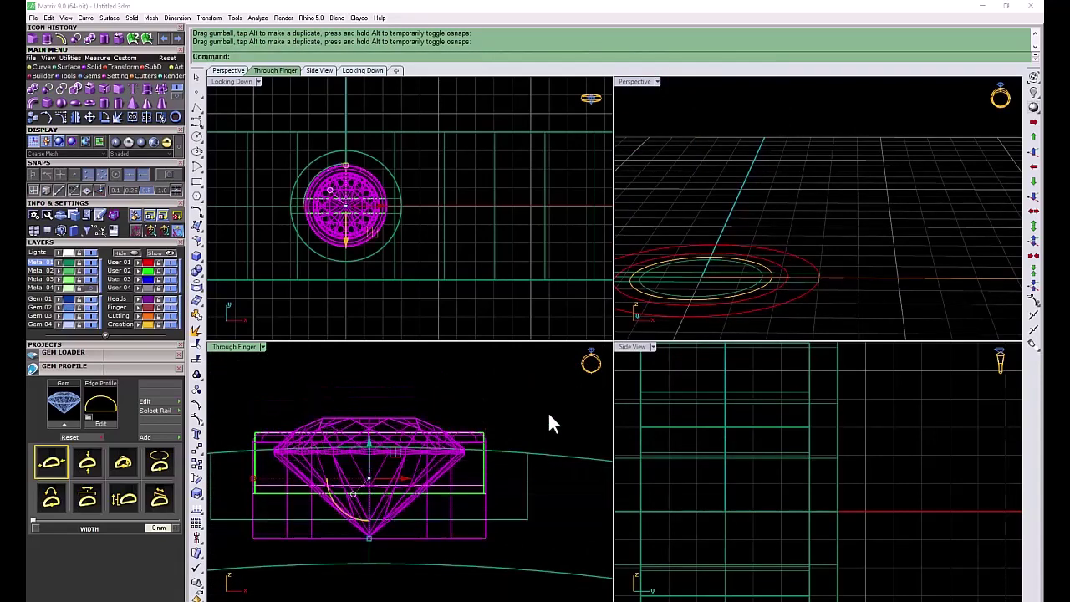
{"action": "left_click", "coordinate": [479, 537]}
{"action": "left_click", "coordinate": [504, 577]}
{"action": "key", "text": "Escape"}
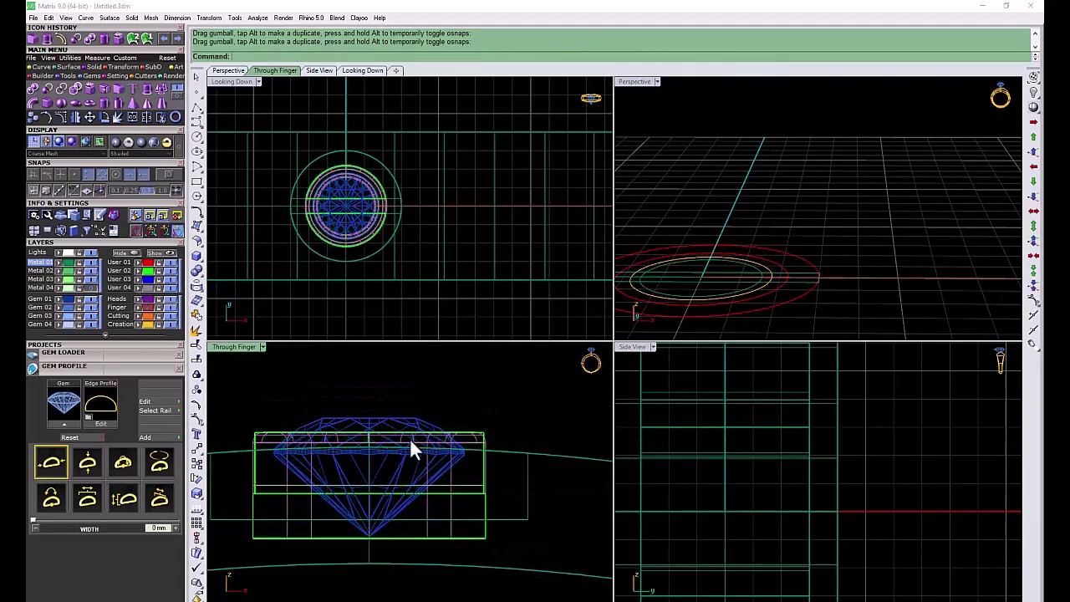
{"action": "left_click", "coordinate": [117, 66]}
- Array the diamond and its seat 8 times along the ring curve
{"action": "left_click", "coordinate": [157, 88]}
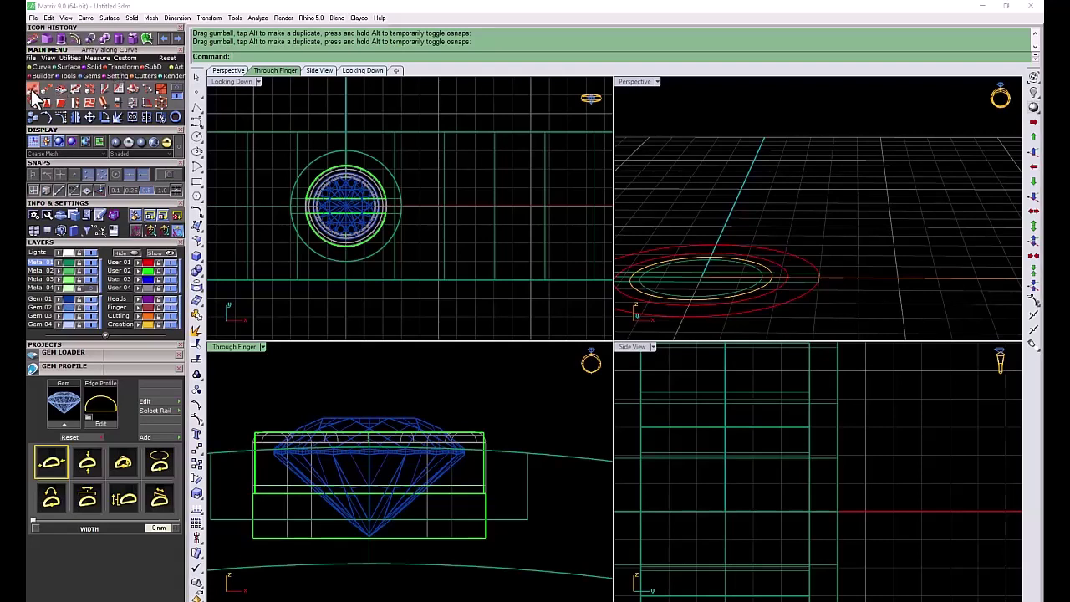
{"action": "scroll", "coordinate": [375, 507], "scroll_direction": "down", "scroll_amount": 3}
{"action": "scroll", "coordinate": [373, 457], "scroll_direction": "down", "scroll_amount": 1}
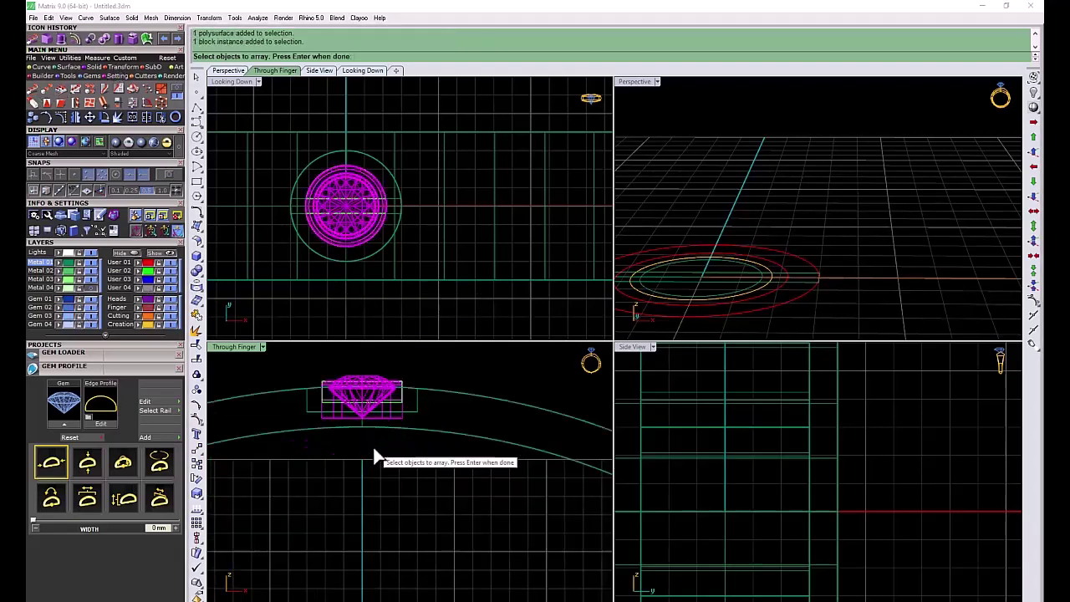
{"action": "key", "text": "Escape"}
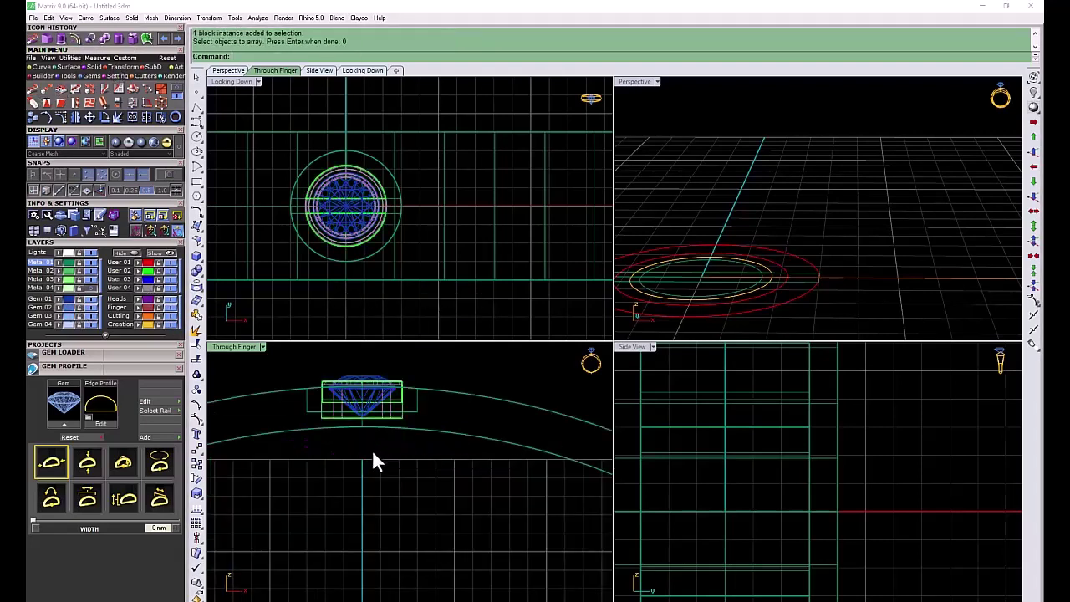
{"action": "left_click", "coordinate": [151, 299]}
{"action": "left_click", "coordinate": [71, 306]}
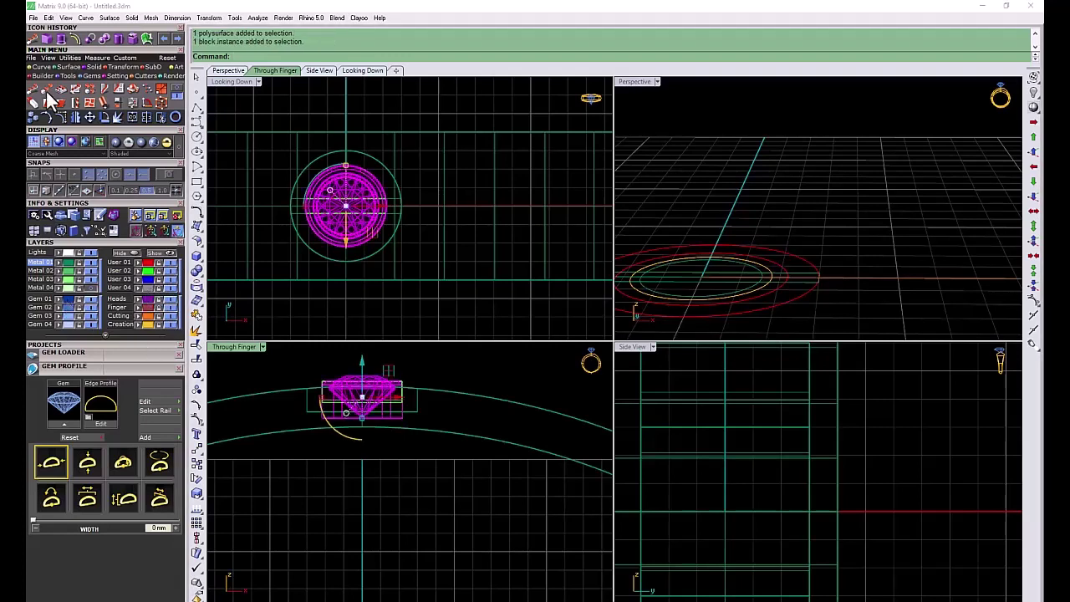
{"action": "left_click", "coordinate": [47, 102]}
{"action": "left_click", "coordinate": [500, 425]}
{"action": "left_click", "coordinate": [500, 425]}
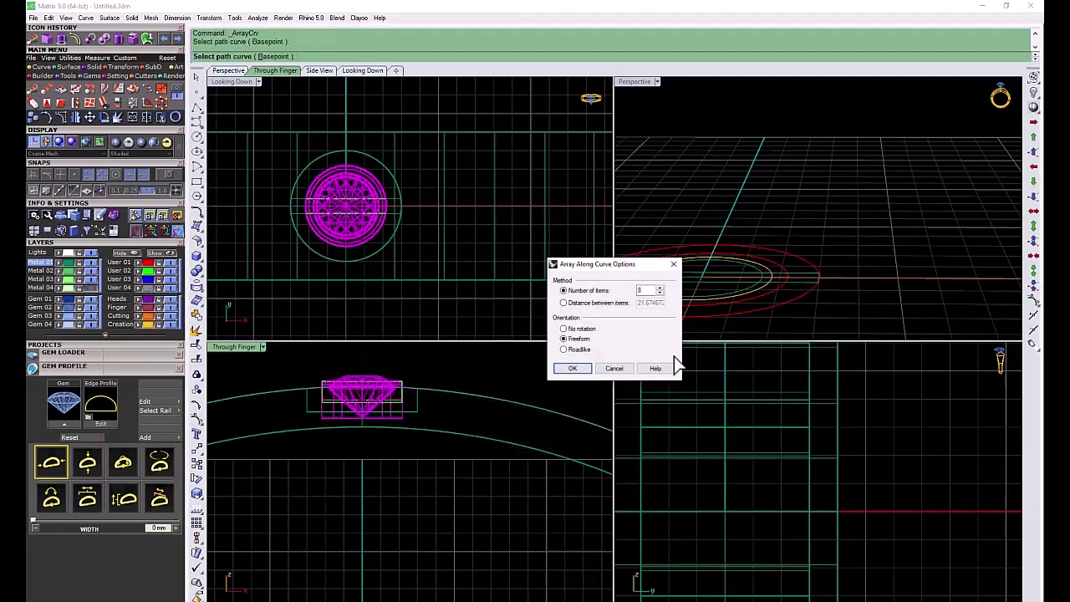
{"action": "left_click", "coordinate": [571, 365]}
{"action": "key", "text": "Escape"}
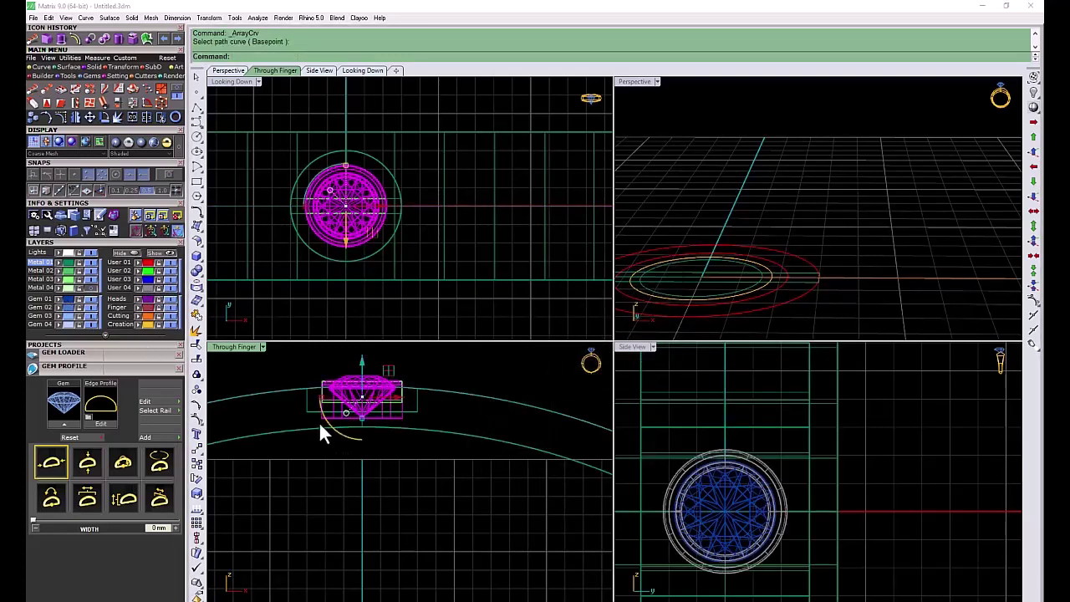
{"action": "double_click", "coordinate": [249, 352]}
{"action": "scroll", "coordinate": [544, 358], "scroll_direction": "down", "scroll_amount": 5}
- Delete the extra overlapping diamond
{"action": "key", "text": "Delete"}
{"action": "scroll", "coordinate": [544, 419], "scroll_direction": "down", "scroll_amount": 2}
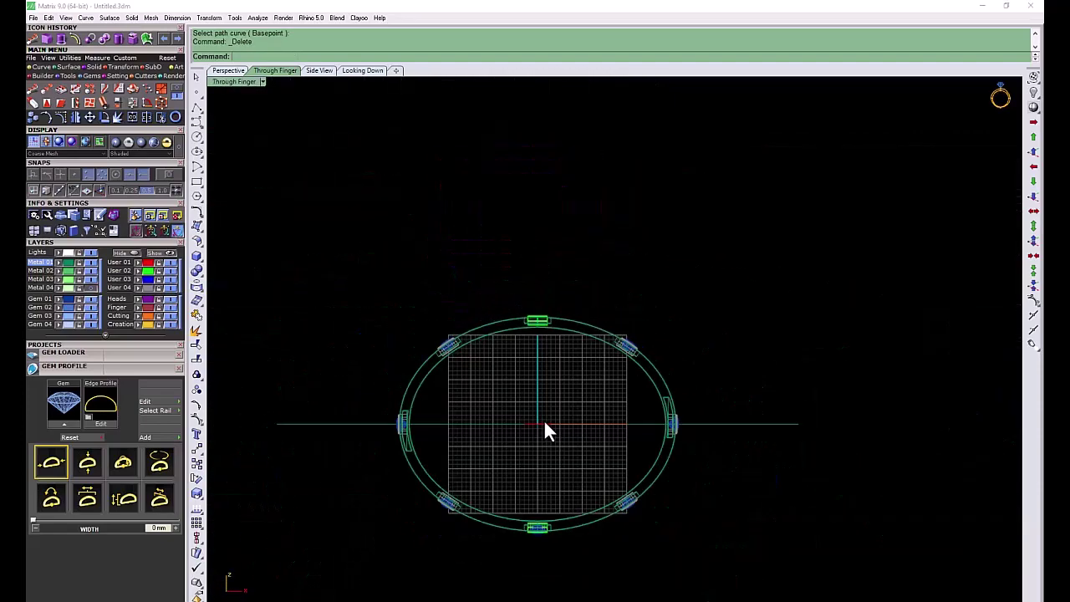
{"action": "scroll", "coordinate": [527, 457], "scroll_direction": "up", "scroll_amount": 5}
{"action": "scroll", "coordinate": [526, 469], "scroll_direction": "up", "scroll_amount": 3}
{"action": "left_click", "coordinate": [523, 428]}
{"action": "left_click", "coordinate": [544, 457]}
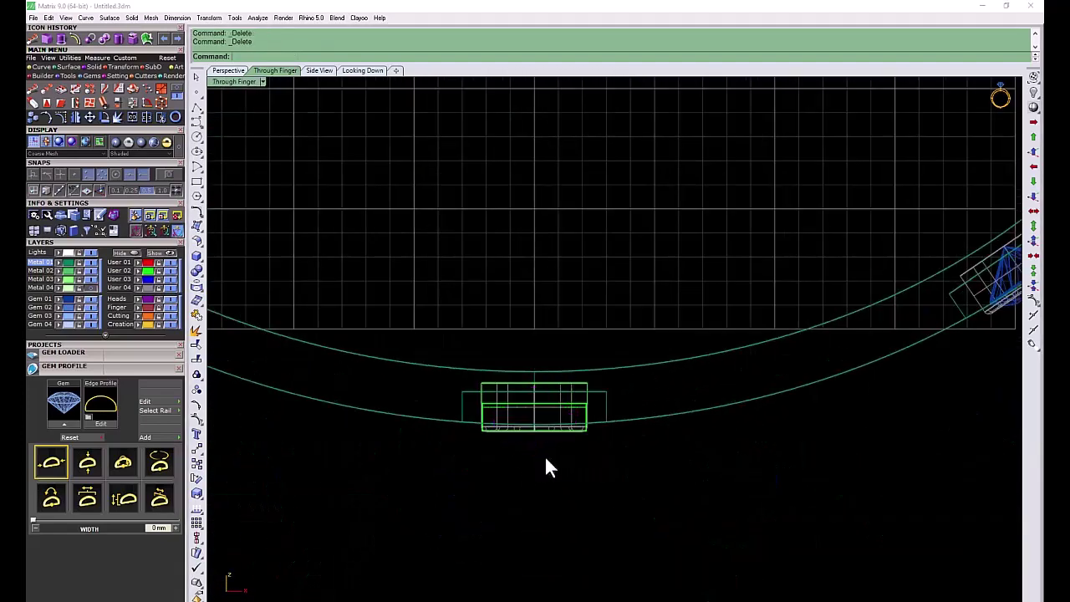
- Extrude the ring's curve to both sides into a flat cutting surface
{"action": "left_click", "coordinate": [530, 435]}
{"action": "left_click", "coordinate": [174, 95]}
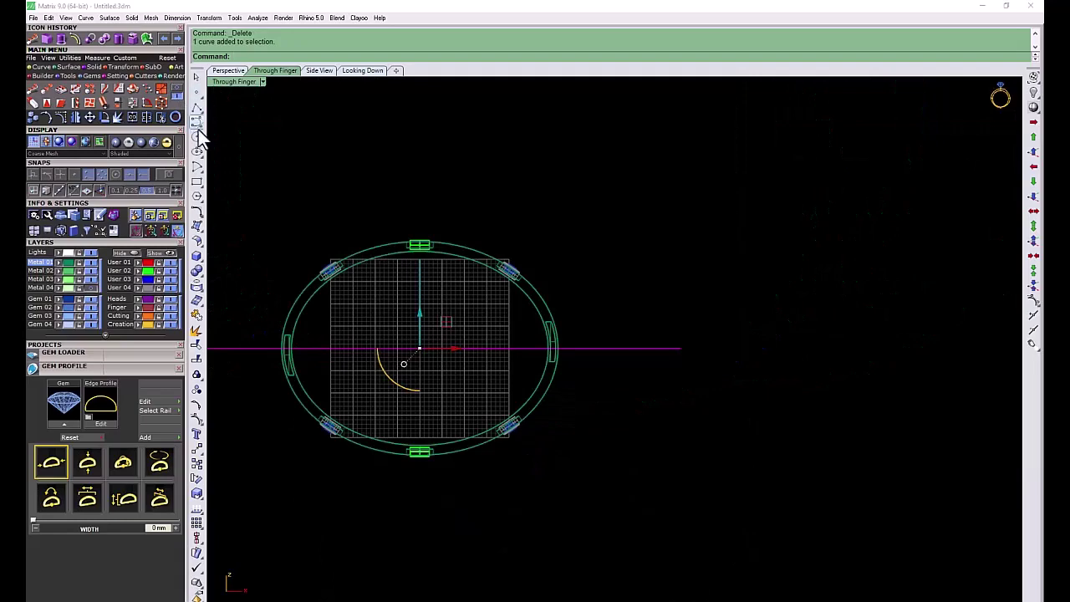
{"action": "left_click", "coordinate": [138, 102]}
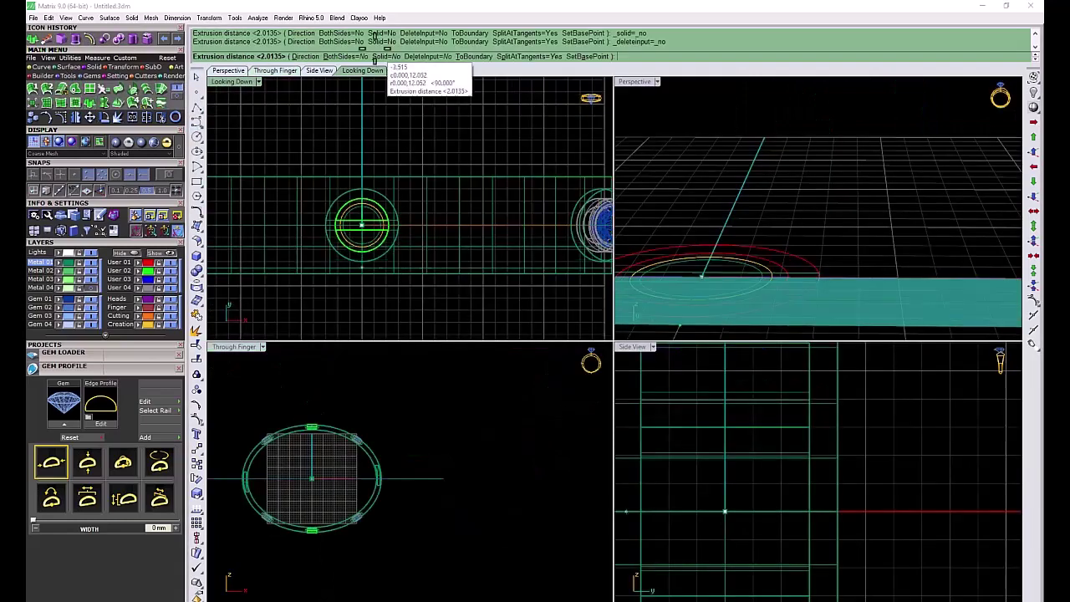
{"action": "left_click", "coordinate": [350, 56]}
{"action": "key", "text": "Return"}
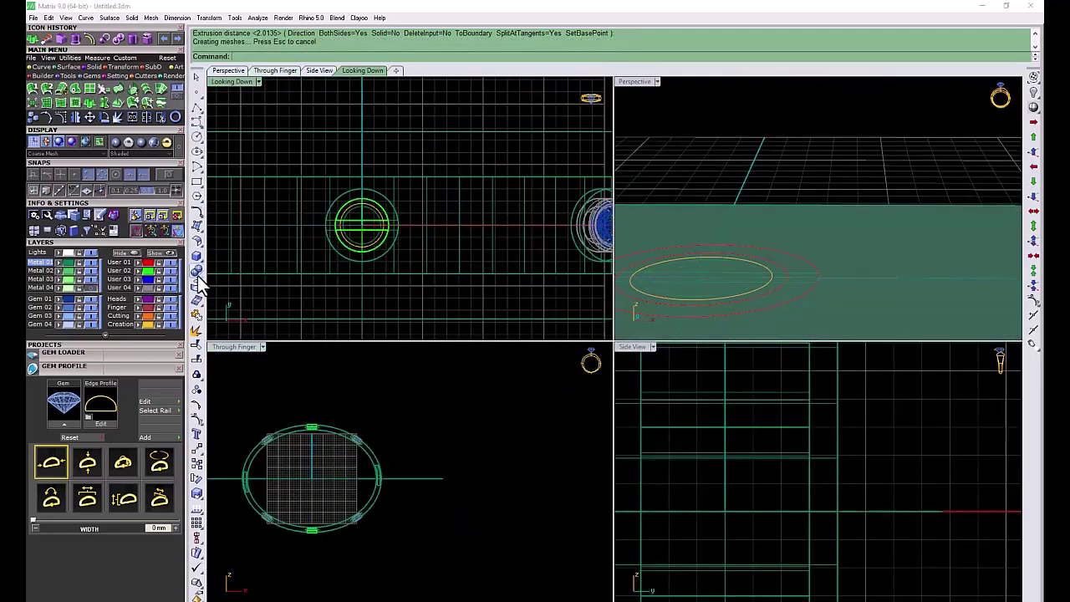
- Split the ring band with the extruded surface into upper and lower halves
{"action": "left_click", "coordinate": [199, 284]}
{"action": "left_click", "coordinate": [276, 288]}
{"action": "left_click", "coordinate": [381, 458]}
{"action": "key", "text": "Return"}
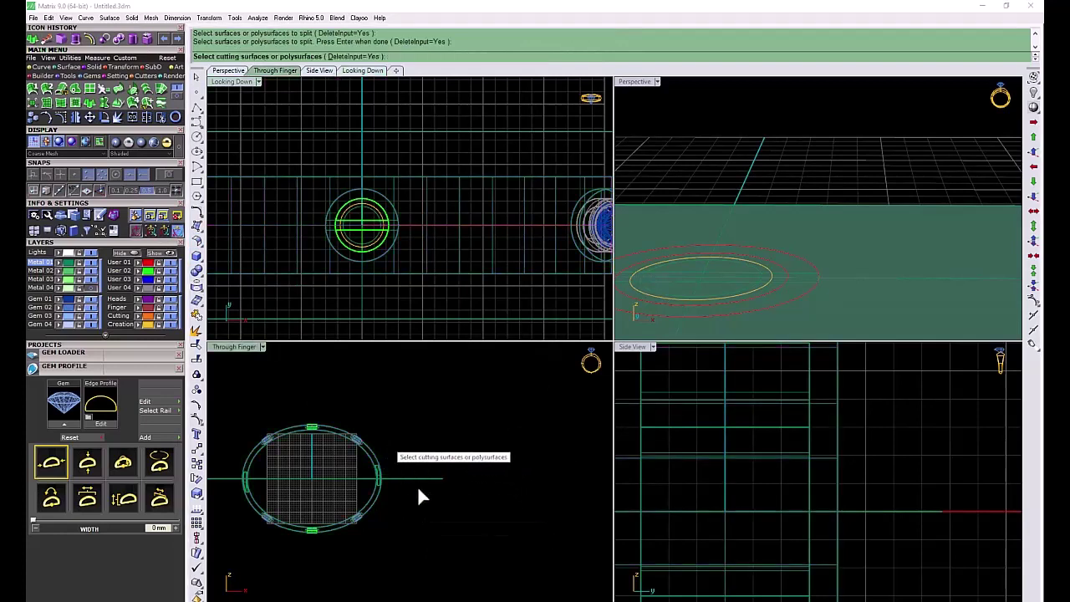
{"action": "left_click", "coordinate": [418, 486]}
{"action": "key", "text": "Return"}
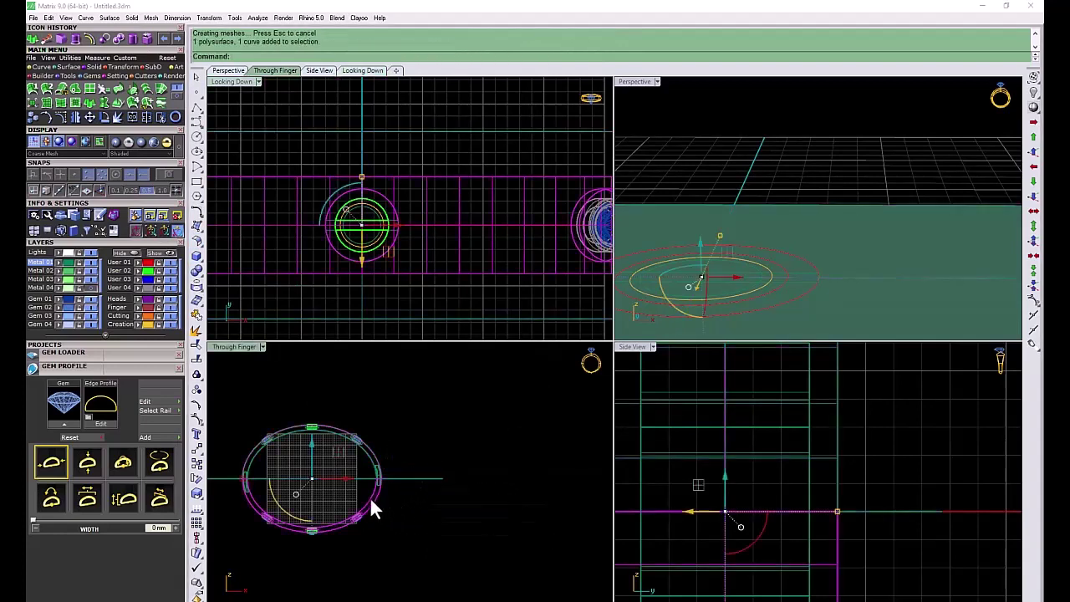
- Move the upper half onto the blue Metal layer and delete the cutting surface
{"action": "left_click", "coordinate": [378, 464], "text": "ctrl"}
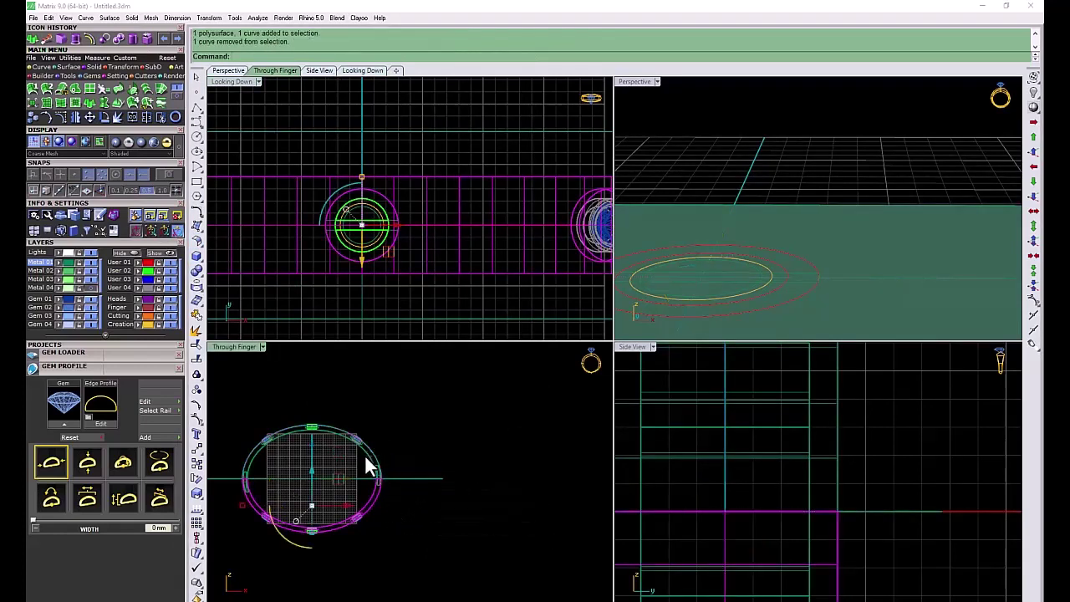
{"action": "left_click", "coordinate": [449, 444]}
{"action": "left_click", "coordinate": [375, 501]}
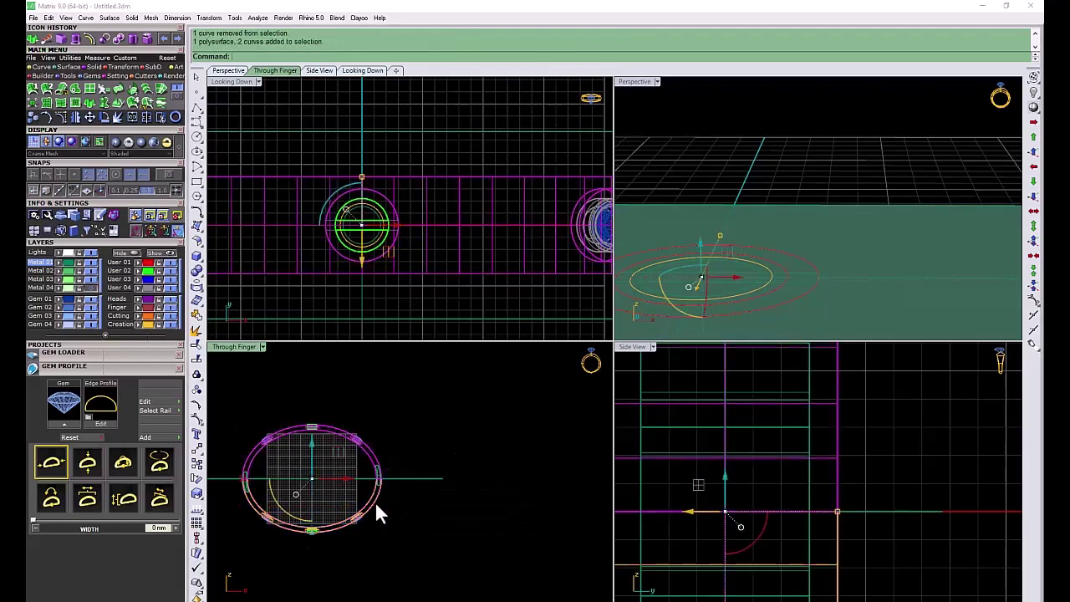
{"action": "left_click", "coordinate": [370, 498], "text": "ctrl"}
{"action": "left_click", "coordinate": [149, 287]}
{"action": "left_click", "coordinate": [464, 408]}
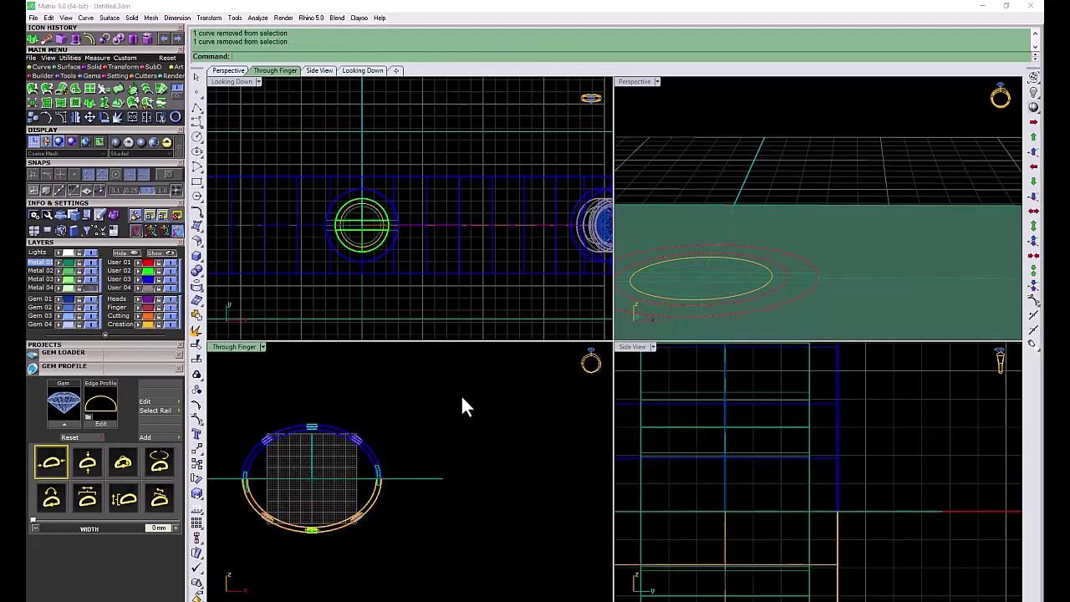
{"action": "left_click_drag", "start_coordinate": [476, 445], "coordinate": [418, 504]}
{"action": "key", "text": "Delete"}
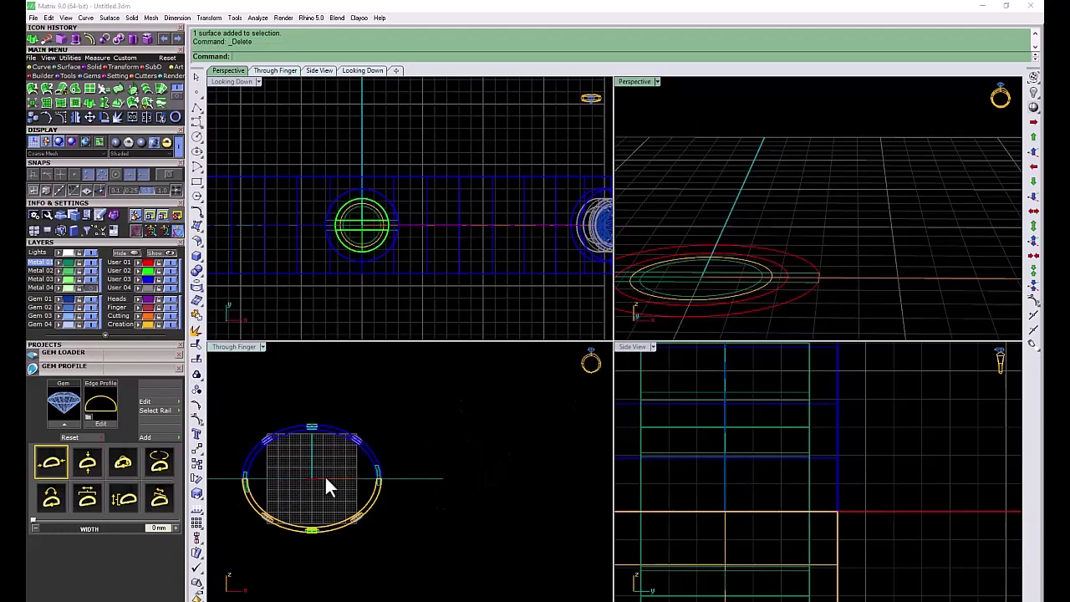
- Copy the left and right side settings in place
{"action": "double_click", "coordinate": [240, 348]}
{"action": "scroll", "coordinate": [282, 346], "scroll_direction": "up", "scroll_amount": 3}
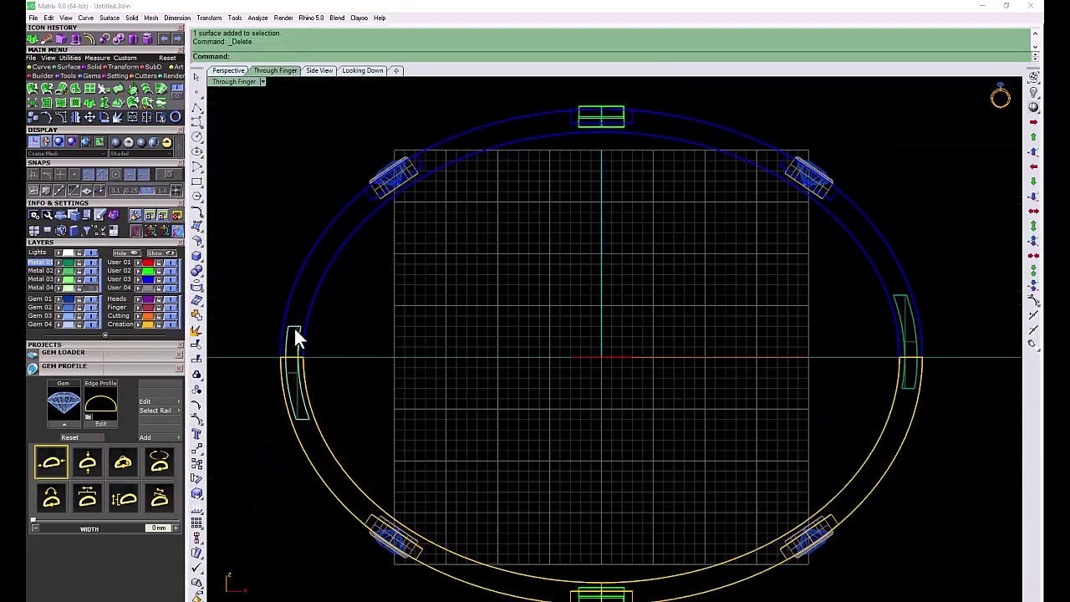
{"action": "left_click", "coordinate": [293, 335]}
{"action": "left_click", "coordinate": [334, 366]}
{"action": "left_click", "coordinate": [902, 299]}
{"action": "left_click", "coordinate": [913, 332]}
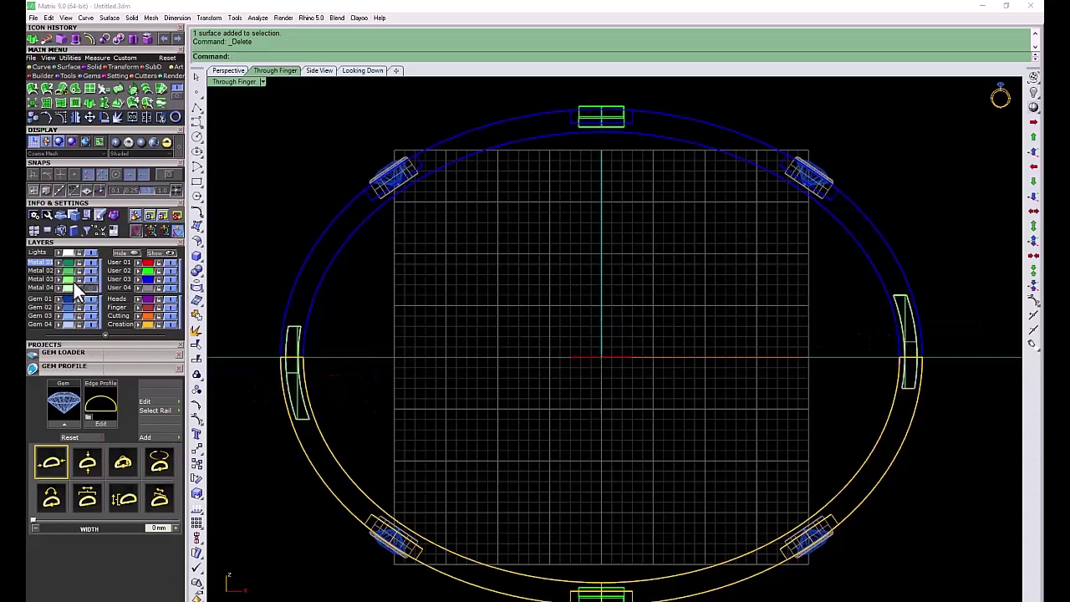
{"action": "left_click", "coordinate": [33, 117]}
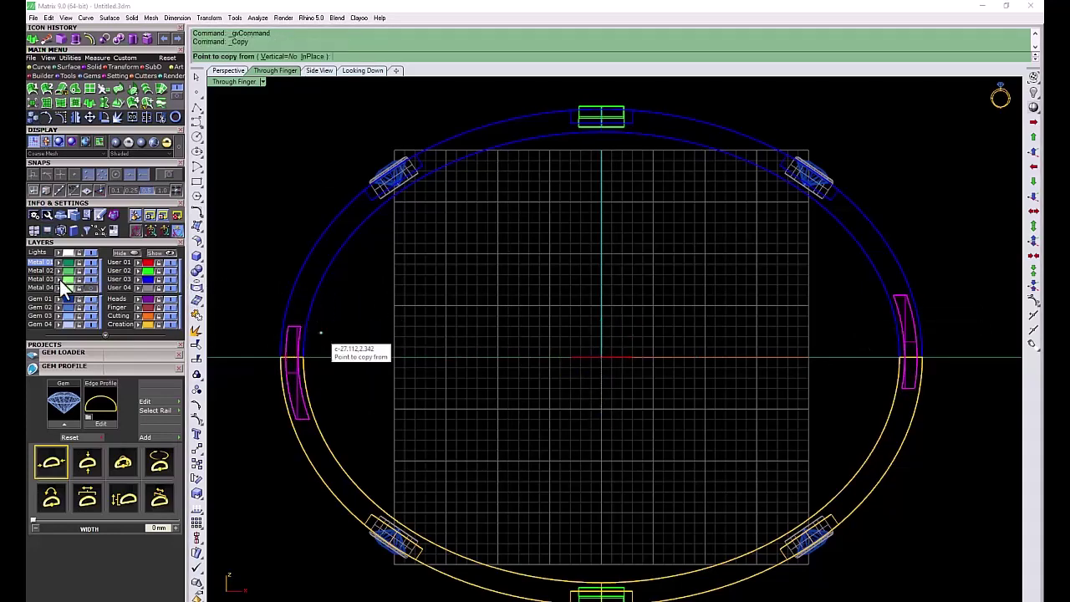
{"action": "key", "text": "Escape"}
{"action": "key", "text": "Escape"}
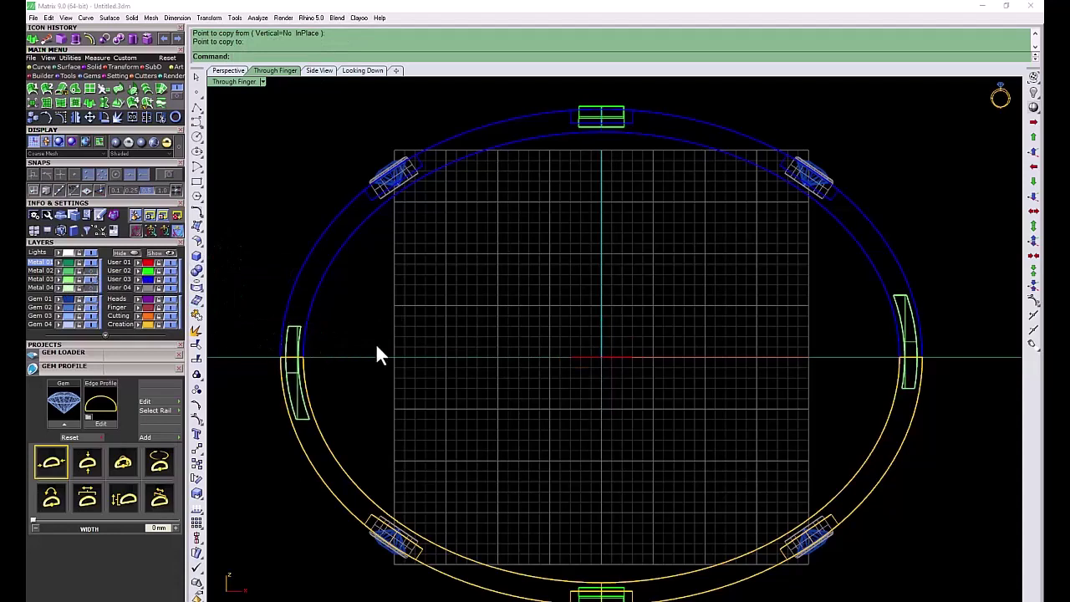
- Boolean-subtract the right and then the left setting from the ring half
{"action": "left_click", "coordinate": [107, 43]}
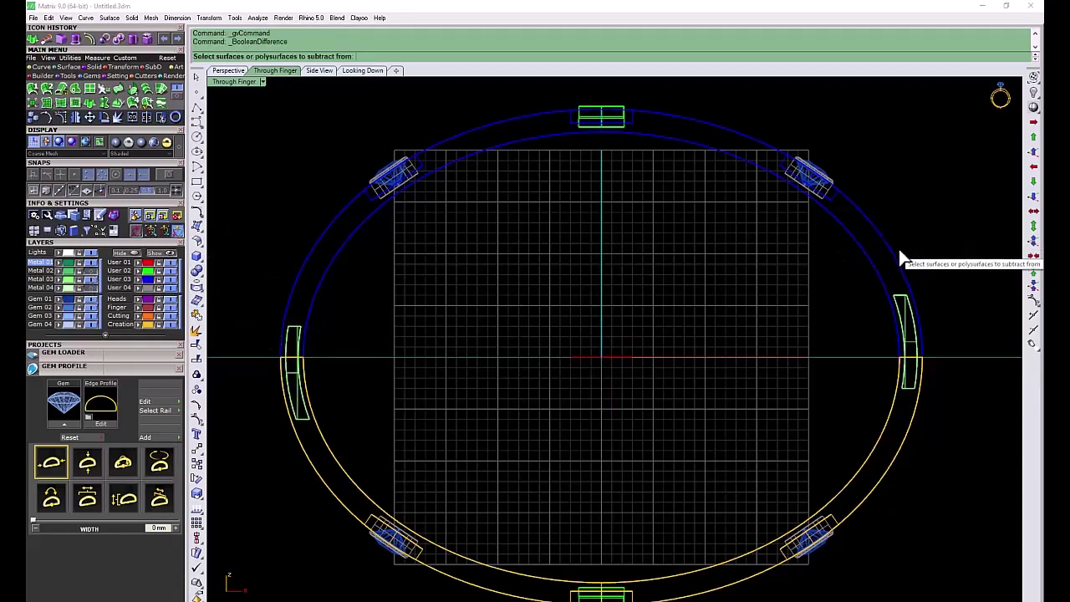
{"action": "left_click", "coordinate": [880, 262]}
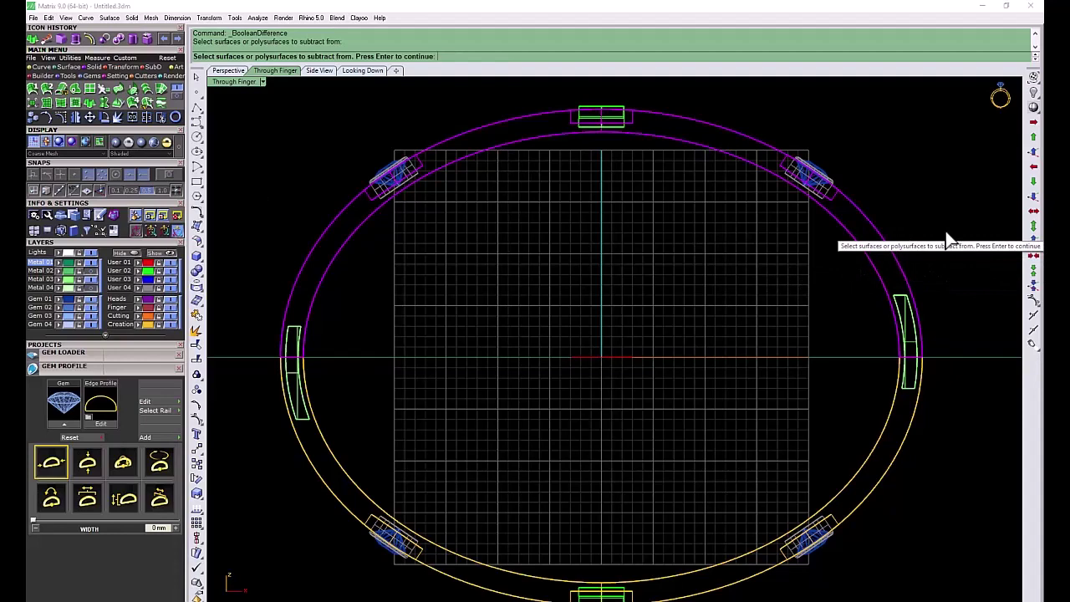
{"action": "key", "text": "Return"}
{"action": "left_click", "coordinate": [904, 307]}
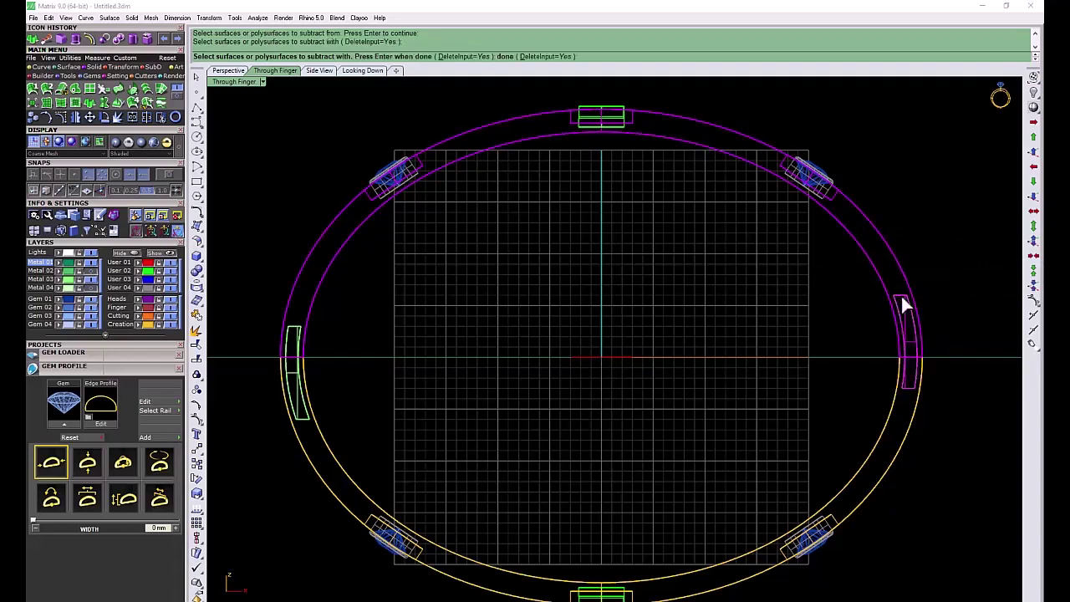
{"action": "key", "text": "Return"}
{"action": "left_click", "coordinate": [341, 430]}
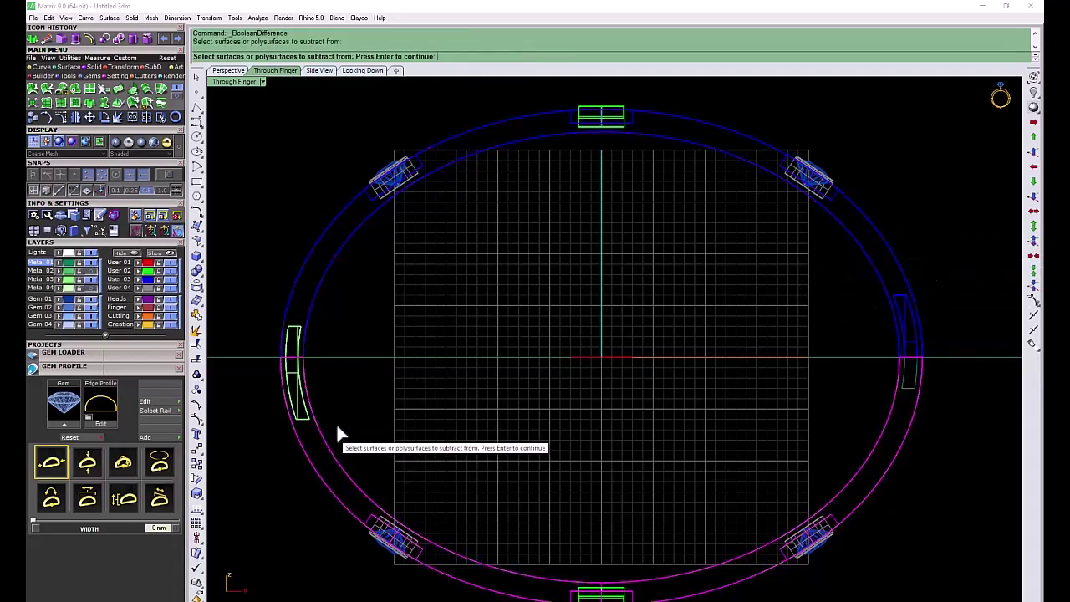
{"action": "key", "text": "Return"}
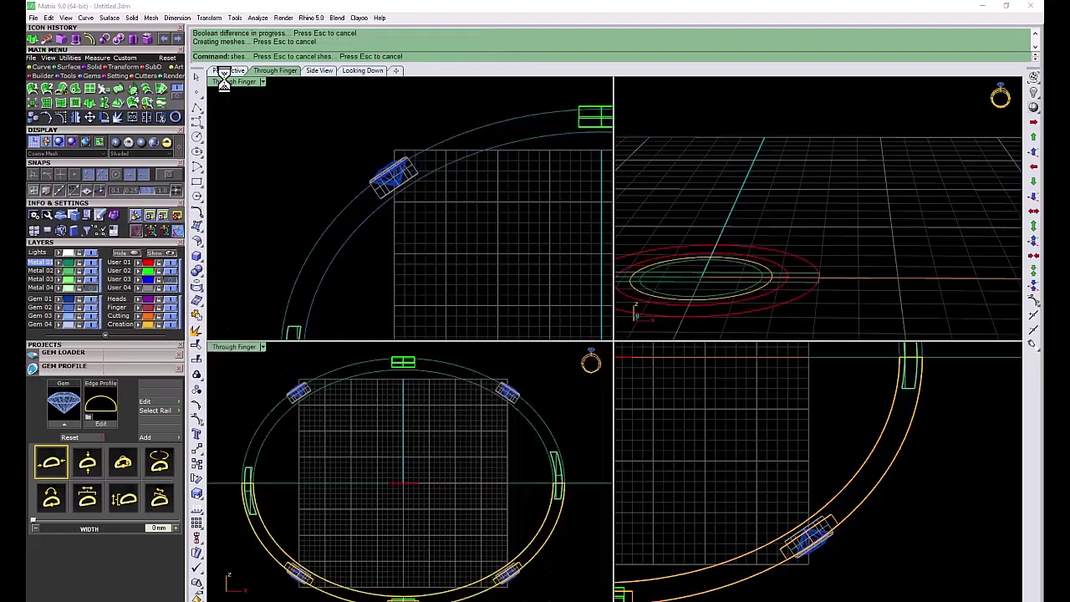
- Hide the green settings layer in the maximized Perspective view to reveal the cuts in the ring
{"action": "double_click", "coordinate": [624, 81]}
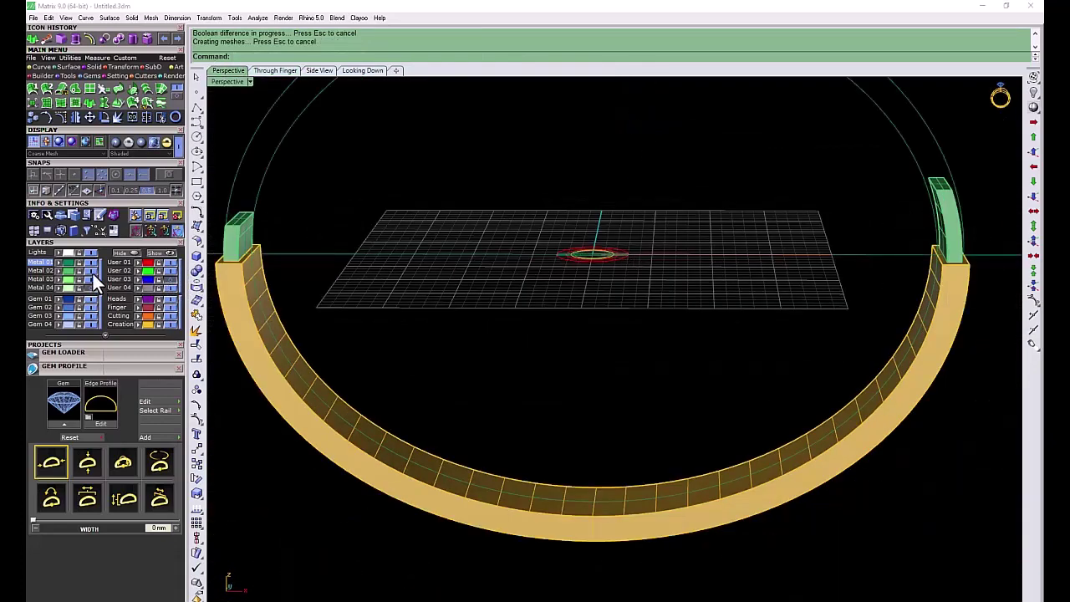
{"action": "left_click", "coordinate": [93, 273]}
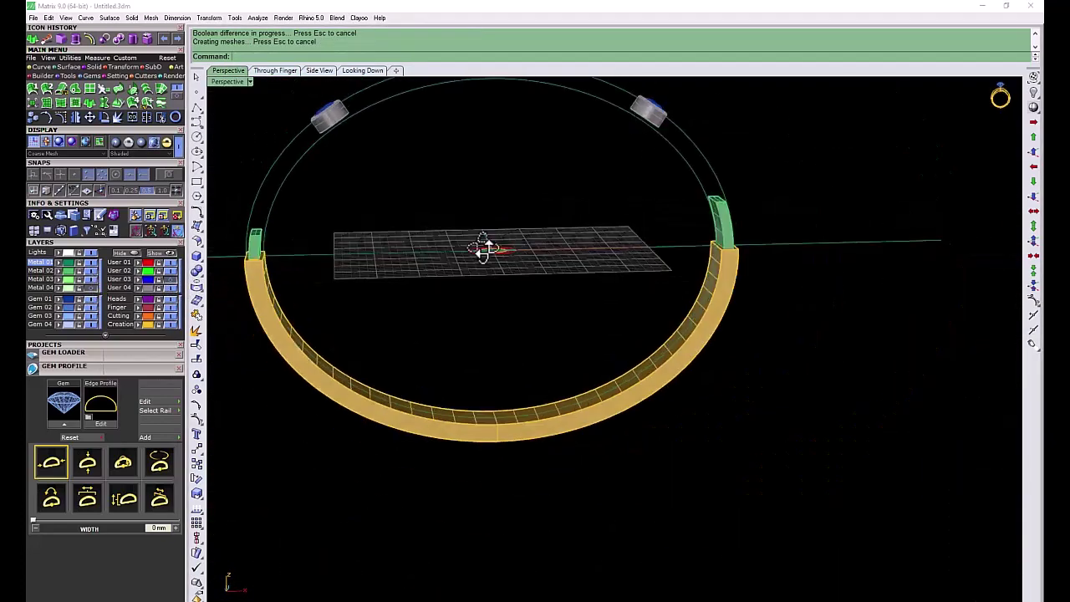
{"action": "double_click", "coordinate": [225, 81]}
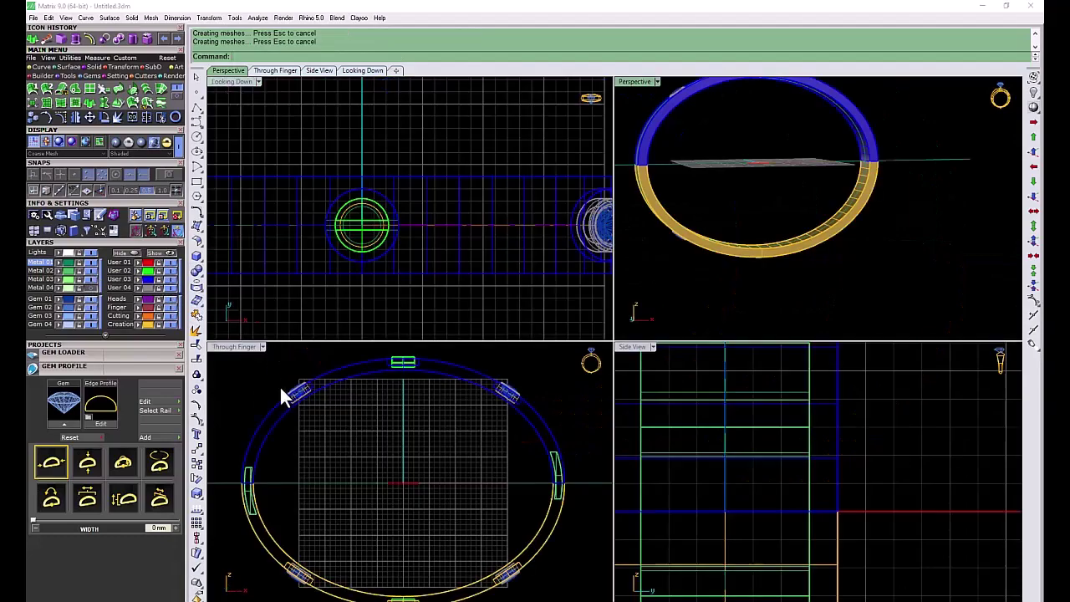
- Bring the side gem into view in the Side view and start a Curve > Circle over it
{"action": "right_click_drag", "start_coordinate": [748, 485], "coordinate": [748, 462]}
{"action": "double_click", "coordinate": [630, 347]}
{"action": "scroll", "coordinate": [455, 365], "scroll_direction": "down", "scroll_amount": 2}
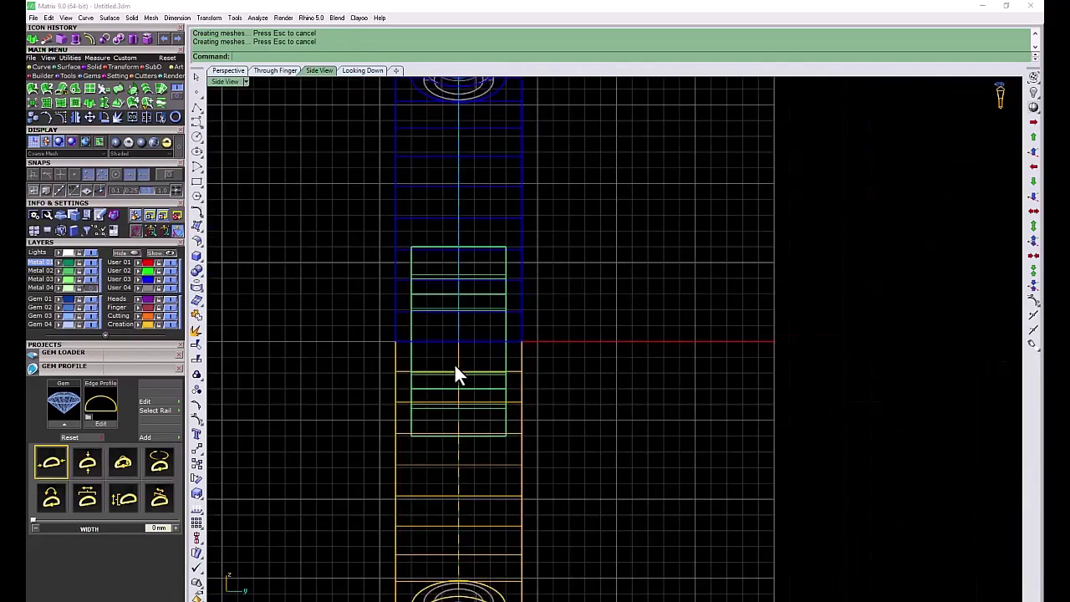
{"action": "scroll", "coordinate": [455, 366], "scroll_direction": "up", "scroll_amount": 3}
{"action": "key", "text": "ctrl+m"}
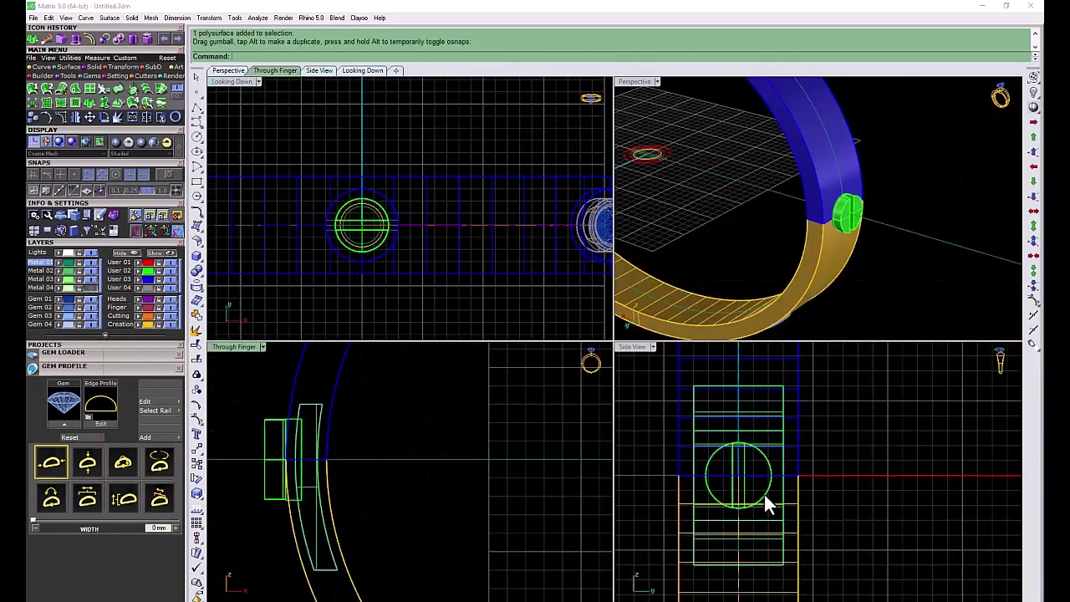
{"action": "left_click", "coordinate": [769, 447]}
{"action": "key", "text": "Escape"}
{"action": "left_click", "coordinate": [37, 67]}
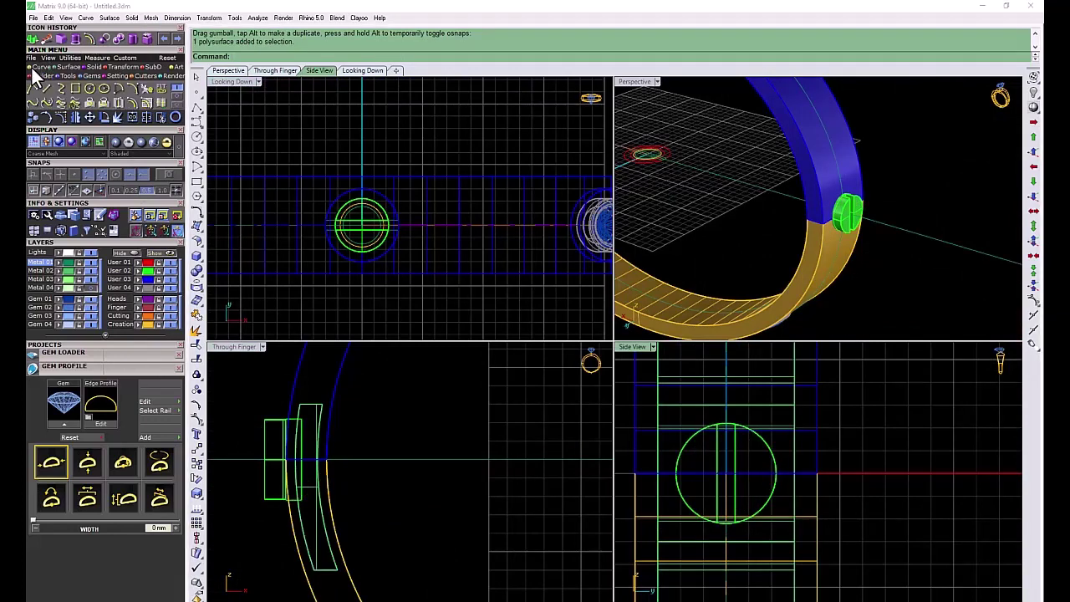
{"action": "left_click", "coordinate": [90, 88]}
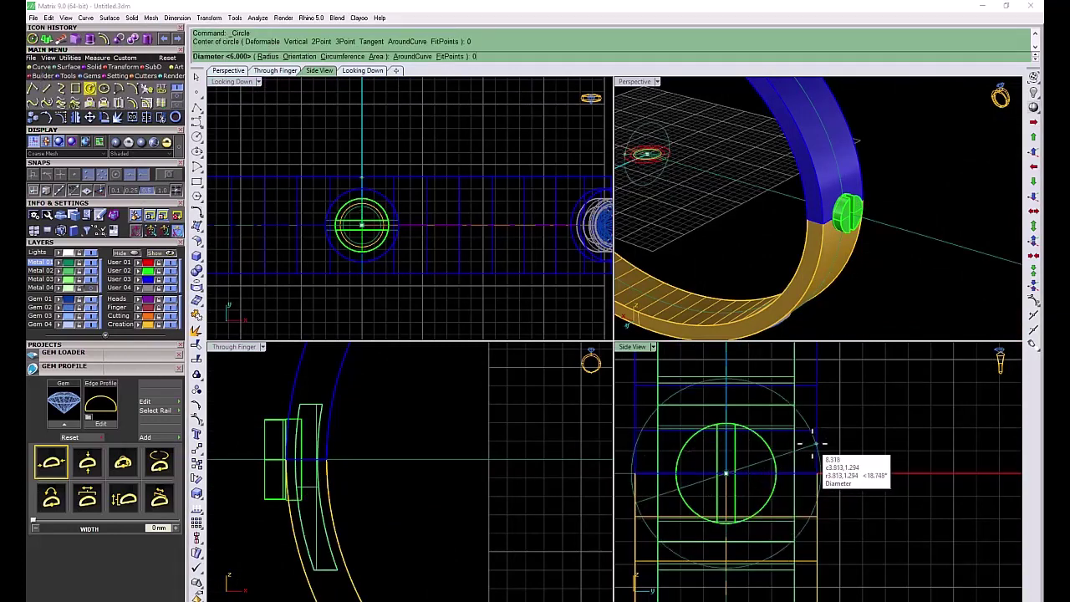
- Place a 6 mm circle around the gem centre and extrude it straight into a cylinder
{"action": "left_click", "coordinate": [785, 473]}
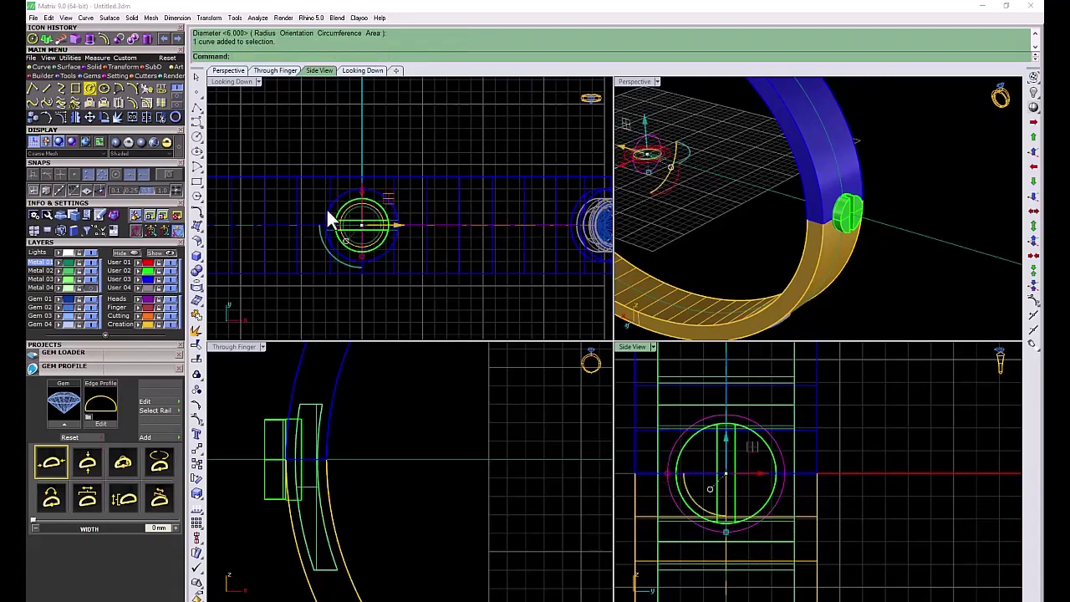
{"action": "left_click", "coordinate": [92, 40]}
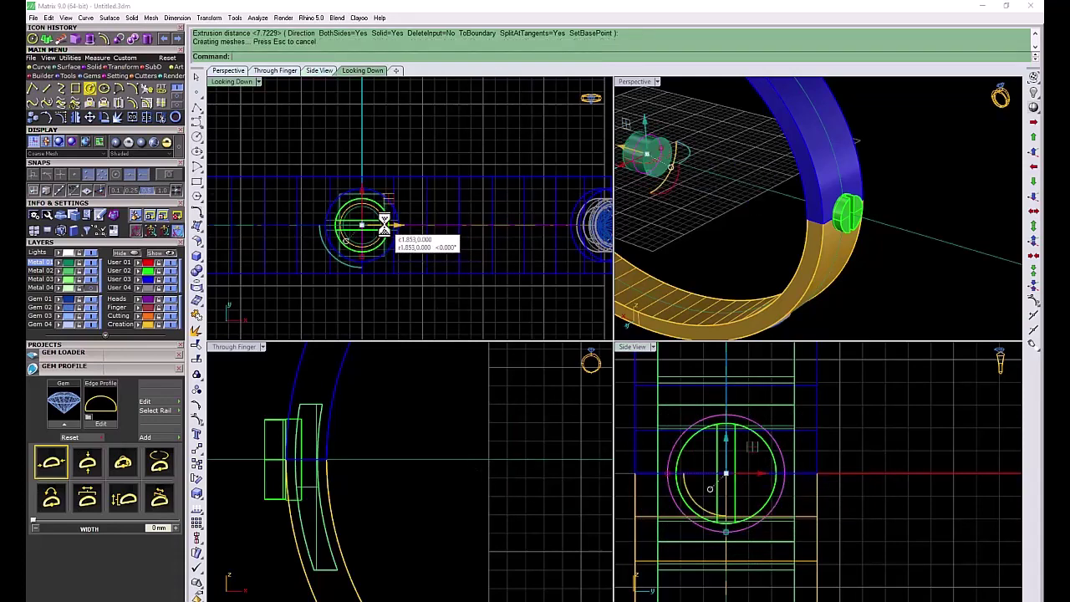
{"action": "left_click", "coordinate": [378, 261]}
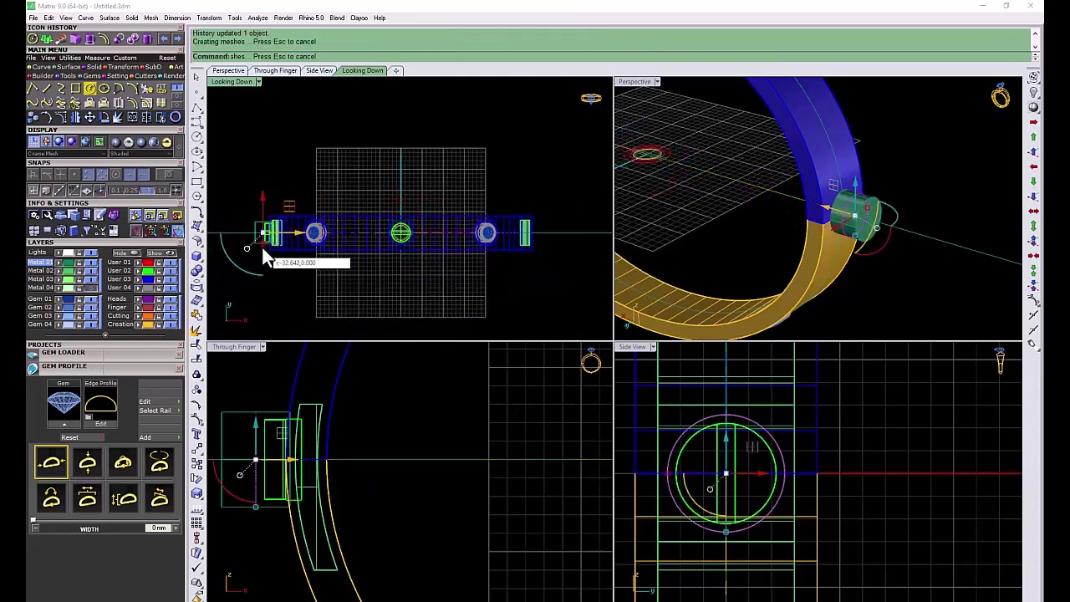
- Slide the new cylinder outward from the ring in the enlarged through-finger view
{"action": "double_click", "coordinate": [219, 347]}
{"action": "right_click_drag", "start_coordinate": [328, 326], "coordinate": [346, 344]}
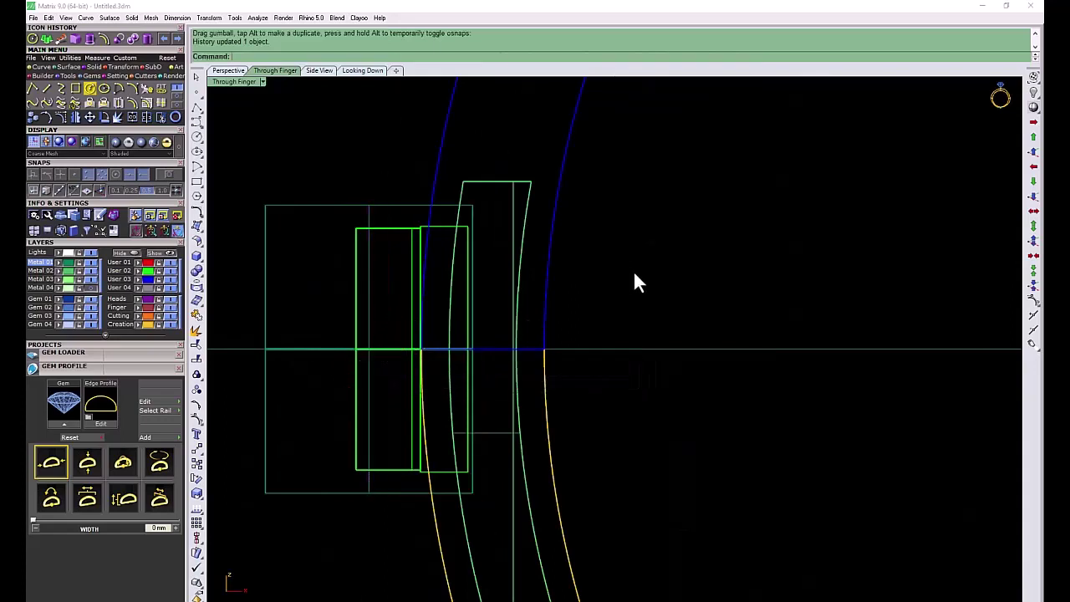
{"action": "left_click", "coordinate": [348, 219]}
{"action": "left_click_drag", "start_coordinate": [398, 358], "coordinate": [349, 355]}
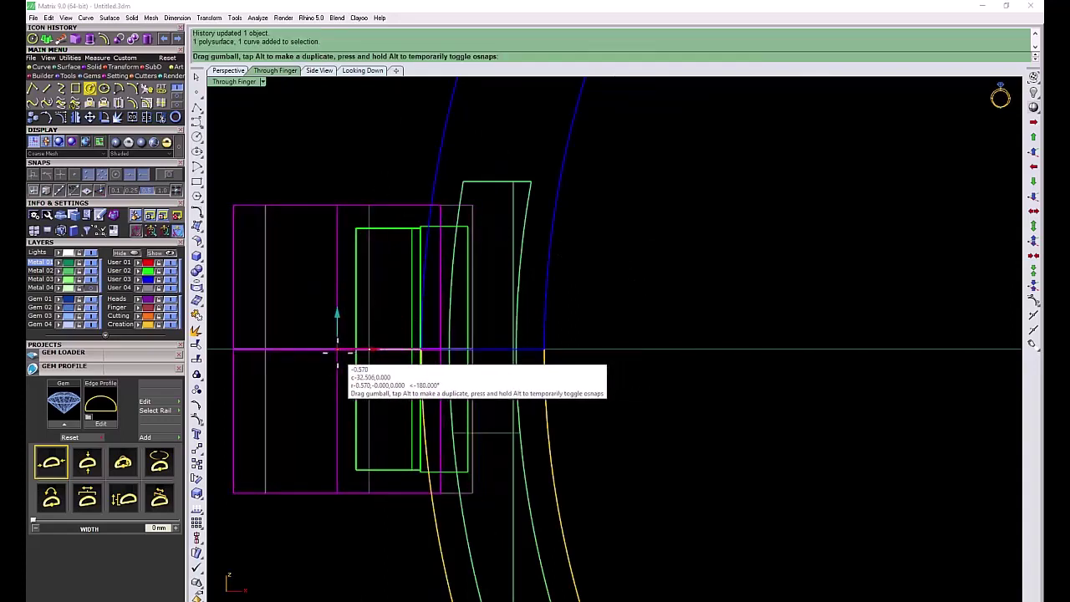
- Scale the outer circle down in the Side view until it sits just outside the green circle
{"action": "double_click", "coordinate": [236, 81]}
{"action": "double_click", "coordinate": [633, 353]}
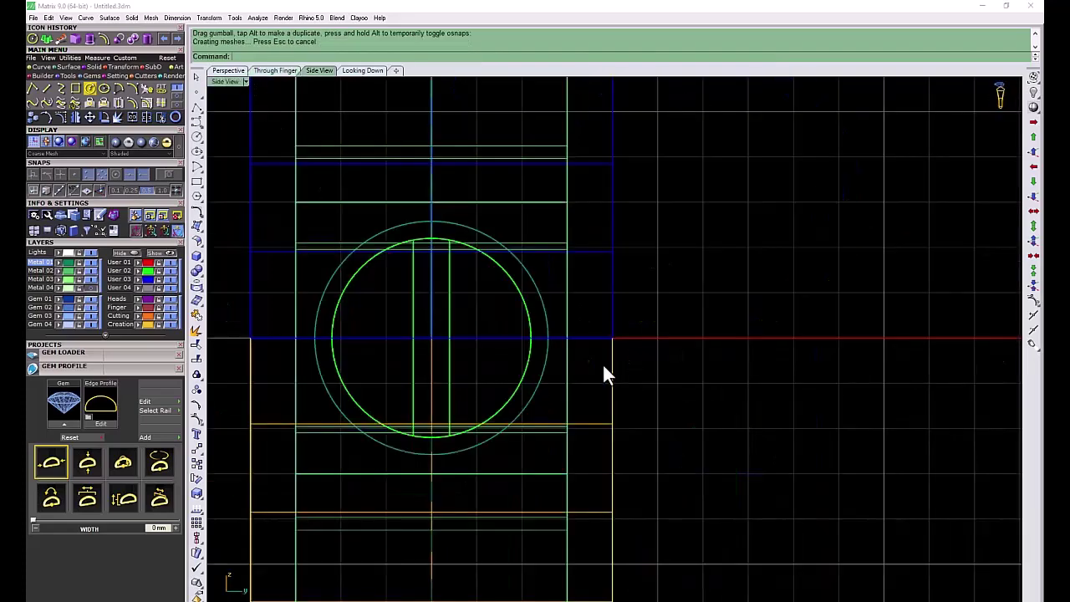
{"action": "left_click", "coordinate": [540, 316]}
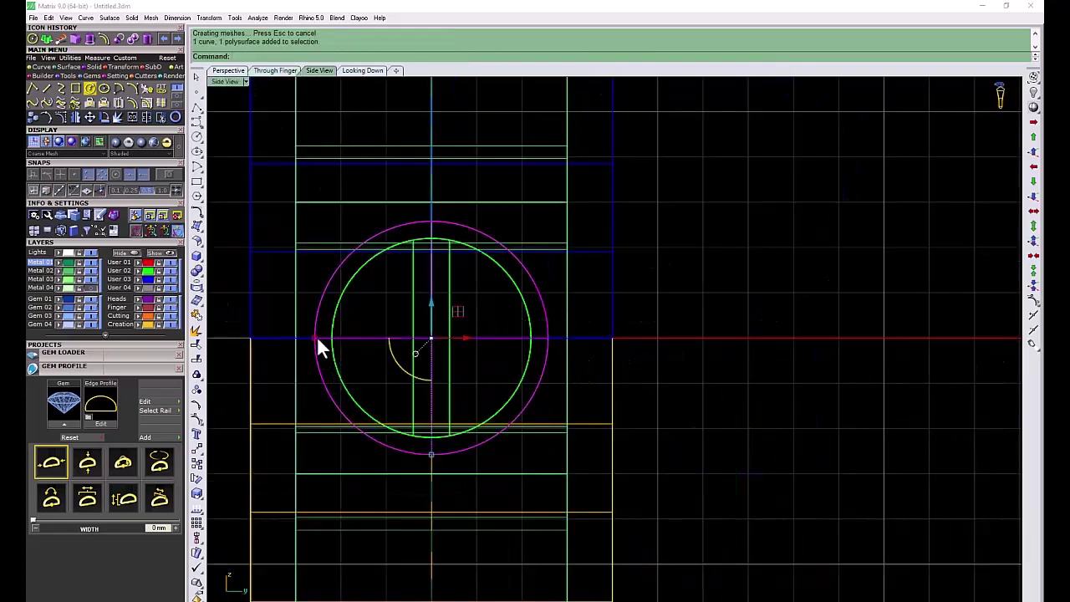
{"action": "left_click_drag", "start_coordinate": [317, 338], "coordinate": [344, 339]}
- Mirror the cylinder to the opposite side of the band with Copy=Yes
{"action": "double_click", "coordinate": [222, 79]}
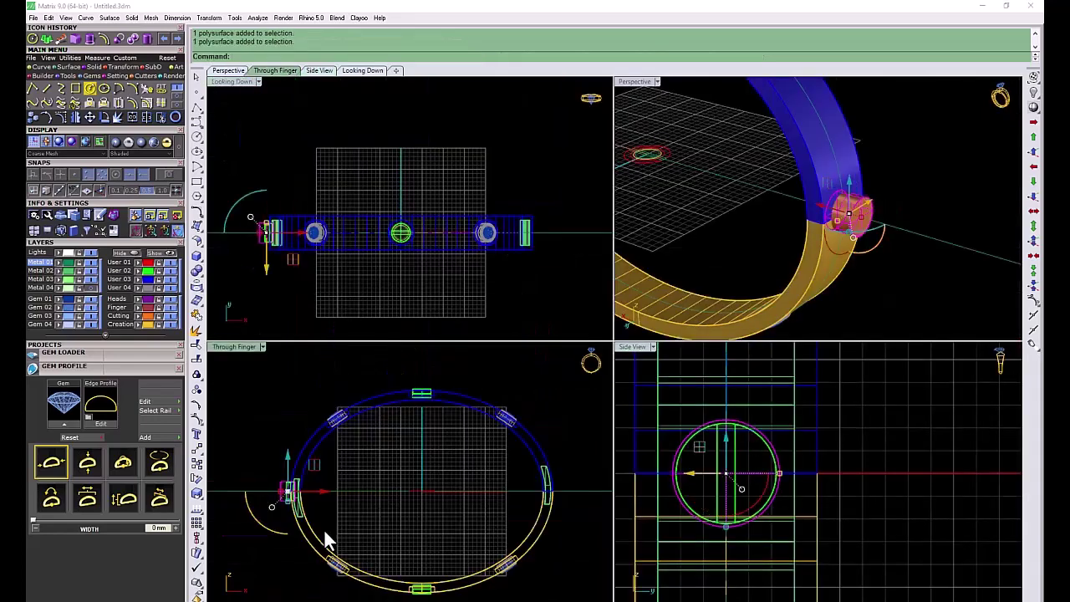
{"action": "type", "text": "Y"}
{"action": "key", "text": "Return"}
{"action": "scroll", "coordinate": [552, 489], "scroll_direction": "up", "scroll_amount": 3}
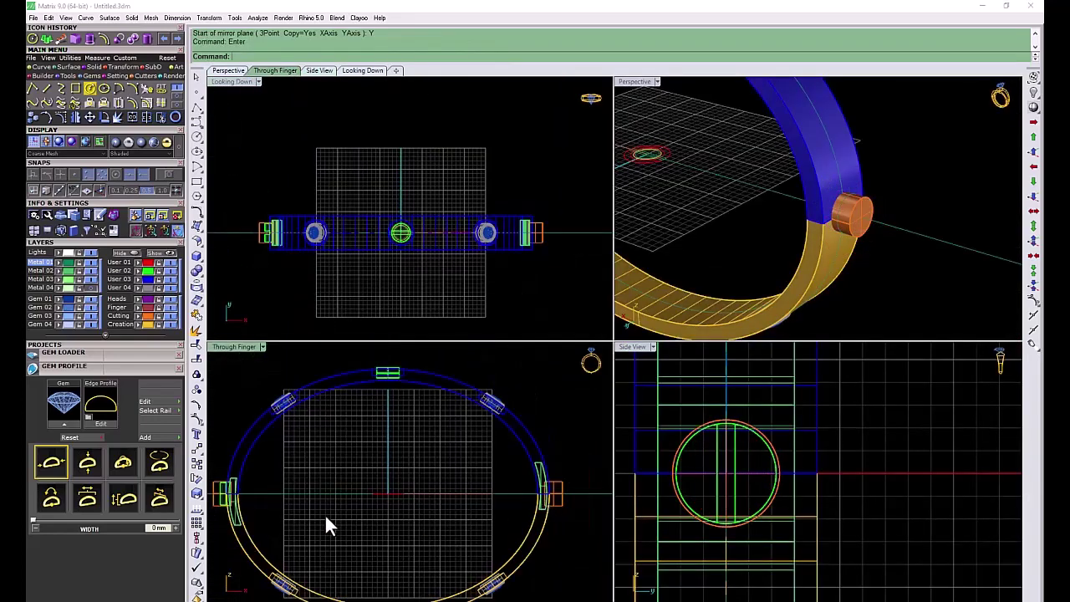
{"action": "scroll", "coordinate": [324, 513], "scroll_direction": "down", "scroll_amount": 5}
- Boolean-difference both cylinders out of the ring band
{"action": "left_click", "coordinate": [191, 456]}
{"action": "scroll", "coordinate": [282, 478], "scroll_direction": "up", "scroll_amount": 2}
{"action": "scroll", "coordinate": [294, 426], "scroll_direction": "up", "scroll_amount": 2}
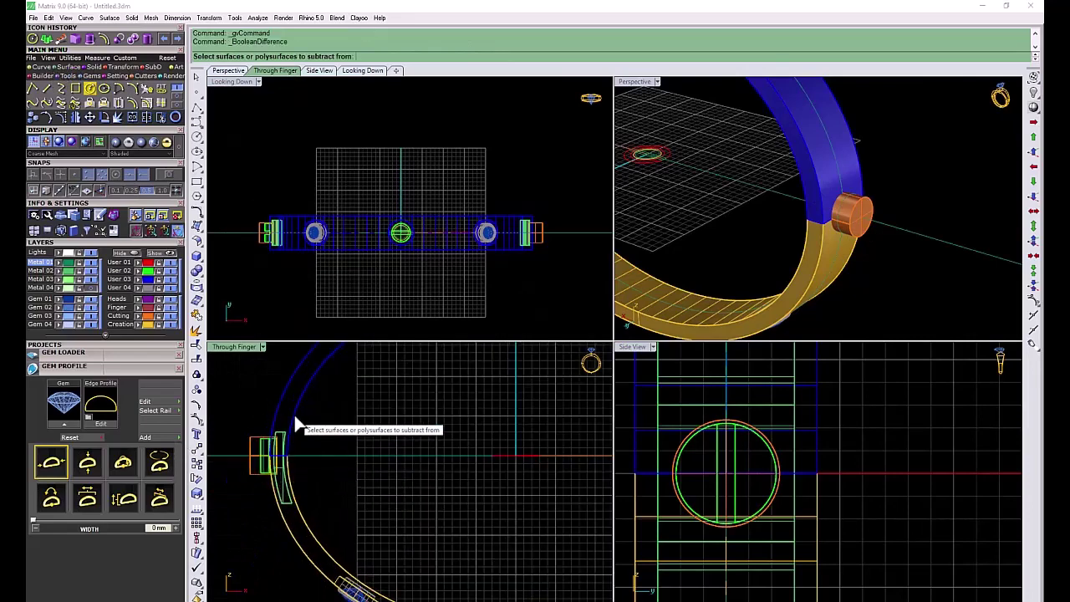
{"action": "left_click", "coordinate": [303, 518]}
{"action": "scroll", "coordinate": [326, 525], "scroll_direction": "down", "scroll_amount": 4}
{"action": "key", "text": "Return"}
{"action": "left_click", "coordinate": [277, 477]}
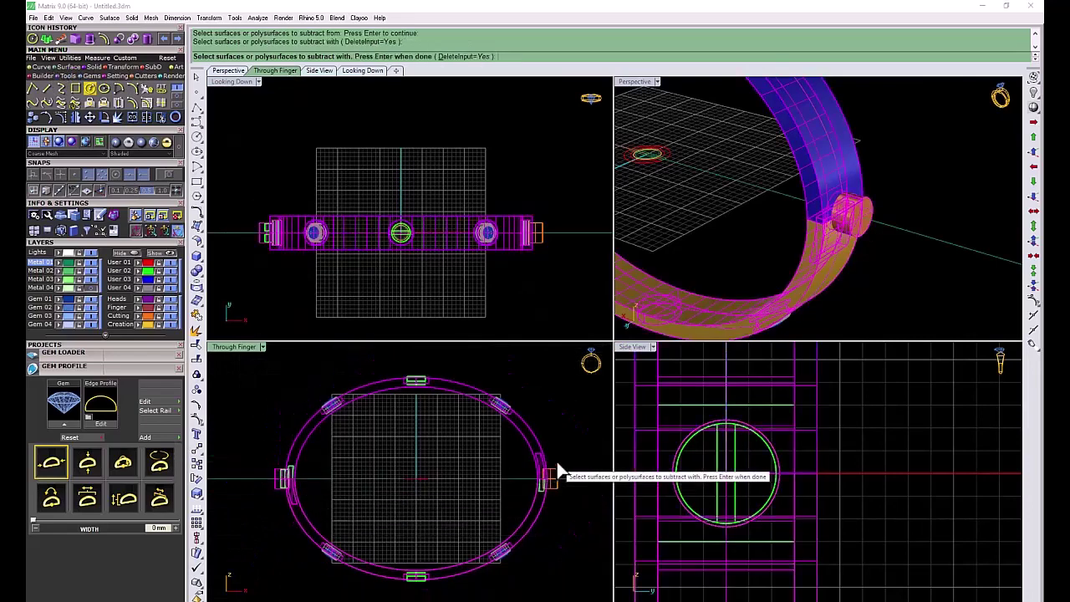
{"action": "left_click", "coordinate": [555, 474]}
{"action": "key", "text": "Return"}
- Orbit the Perspective view to face the ring's side and begin a new circle
{"action": "mouse_move", "coordinate": [712, 302]}
{"action": "right_mouse_down"}
{"action": "mouse_move", "coordinate": [837, 186]}
{"action": "mouse_move", "coordinate": [671, 365]}
{"action": "right_mouse_up"}
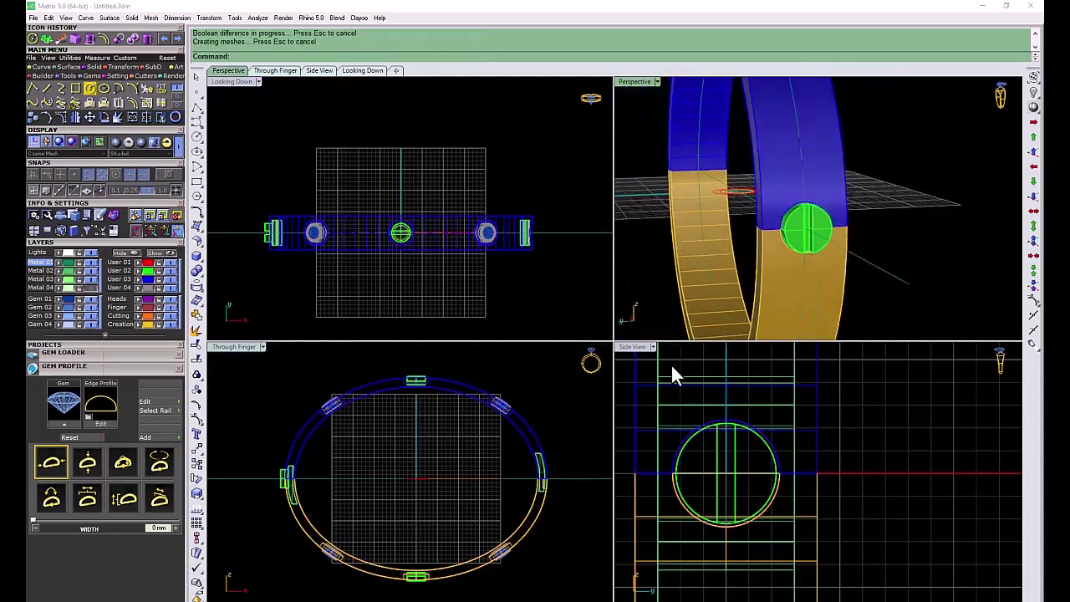
{"action": "scroll", "coordinate": [735, 480], "scroll_direction": "up", "scroll_amount": 2}
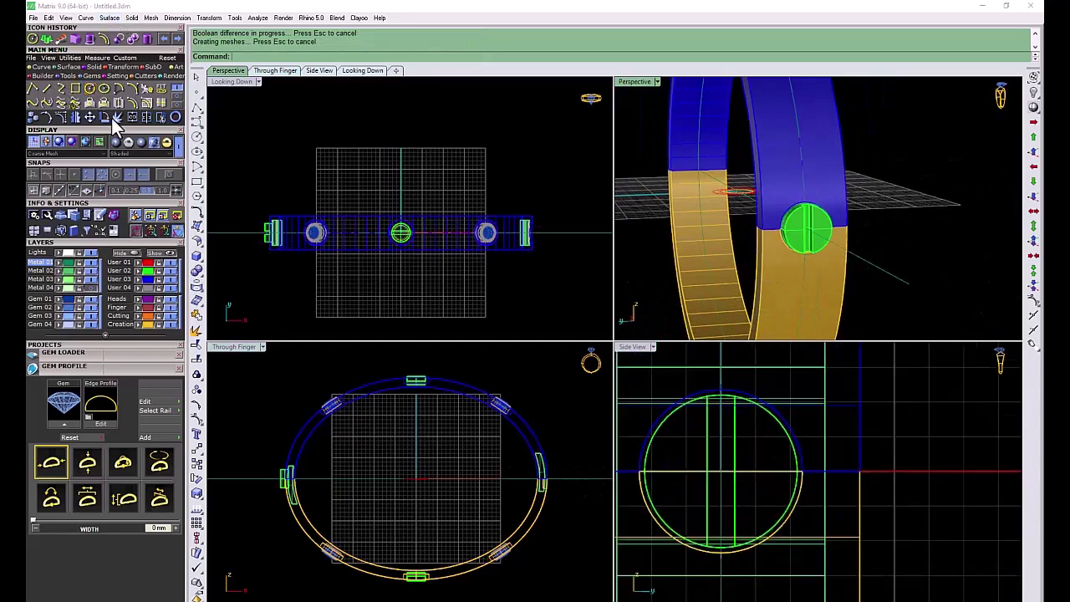
{"action": "left_click", "coordinate": [117, 118]}
- Draw a smaller circle centred on the side gem's centre
{"action": "left_click", "coordinate": [721, 473]}
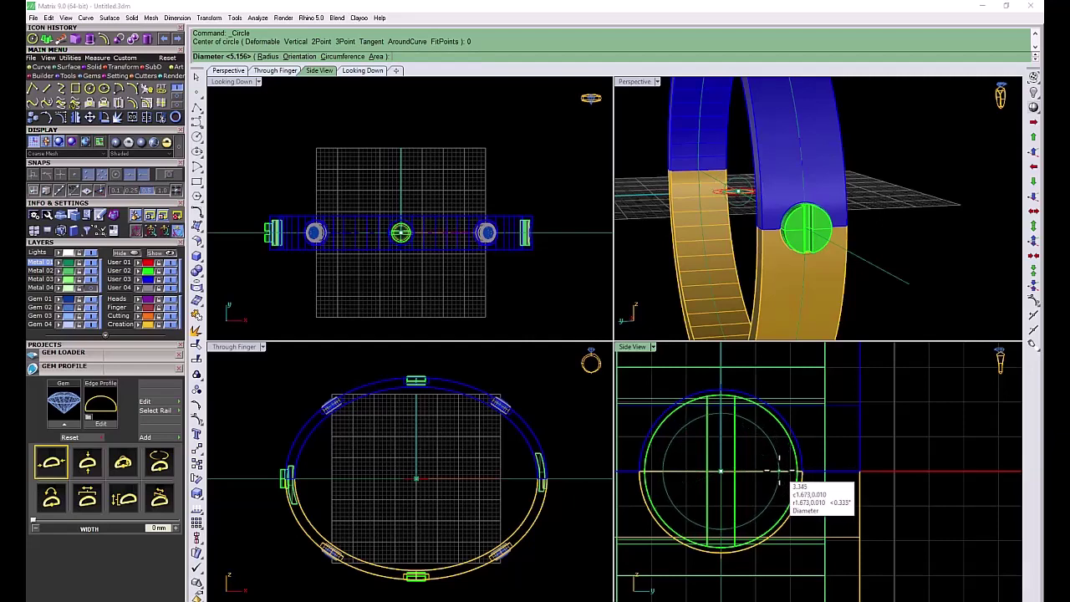
{"action": "left_click", "coordinate": [780, 472]}
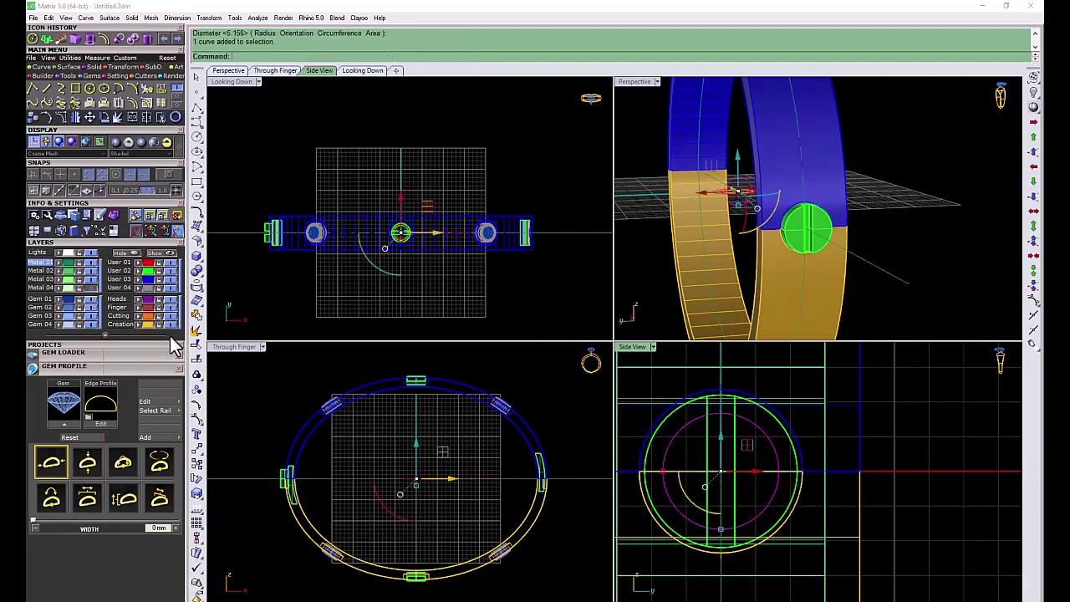
{"action": "left_click", "coordinate": [410, 492]}
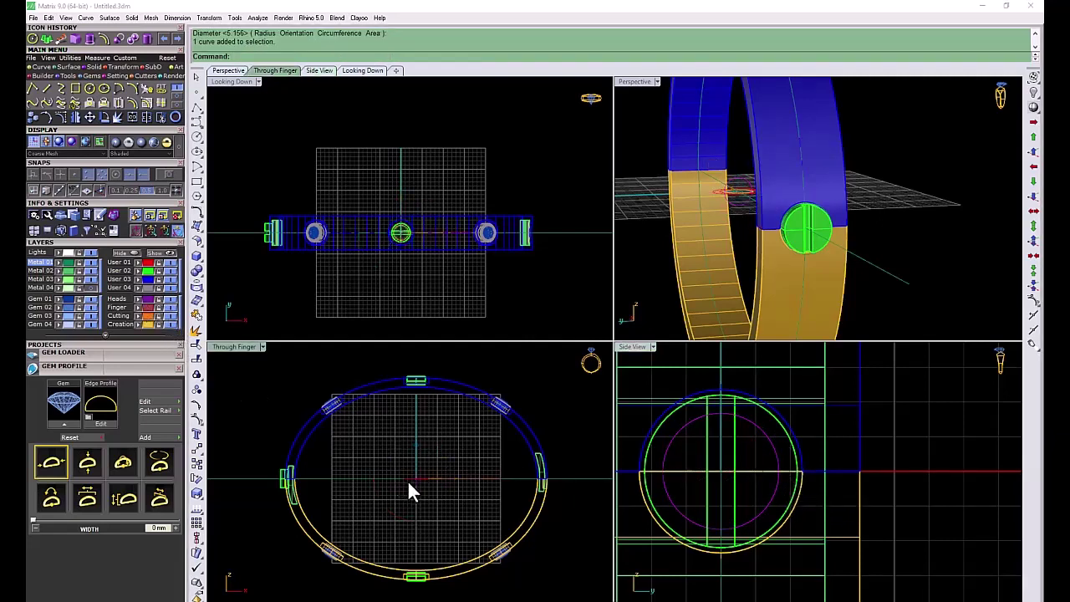
- Select all geometry with Ctrl+A and delete it to empty the scene
{"action": "left_click", "coordinate": [165, 298]}
{"action": "scroll", "coordinate": [289, 475], "scroll_direction": "up", "scroll_amount": 4}
{"action": "left_click", "coordinate": [277, 488]}
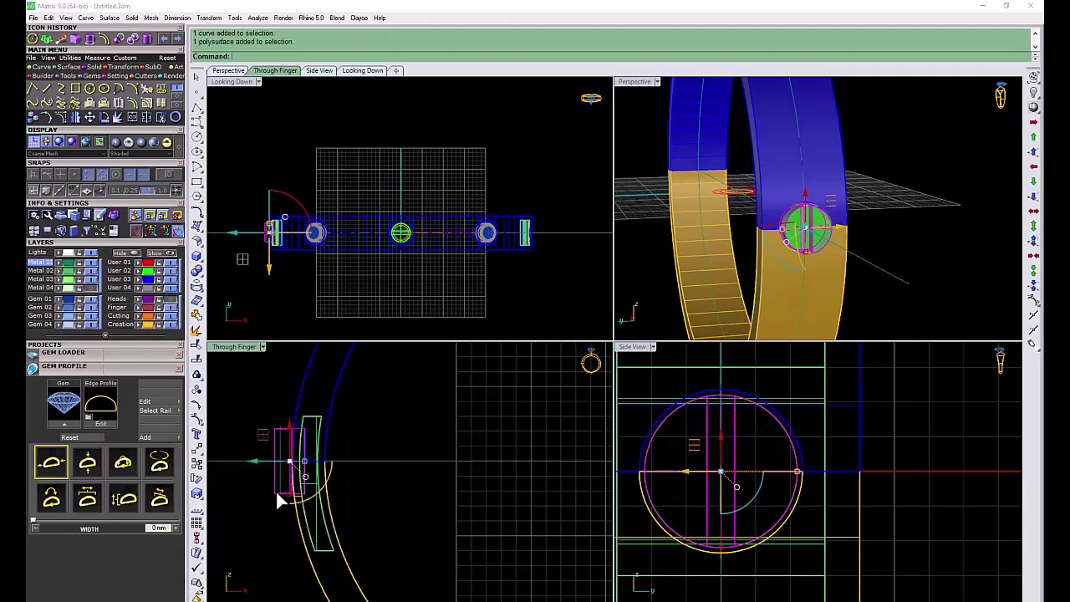
{"action": "scroll", "coordinate": [251, 443], "scroll_direction": "down", "scroll_amount": 5}
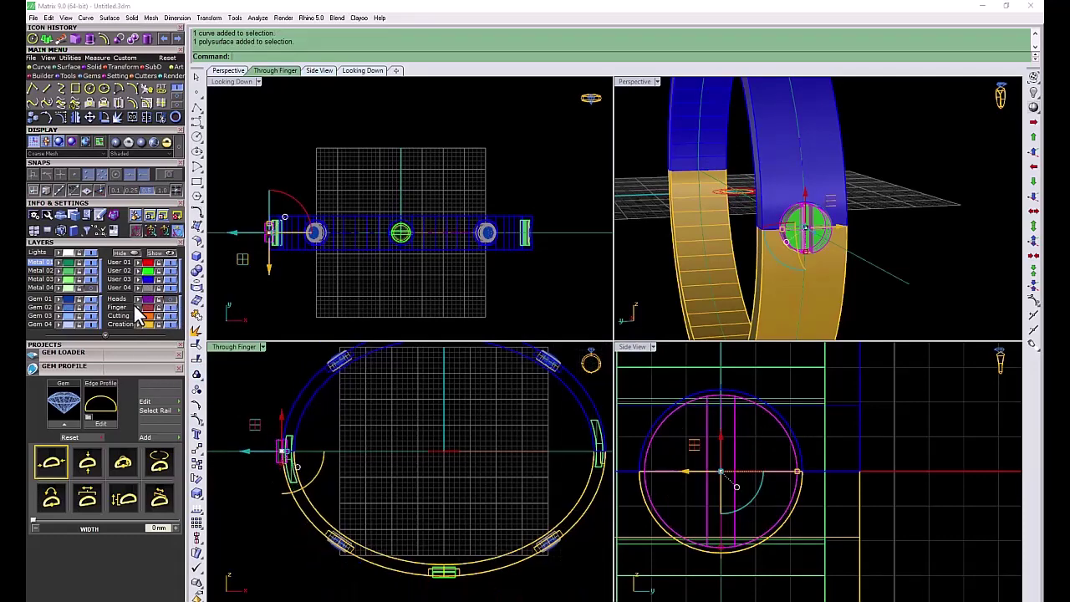
{"action": "left_click", "coordinate": [173, 323]}
{"action": "scroll", "coordinate": [440, 442], "scroll_direction": "down", "scroll_amount": 2}
{"action": "key", "text": "ctrl+a"}
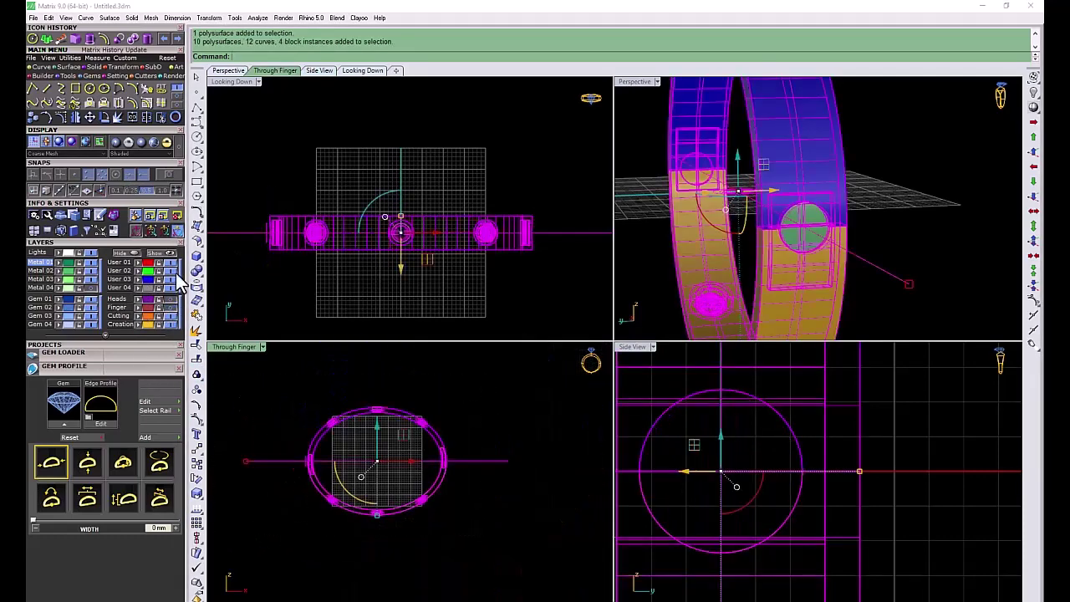
{"action": "key", "text": "Delete"}
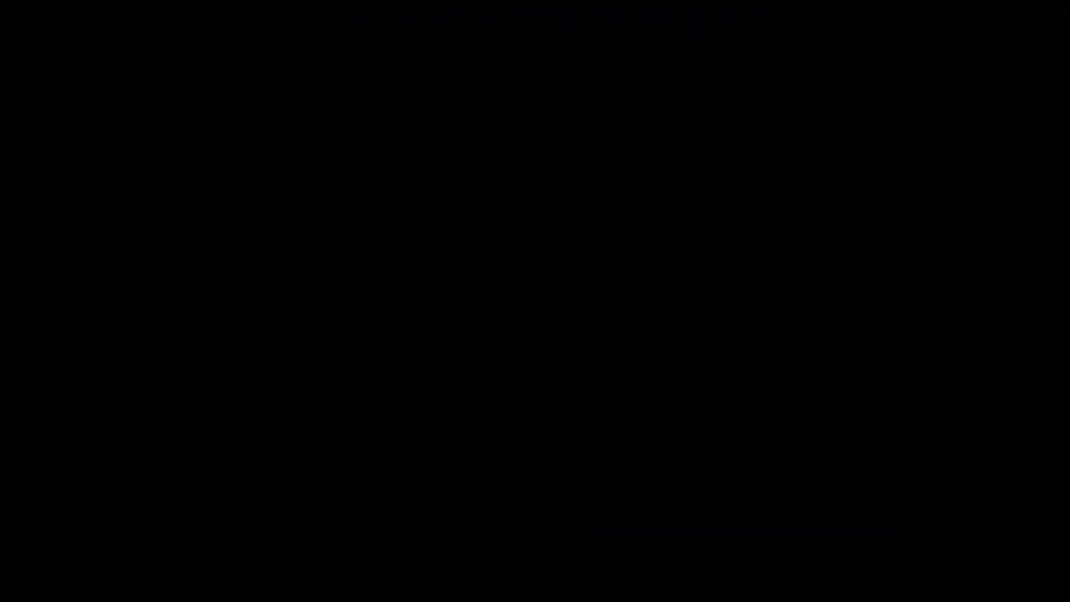
- Draw a helix from the origin along a 10-unit axis with radius 1.1 and pitch 1.2
{"action": "type", "text": "0"}
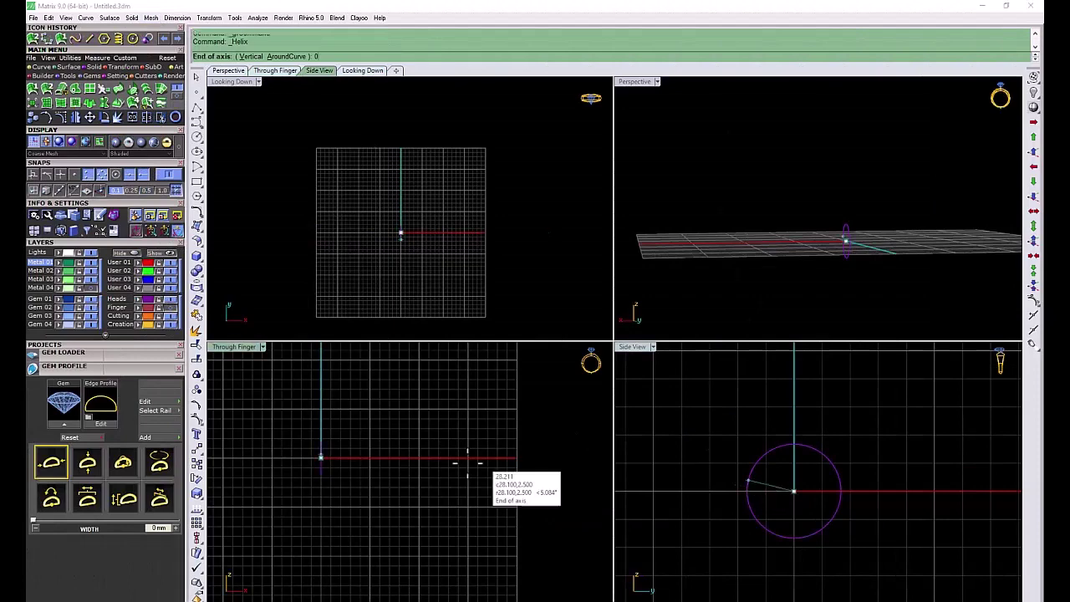
{"action": "key", "text": "Return"}
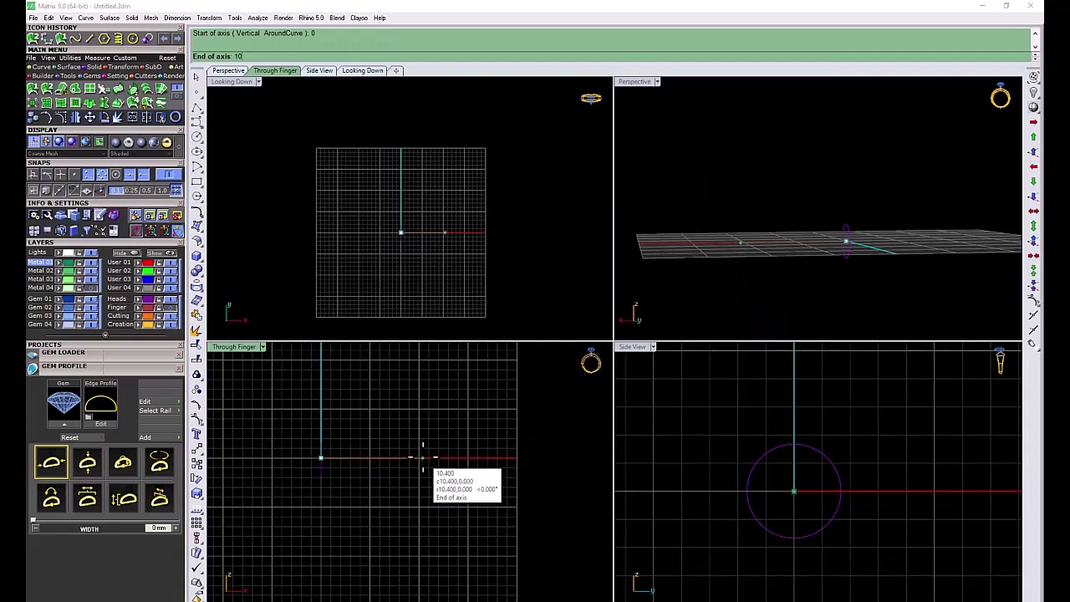
{"action": "key", "text": "Return"}
{"action": "left_click", "coordinate": [422, 458]}
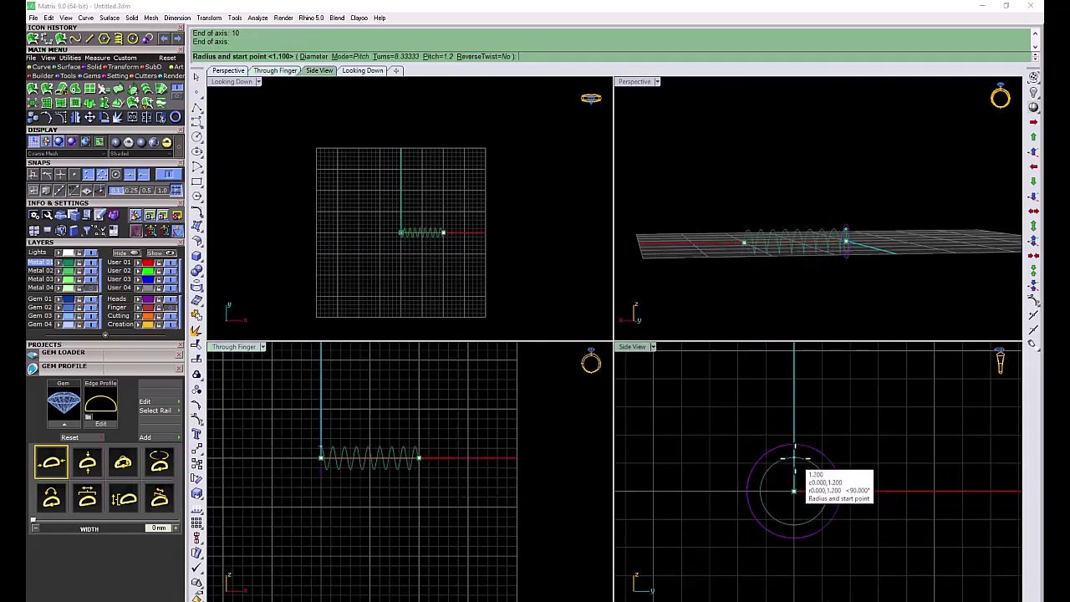
{"action": "left_click", "coordinate": [795, 456]}
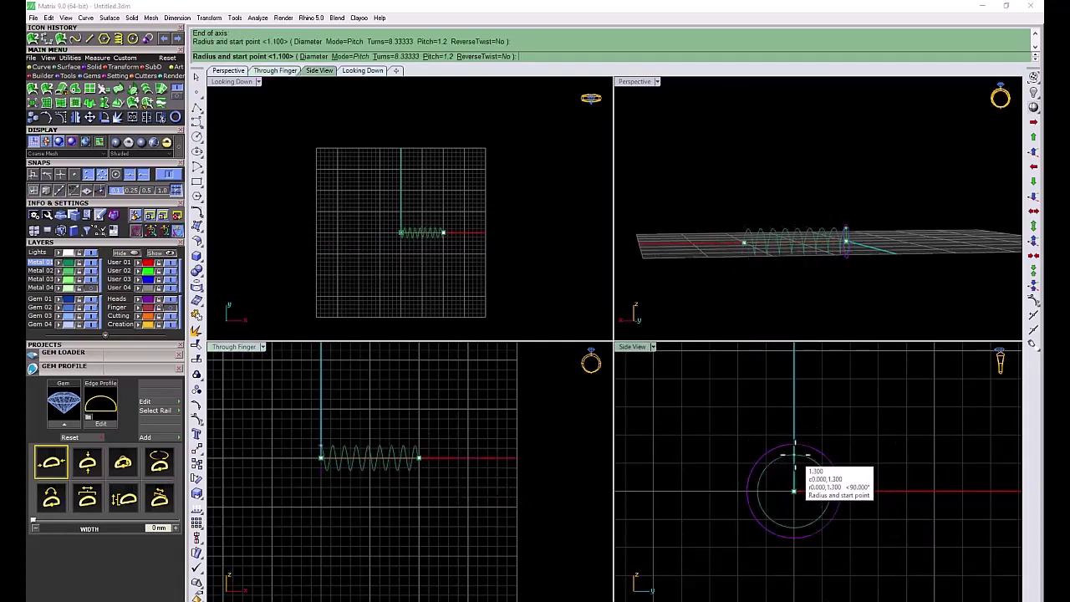
{"action": "scroll", "coordinate": [307, 468], "scroll_direction": "up", "scroll_amount": 3}
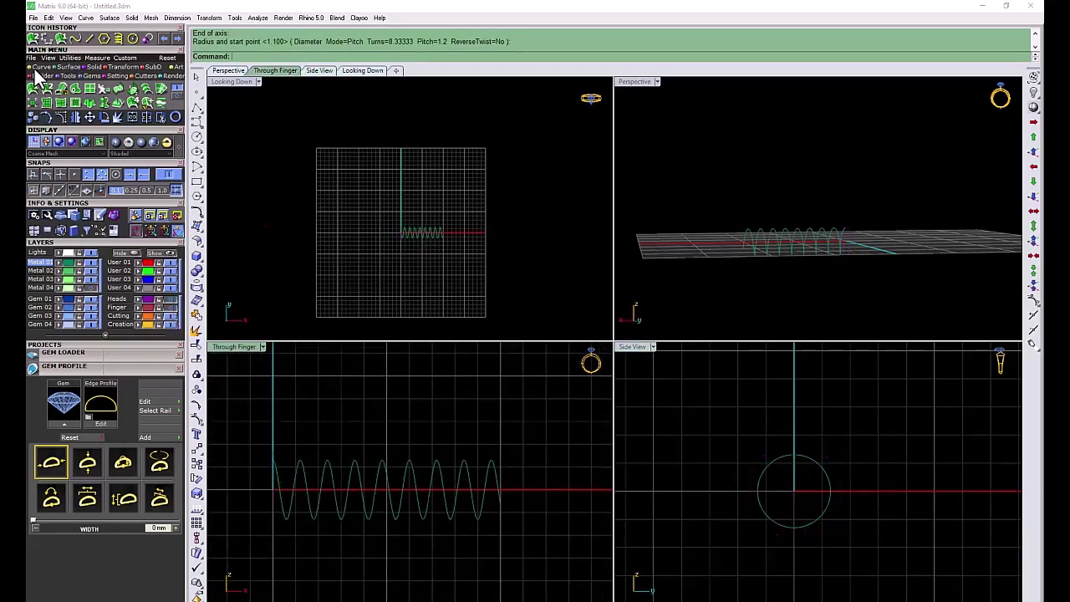
- Draw a triangular polygon centred on the helix end as the thread profile
{"action": "left_click", "coordinate": [110, 38]}
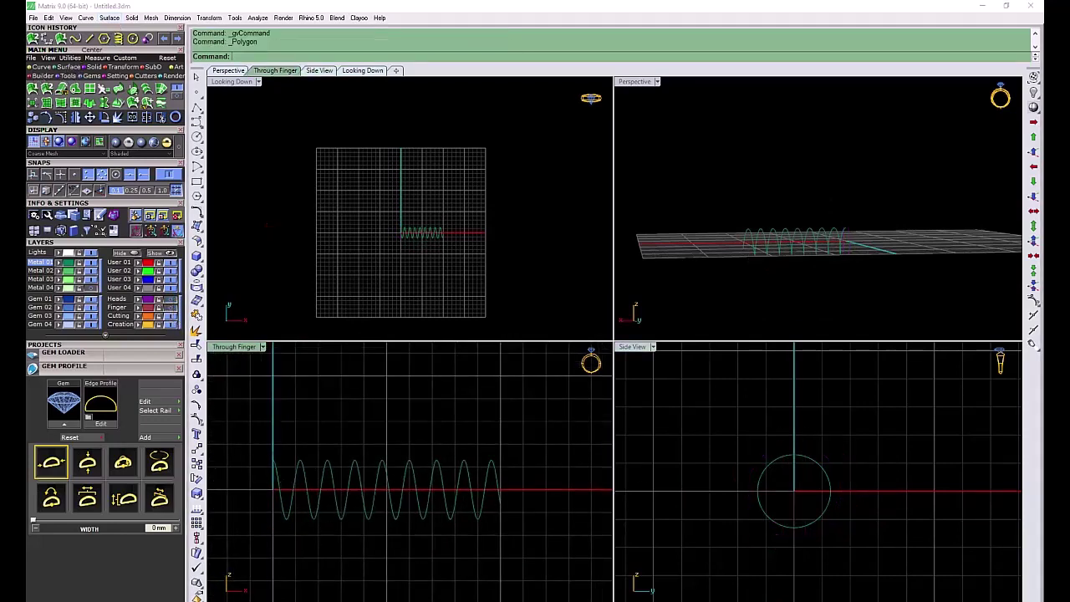
{"action": "scroll", "coordinate": [272, 463], "scroll_direction": "up", "scroll_amount": 2}
{"action": "left_click", "coordinate": [271, 463]}
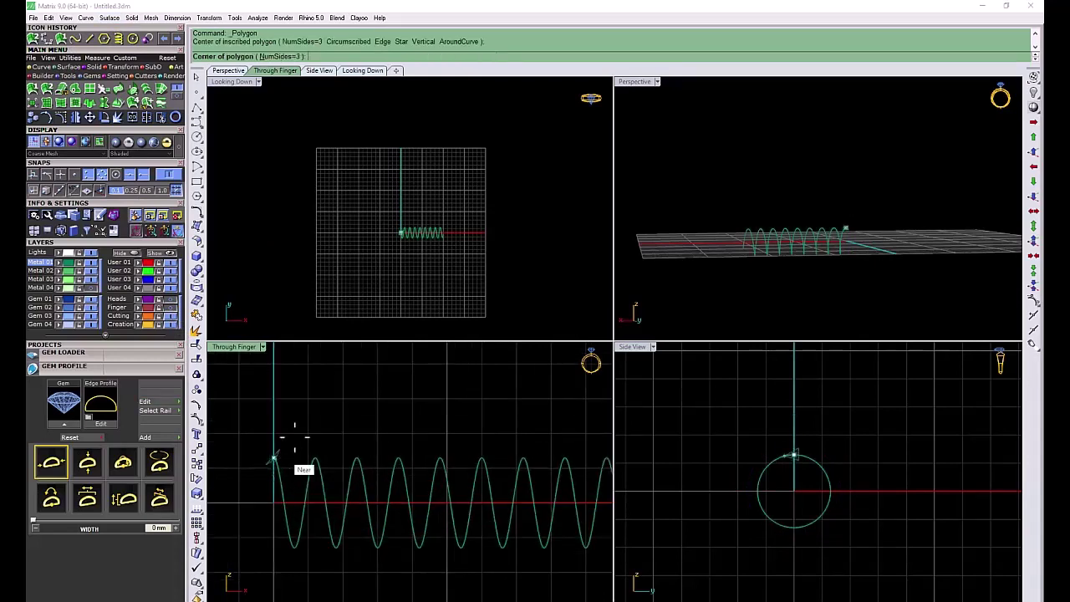
{"action": "scroll", "coordinate": [267, 452], "scroll_direction": "up", "scroll_amount": 2}
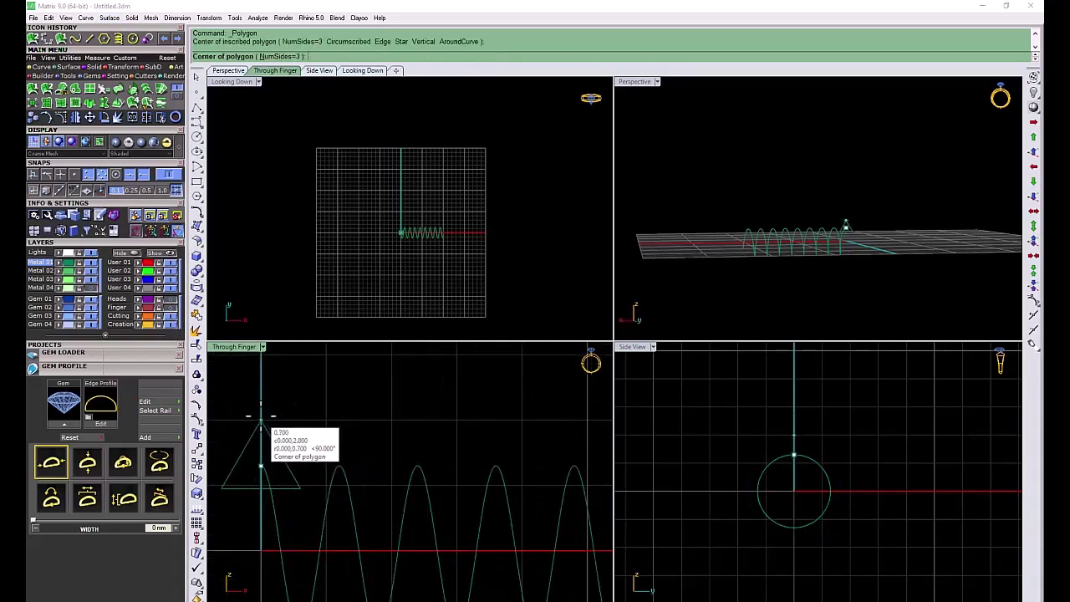
{"action": "left_click", "coordinate": [260, 425]}
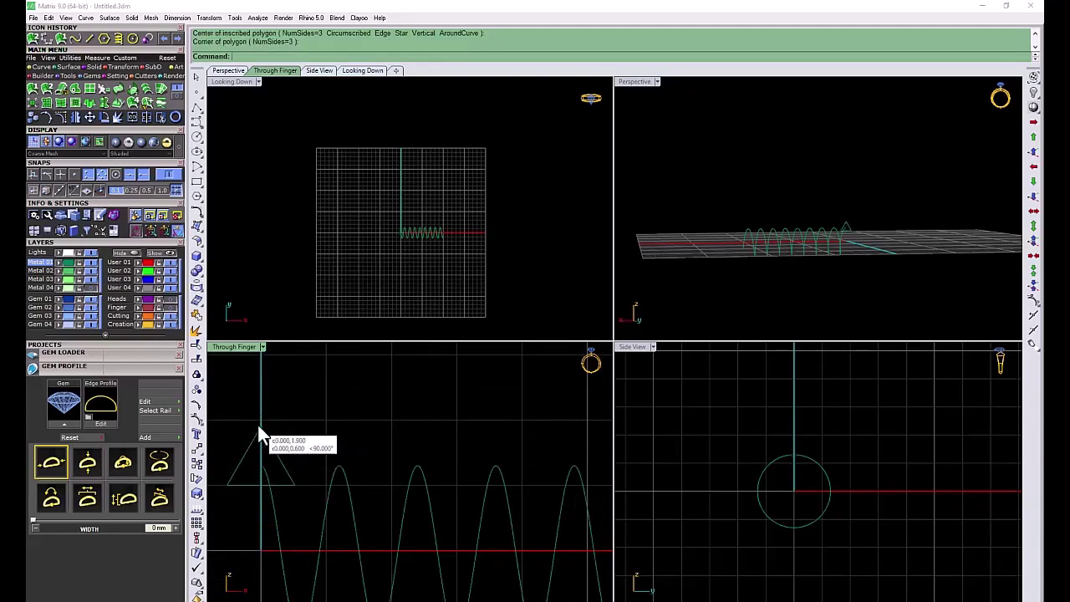
{"action": "scroll", "coordinate": [259, 443], "scroll_direction": "down", "scroll_amount": 3}
{"action": "scroll", "coordinate": [256, 447], "scroll_direction": "up", "scroll_amount": 3}
{"action": "scroll", "coordinate": [256, 447], "scroll_direction": "up", "scroll_amount": 2}
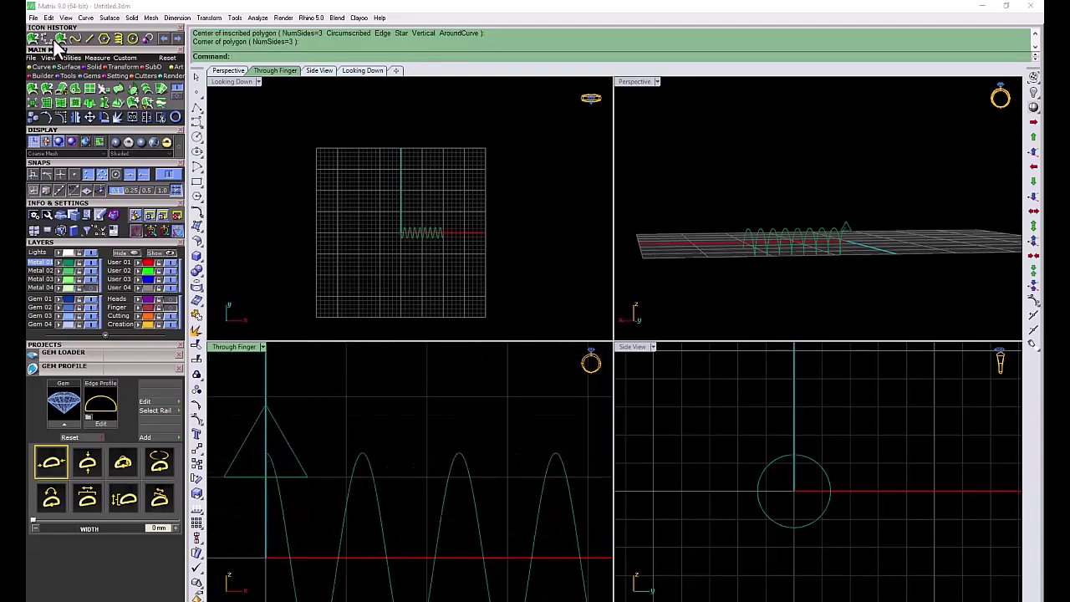
- Trim the triangle with a horizontal helper line, delete the line, and join it into one closed profile
{"action": "left_click", "coordinate": [90, 39]}
{"action": "left_click", "coordinate": [241, 412]}
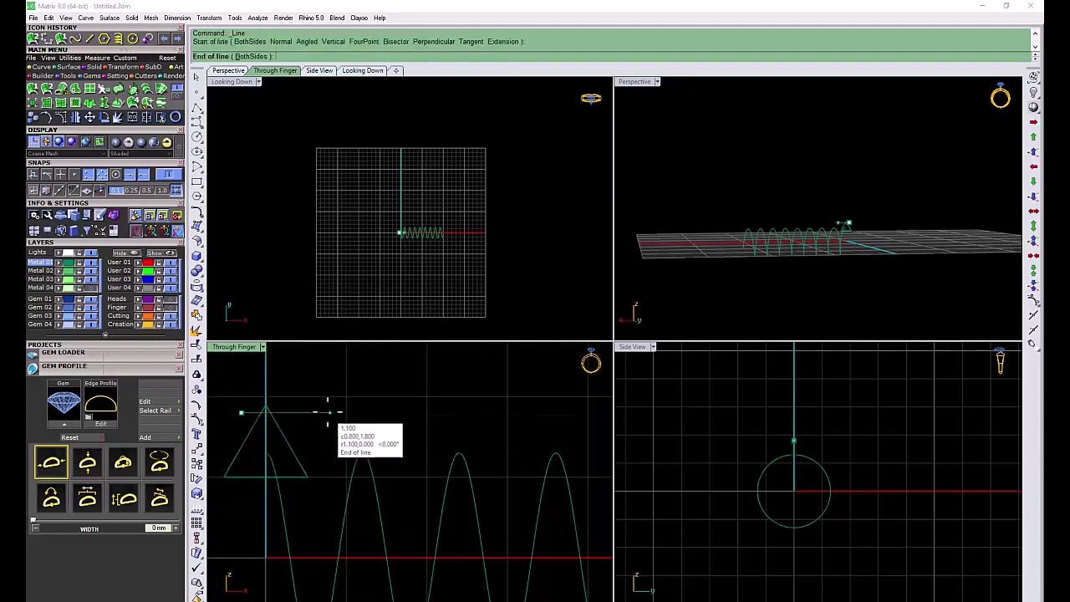
{"action": "left_click", "coordinate": [328, 412]}
{"action": "scroll", "coordinate": [262, 413], "scroll_direction": "up", "scroll_amount": 2}
{"action": "left_click", "coordinate": [279, 406]}
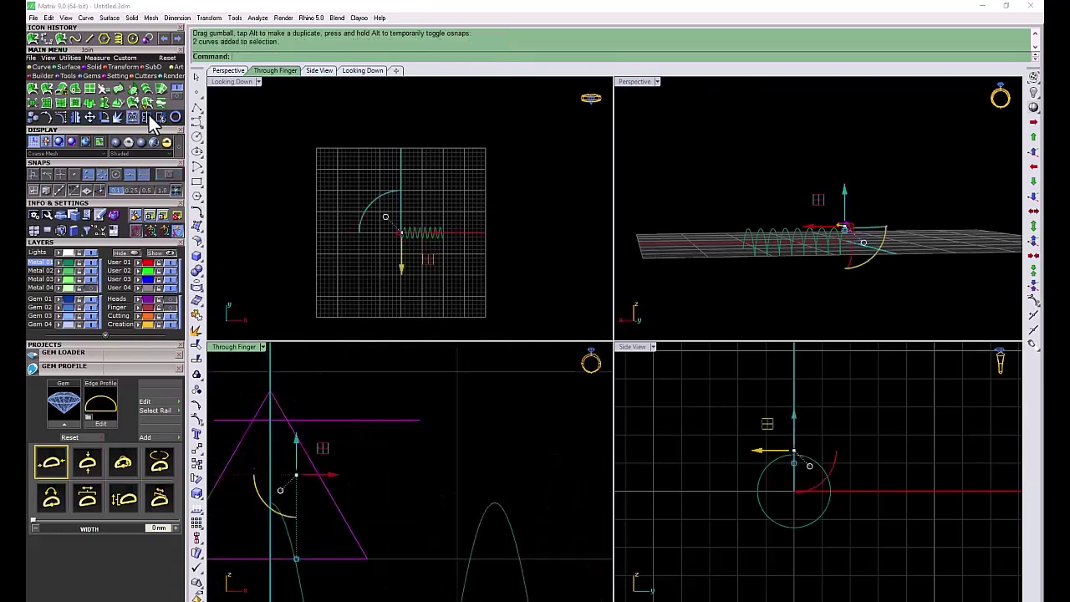
{"action": "left_click", "coordinate": [331, 418]}
{"action": "key", "text": "Delete"}
{"action": "scroll", "coordinate": [359, 460], "scroll_direction": "down", "scroll_amount": 2}
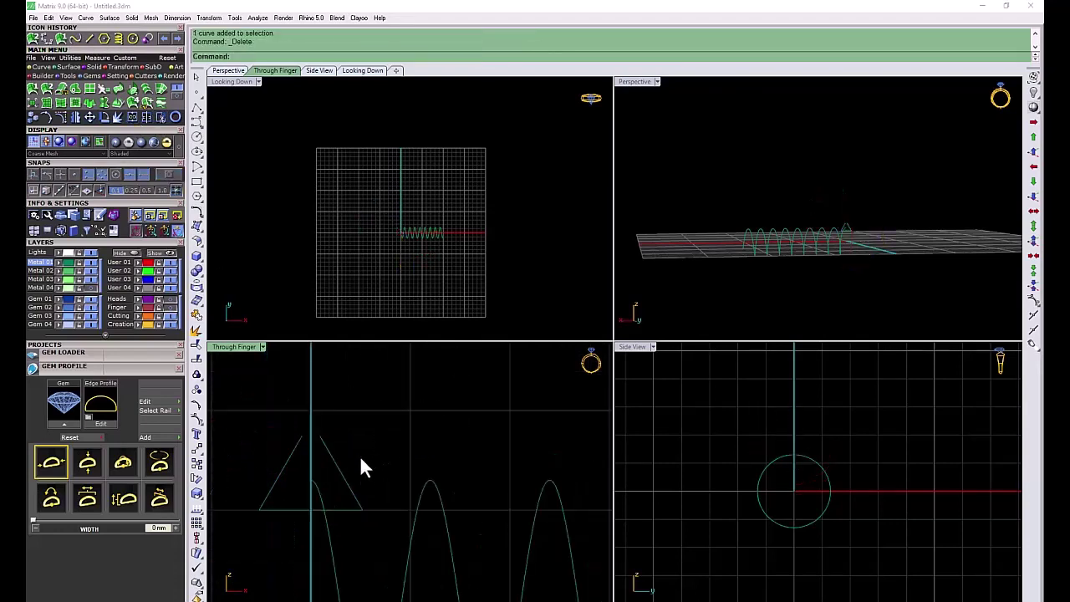
{"action": "left_click", "coordinate": [76, 38]}
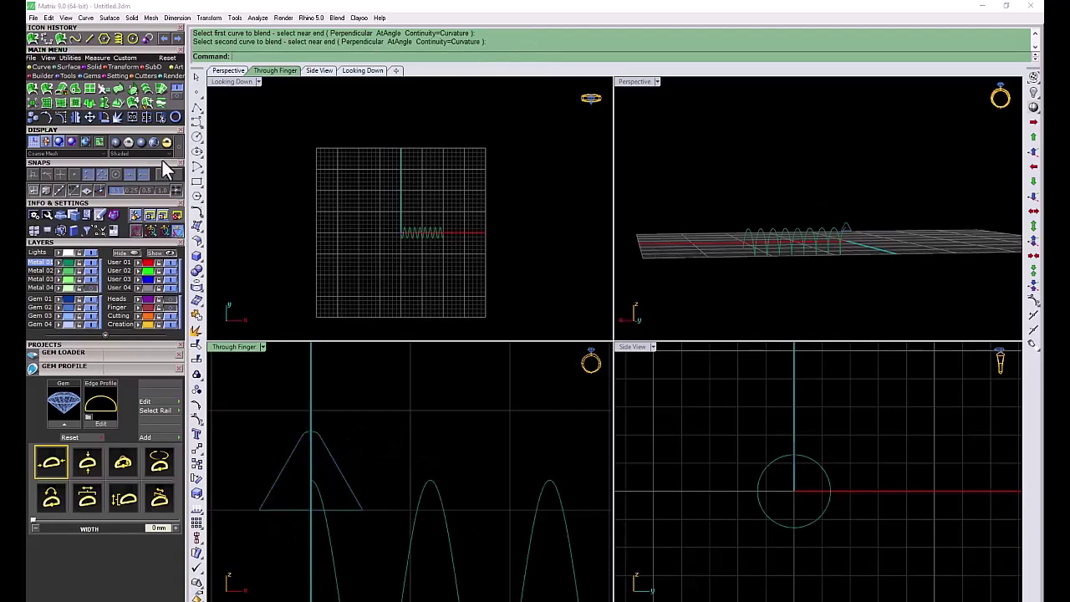
{"action": "left_click", "coordinate": [326, 452]}
{"action": "key", "text": "Return"}
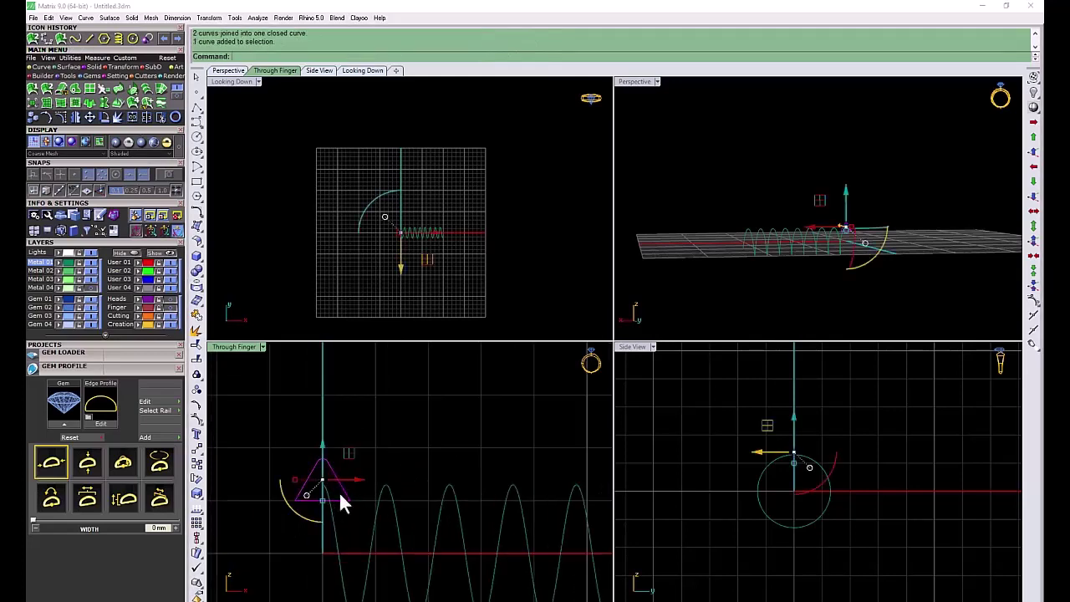
- Copy the triangle profile onto each helix peak using FromLastPoint, UseLastDistance and UseLastDirection
{"action": "key", "text": "c"}
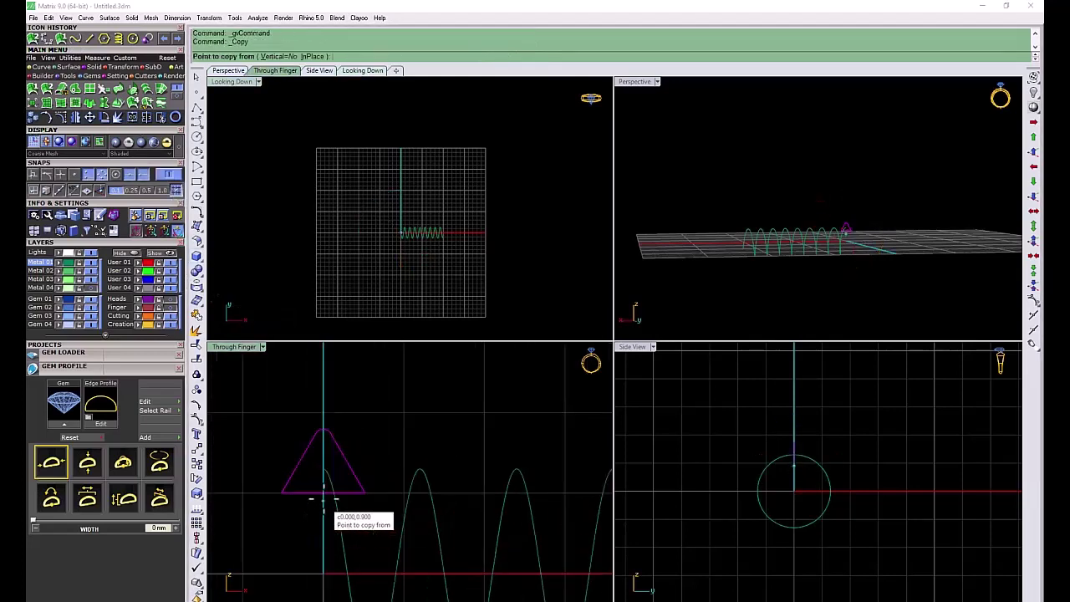
{"action": "left_click", "coordinate": [323, 493]}
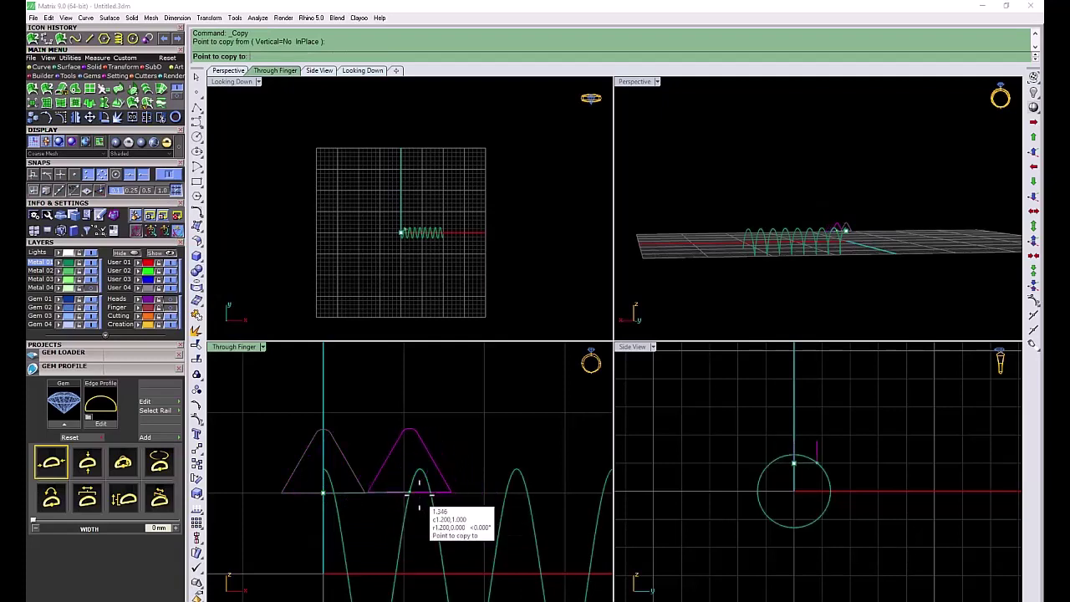
{"action": "scroll", "coordinate": [422, 492], "scroll_direction": "up", "scroll_amount": 2}
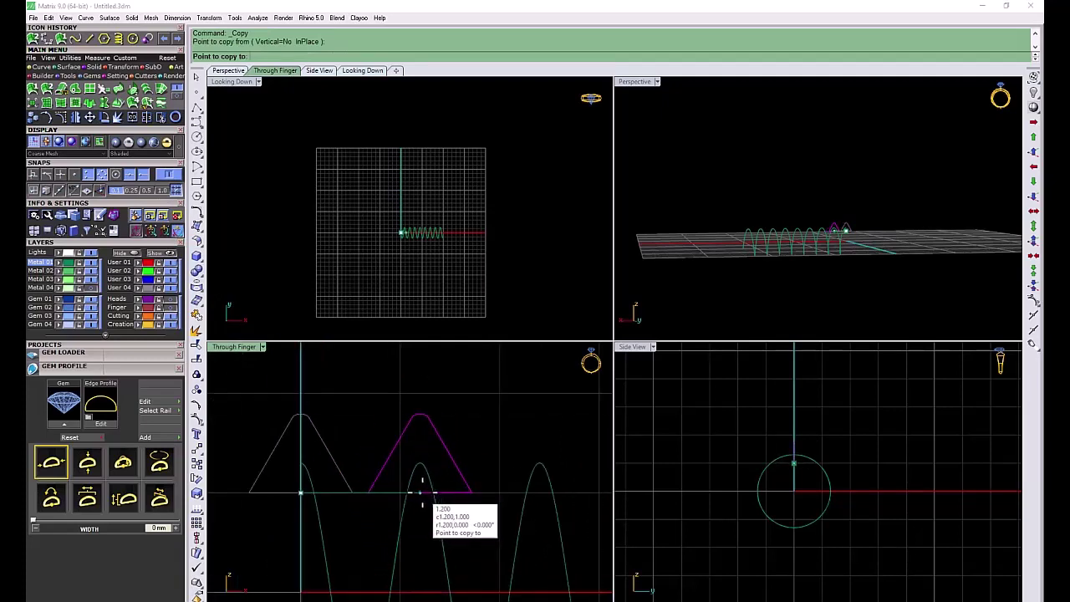
{"action": "left_click", "coordinate": [422, 492]}
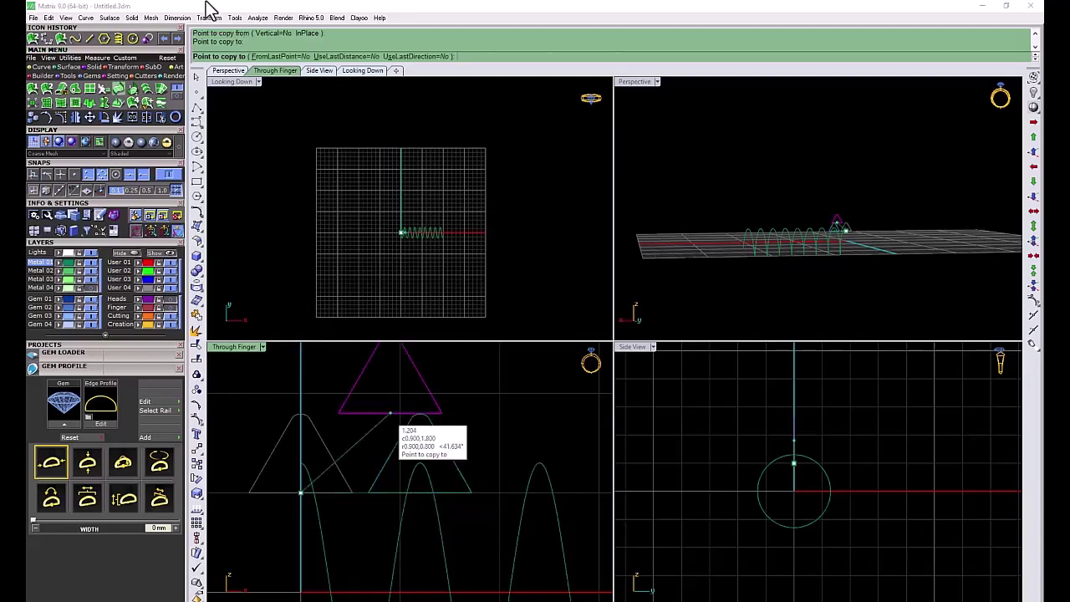
{"action": "left_click", "coordinate": [338, 56]}
{"action": "left_click", "coordinate": [408, 56]}
{"action": "left_click", "coordinate": [498, 410]}
{"action": "scroll", "coordinate": [485, 435], "scroll_direction": "down", "scroll_amount": 2}
{"action": "scroll", "coordinate": [474, 477], "scroll_direction": "down", "scroll_amount": 2}
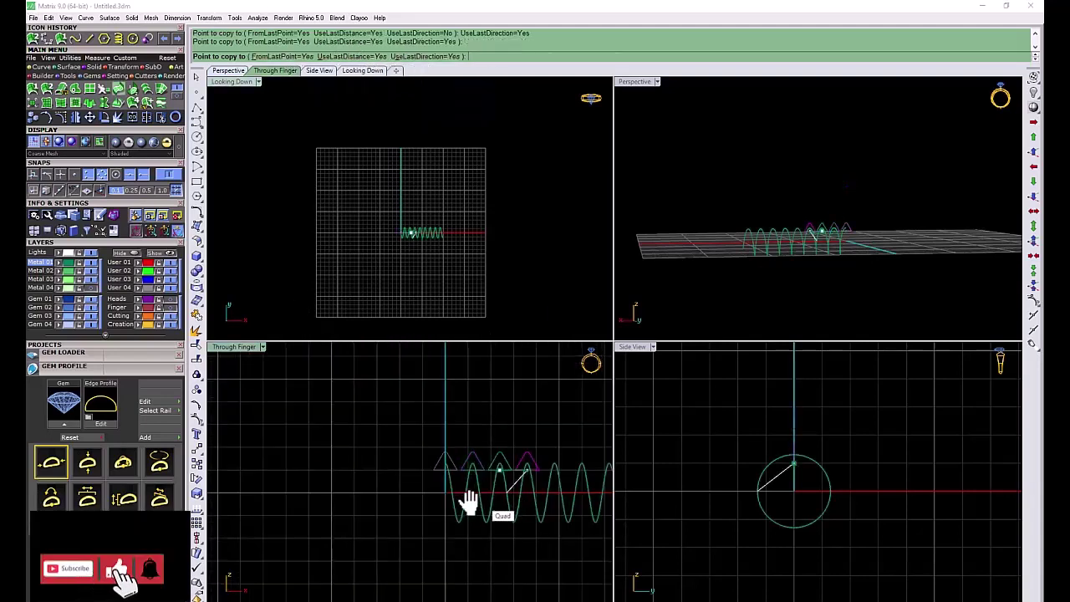
{"action": "scroll", "coordinate": [471, 502], "scroll_direction": "down", "scroll_amount": 2}
{"action": "left_click", "coordinate": [377, 489]}
{"action": "left_click", "coordinate": [422, 481]}
{"action": "right_click", "coordinate": [508, 464]}
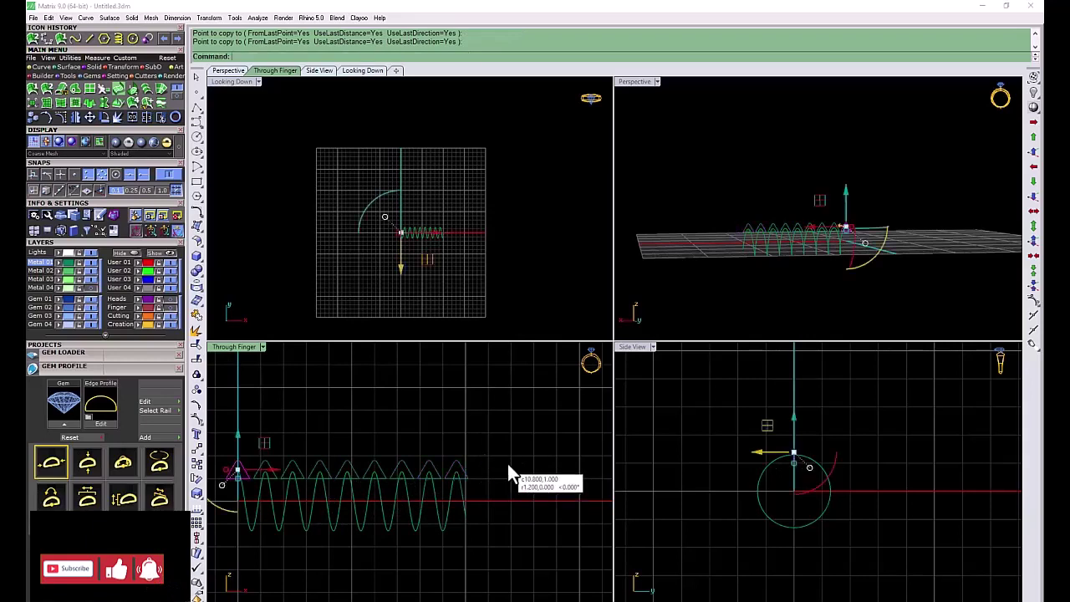
{"action": "scroll", "coordinate": [407, 500], "scroll_direction": "down", "scroll_amount": 2}
- Sweep the triangle profiles along the helix rail into a solid thread, then start a cylinder at the ring's centre
{"action": "left_click", "coordinate": [56, 96]}
{"action": "left_click", "coordinate": [353, 461]}
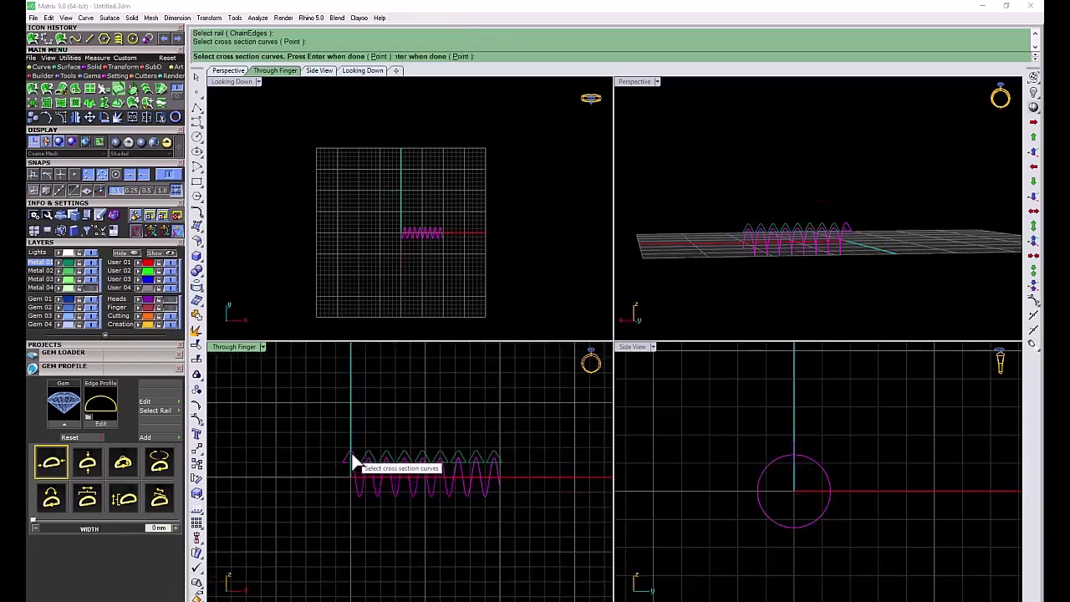
{"action": "right_click", "coordinate": [493, 458]}
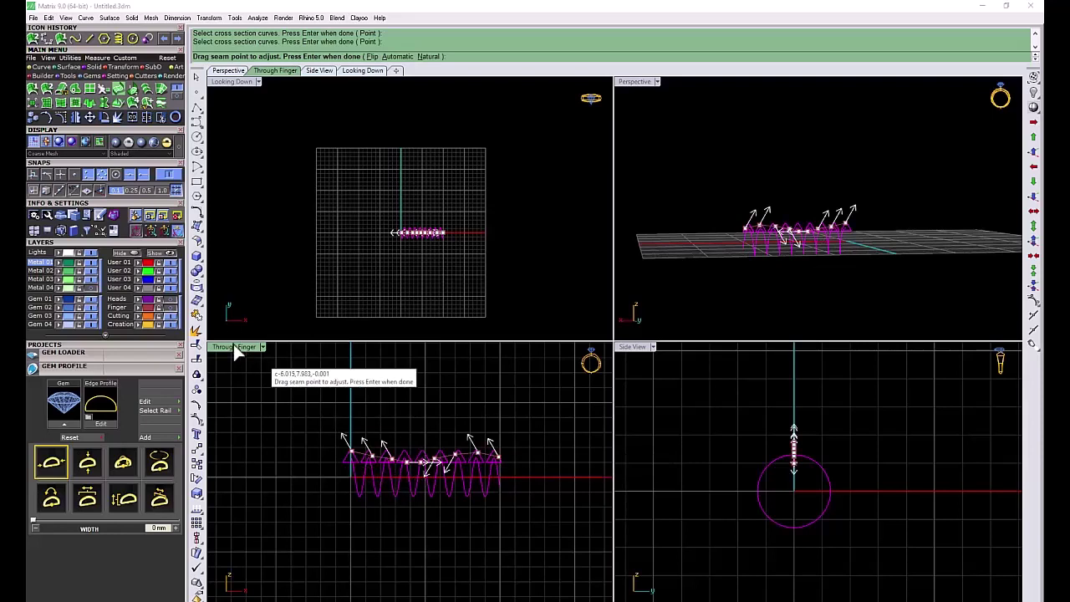
{"action": "scroll", "coordinate": [359, 466], "scroll_direction": "up", "scroll_amount": 3}
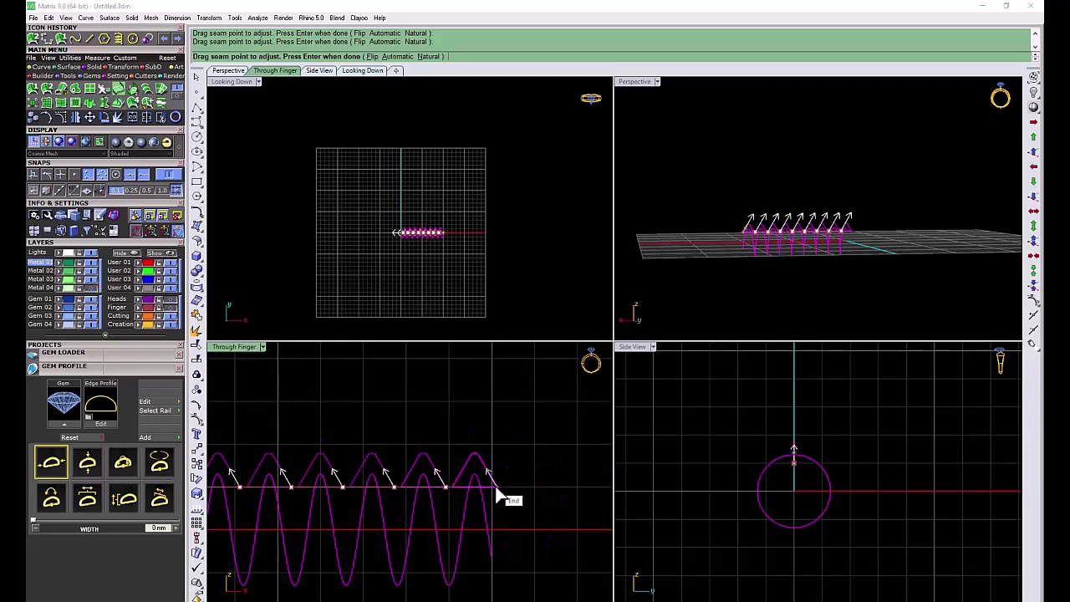
{"action": "key", "text": "Return"}
{"action": "left_click", "coordinate": [299, 424]}
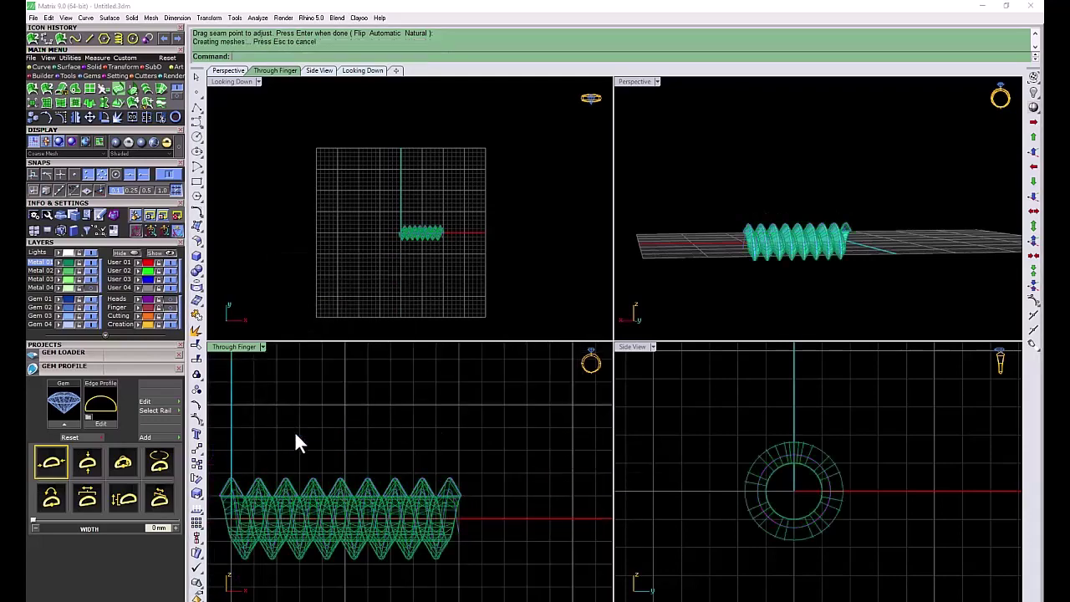
{"action": "left_click", "coordinate": [139, 88]}
{"action": "left_click", "coordinate": [496, 377]}
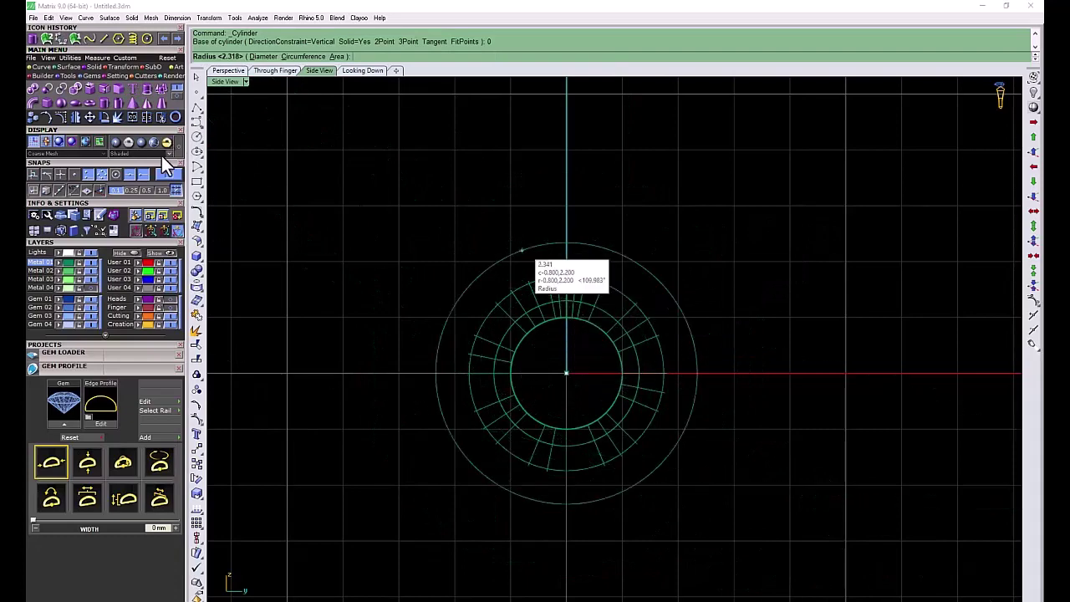
- Set the core cylinder's radius and length to create it through the thread
{"action": "left_click", "coordinate": [552, 302]}
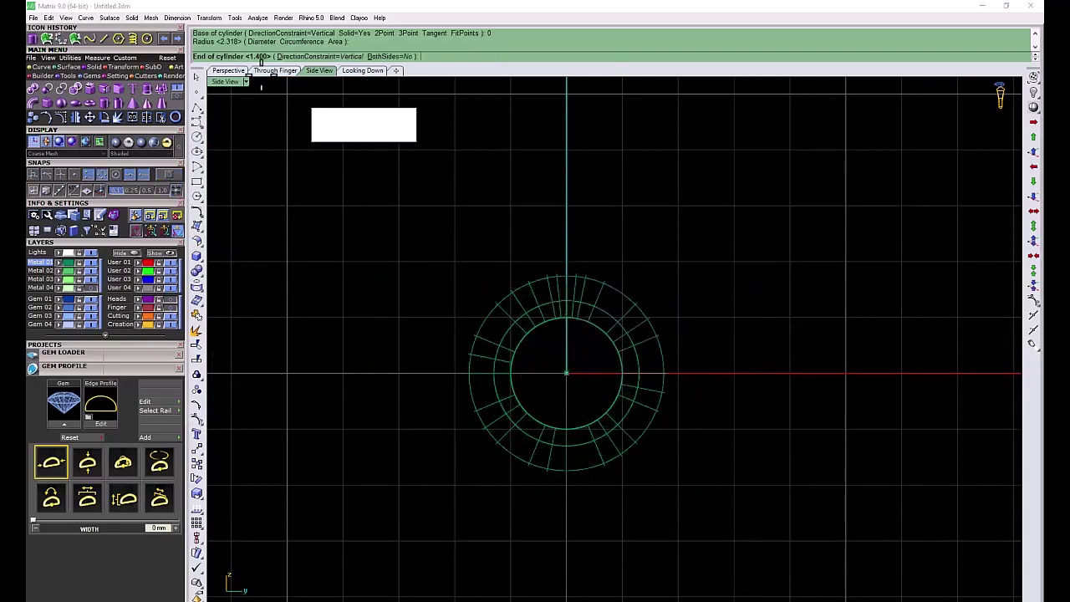
{"action": "double_click", "coordinate": [228, 84]}
{"action": "scroll", "coordinate": [473, 485], "scroll_direction": "down", "scroll_amount": 3}
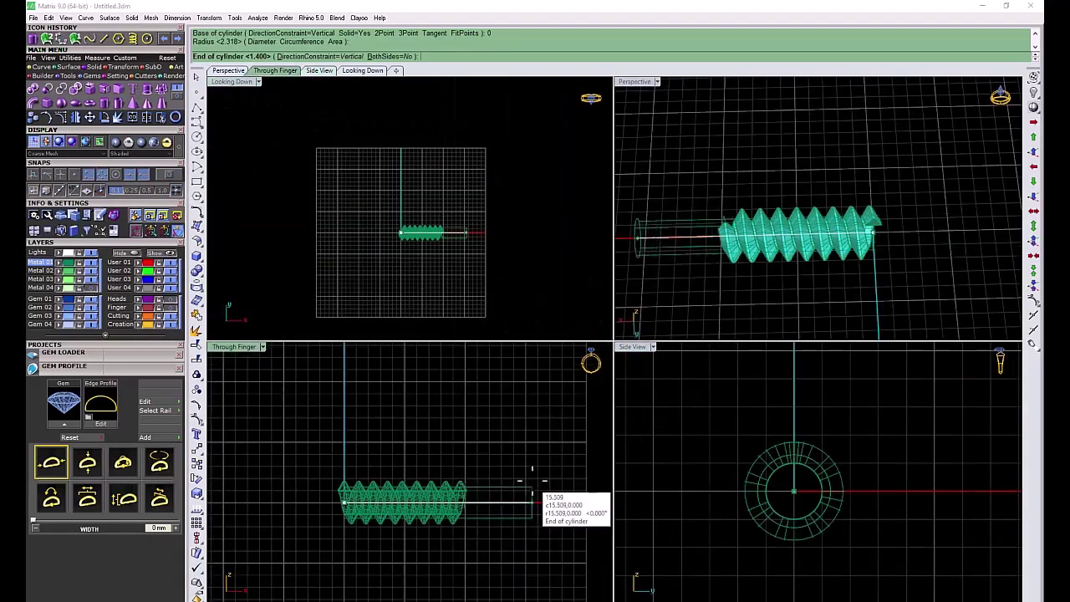
{"action": "left_click", "coordinate": [566, 481]}
- Shift the cylinder left along the thread axis and scale it down to fit inside the thread
{"action": "left_click_drag", "start_coordinate": [457, 521], "coordinate": [406, 521]}
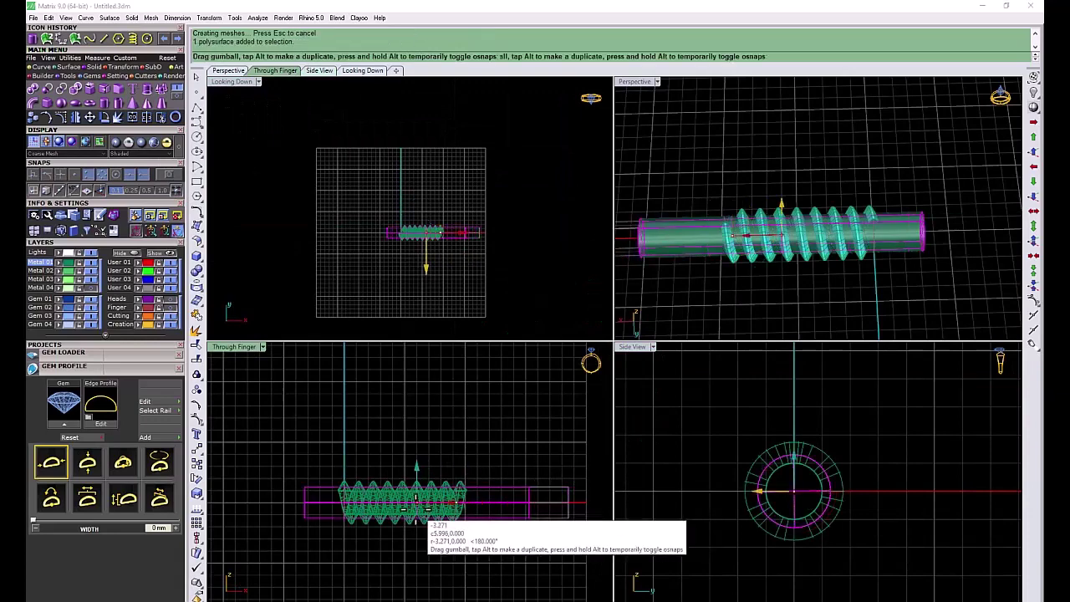
{"action": "left_click", "coordinate": [763, 335]}
{"action": "left_click", "coordinate": [498, 519]}
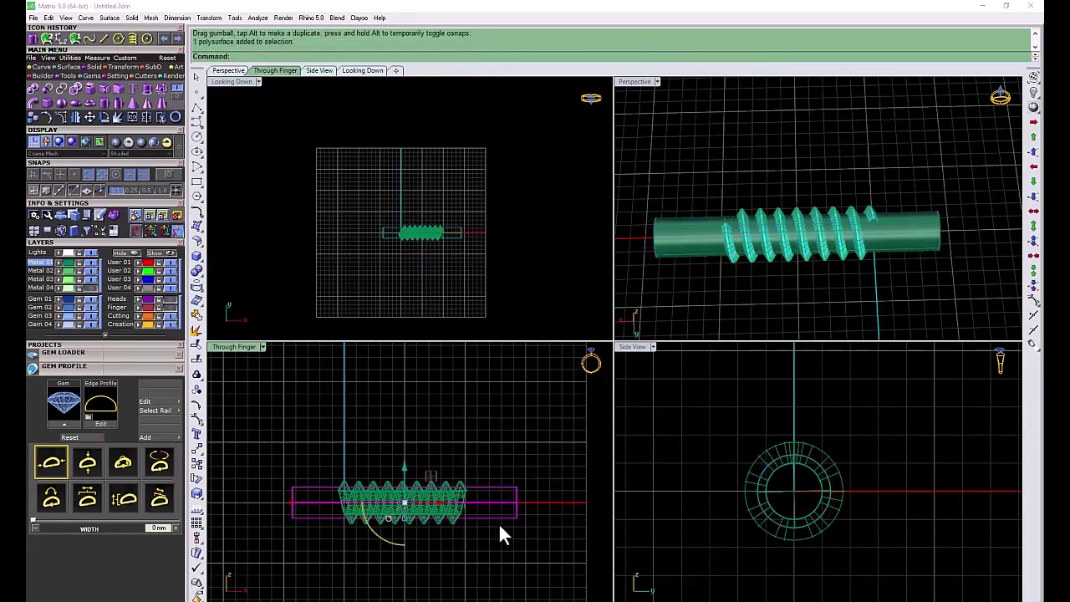
{"action": "scroll", "coordinate": [784, 497], "scroll_direction": "up", "scroll_amount": 3}
{"action": "left_click_drag", "start_coordinate": [871, 489], "coordinate": [858, 493], "text": "shift"}
{"action": "scroll", "coordinate": [759, 191], "scroll_direction": "up", "scroll_amount": 5}
{"action": "scroll", "coordinate": [793, 249], "scroll_direction": "down", "scroll_amount": 4}
- Merge the thread and its core cylinder into one solid with BooleanUnion
{"action": "left_click", "coordinate": [37, 100]}
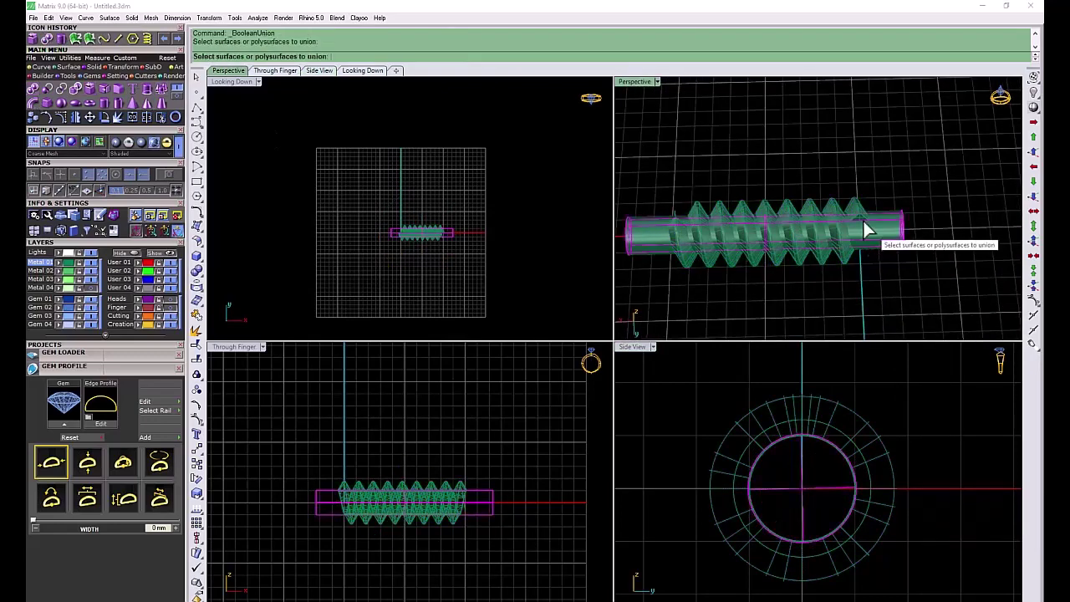
{"action": "left_click", "coordinate": [878, 192]}
{"action": "right_click", "coordinate": [878, 193]}
{"action": "left_click", "coordinate": [415, 467]}
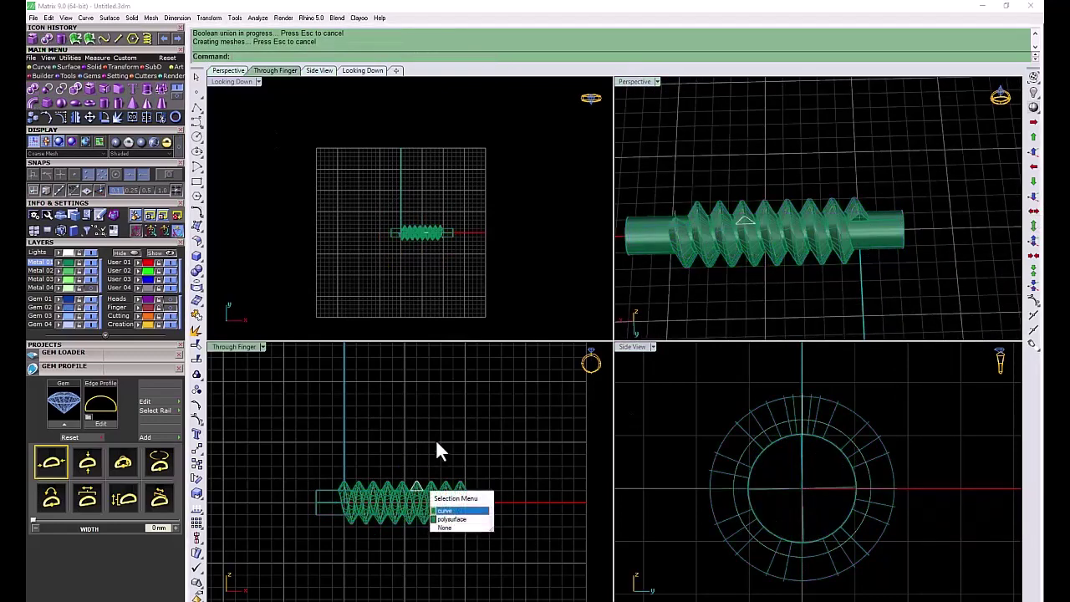
- Draw a vertical BothSides line from the origin through the screw's left end
{"action": "scroll", "coordinate": [336, 524], "scroll_direction": "up", "scroll_amount": 3}
{"action": "left_click", "coordinate": [198, 107]}
{"action": "left_click", "coordinate": [401, 232]}
{"action": "scroll", "coordinate": [380, 522], "scroll_direction": "down", "scroll_amount": 2}
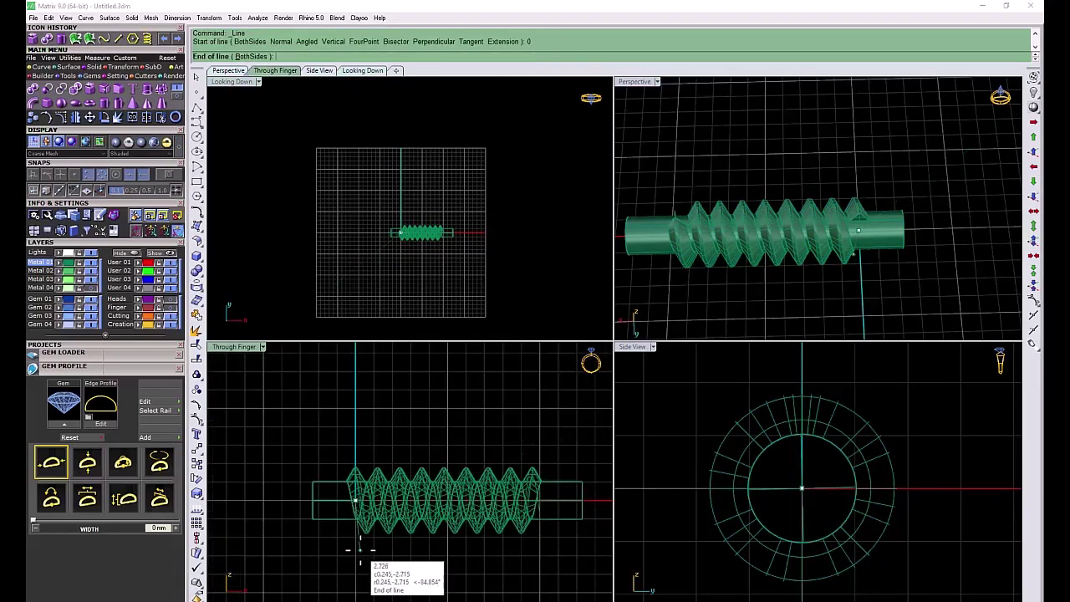
{"action": "left_click", "coordinate": [251, 56]}
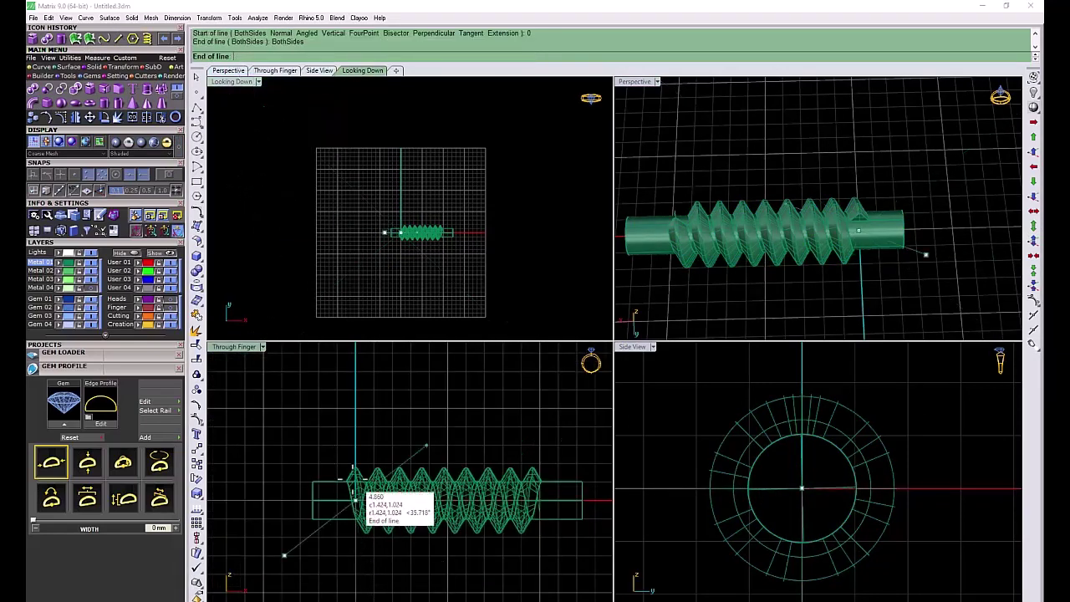
{"action": "left_click", "coordinate": [355, 368]}
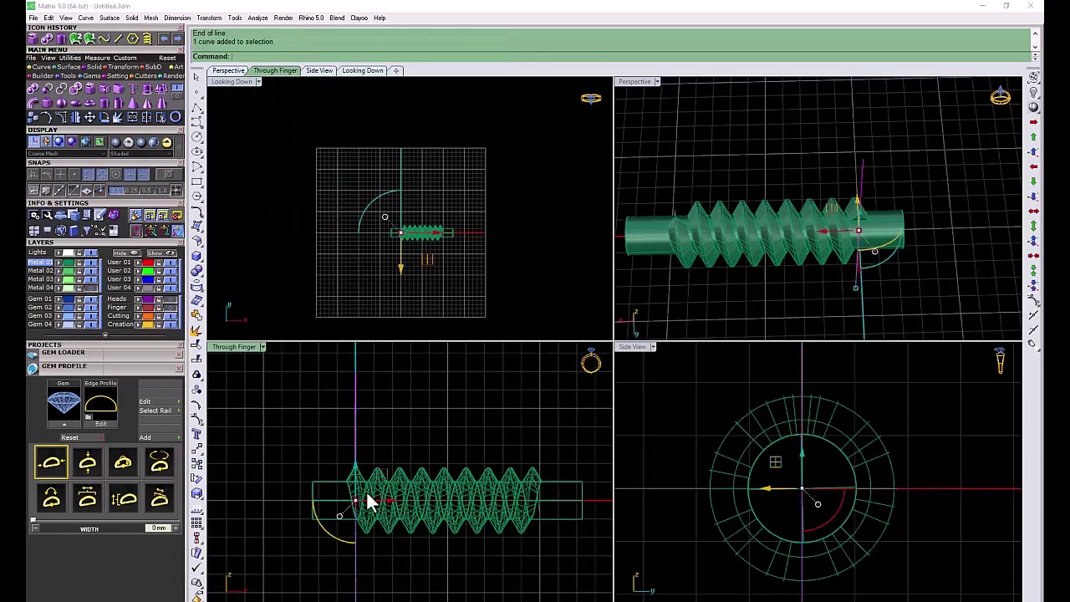
- Create a tall box over the screw's left end
{"action": "left_click", "coordinate": [75, 103]}
{"action": "scroll", "coordinate": [280, 351], "scroll_direction": "down", "scroll_amount": 1}
{"action": "left_click", "coordinate": [337, 380]}
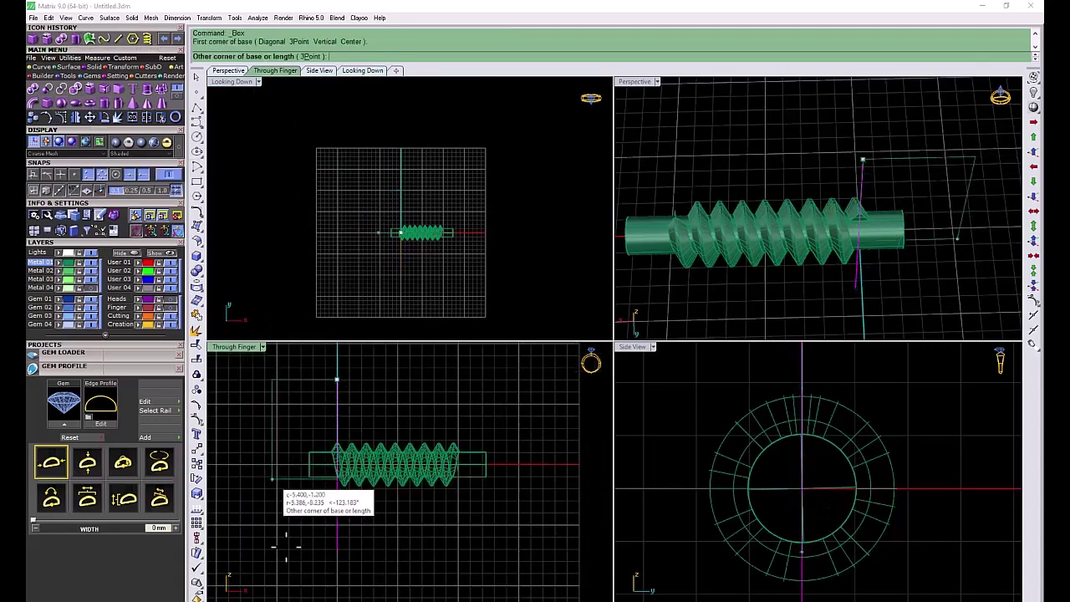
{"action": "left_click", "coordinate": [283, 567]}
{"action": "scroll", "coordinate": [832, 472], "scroll_direction": "down", "scroll_amount": 5}
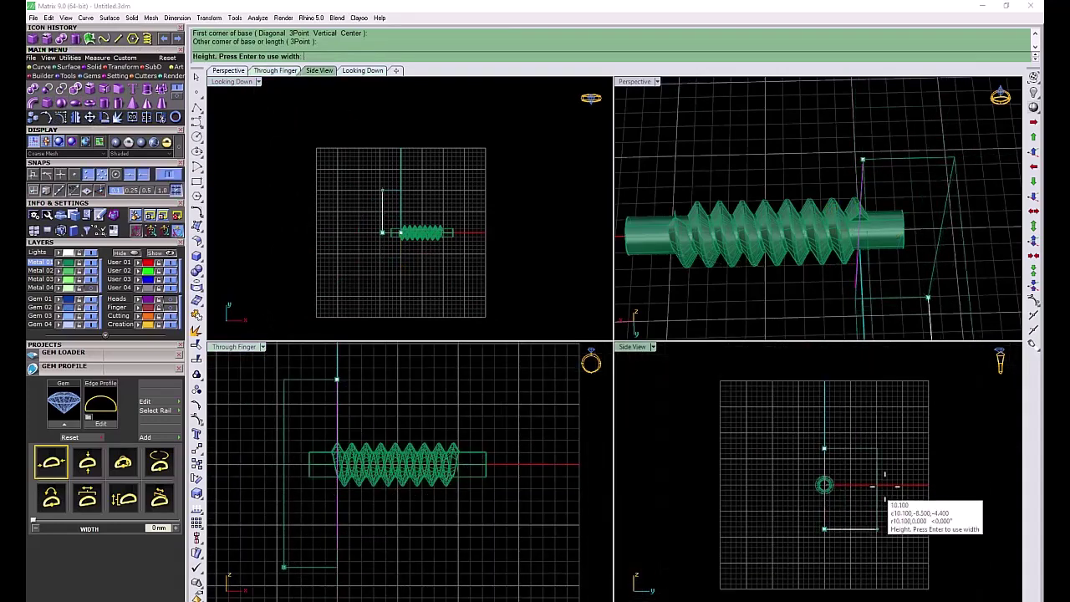
{"action": "left_click", "coordinate": [867, 483]}
- Move the box left over the screw end, then nudge it 1.3 units right
{"action": "left_click_drag", "start_coordinate": [869, 486], "coordinate": [849, 488]}
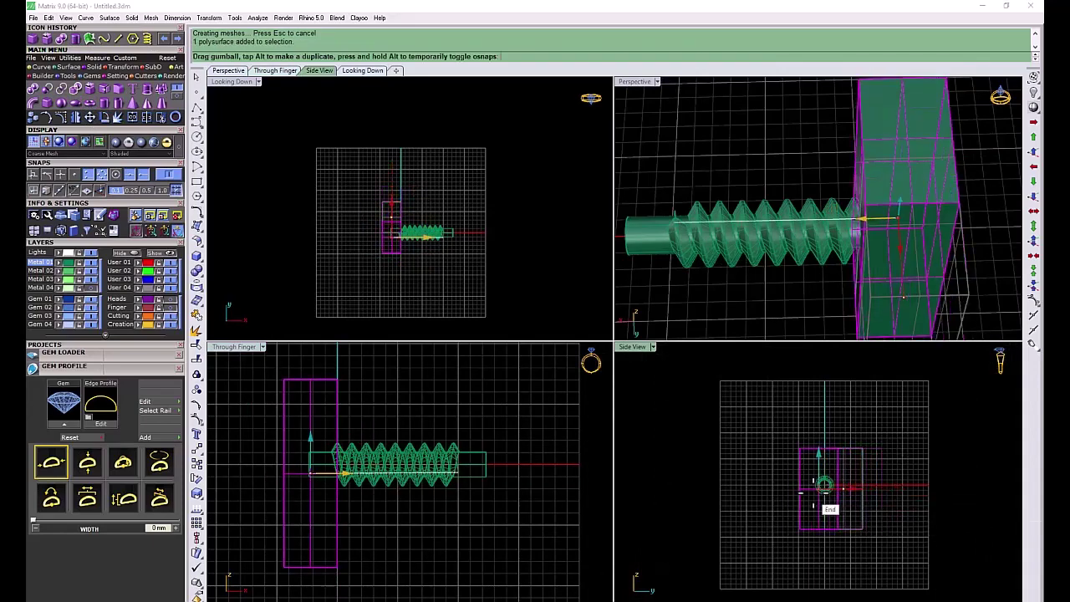
{"action": "left_click", "coordinate": [560, 379]}
{"action": "scroll", "coordinate": [864, 217], "scroll_direction": "up", "scroll_amount": 3}
{"action": "scroll", "coordinate": [861, 218], "scroll_direction": "up", "scroll_amount": 2}
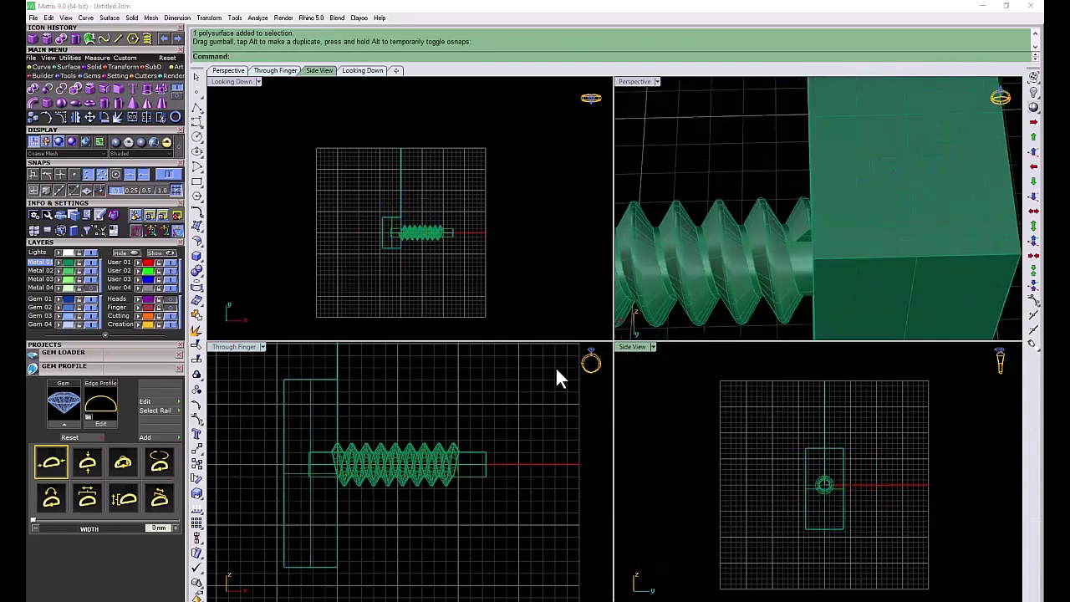
{"action": "scroll", "coordinate": [347, 441], "scroll_direction": "down", "scroll_amount": 2}
{"action": "left_click", "coordinate": [347, 451]}
{"action": "scroll", "coordinate": [372, 485], "scroll_direction": "up", "scroll_amount": 2}
{"action": "left_click_drag", "start_coordinate": [369, 487], "coordinate": [368, 502]}
{"action": "key", "text": "Escape"}
- In the maximized through-finger view, fit the box against the screw's left end
{"action": "mouse_move", "coordinate": [746, 287]}
{"action": "right_mouse_down"}
{"action": "mouse_move", "coordinate": [769, 251]}
{"action": "mouse_move", "coordinate": [741, 162]}
{"action": "right_mouse_up"}
{"action": "scroll", "coordinate": [263, 350], "scroll_direction": "up", "scroll_amount": 2}
{"action": "double_click", "coordinate": [263, 345]}
{"action": "scroll", "coordinate": [469, 414], "scroll_direction": "down", "scroll_amount": 2}
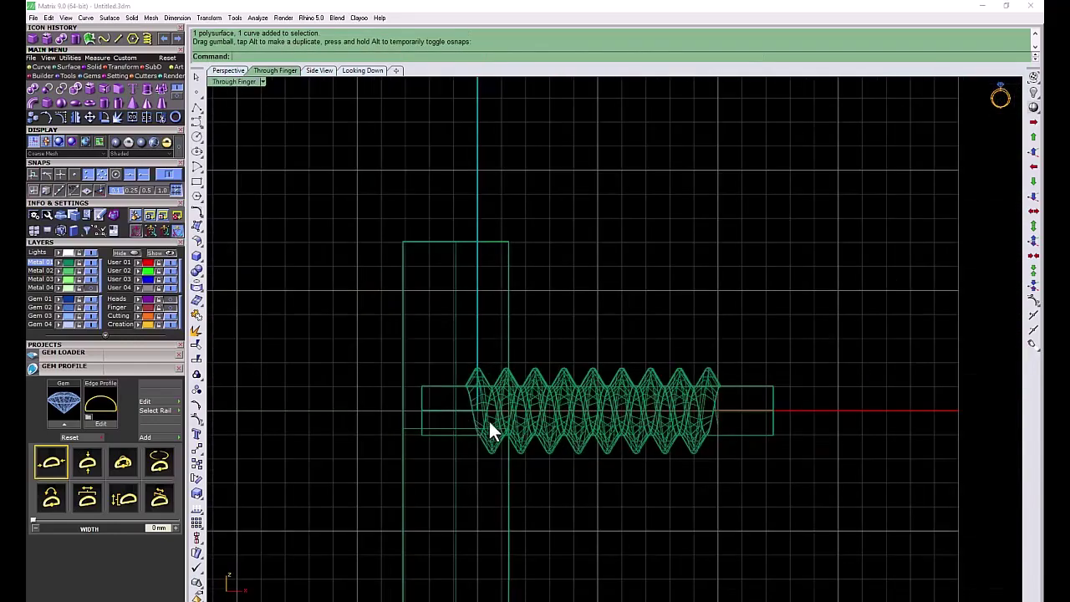
{"action": "scroll", "coordinate": [489, 422], "scroll_direction": "up", "scroll_amount": 1}
{"action": "mouse_move", "coordinate": [548, 135]}
{"action": "left_mouse_down"}
{"action": "mouse_move", "coordinate": [473, 421]}
{"action": "mouse_move", "coordinate": [419, 431]}
{"action": "left_mouse_up"}
{"action": "scroll", "coordinate": [461, 439], "scroll_direction": "up", "scroll_amount": 1}
{"action": "scroll", "coordinate": [443, 434], "scroll_direction": "up", "scroll_amount": 1}
{"action": "key", "text": "Escape"}
{"action": "scroll", "coordinate": [430, 452], "scroll_direction": "down", "scroll_amount": 2}
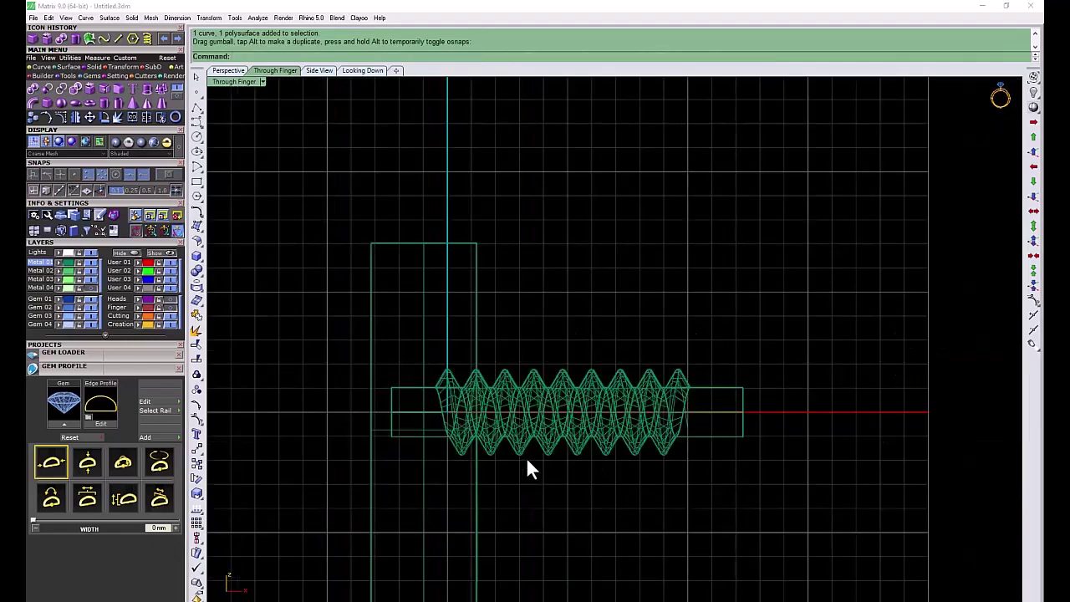
- Subtract the box from the screw to trim its left end
{"action": "left_click", "coordinate": [44, 88]}
{"action": "left_click", "coordinate": [697, 399]}
{"action": "key", "text": "Return"}
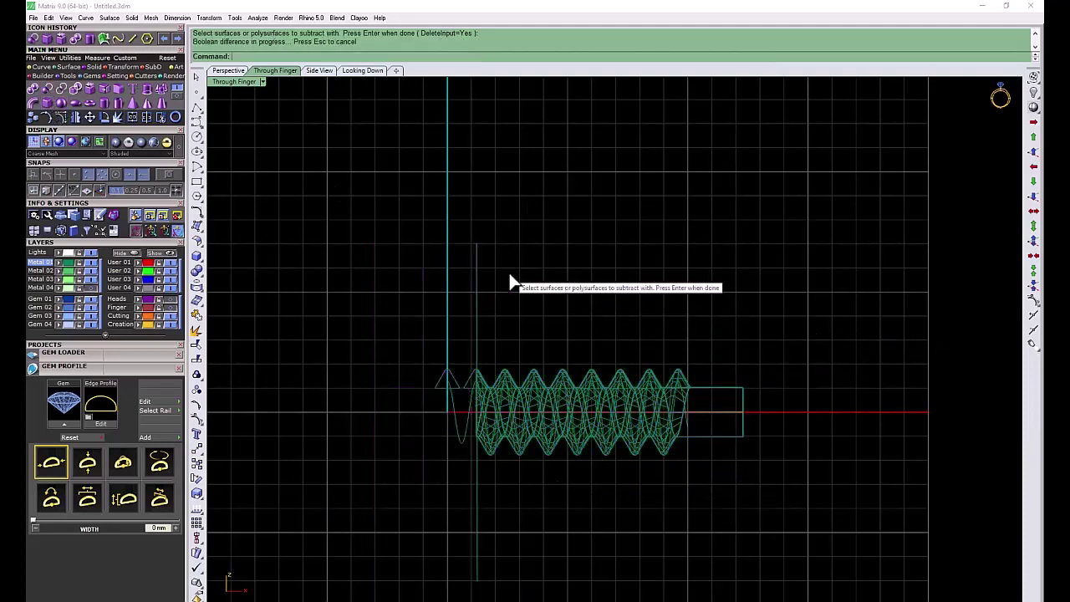
{"action": "left_click", "coordinate": [474, 460]}
{"action": "key", "text": "Return"}
- Show the hidden ring parts again and select the trimmed screw
{"action": "left_click", "coordinate": [509, 367]}
{"action": "left_click", "coordinate": [543, 393]}
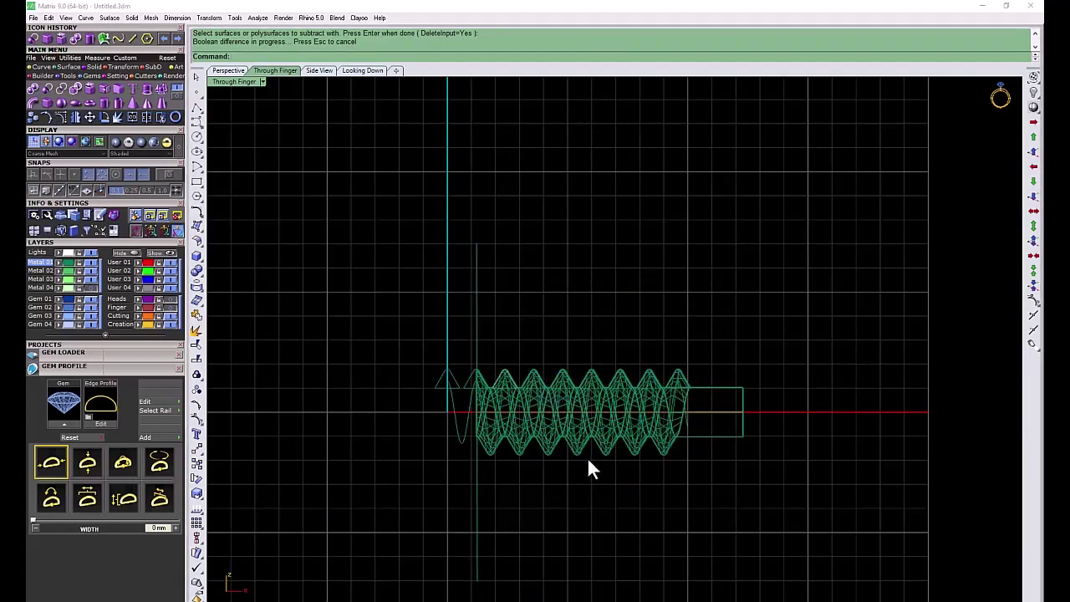
{"action": "scroll", "coordinate": [513, 423], "scroll_direction": "down", "scroll_amount": 3}
{"action": "left_click", "coordinate": [147, 252]}
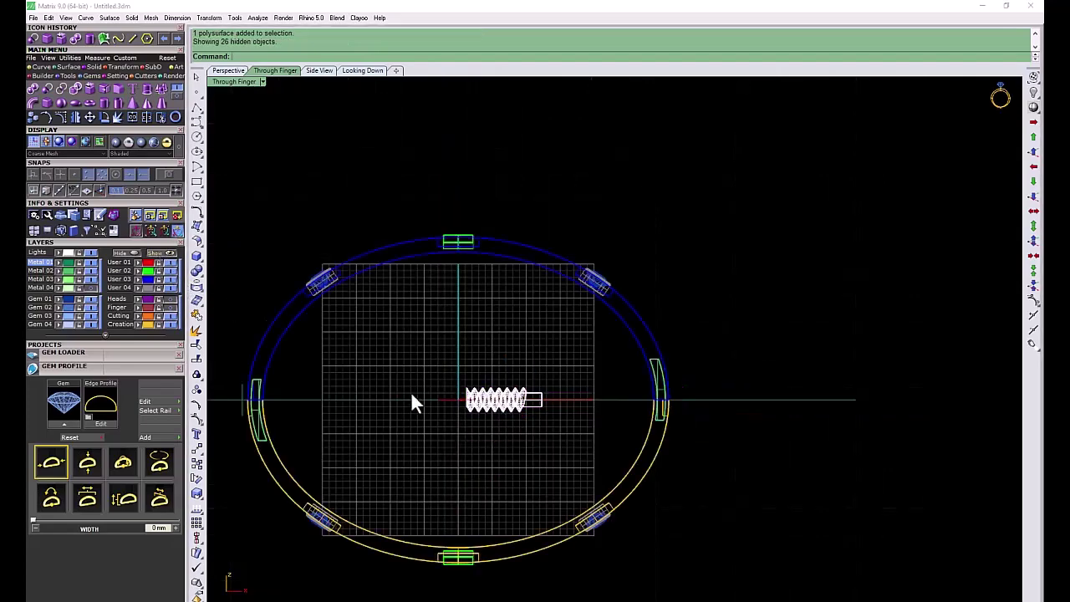
{"action": "scroll", "coordinate": [411, 392], "scroll_direction": "up", "scroll_amount": 2}
{"action": "left_click", "coordinate": [517, 404]}
{"action": "scroll", "coordinate": [519, 409], "scroll_direction": "up", "scroll_amount": 2}
- Slide the screw right into the ring band and return to four views
{"action": "right_click_drag", "start_coordinate": [516, 405], "coordinate": [438, 382]}
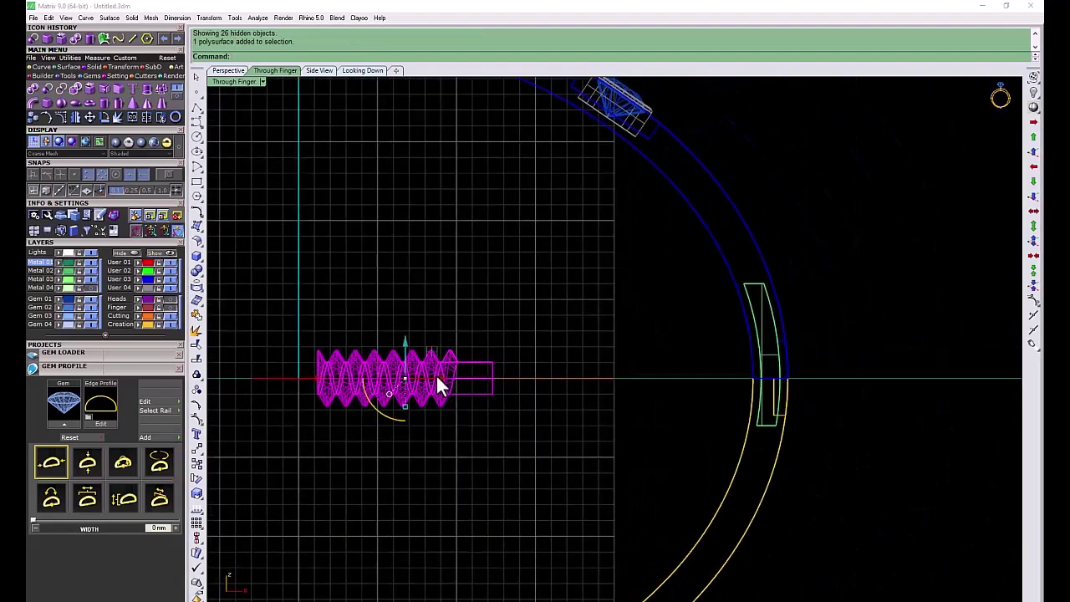
{"action": "left_click_drag", "start_coordinate": [437, 382], "coordinate": [771, 411]}
{"action": "scroll", "coordinate": [641, 398], "scroll_direction": "up", "scroll_amount": 2}
{"action": "left_click", "coordinate": [721, 291]}
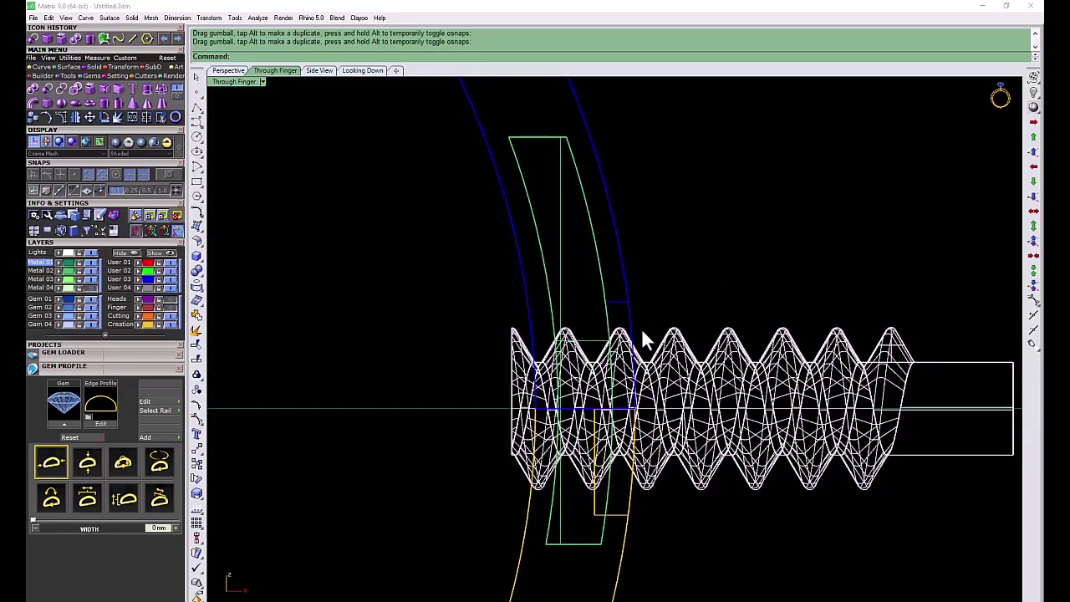
{"action": "double_click", "coordinate": [242, 82]}
{"action": "scroll", "coordinate": [823, 490], "scroll_direction": "up", "scroll_amount": 2}
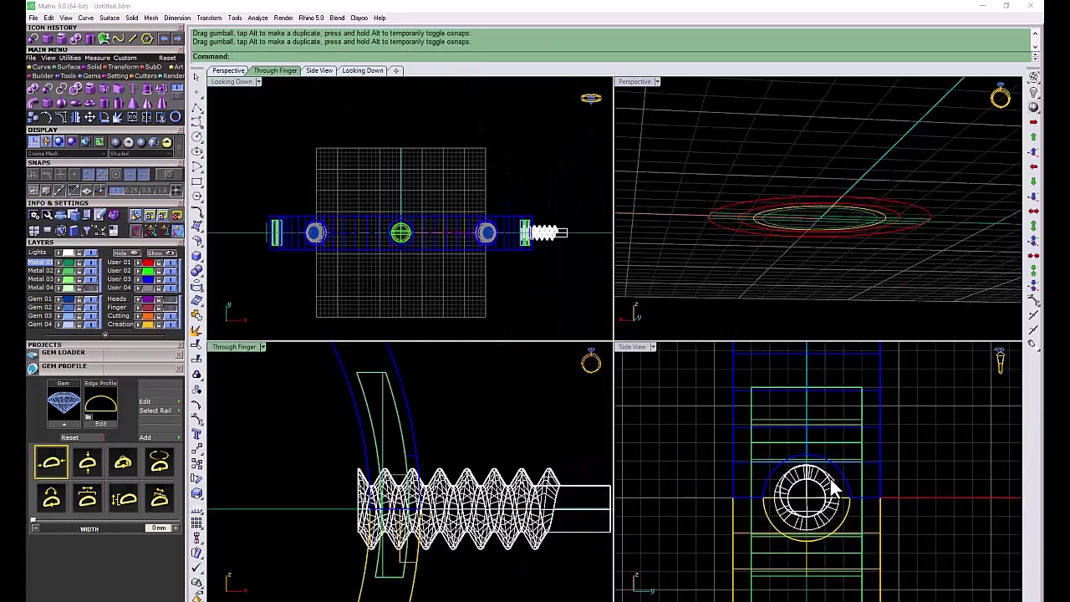
{"action": "scroll", "coordinate": [526, 239], "scroll_direction": "up", "scroll_amount": 3}
{"action": "scroll", "coordinate": [526, 239], "scroll_direction": "down", "scroll_amount": 1}
{"action": "scroll", "coordinate": [470, 460], "scroll_direction": "down", "scroll_amount": 1}
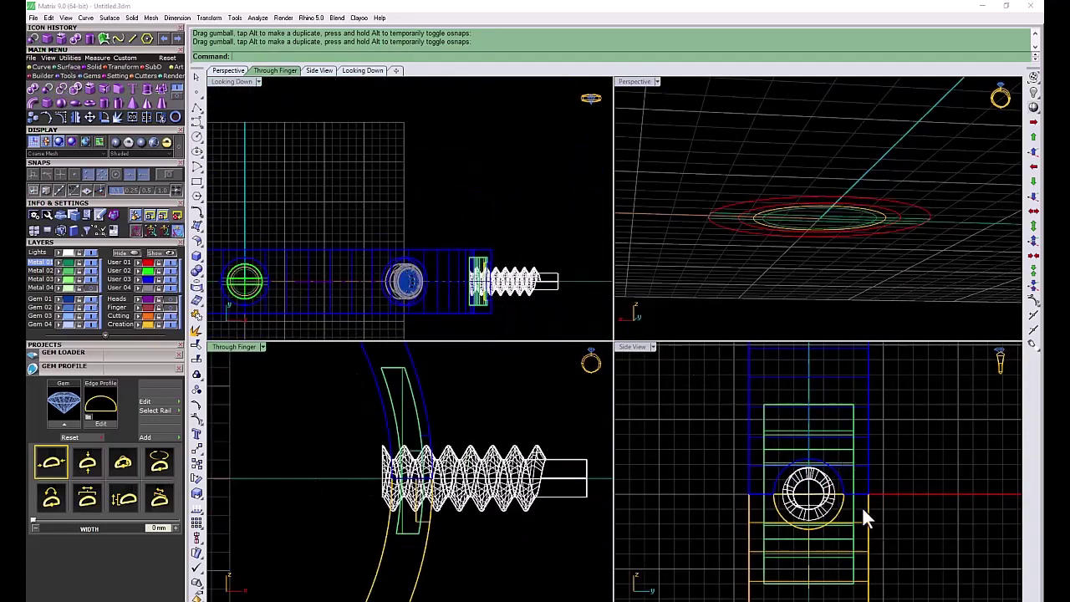
{"action": "scroll", "coordinate": [865, 502], "scroll_direction": "up", "scroll_amount": 3}
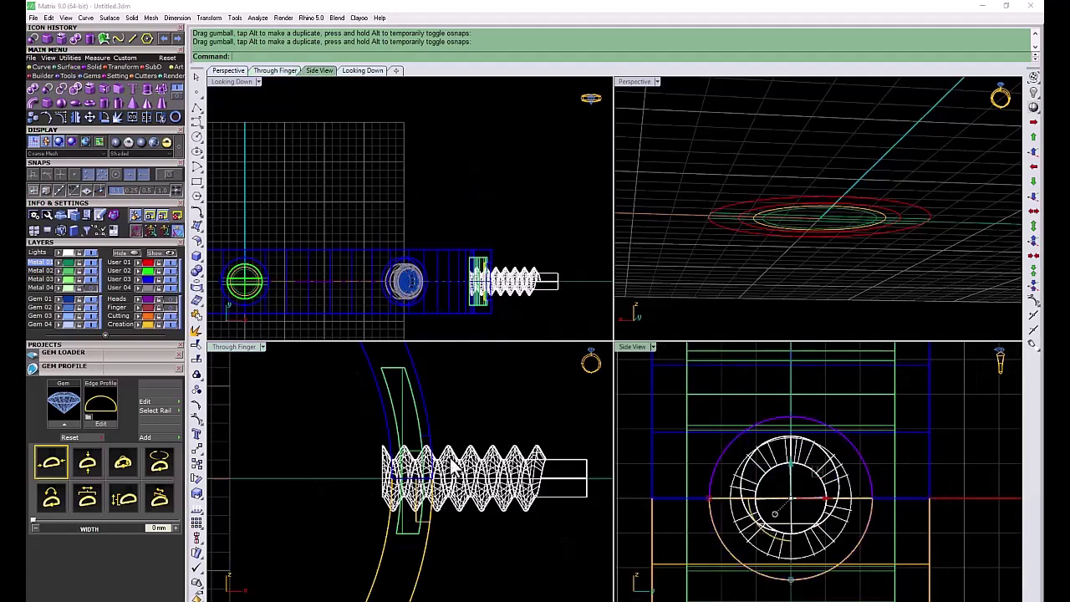
- Extrude the rectangle profile 1.8526 both ways into a solid
{"action": "left_click", "coordinate": [89, 40]}
{"action": "scroll", "coordinate": [311, 493], "scroll_direction": "down", "scroll_amount": 2}
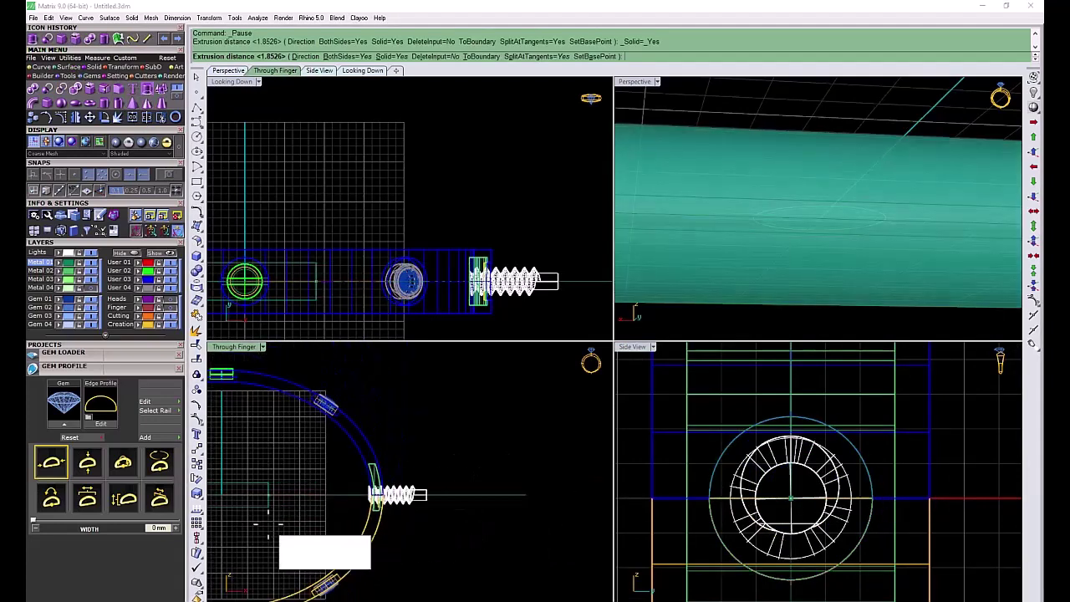
{"action": "scroll", "coordinate": [311, 493], "scroll_direction": "down", "scroll_amount": 2}
{"action": "scroll", "coordinate": [312, 493], "scroll_direction": "up", "scroll_amount": 2}
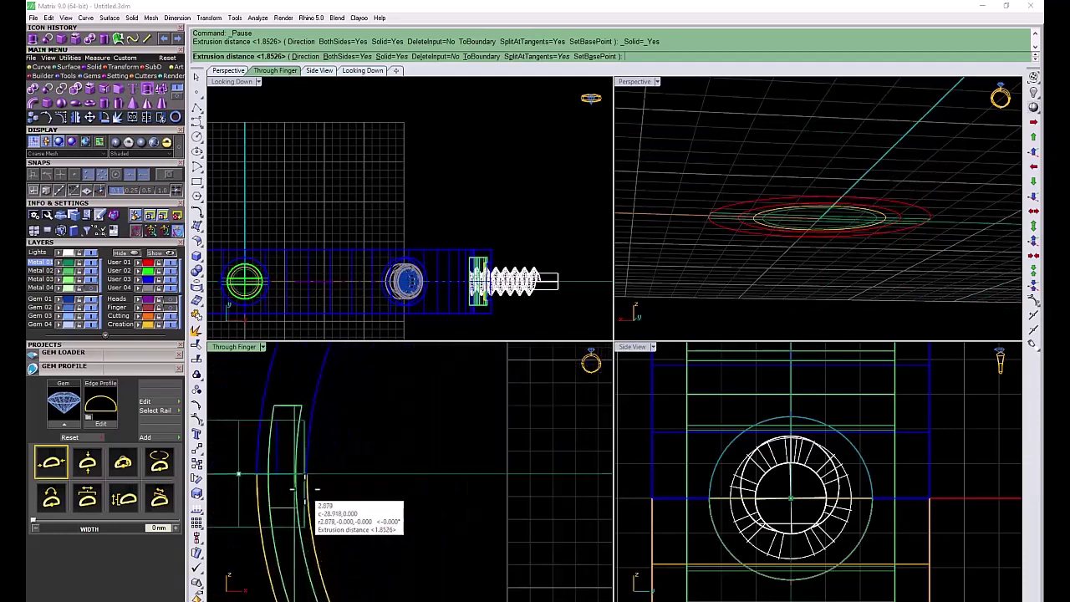
{"action": "scroll", "coordinate": [365, 492], "scroll_direction": "up", "scroll_amount": 2}
{"action": "scroll", "coordinate": [366, 493], "scroll_direction": "up", "scroll_amount": 1}
{"action": "scroll", "coordinate": [328, 483], "scroll_direction": "up", "scroll_amount": 1}
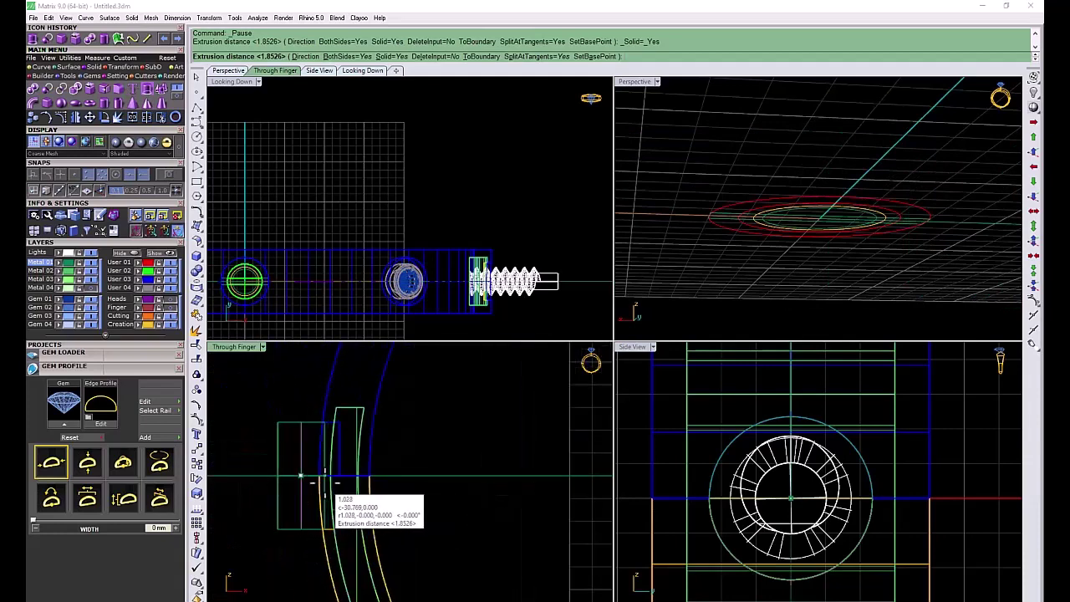
{"action": "left_click", "coordinate": [325, 477]}
- Move the new solid and its profile right against the ring band
{"action": "scroll", "coordinate": [297, 468], "scroll_direction": "down", "scroll_amount": 3}
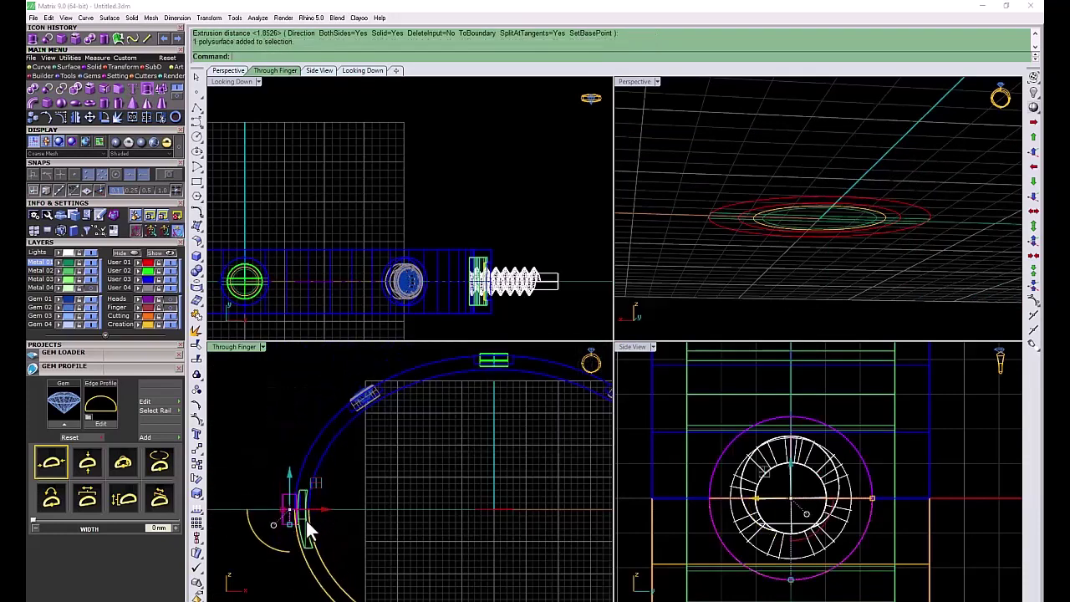
{"action": "left_click_drag", "start_coordinate": [306, 520], "coordinate": [500, 514]}
{"action": "scroll", "coordinate": [353, 487], "scroll_direction": "up", "scroll_amount": 2}
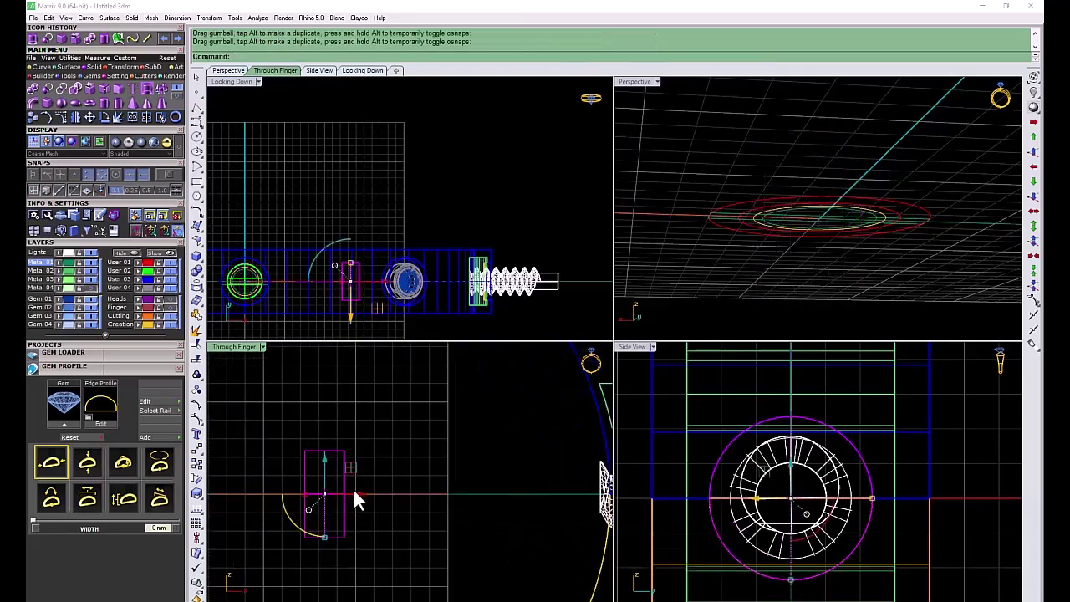
{"action": "left_click_drag", "start_coordinate": [499, 513], "coordinate": [494, 493]}
{"action": "scroll", "coordinate": [377, 489], "scroll_direction": "up", "scroll_amount": 3}
{"action": "left_click_drag", "start_coordinate": [334, 484], "coordinate": [350, 483]}
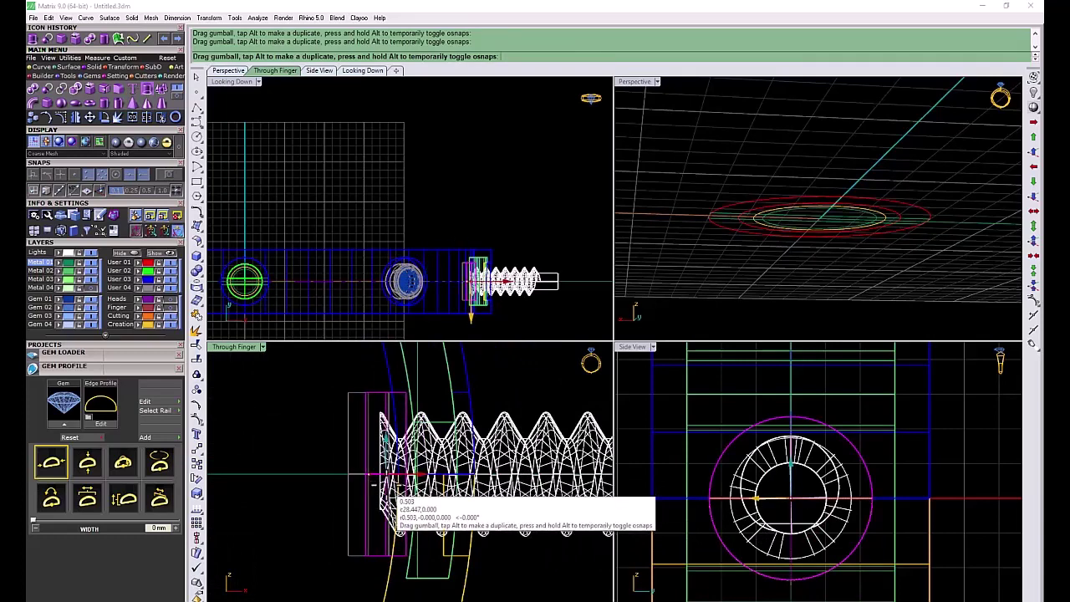
{"action": "left_click_drag", "start_coordinate": [372, 478], "coordinate": [376, 468]}
{"action": "left_click", "coordinate": [378, 401]}
{"action": "double_click", "coordinate": [635, 84]}
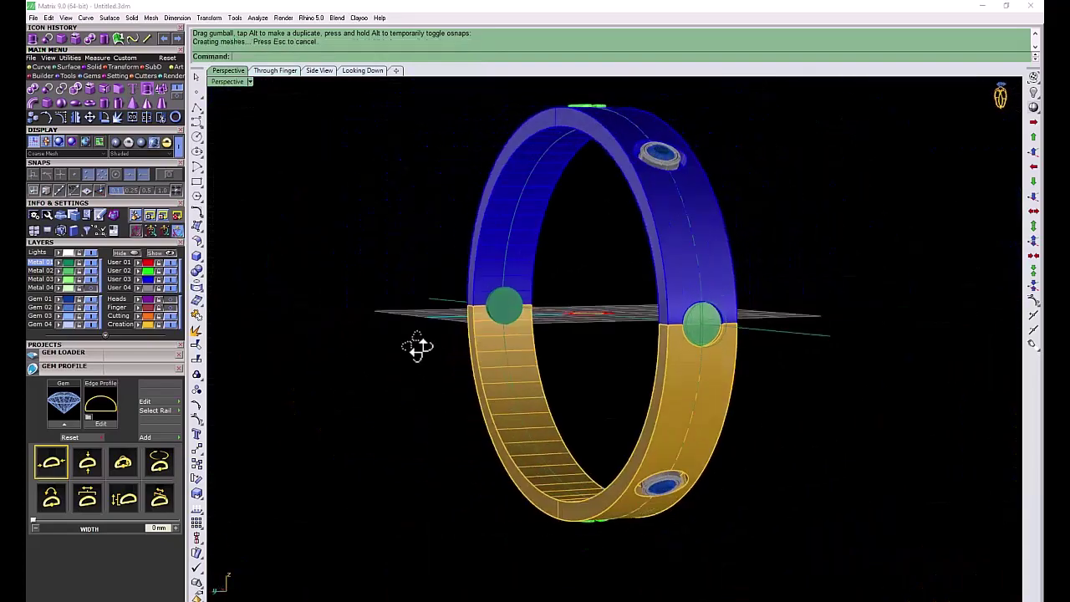
- Fillet the cap's round edge with a 0.4 radius
{"action": "scroll", "coordinate": [415, 347], "scroll_direction": "up", "scroll_amount": 3}
{"action": "left_click", "coordinate": [110, 87]}
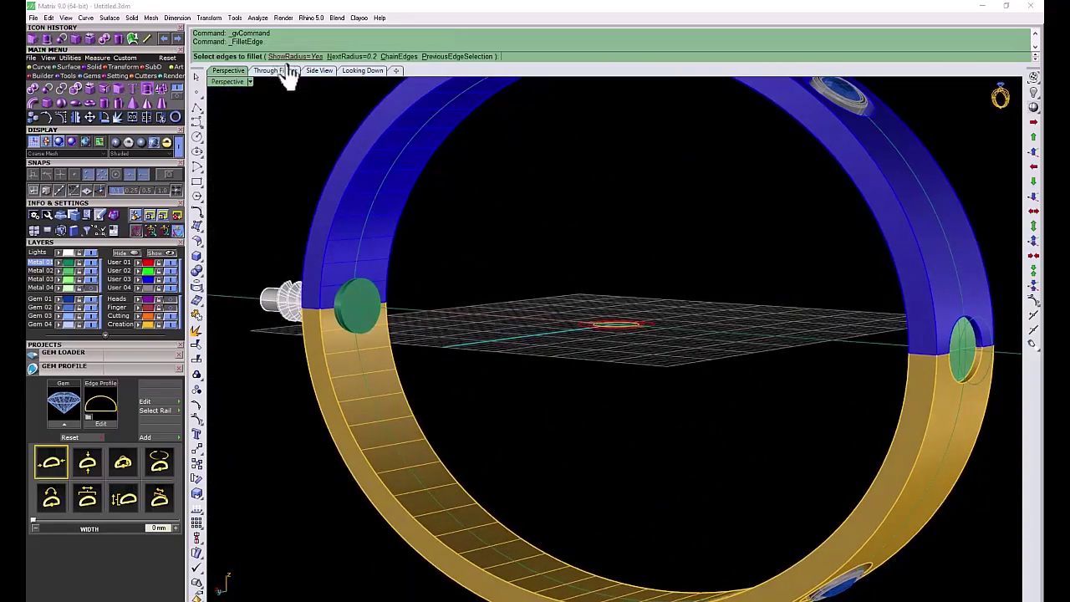
{"action": "type", "text": "0.4"}
{"action": "left_click", "coordinate": [366, 285]}
{"action": "key", "text": "Return"}
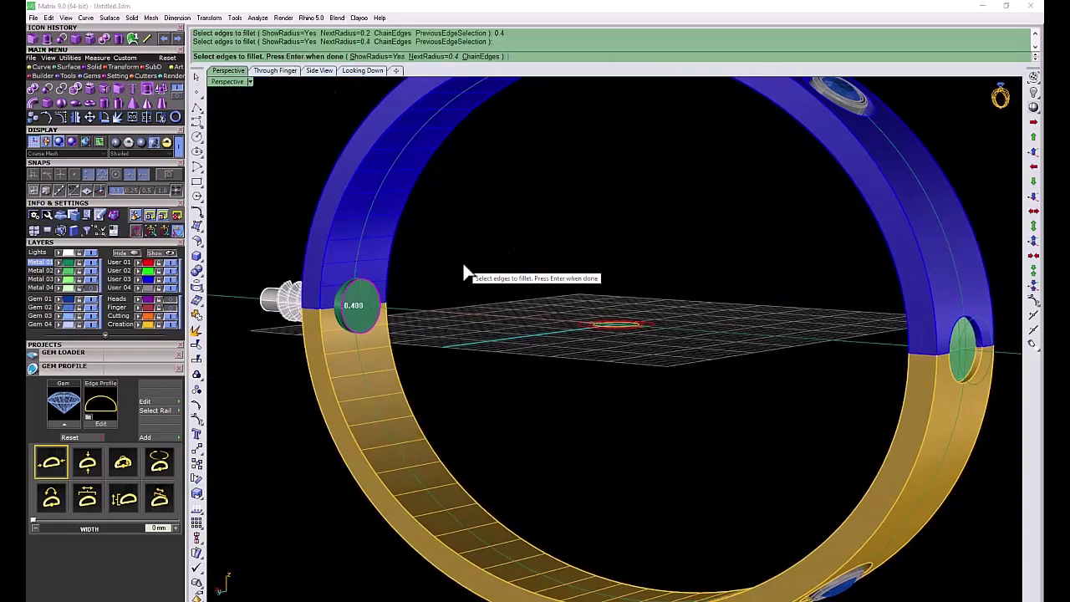
{"action": "key", "text": "Return"}
{"action": "scroll", "coordinate": [336, 316], "scroll_direction": "up", "scroll_amount": 3}
{"action": "scroll", "coordinate": [337, 308], "scroll_direction": "down", "scroll_amount": 5}
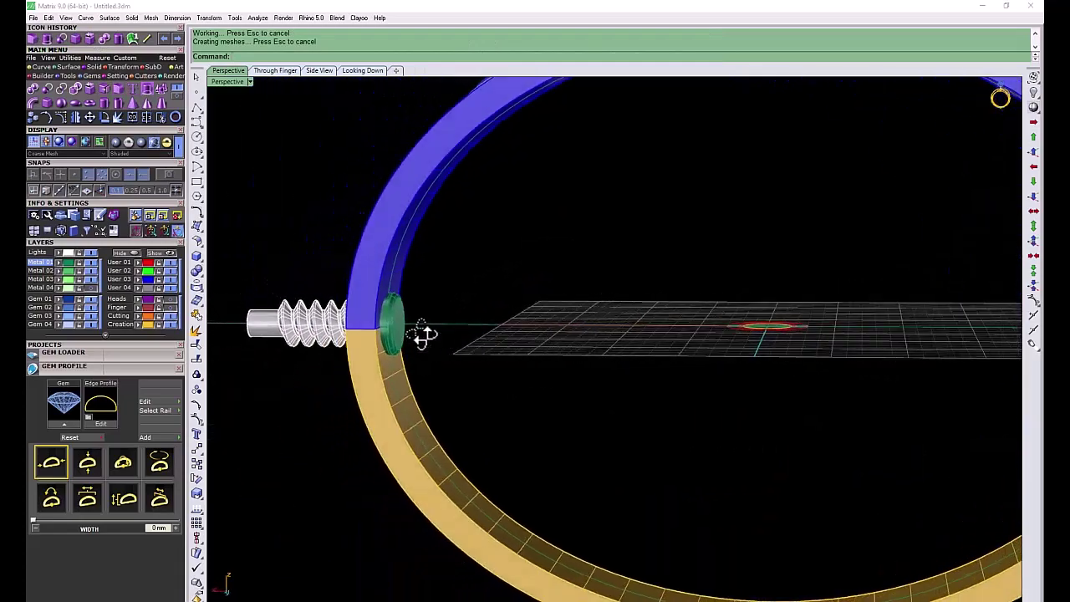
- Shift the threaded screw about 0.8 left toward the cap in the through-finger view
{"action": "double_click", "coordinate": [232, 82]}
{"action": "double_click", "coordinate": [302, 362]}
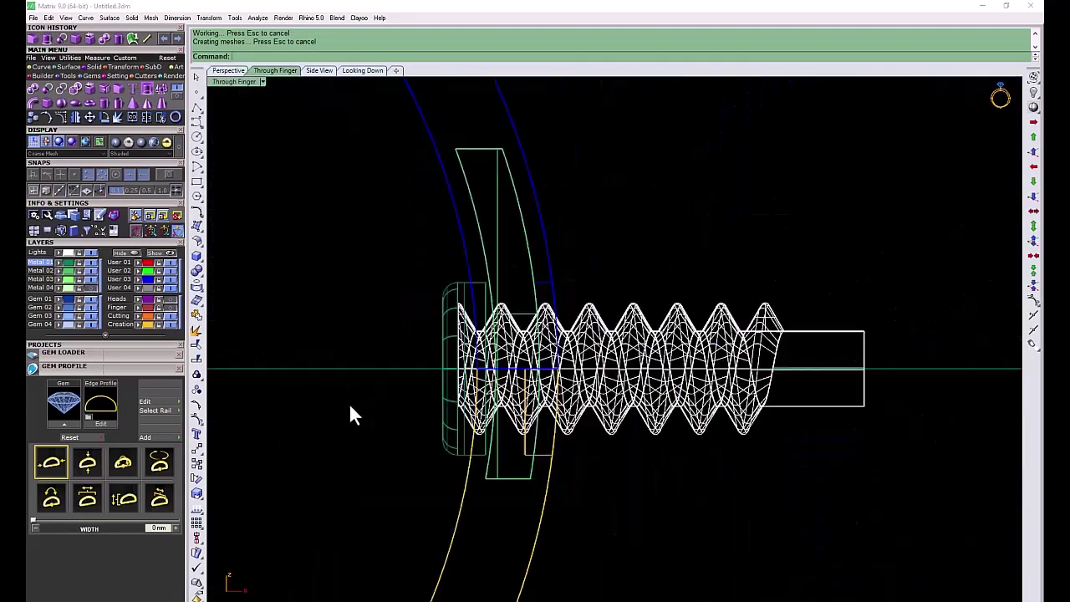
{"action": "left_click", "coordinate": [769, 332]}
{"action": "left_click_drag", "start_coordinate": [668, 366], "coordinate": [626, 395]}
{"action": "left_click", "coordinate": [669, 165]}
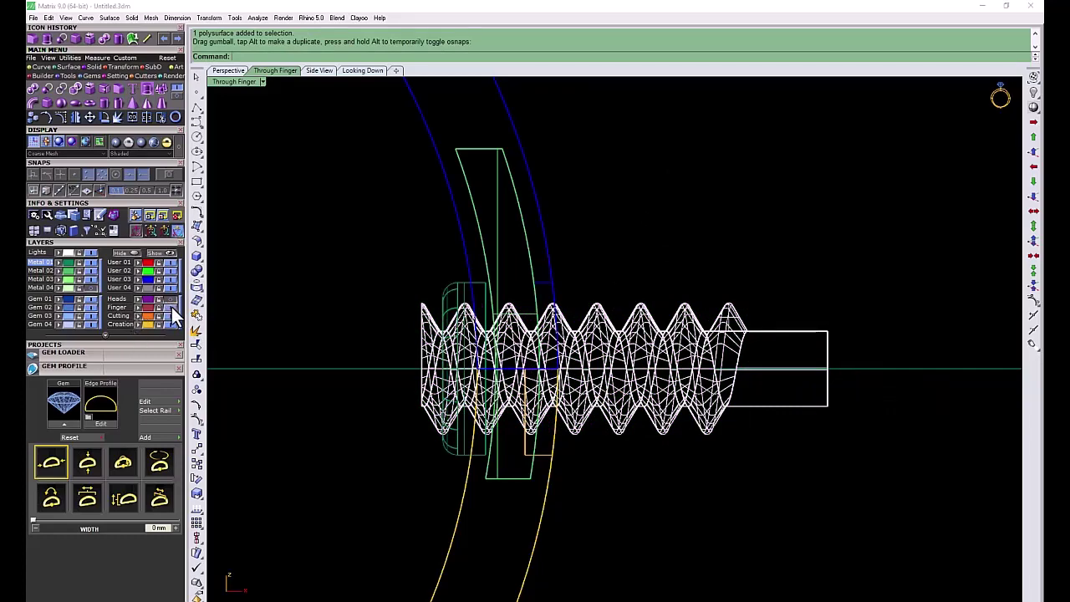
- Hide the Cutting layer and delete the leftover solid beside the band
{"action": "double_click", "coordinate": [229, 81]}
{"action": "scroll", "coordinate": [323, 308], "scroll_direction": "down", "scroll_amount": 2}
{"action": "scroll", "coordinate": [322, 465], "scroll_direction": "down", "scroll_amount": 3}
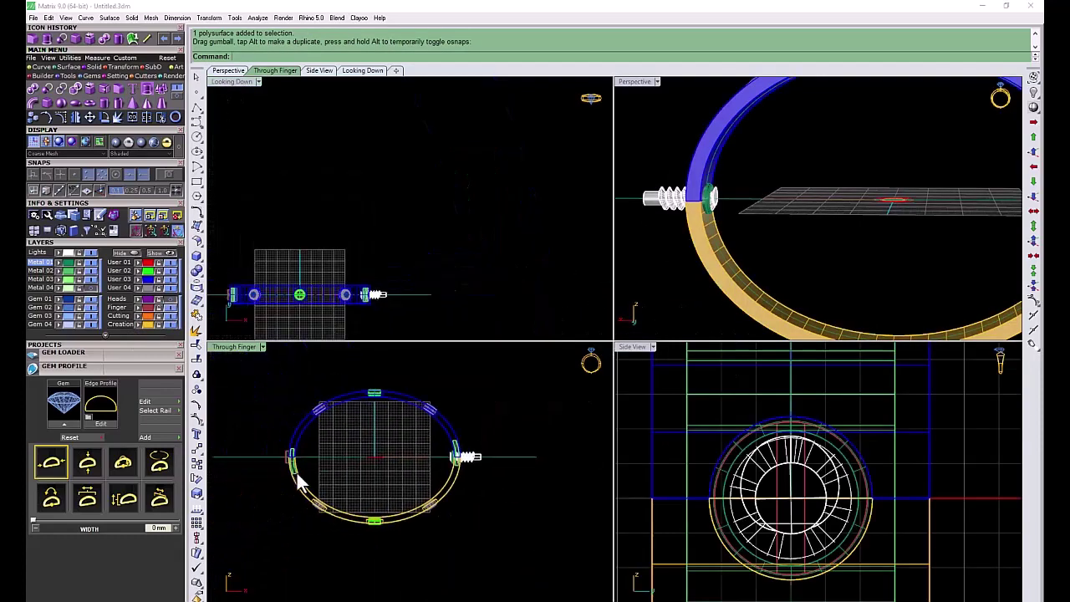
{"action": "scroll", "coordinate": [235, 389], "scroll_direction": "up", "scroll_amount": 5}
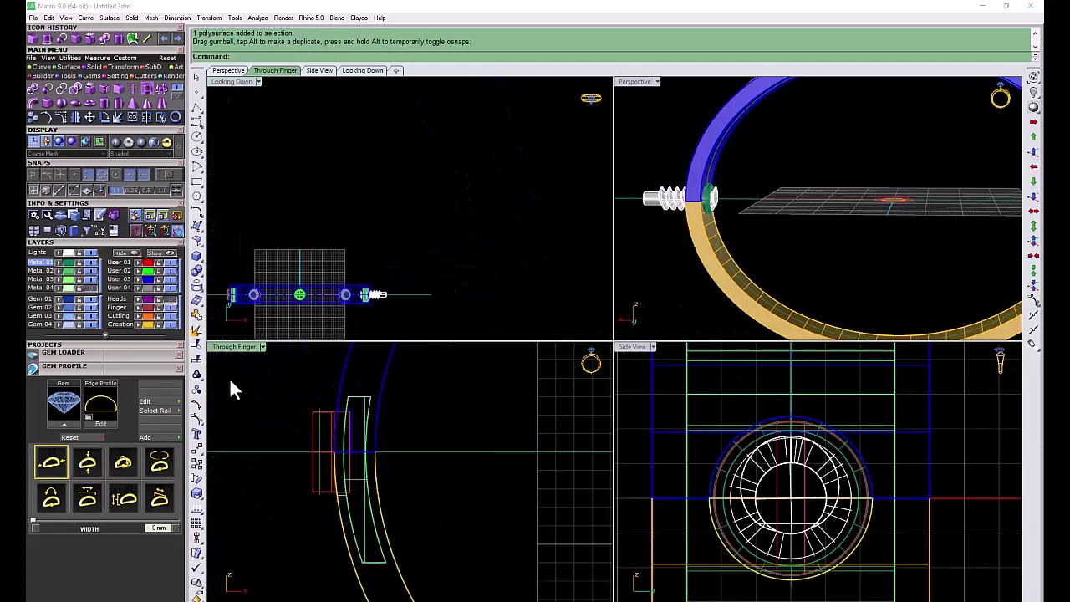
{"action": "left_click", "coordinate": [172, 316]}
{"action": "scroll", "coordinate": [443, 474], "scroll_direction": "down", "scroll_amount": 5}
{"action": "scroll", "coordinate": [387, 500], "scroll_direction": "up", "scroll_amount": 1}
{"action": "left_click", "coordinate": [91, 298]}
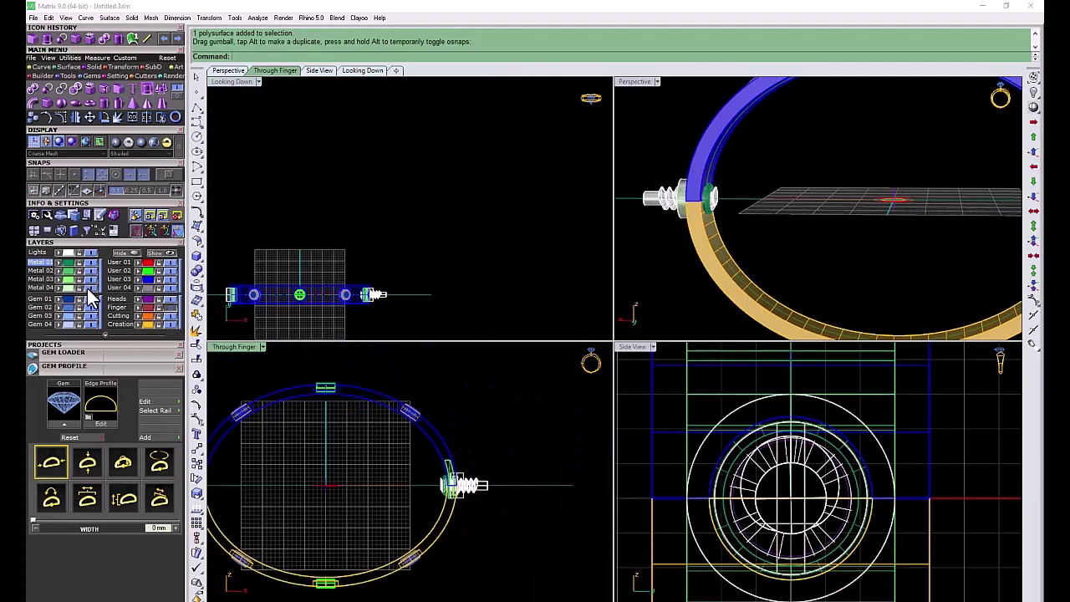
{"action": "scroll", "coordinate": [359, 496], "scroll_direction": "down", "scroll_amount": 2}
{"action": "scroll", "coordinate": [266, 477], "scroll_direction": "up", "scroll_amount": 4}
{"action": "scroll", "coordinate": [268, 451], "scroll_direction": "up", "scroll_amount": 2}
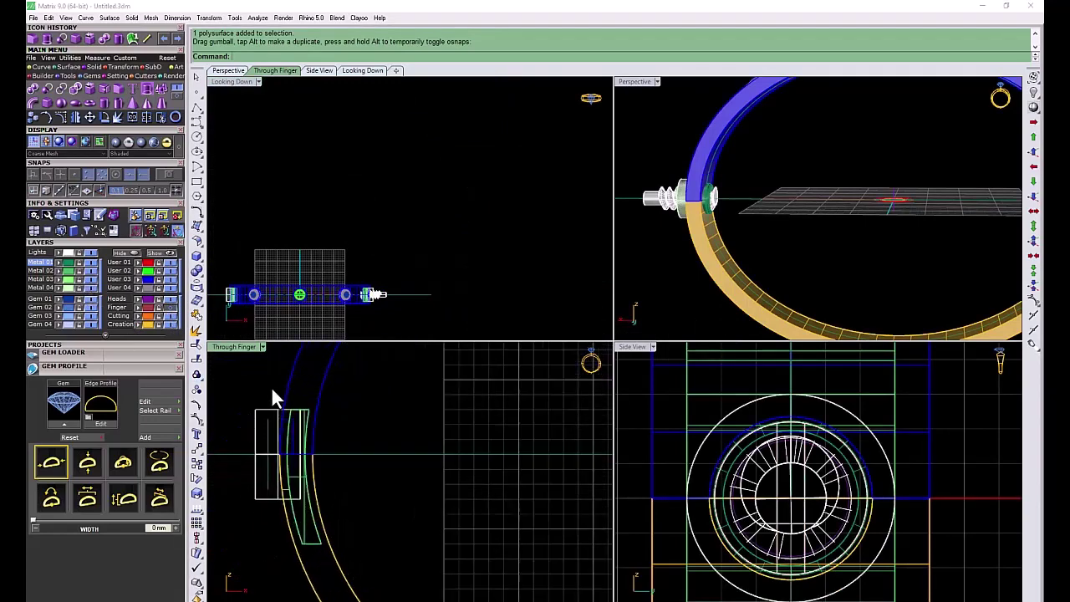
{"action": "key", "text": "Delete"}
- Delete the screw copy, nudge the cap 0.343 toward the band, and reshow the screw layer
{"action": "scroll", "coordinate": [255, 430], "scroll_direction": "down", "scroll_amount": 5}
{"action": "scroll", "coordinate": [482, 426], "scroll_direction": "up", "scroll_amount": 5}
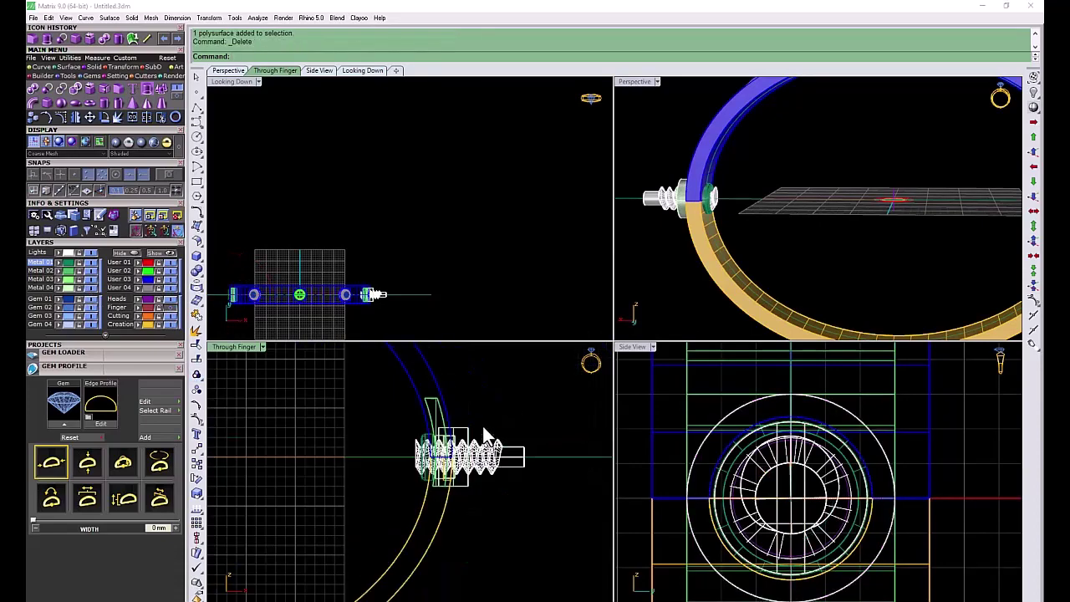
{"action": "scroll", "coordinate": [482, 425], "scroll_direction": "up", "scroll_amount": 2}
{"action": "left_click", "coordinate": [469, 437]}
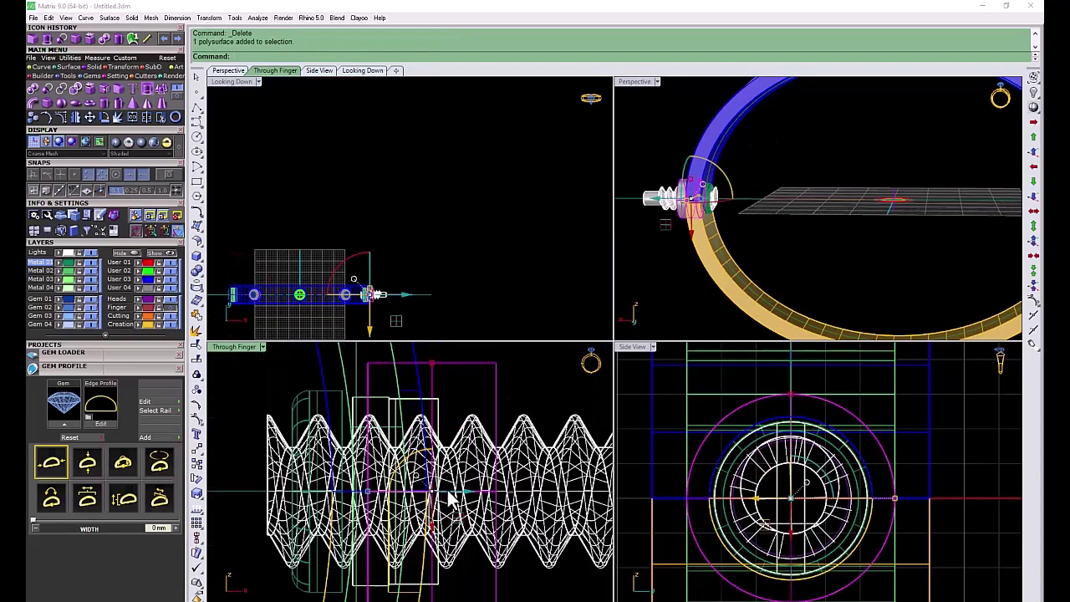
{"action": "key", "text": "Delete"}
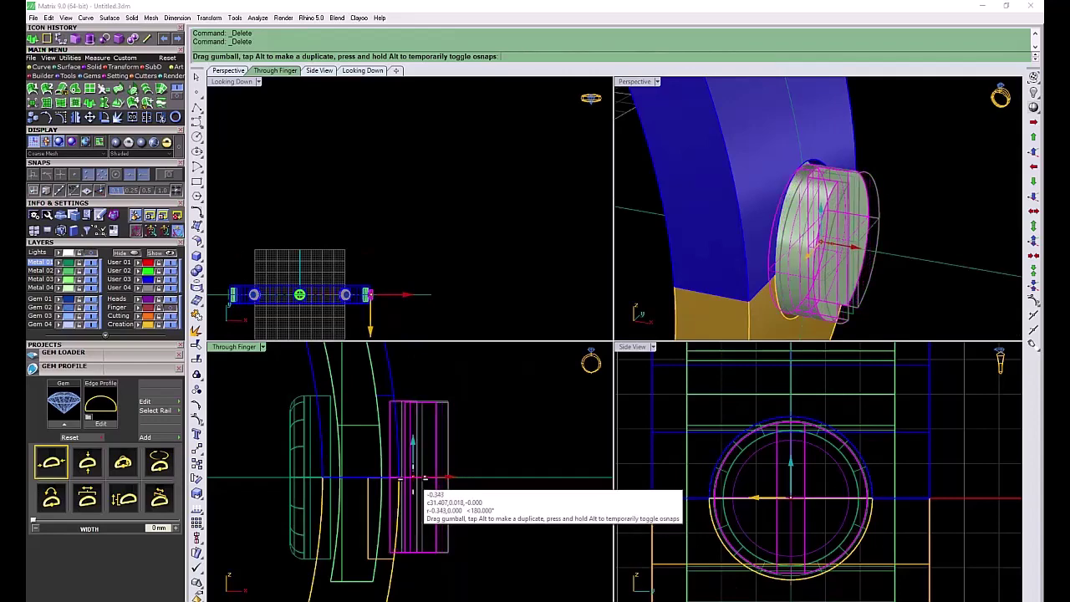
{"action": "left_click_drag", "start_coordinate": [424, 484], "coordinate": [418, 483]}
{"action": "left_click", "coordinate": [482, 407]}
{"action": "left_click", "coordinate": [97, 266]}
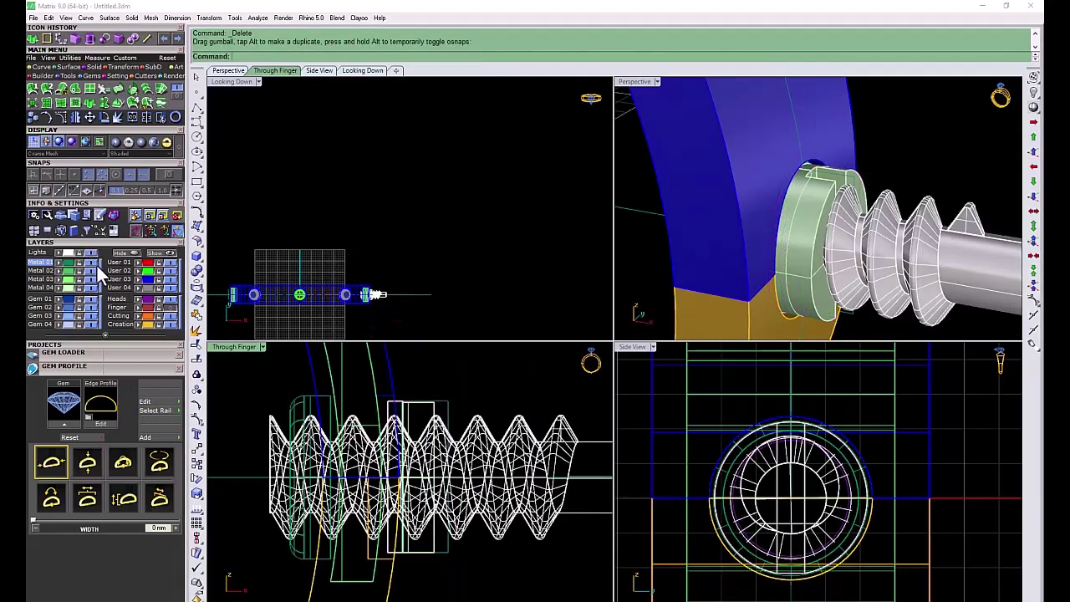
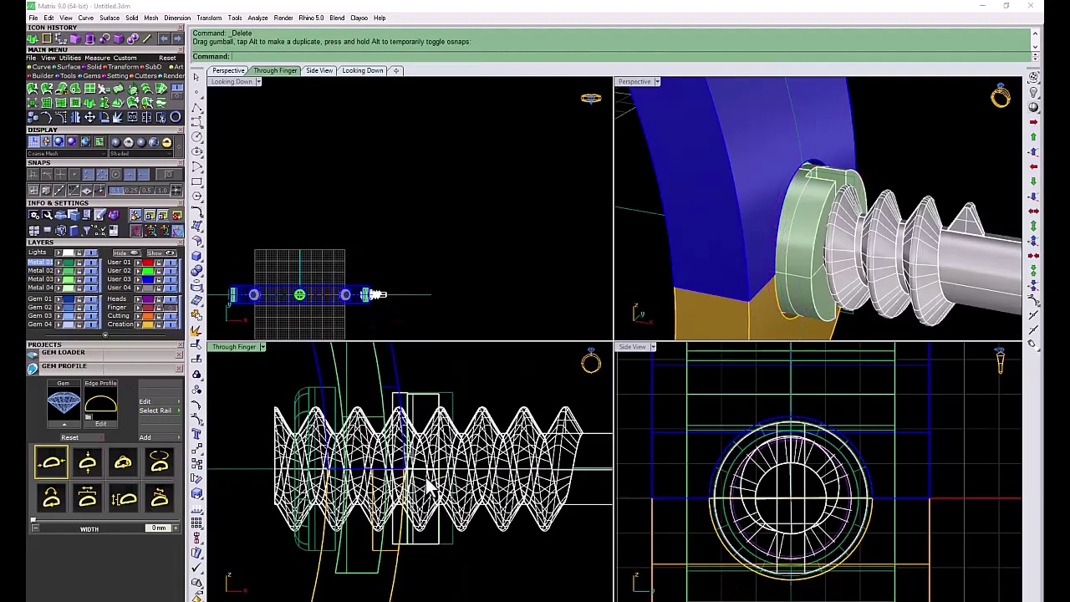
- Draw a box over the outer end of the threaded cutter
{"action": "left_click", "coordinate": [118, 39]}
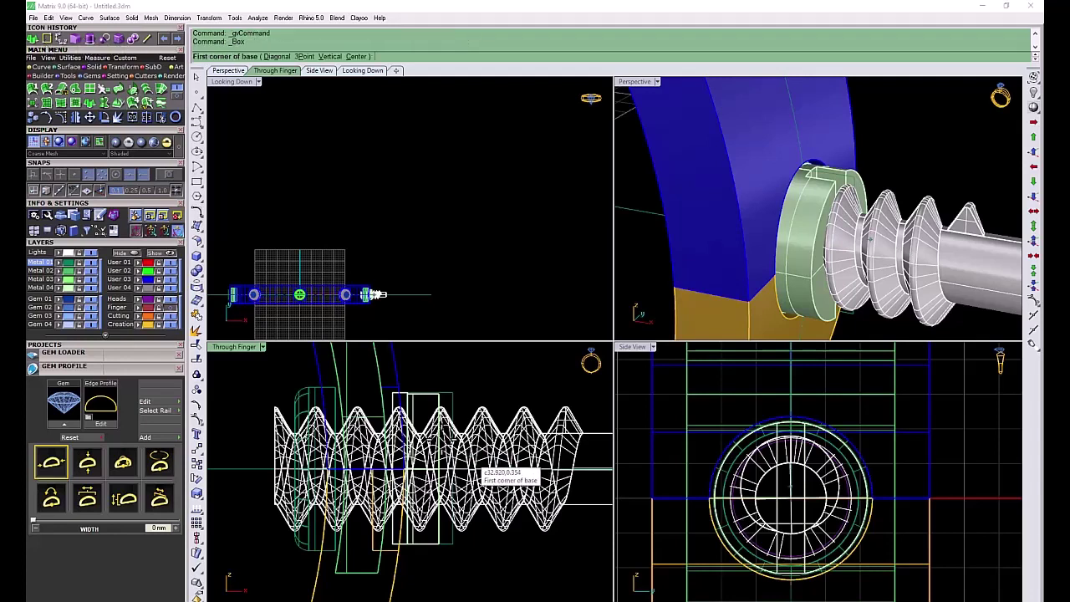
{"action": "left_click", "coordinate": [397, 359]}
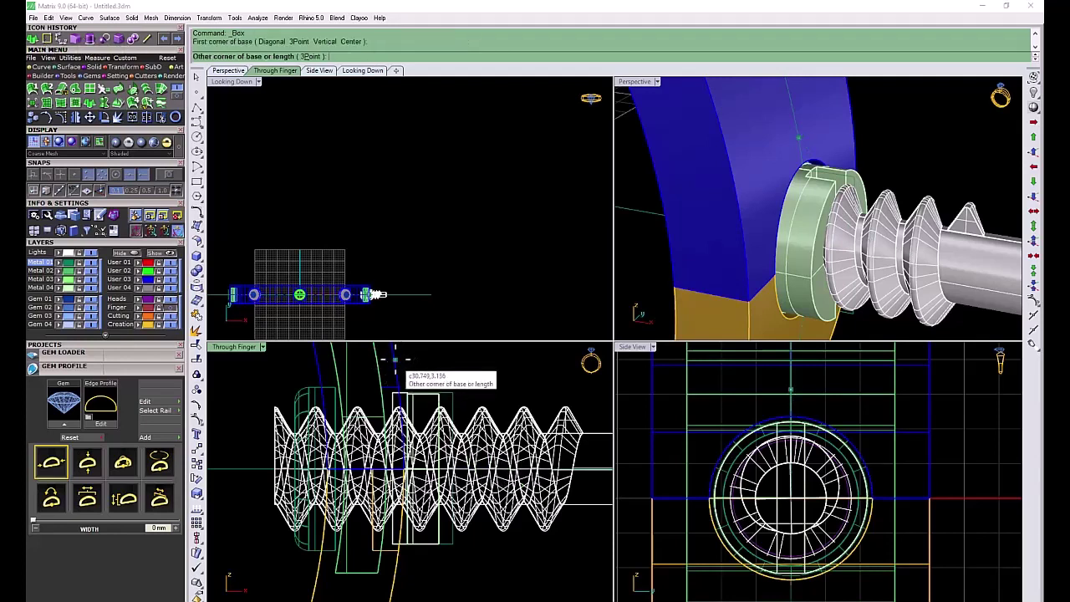
{"action": "left_click", "coordinate": [583, 575]}
{"action": "scroll", "coordinate": [815, 522], "scroll_direction": "down", "scroll_amount": 1}
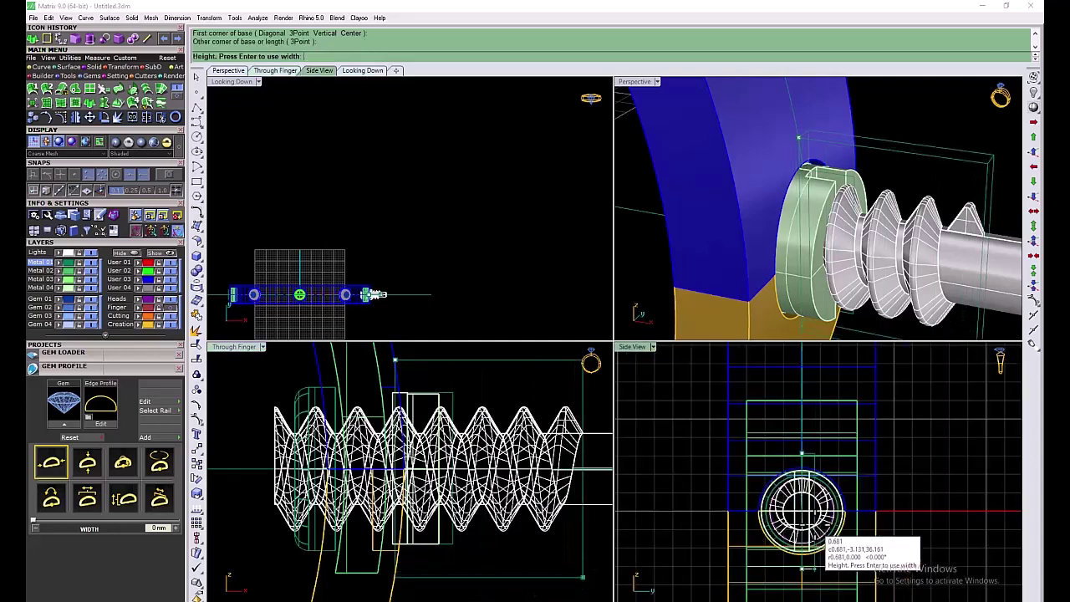
{"action": "scroll", "coordinate": [815, 523], "scroll_direction": "down", "scroll_amount": 2}
{"action": "left_click", "coordinate": [937, 518]}
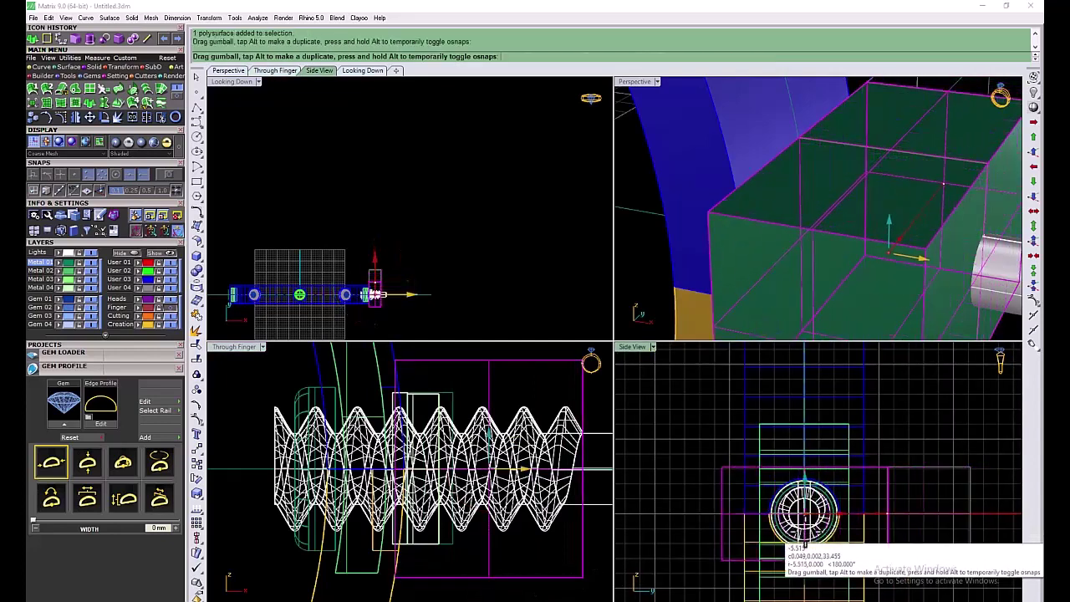
{"action": "scroll", "coordinate": [412, 443], "scroll_direction": "down", "scroll_amount": 1}
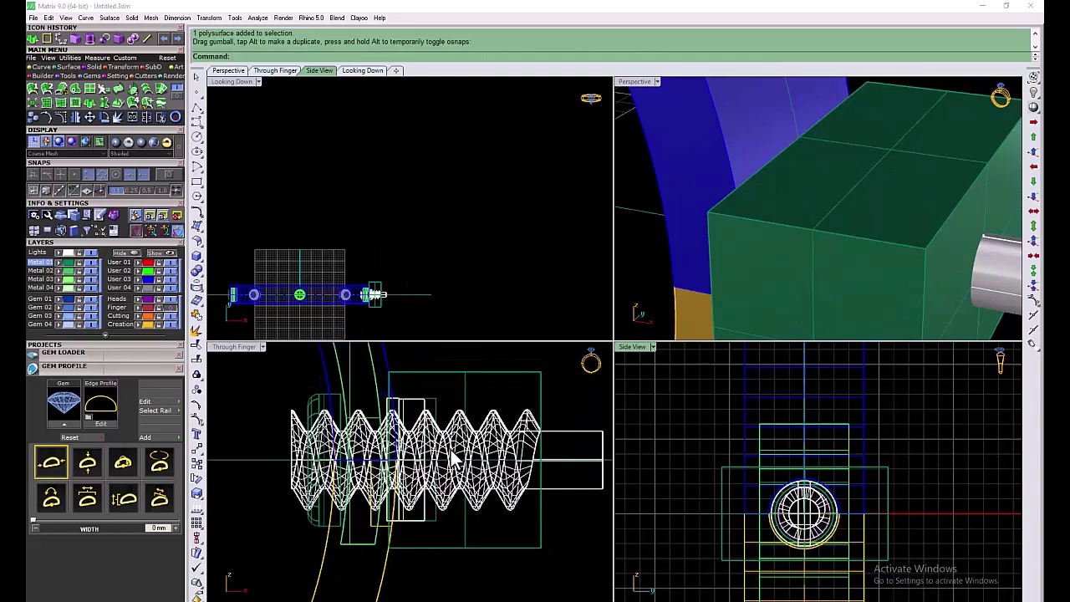
- Subtract the box from the threaded cutter, removing its protruding end
{"action": "left_click", "coordinate": [104, 39]}
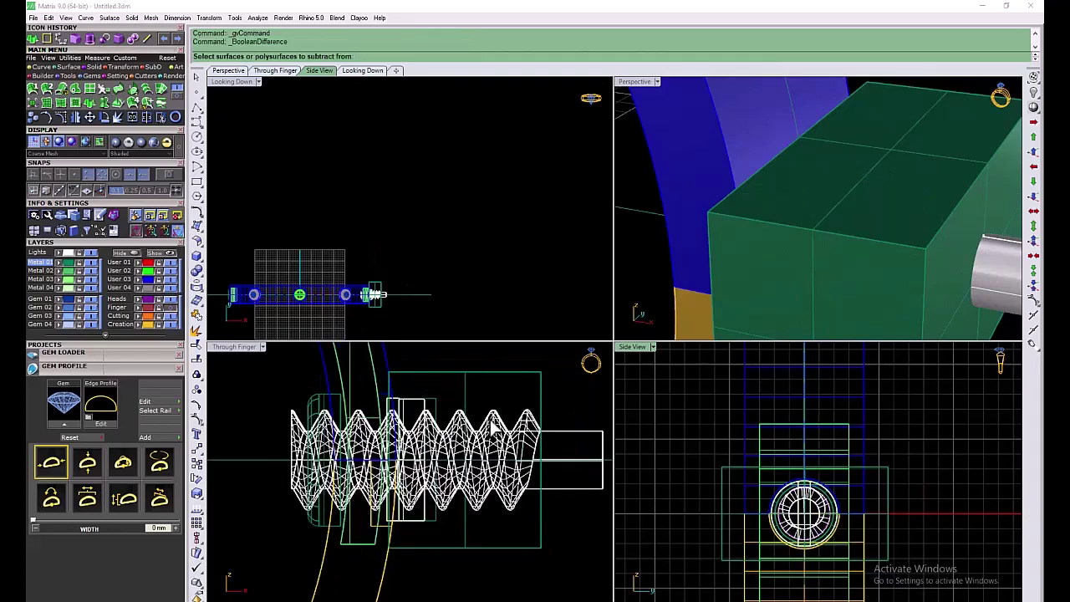
{"action": "left_click", "coordinate": [551, 399]}
{"action": "key", "text": "Return"}
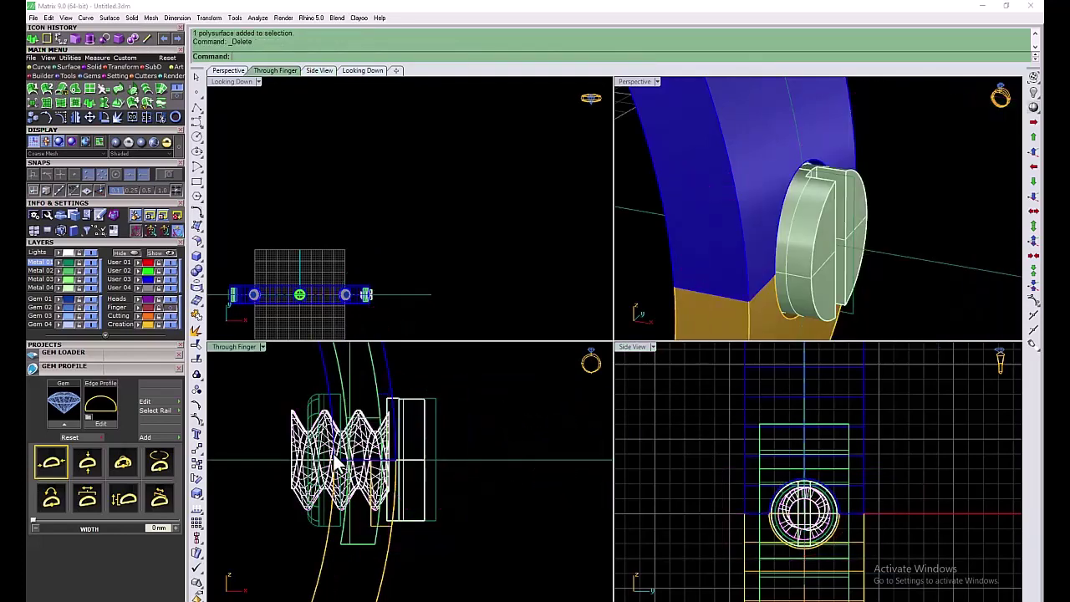
{"action": "left_click", "coordinate": [413, 411]}
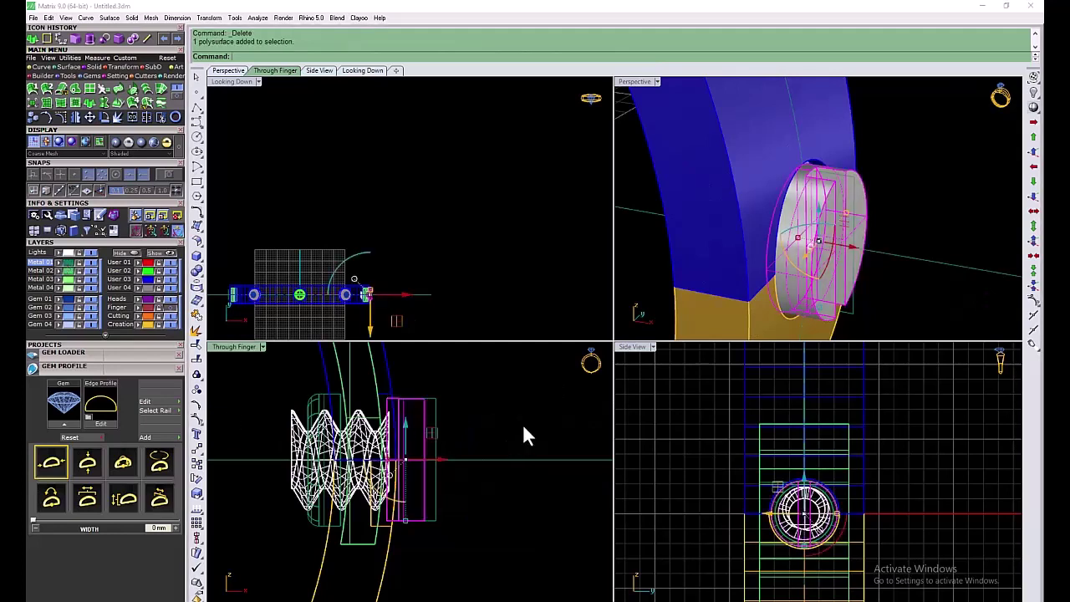
{"action": "left_click", "coordinate": [508, 428]}
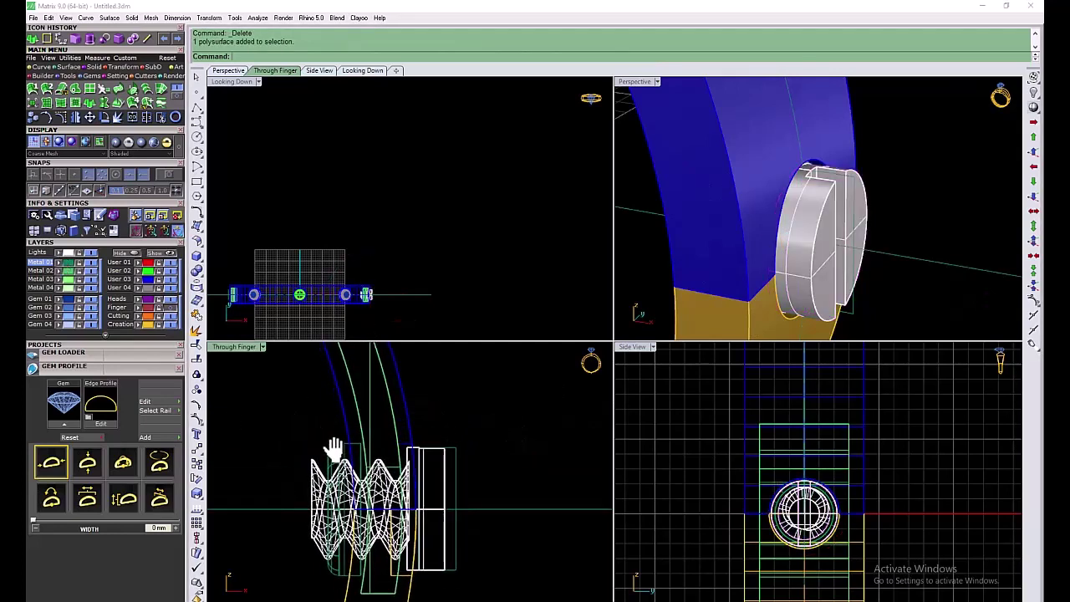
{"action": "scroll", "coordinate": [368, 460], "scroll_direction": "down", "scroll_amount": 3}
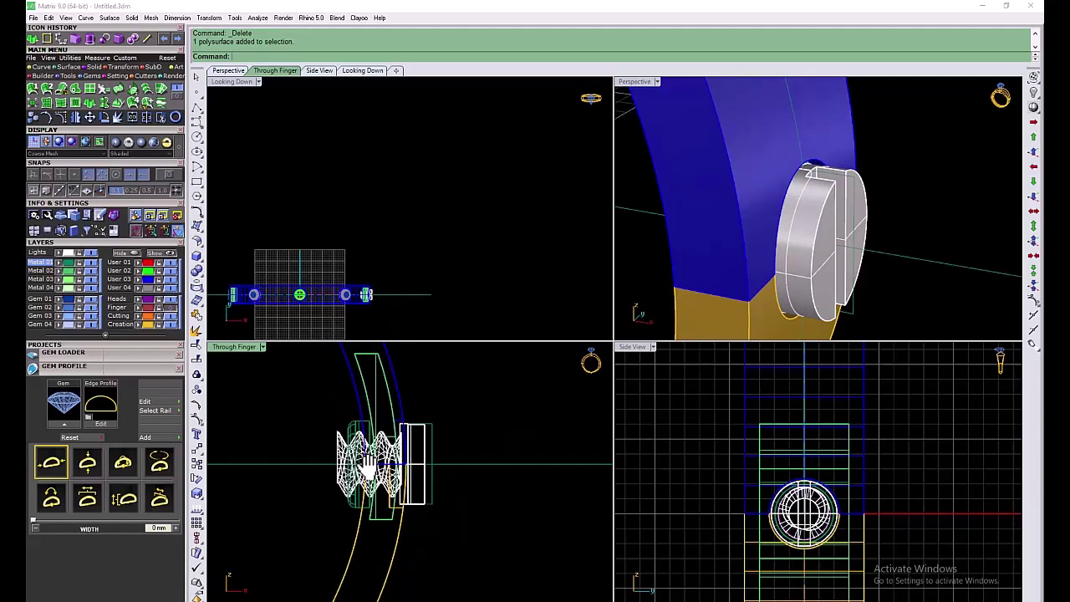
{"action": "scroll", "coordinate": [427, 460], "scroll_direction": "up", "scroll_amount": 2}
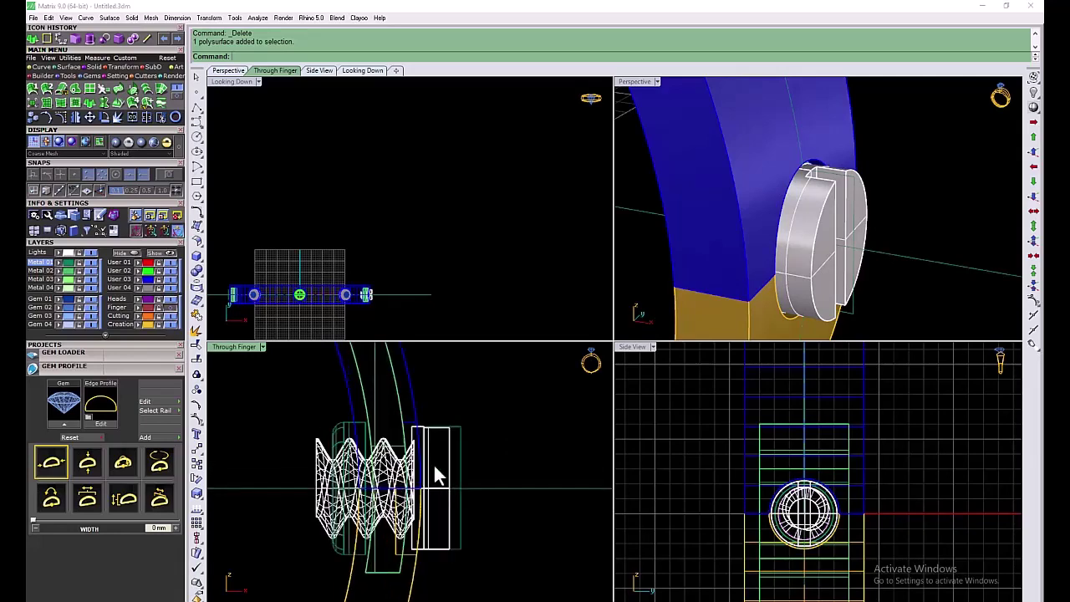
- Select the screw head and threaded cutter together
{"action": "left_click", "coordinate": [441, 455]}
{"action": "left_click", "coordinate": [396, 462], "text": "shift"}
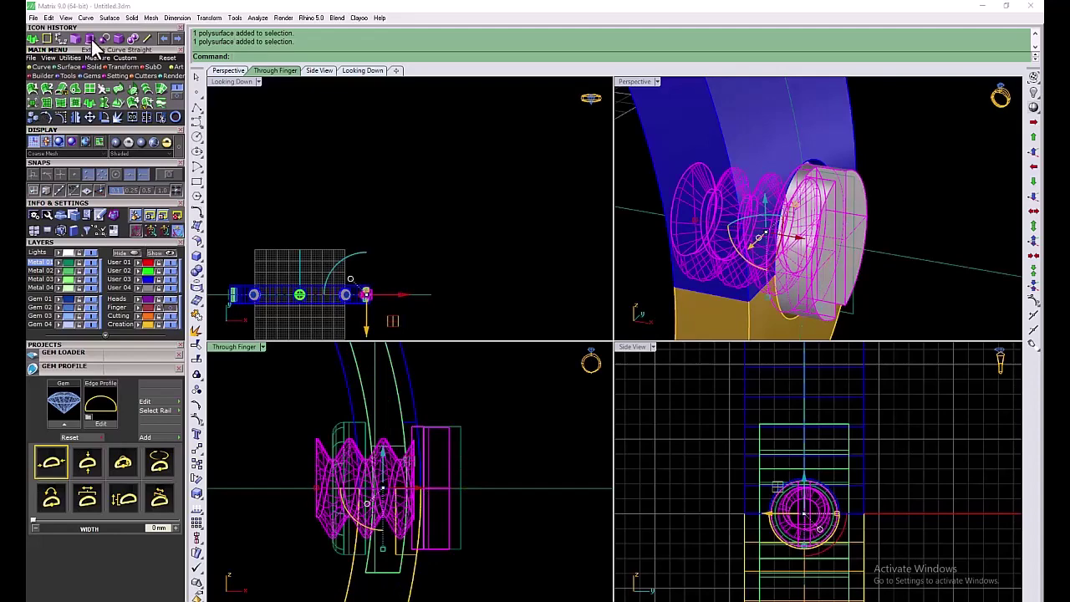
{"action": "left_click", "coordinate": [130, 48]}
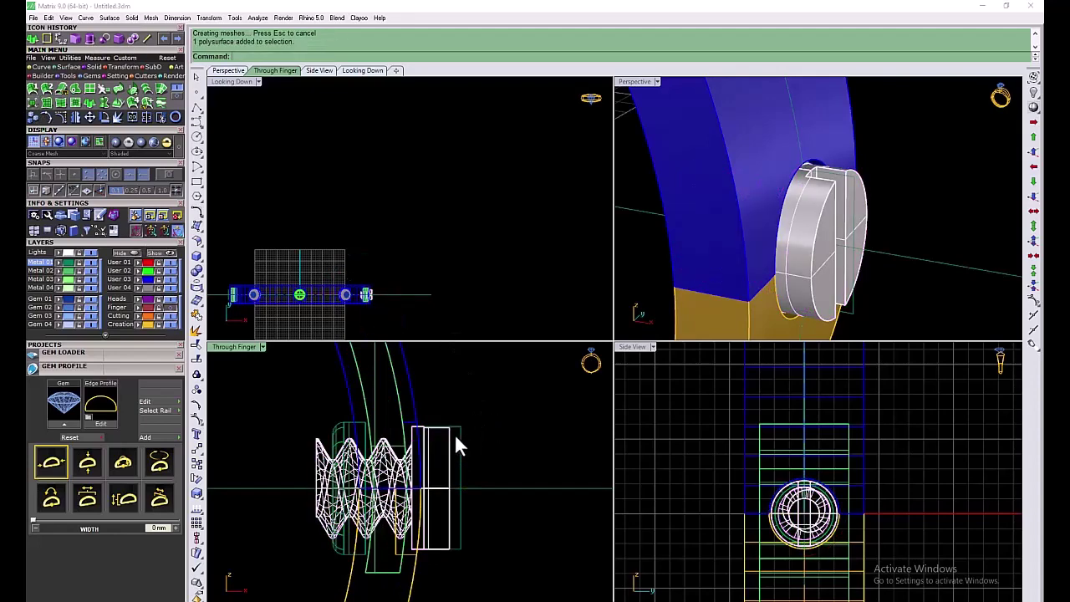
{"action": "left_click", "coordinate": [199, 286]}
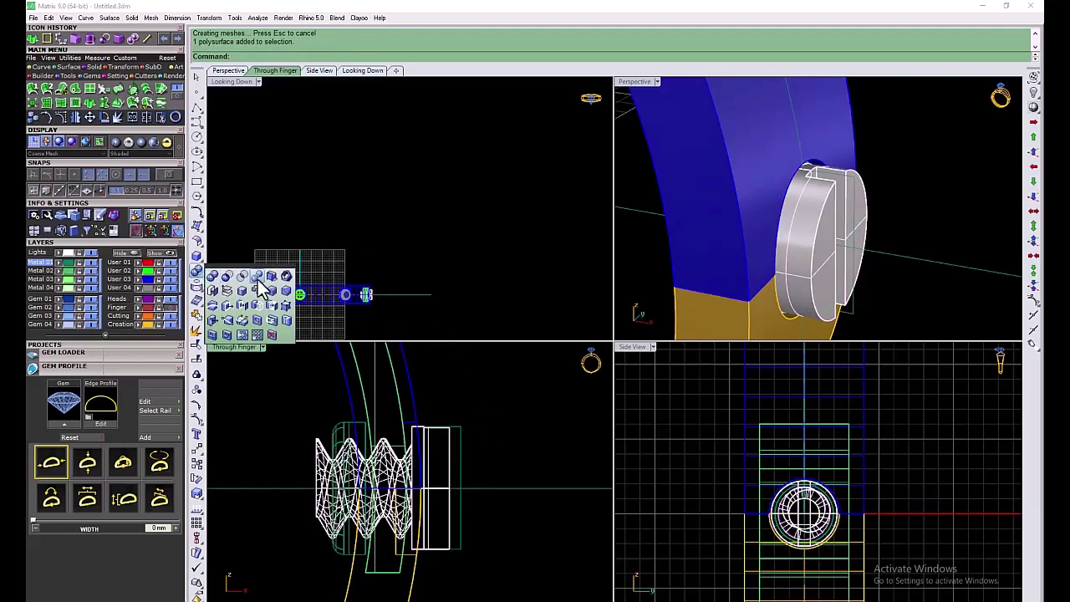
{"action": "left_click", "coordinate": [260, 286]}
{"action": "left_click", "coordinate": [449, 455]}
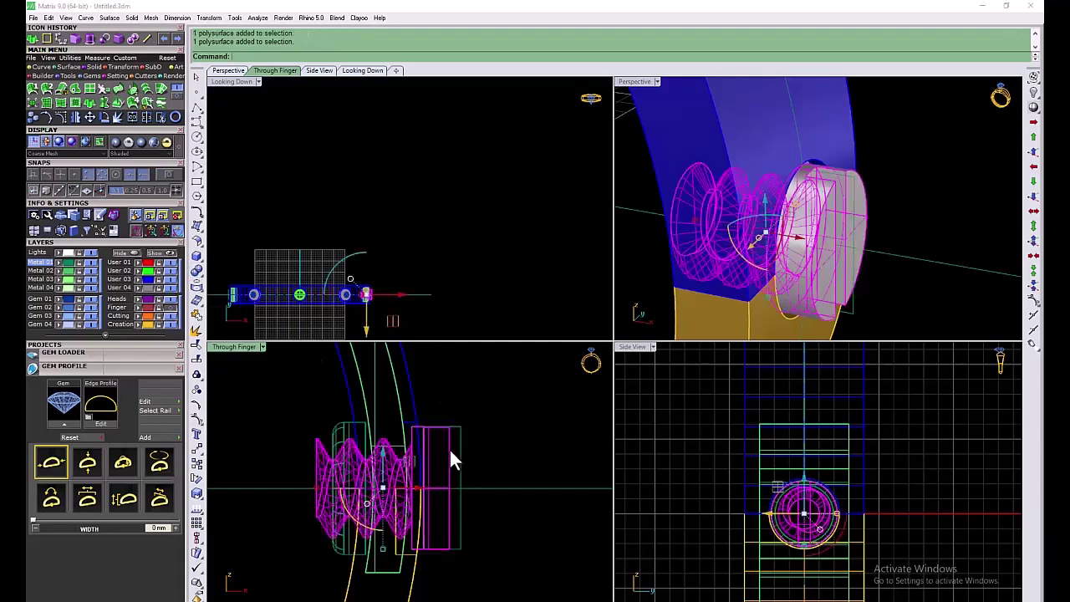
{"action": "left_click", "coordinate": [59, 119]}
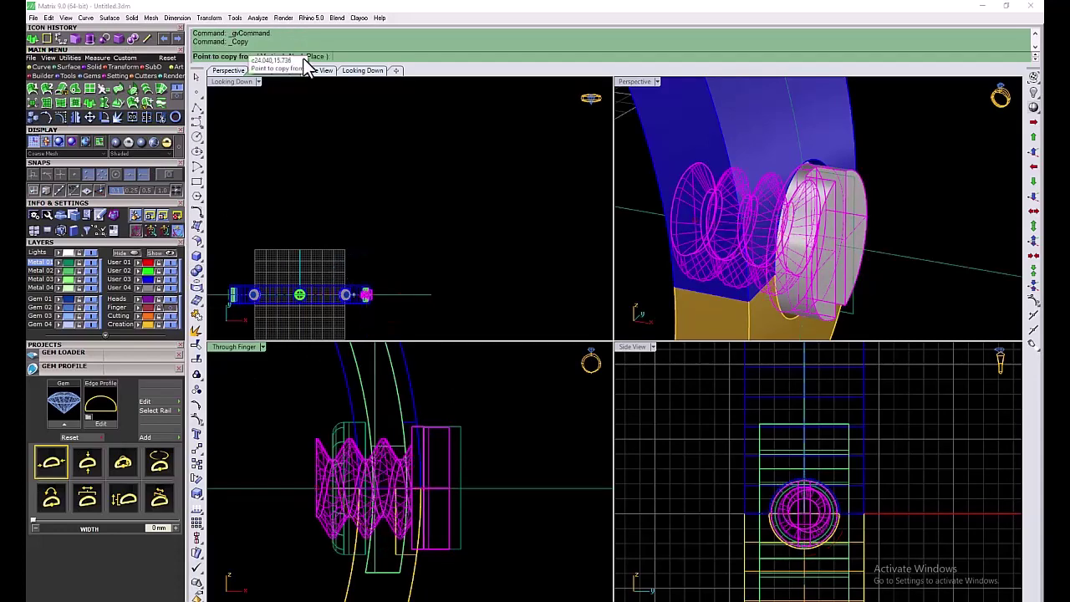
{"action": "left_click", "coordinate": [59, 324]}
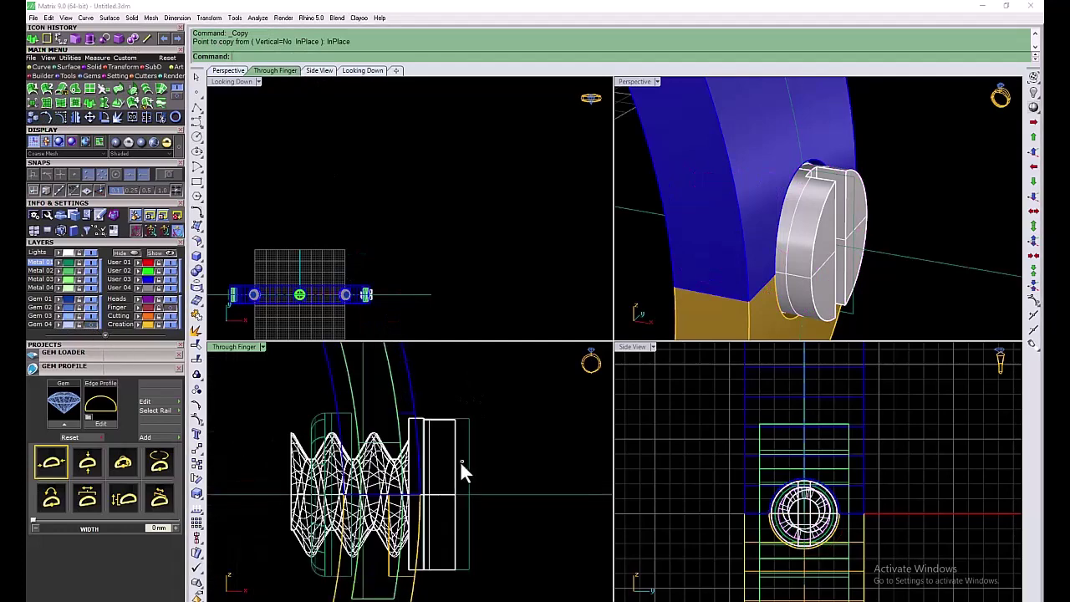
- Mirror a copy of the screw head and cutter across the ring's centre
{"action": "left_click", "coordinate": [433, 483]}
{"action": "scroll", "coordinate": [325, 423], "scroll_direction": "down", "scroll_amount": 5}
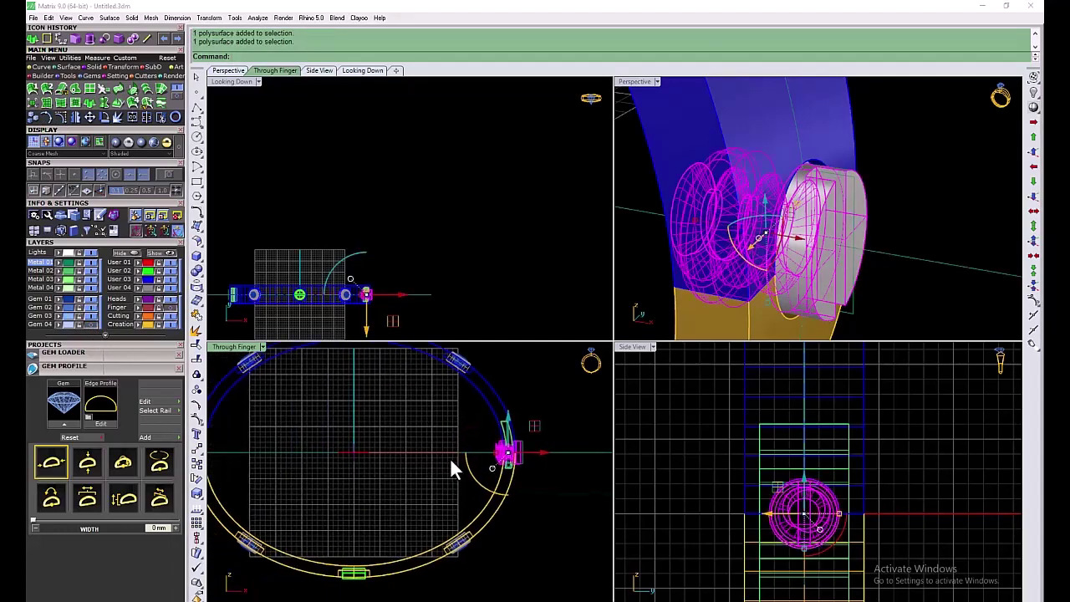
{"action": "right_click_drag", "start_coordinate": [449, 468], "coordinate": [470, 497]}
{"action": "key", "text": "Return"}
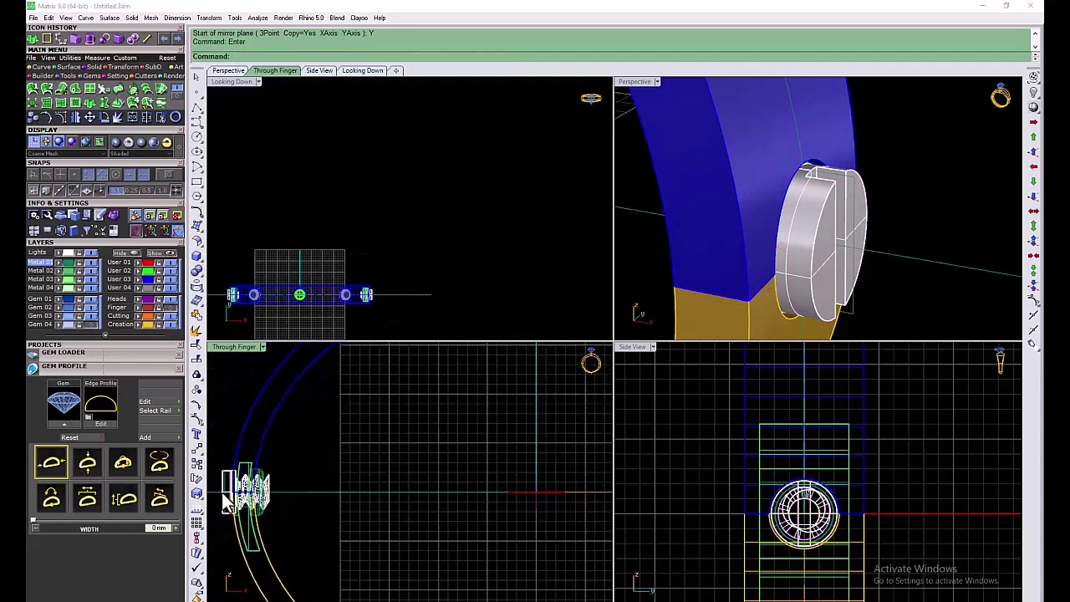
{"action": "scroll", "coordinate": [301, 493], "scroll_direction": "up", "scroll_amount": 3}
{"action": "scroll", "coordinate": [298, 490], "scroll_direction": "up", "scroll_amount": 2}
{"action": "right_click_drag", "start_coordinate": [299, 491], "coordinate": [390, 494]}
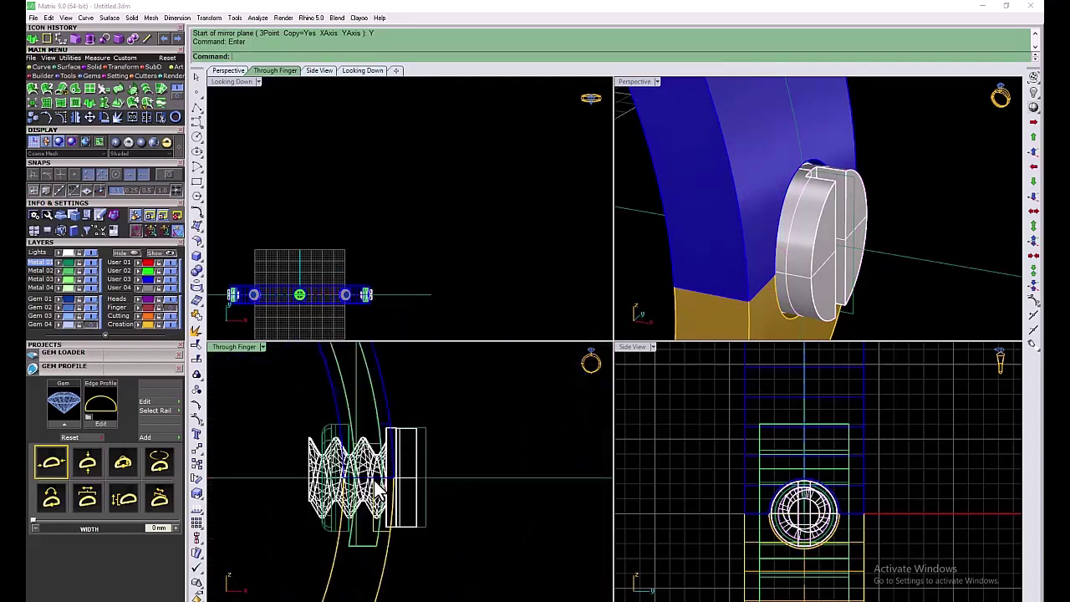
- Subtract the threaded cutters from the blue band and gold shank, inspect, then undo
{"action": "left_click", "coordinate": [330, 401]}
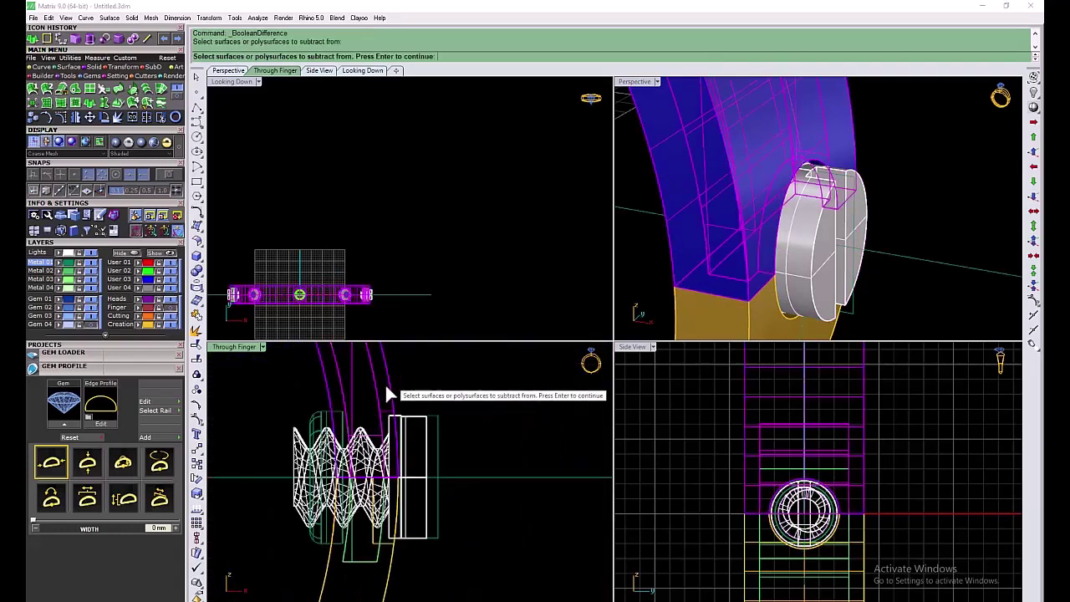
{"action": "left_click", "coordinate": [376, 571]}
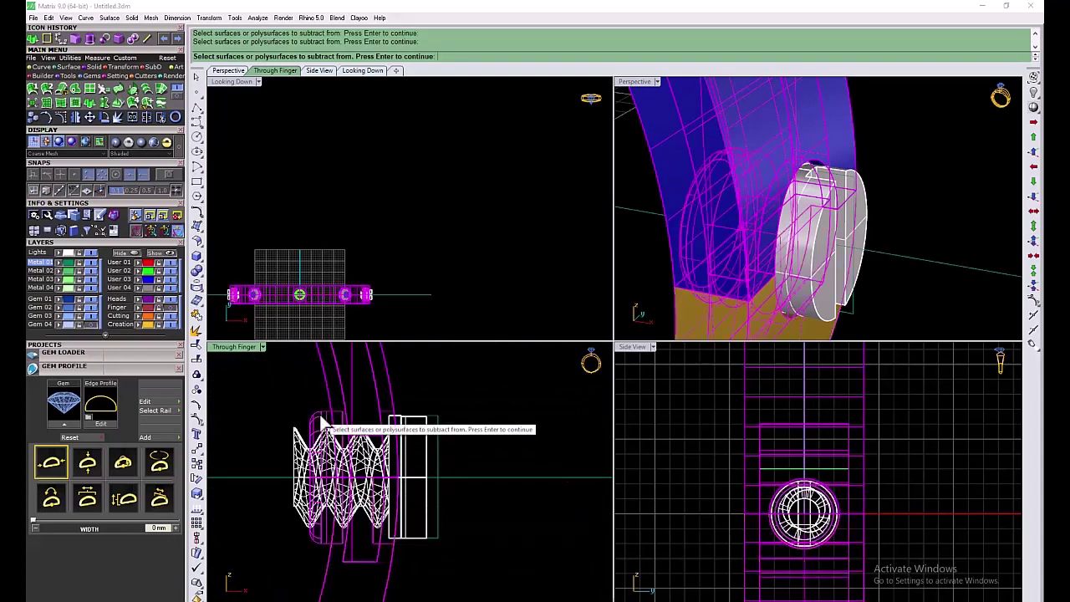
{"action": "key", "text": "Return"}
{"action": "left_click", "coordinate": [428, 454]}
{"action": "key", "text": "Return"}
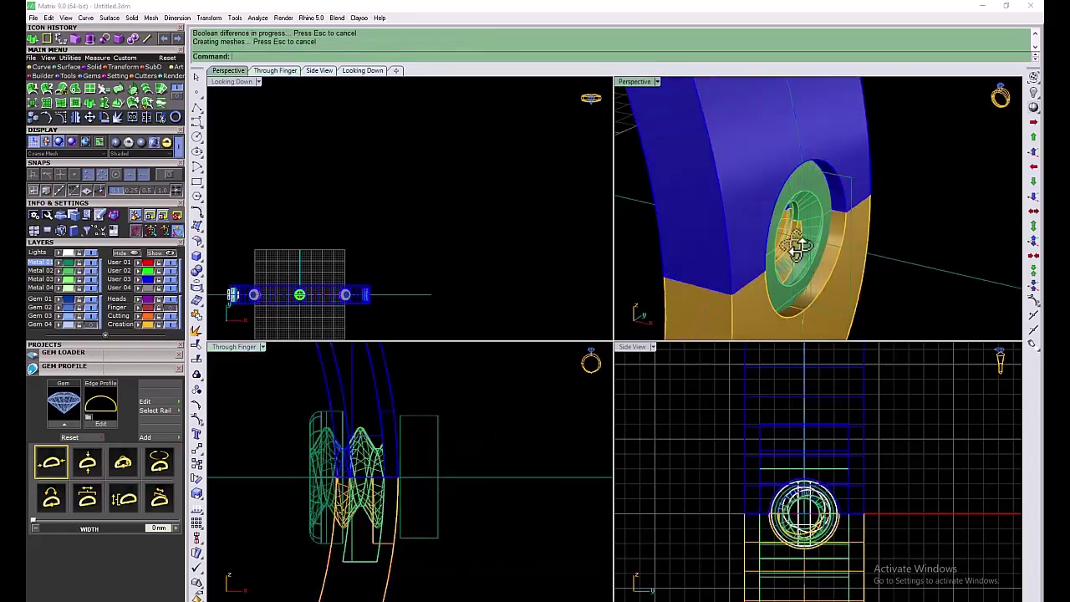
{"action": "right_click_drag", "start_coordinate": [759, 184], "coordinate": [701, 372]}
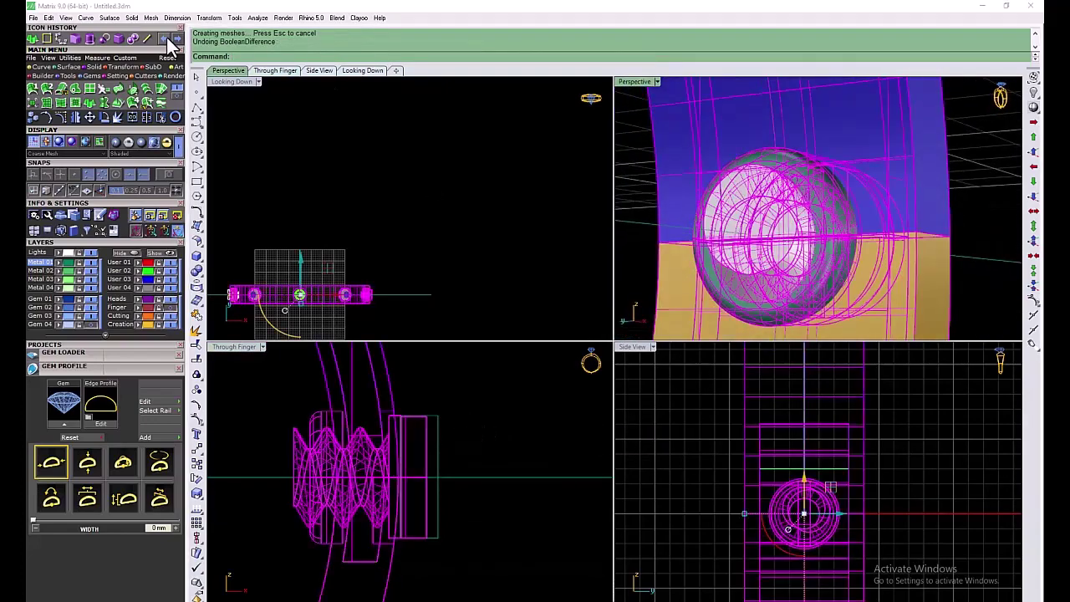
{"action": "left_click", "coordinate": [373, 356]}
- Redo the Boolean Difference, cutting the first screw recess into the band
{"action": "left_click", "coordinate": [106, 40]}
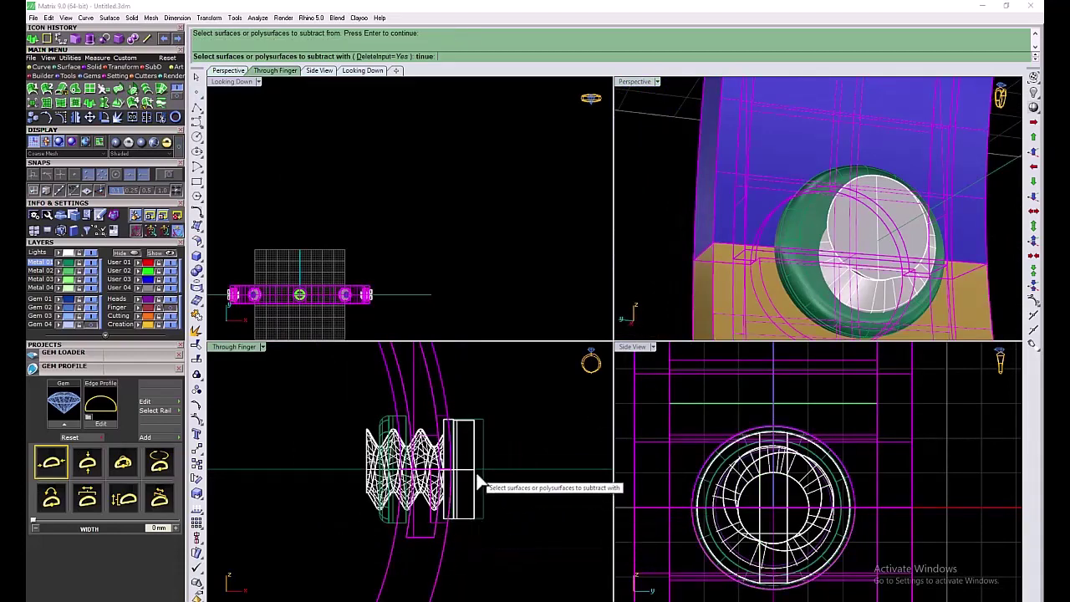
{"action": "key", "text": "Escape"}
{"action": "key", "text": "Return"}
{"action": "left_click", "coordinate": [435, 546]}
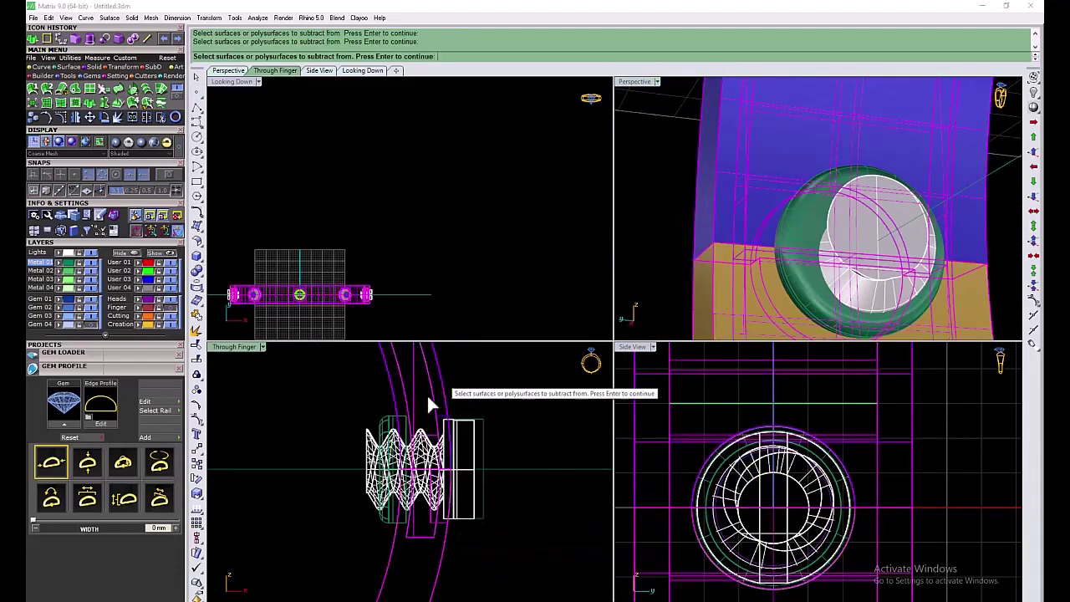
{"action": "key", "text": "Return"}
{"action": "left_click", "coordinate": [475, 451]}
{"action": "key", "text": "Return"}
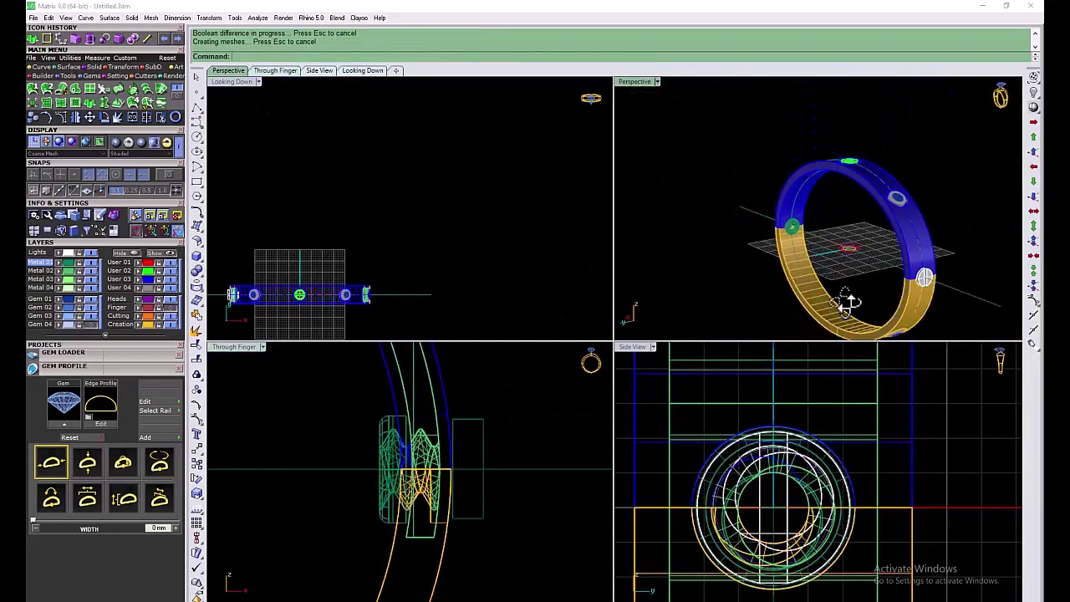
{"action": "scroll", "coordinate": [407, 502], "scroll_direction": "down", "scroll_amount": 3}
{"action": "scroll", "coordinate": [467, 506], "scroll_direction": "down", "scroll_amount": 2}
{"action": "scroll", "coordinate": [380, 447], "scroll_direction": "up", "scroll_amount": 6}
- Cut the second recess into the band using the cutters on the opposite side
{"action": "key", "text": "Return"}
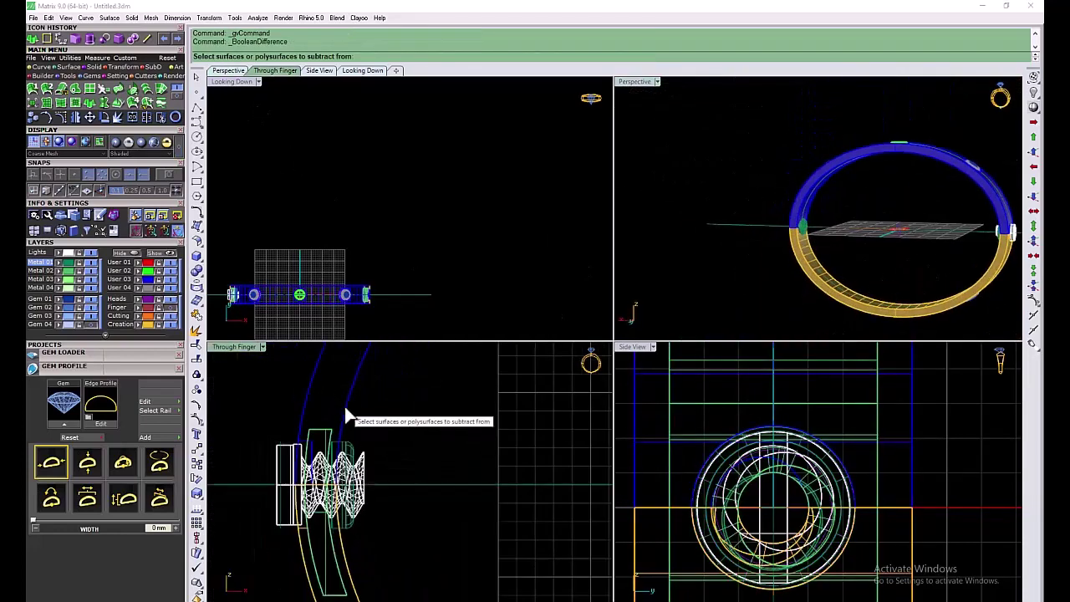
{"action": "left_click", "coordinate": [335, 441]}
{"action": "key", "text": "Return"}
{"action": "left_click", "coordinate": [293, 490]}
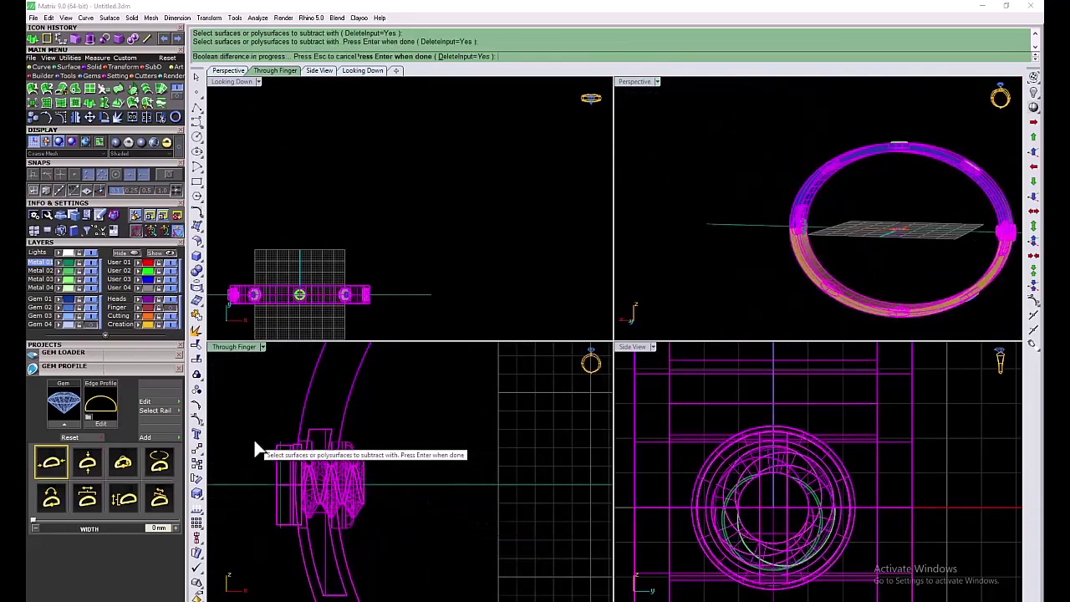
{"action": "key", "text": "Return"}
{"action": "scroll", "coordinate": [254, 437], "scroll_direction": "down", "scroll_amount": 4}
{"action": "scroll", "coordinate": [522, 452], "scroll_direction": "up", "scroll_amount": 4}
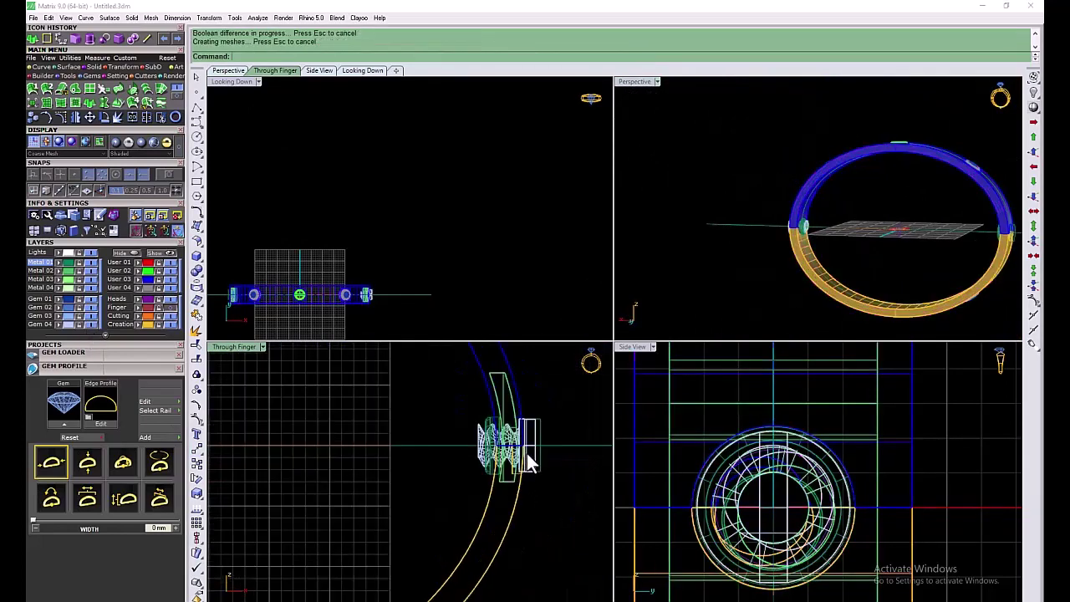
- Select the screw head on the band and mirror it to the other side
{"action": "left_click", "coordinate": [547, 442]}
{"action": "left_click", "coordinate": [577, 456]}
{"action": "scroll", "coordinate": [521, 458], "scroll_direction": "down", "scroll_amount": 3}
{"action": "scroll", "coordinate": [521, 458], "scroll_direction": "down", "scroll_amount": 2}
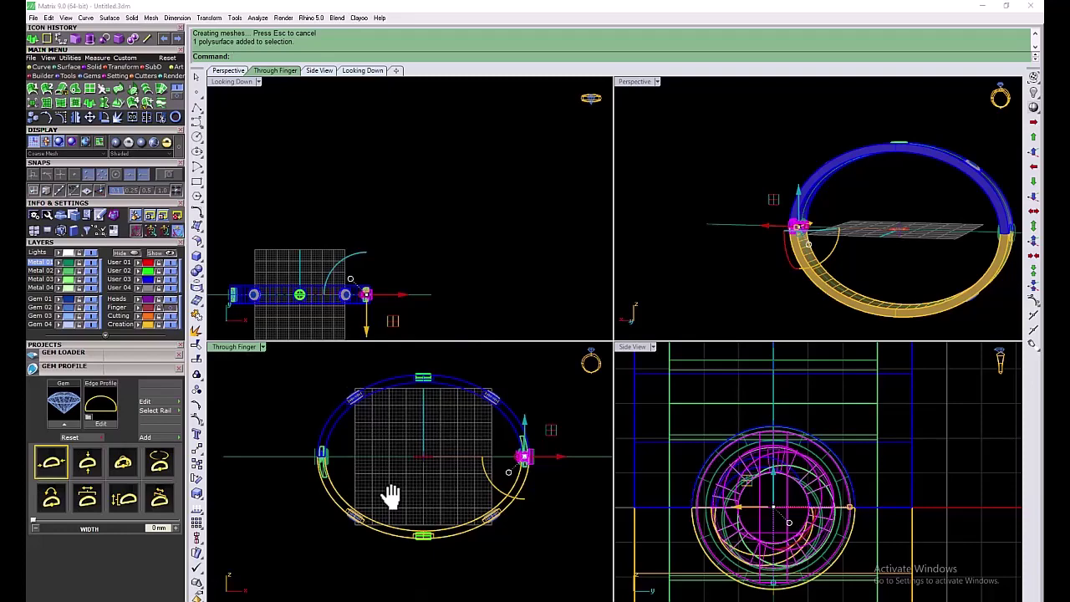
{"action": "key", "text": "Return"}
- Offset the band's inner arc by 0.8 in the through-finger view
{"action": "double_click", "coordinate": [227, 348]}
{"action": "scroll", "coordinate": [316, 368], "scroll_direction": "up", "scroll_amount": 4}
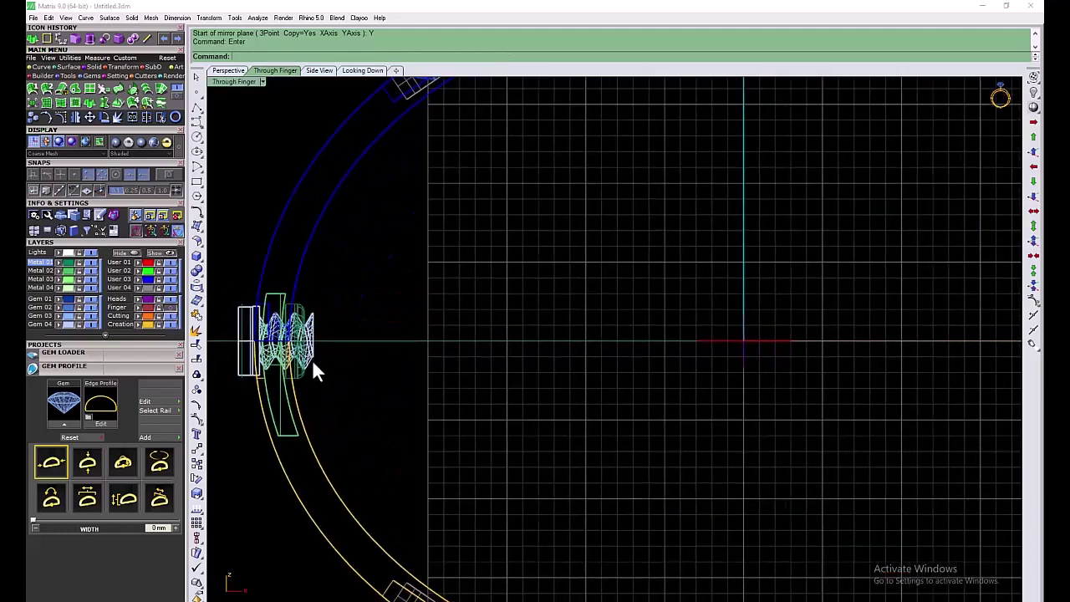
{"action": "left_click", "coordinate": [325, 223]}
{"action": "left_click", "coordinate": [343, 248]}
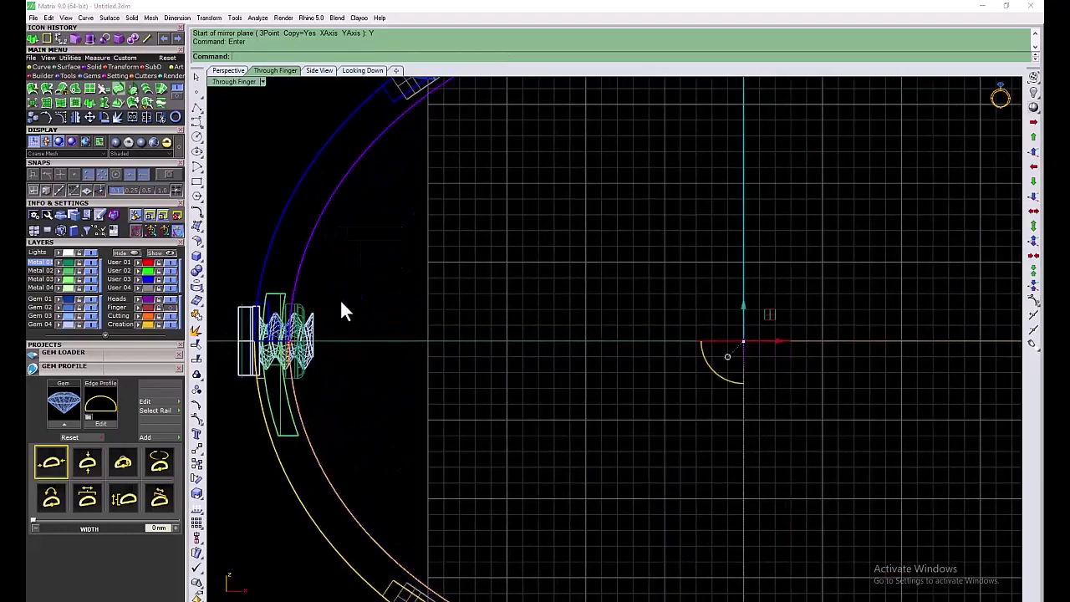
{"action": "left_click", "coordinate": [62, 80]}
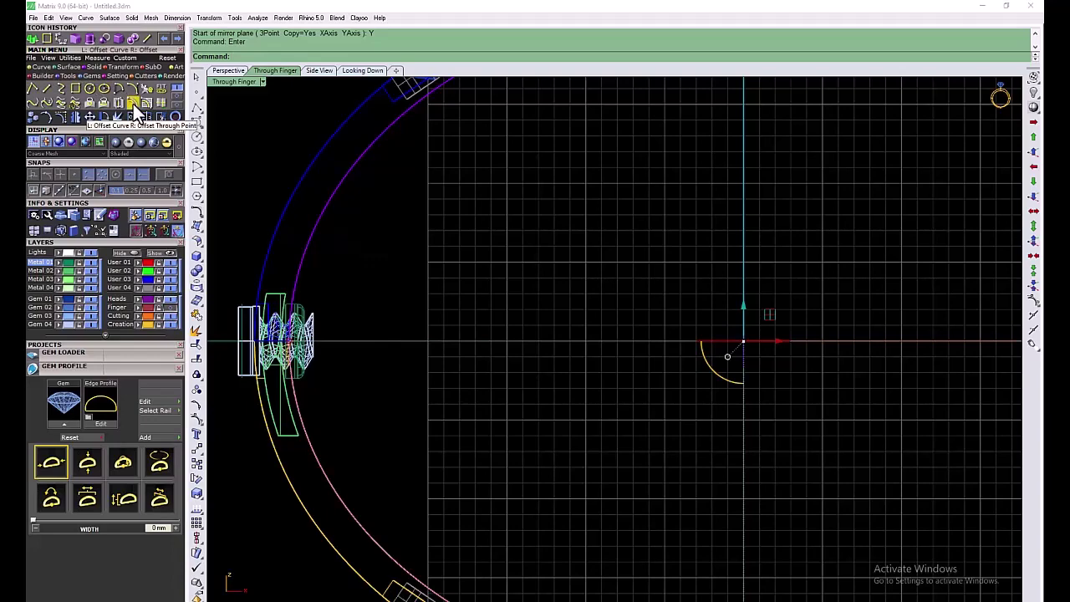
{"action": "left_click", "coordinate": [133, 103]}
{"action": "type", "text": ".8"}
{"action": "key", "text": "Return"}
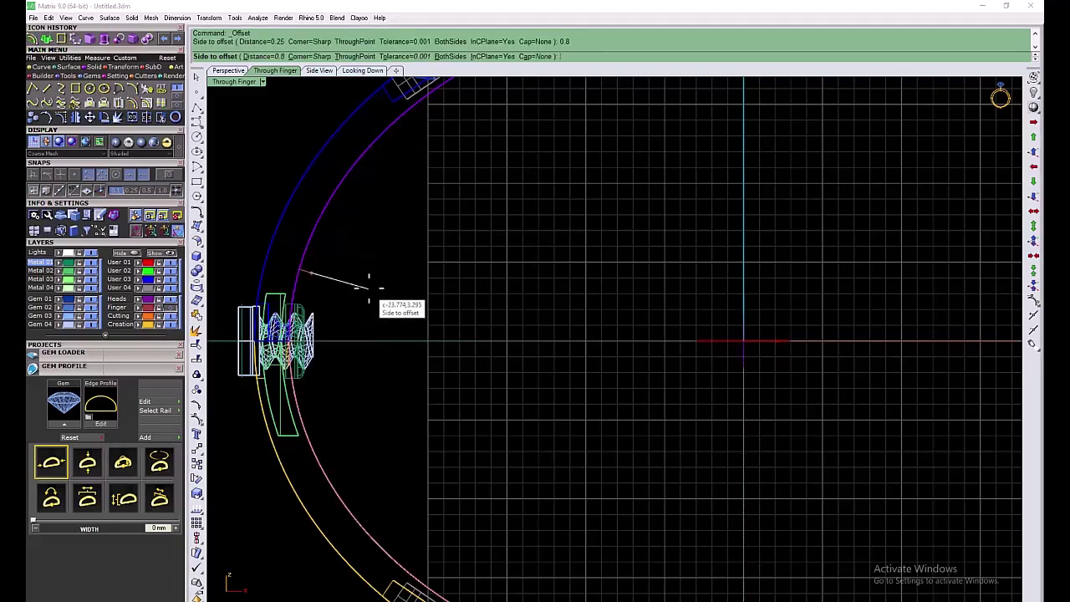
{"action": "scroll", "coordinate": [369, 318], "scroll_direction": "up", "scroll_amount": 2}
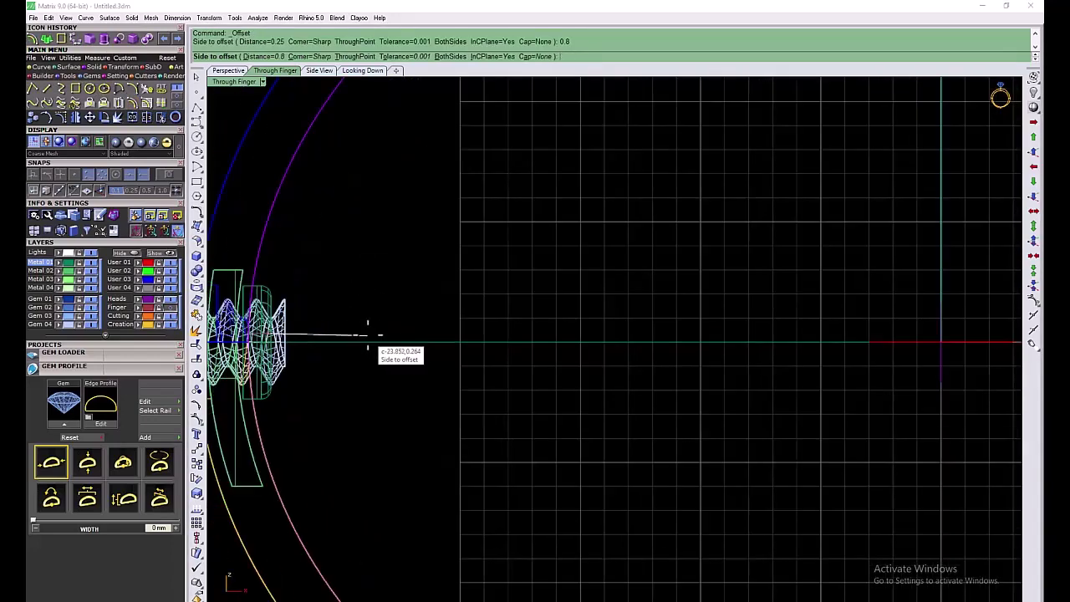
{"action": "left_click", "coordinate": [368, 336]}
{"action": "scroll", "coordinate": [347, 278], "scroll_direction": "down", "scroll_amount": 4}
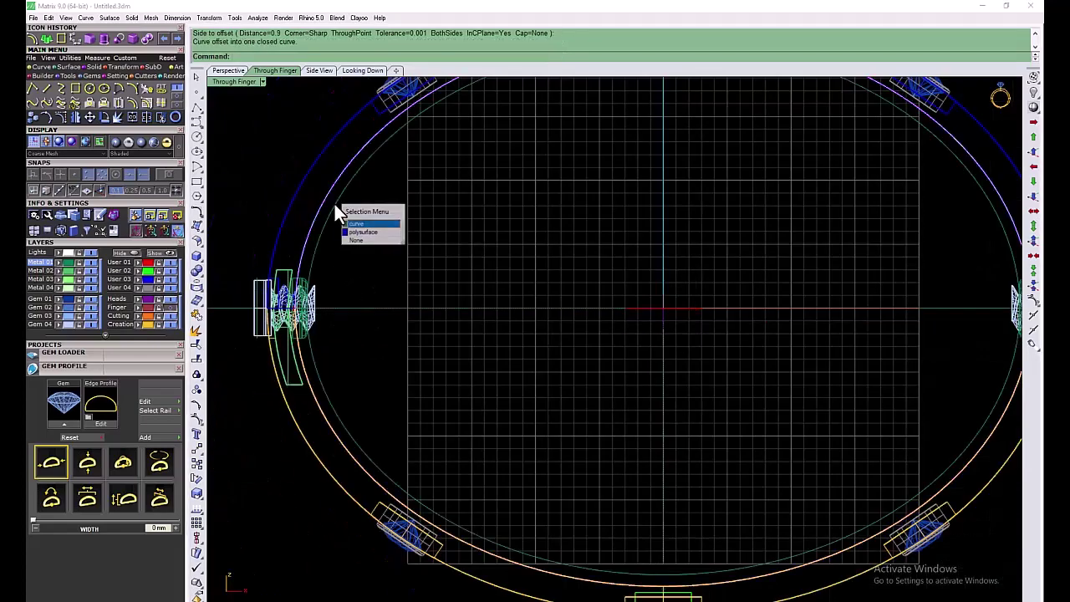
- Extrude the offset curve 4.7 both ways into a solid disc
{"action": "left_click", "coordinate": [340, 220]}
{"action": "left_click", "coordinate": [104, 39]}
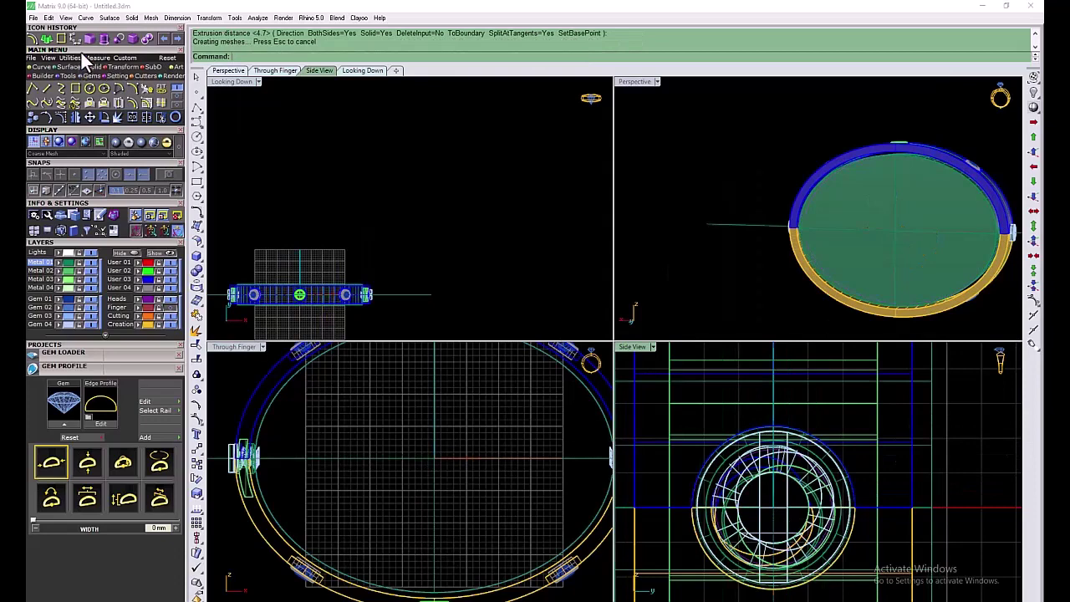
{"action": "left_click", "coordinate": [111, 98]}
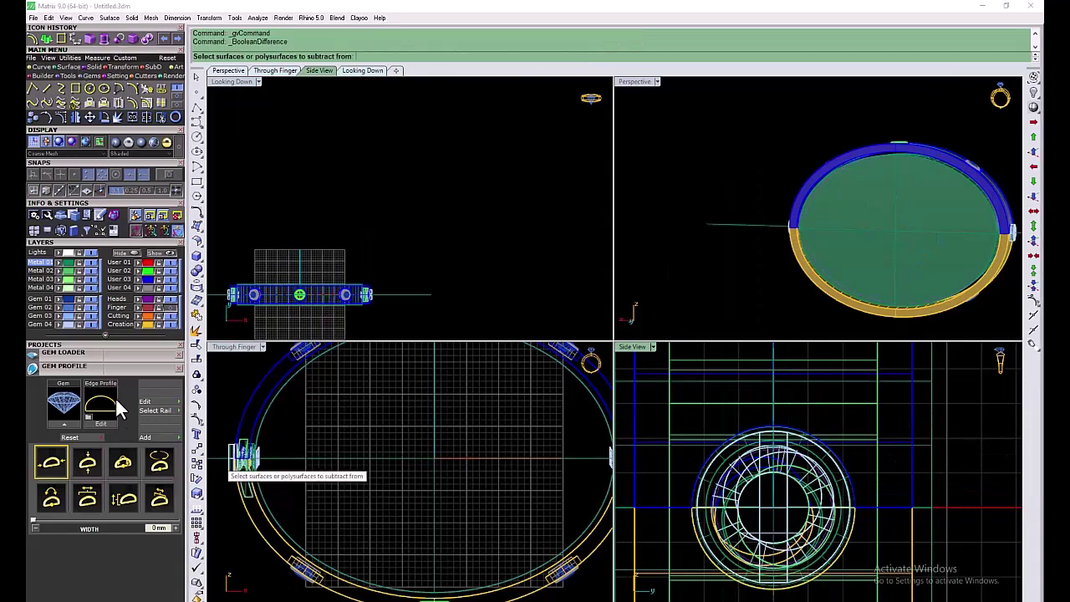
- Subtract the cutter objects from the band pieces and orbit to inspect the cut bangle
{"action": "left_click", "coordinate": [238, 303]}
{"action": "key", "text": "Return"}
{"action": "left_click", "coordinate": [239, 390]}
{"action": "key", "text": "Return"}
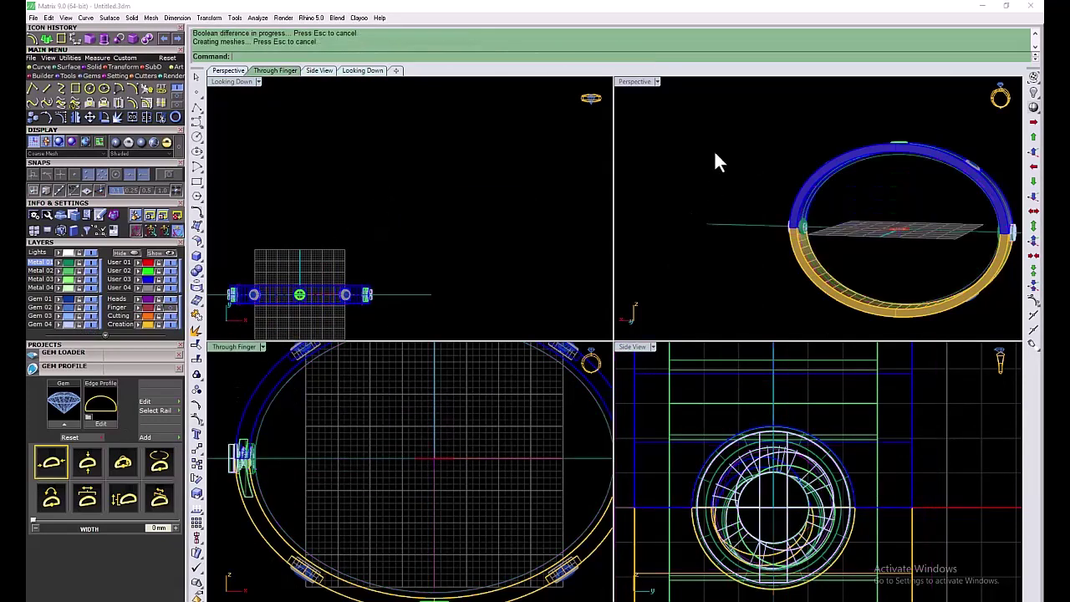
{"action": "double_click", "coordinate": [634, 81]}
{"action": "mouse_move", "coordinate": [632, 79]}
{"action": "right_mouse_down"}
{"action": "mouse_move", "coordinate": [490, 411]}
{"action": "mouse_move", "coordinate": [610, 399]}
{"action": "right_mouse_up"}
{"action": "scroll", "coordinate": [573, 401], "scroll_direction": "down", "scroll_amount": 3}
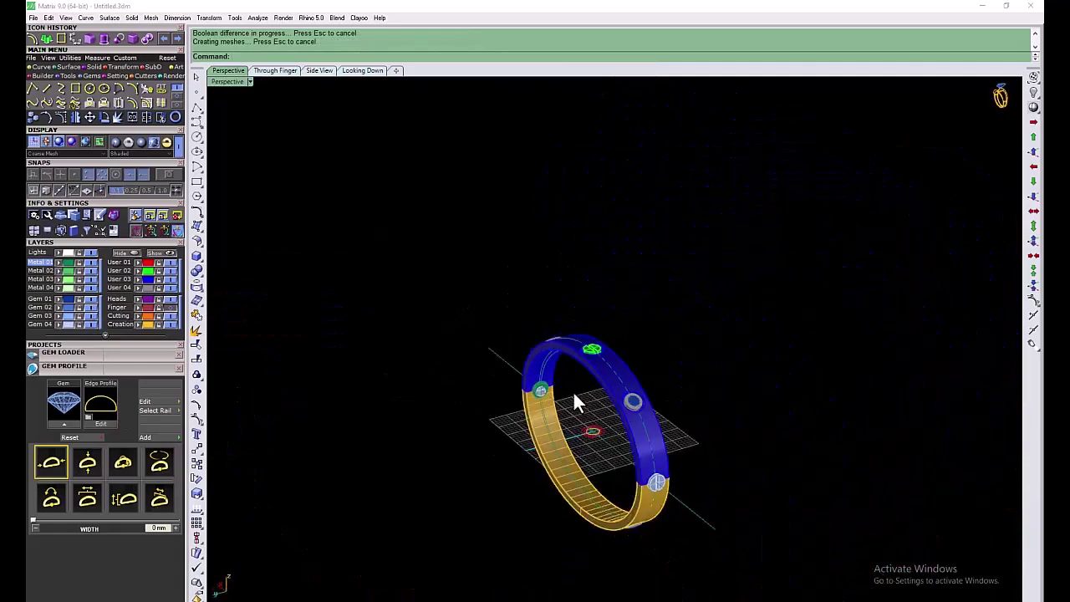
{"action": "scroll", "coordinate": [558, 439], "scroll_direction": "up", "scroll_amount": 6}
{"action": "left_click", "coordinate": [227, 70]}
- Hide all bangle objects and restore the four-viewport layout
{"action": "double_click", "coordinate": [230, 81]}
{"action": "scroll", "coordinate": [418, 418], "scroll_direction": "down", "scroll_amount": 3}
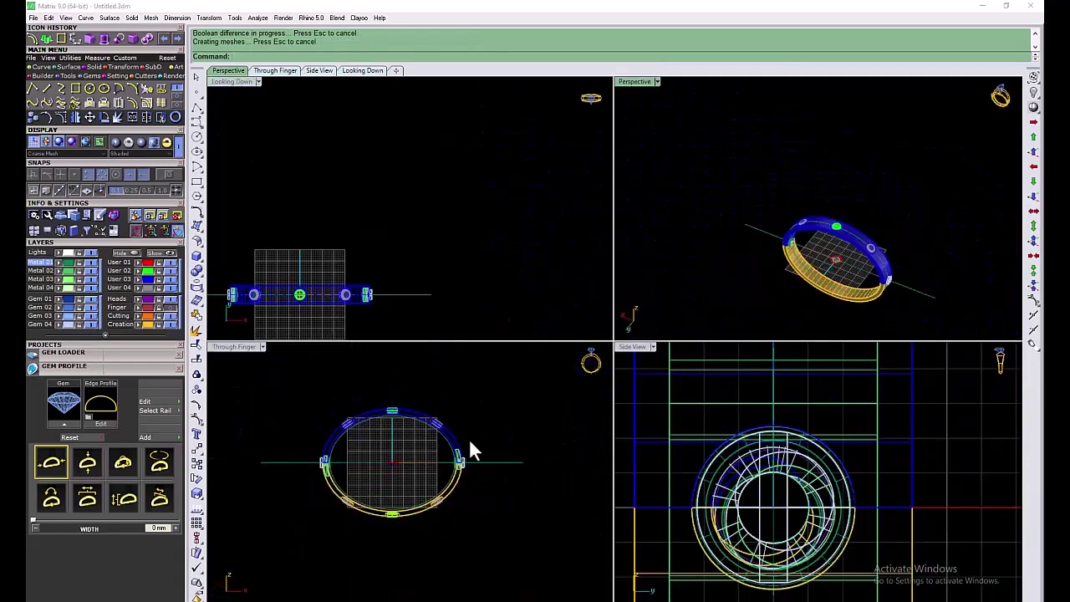
{"action": "left_click", "coordinate": [217, 376]}
{"action": "key", "text": "ctrl+a"}
{"action": "left_click", "coordinate": [121, 255]}
{"action": "scroll", "coordinate": [397, 472], "scroll_direction": "up", "scroll_amount": 3}
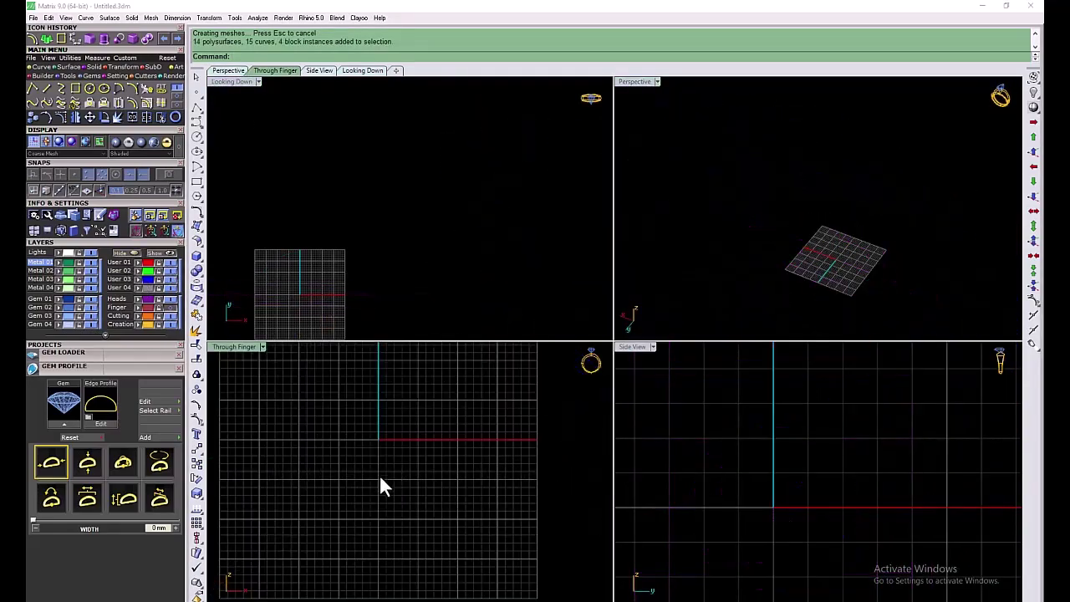
{"action": "scroll", "coordinate": [380, 475], "scroll_direction": "up", "scroll_amount": 3}
{"action": "left_click", "coordinate": [362, 70]}
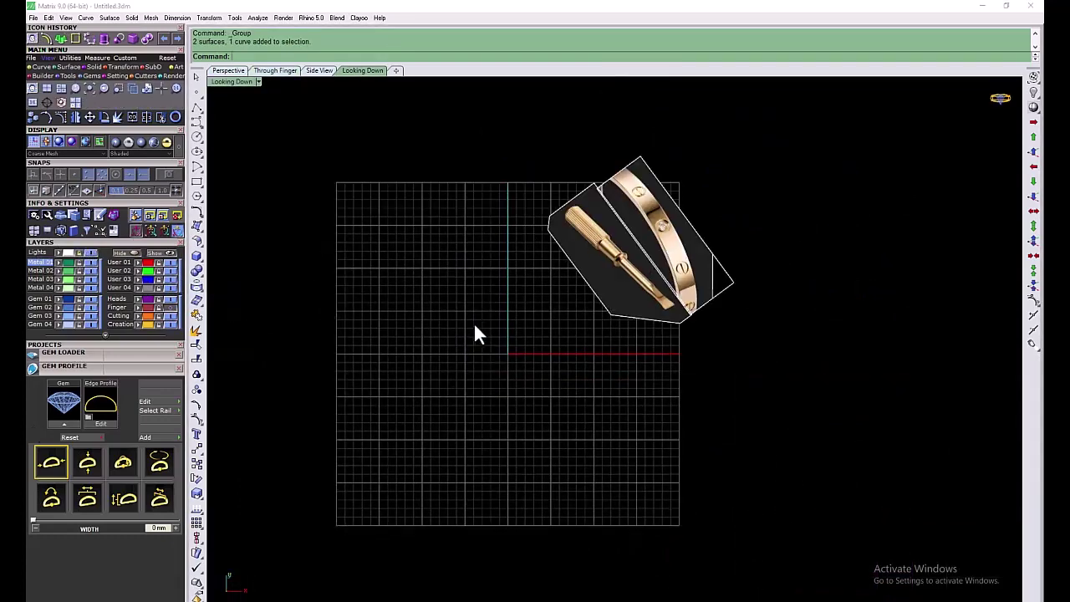
{"action": "double_click", "coordinate": [231, 81]}
{"action": "left_click", "coordinate": [418, 476]}
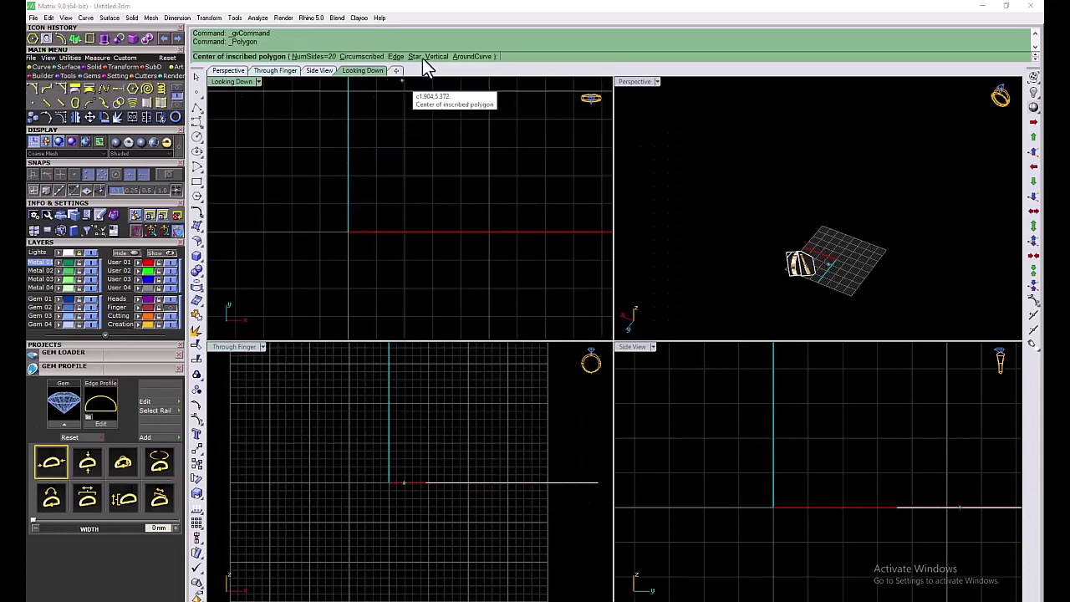
- Draw a 20-point star centred on the origin
{"action": "left_click", "coordinate": [349, 232]}
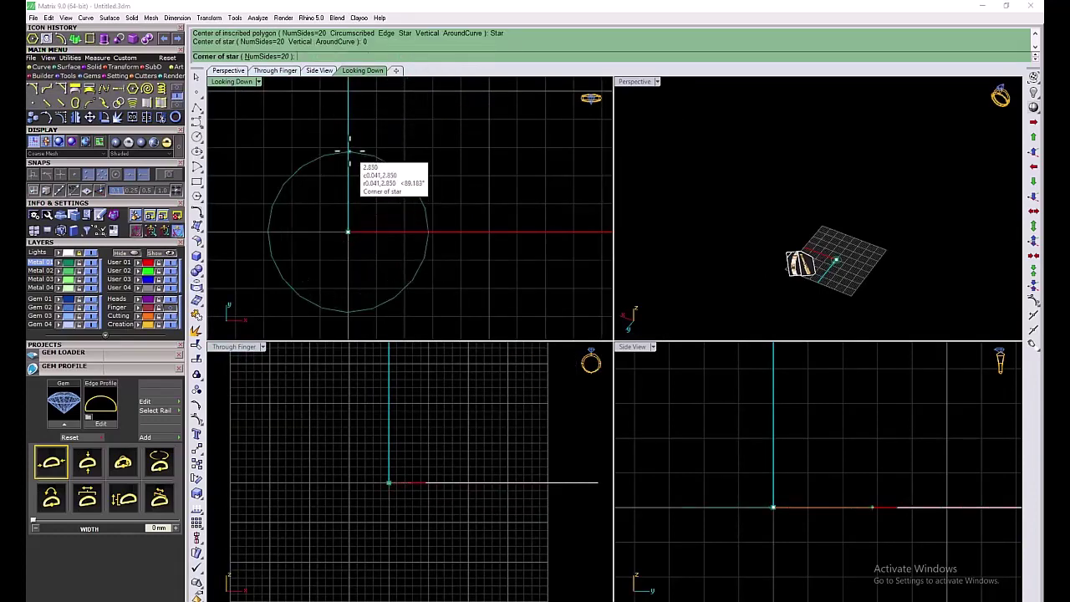
{"action": "left_click", "coordinate": [349, 176]}
{"action": "scroll", "coordinate": [348, 177], "scroll_direction": "up", "scroll_amount": 3}
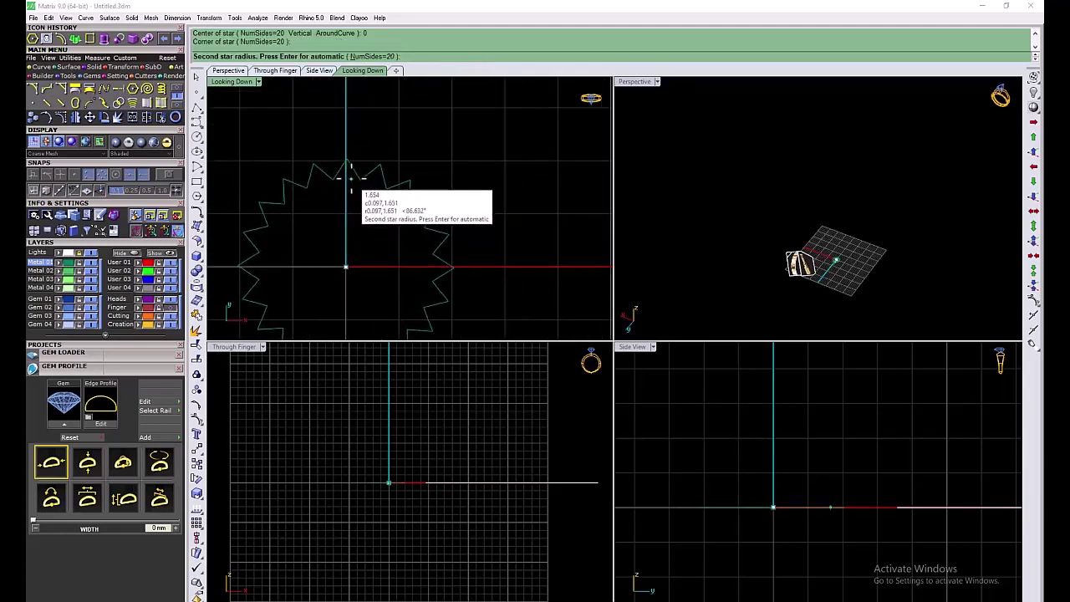
{"action": "left_click", "coordinate": [346, 174]}
{"action": "scroll", "coordinate": [346, 225], "scroll_direction": "down", "scroll_amount": 2}
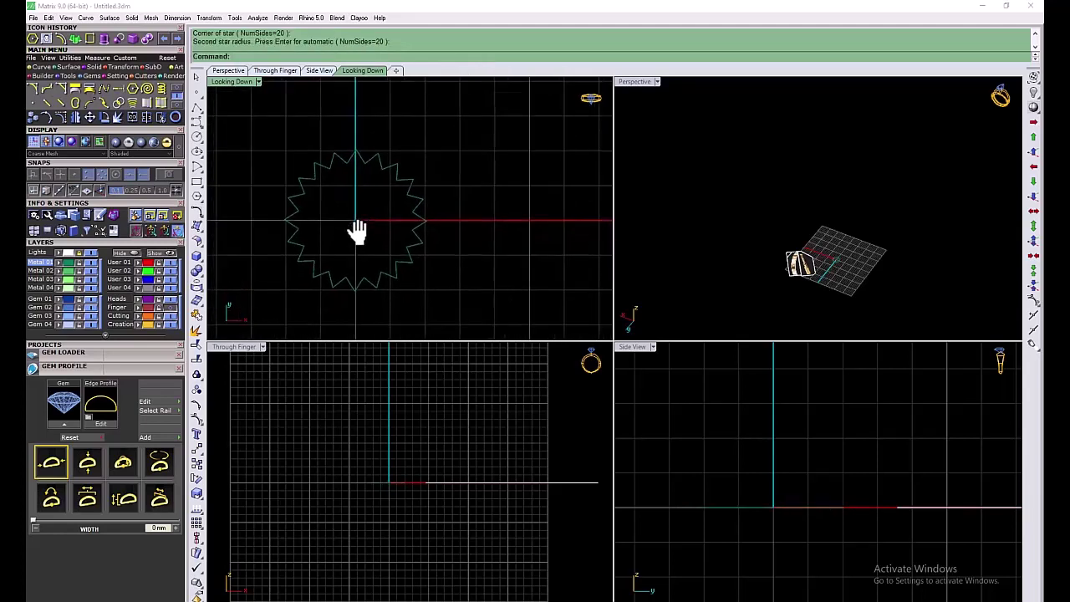
- Draw a circle from the origin around the star's points
{"action": "left_click", "coordinate": [107, 88]}
{"action": "scroll", "coordinate": [349, 199], "scroll_direction": "up", "scroll_amount": 2}
{"action": "scroll", "coordinate": [358, 127], "scroll_direction": "up", "scroll_amount": 2}
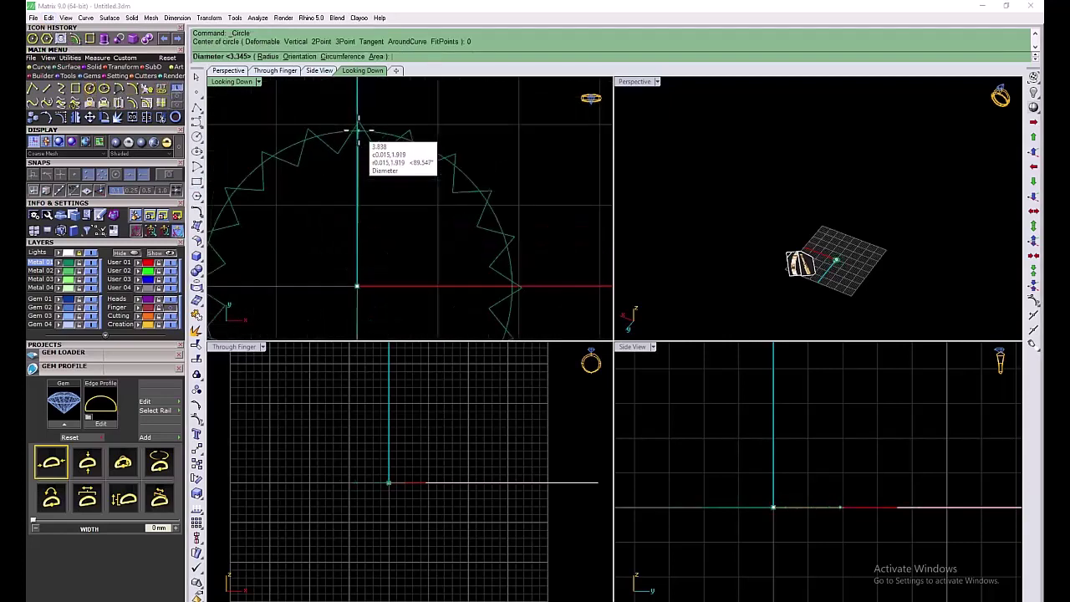
{"action": "scroll", "coordinate": [358, 127], "scroll_direction": "up", "scroll_amount": 1}
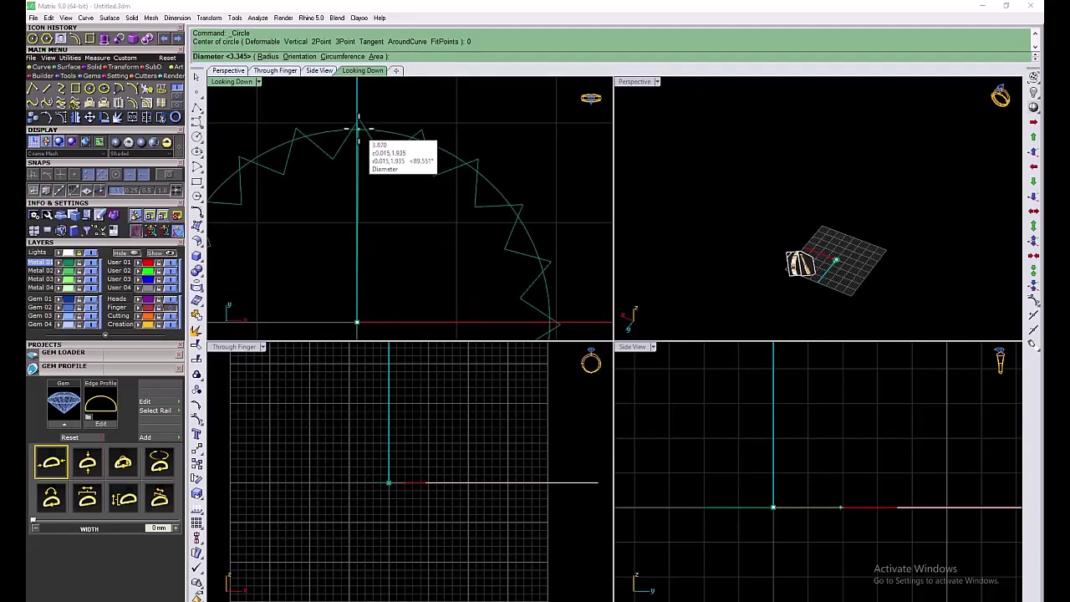
{"action": "left_click", "coordinate": [358, 127]}
{"action": "scroll", "coordinate": [357, 127], "scroll_direction": "down", "scroll_amount": 4}
{"action": "left_click_drag", "start_coordinate": [484, 94], "coordinate": [280, 254]}
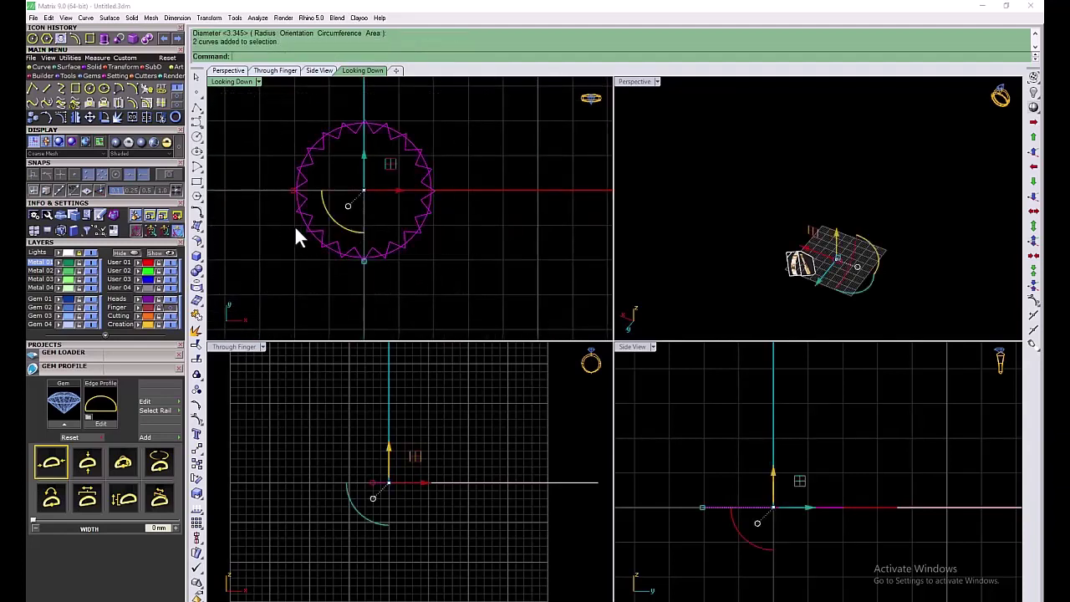
{"action": "key", "text": "Escape"}
- Add a second origin-centred circle through the star and select all three curves
{"action": "key", "text": "Return"}
{"action": "left_click", "coordinate": [363, 191]}
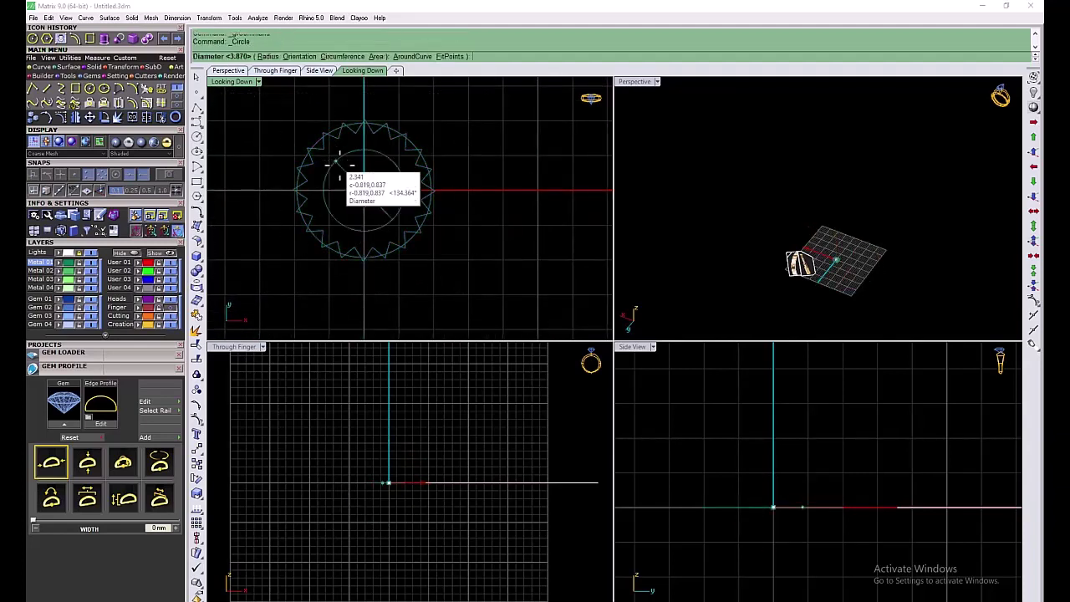
{"action": "scroll", "coordinate": [373, 134], "scroll_direction": "up", "scroll_amount": 2}
{"action": "scroll", "coordinate": [374, 137], "scroll_direction": "up", "scroll_amount": 3}
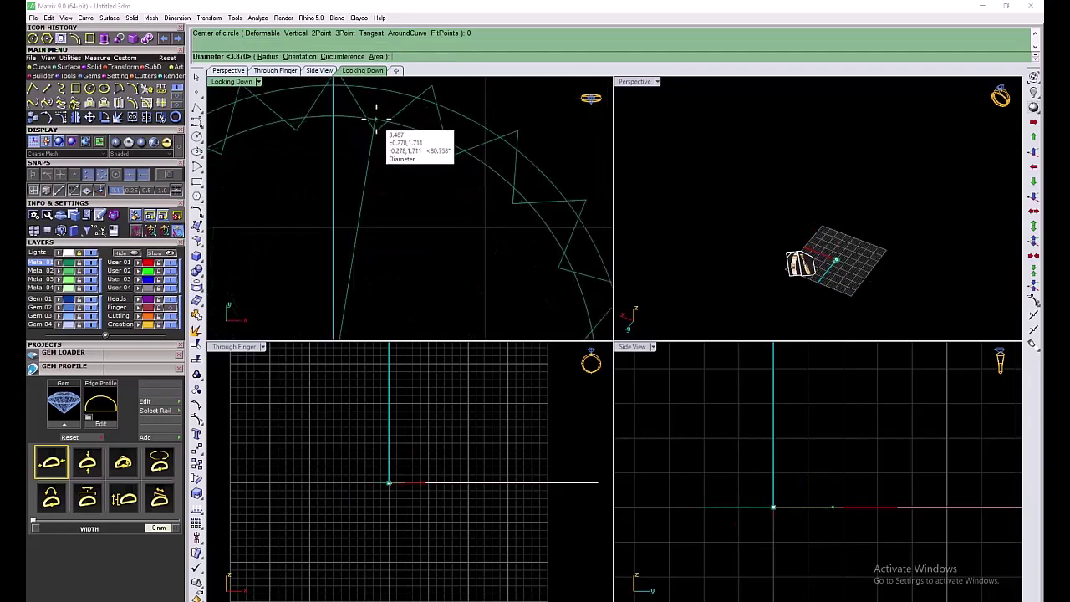
{"action": "left_click", "coordinate": [377, 120]}
{"action": "scroll", "coordinate": [418, 143], "scroll_direction": "down", "scroll_amount": 5}
{"action": "key", "text": "ctrl+a"}
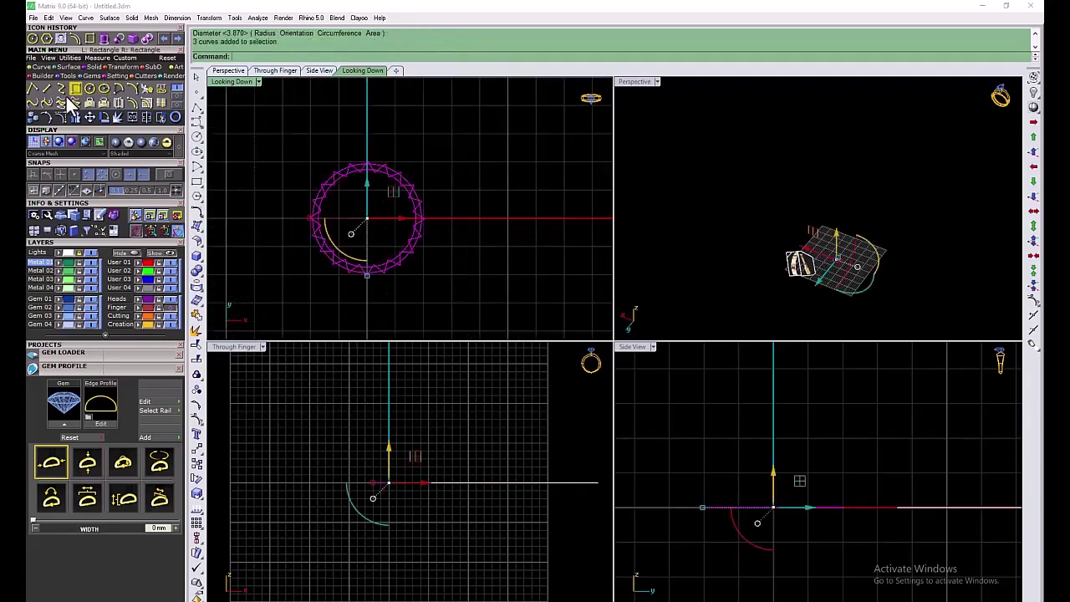
- Trim the star's spikes against the circle and delete the outer circle
{"action": "key", "text": "ctrl+t"}
{"action": "scroll", "coordinate": [363, 172], "scroll_direction": "up", "scroll_amount": 3}
{"action": "scroll", "coordinate": [352, 205], "scroll_direction": "up", "scroll_amount": 2}
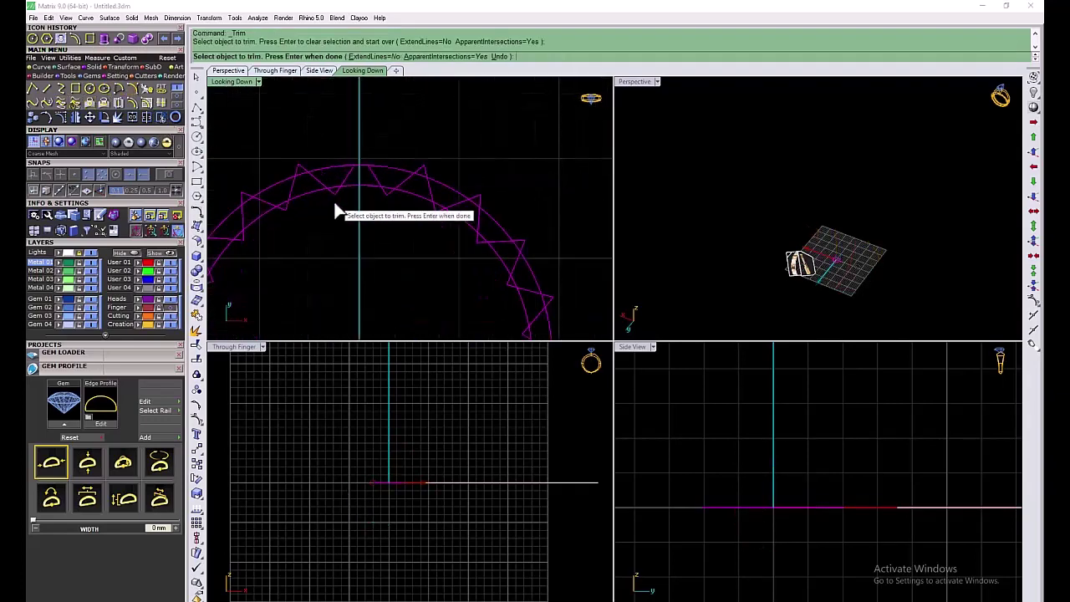
{"action": "scroll", "coordinate": [259, 219], "scroll_direction": "down", "scroll_amount": 2}
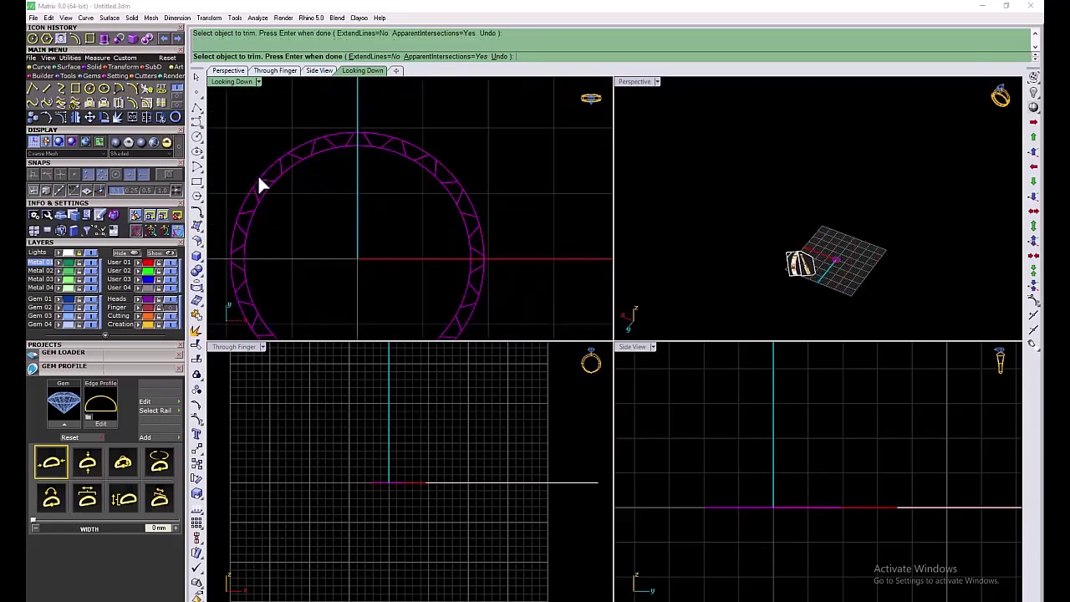
{"action": "key", "text": "Escape"}
{"action": "left_click", "coordinate": [337, 132]}
{"action": "key", "text": "Delete"}
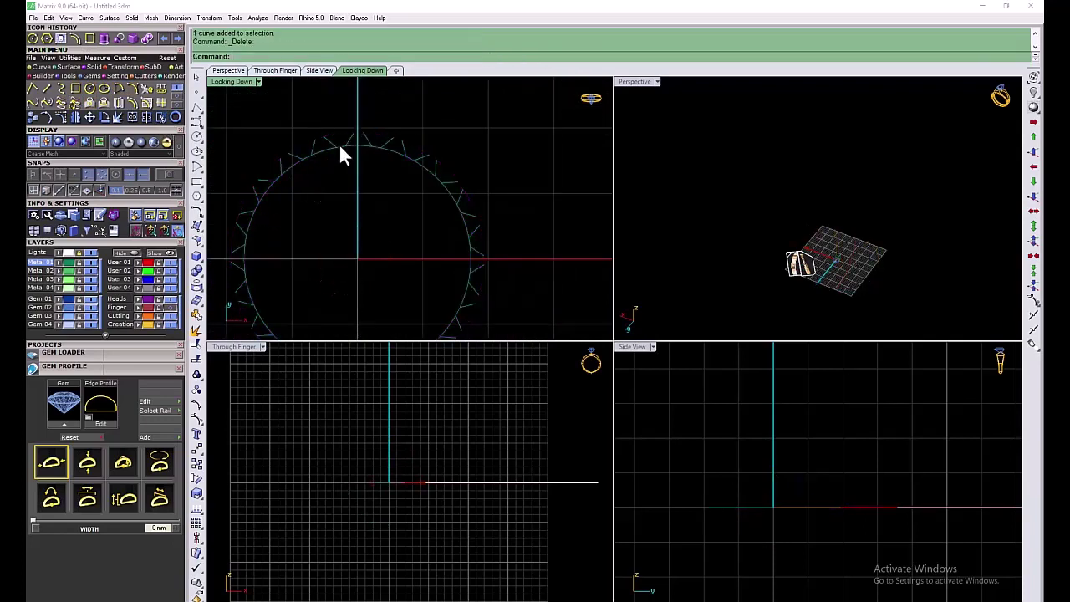
- Blend a curve between two adjacent spike ends
{"action": "left_click", "coordinate": [47, 102]}
{"action": "left_click", "coordinate": [363, 141]}
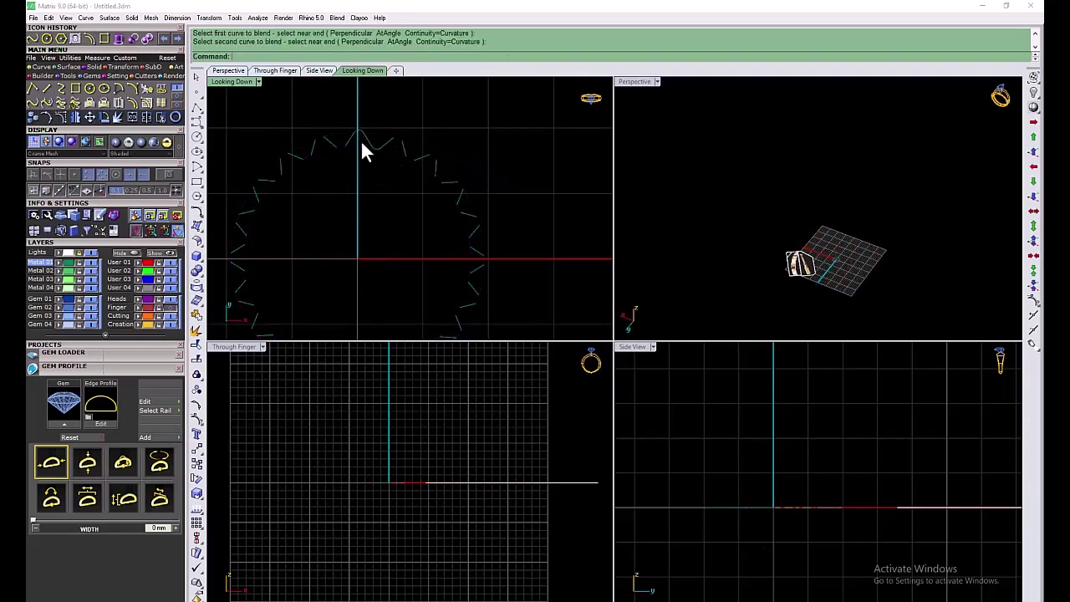
{"action": "left_click", "coordinate": [360, 134]}
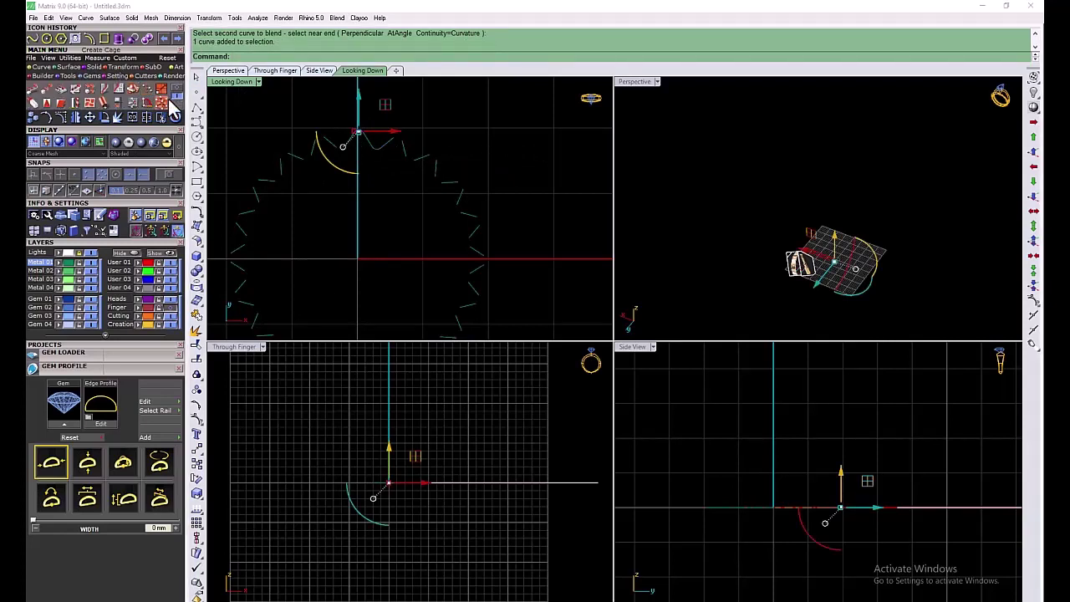
- Polar-array the blended curves 20 times around the origin into a closed fluted outline
{"action": "left_click", "coordinate": [149, 100]}
{"action": "type", "text": "0"}
{"action": "key", "text": "Return"}
{"action": "type", "text": "20"}
{"action": "key", "text": "Return"}
{"action": "key", "text": "Return"}
{"action": "key", "text": "Return"}
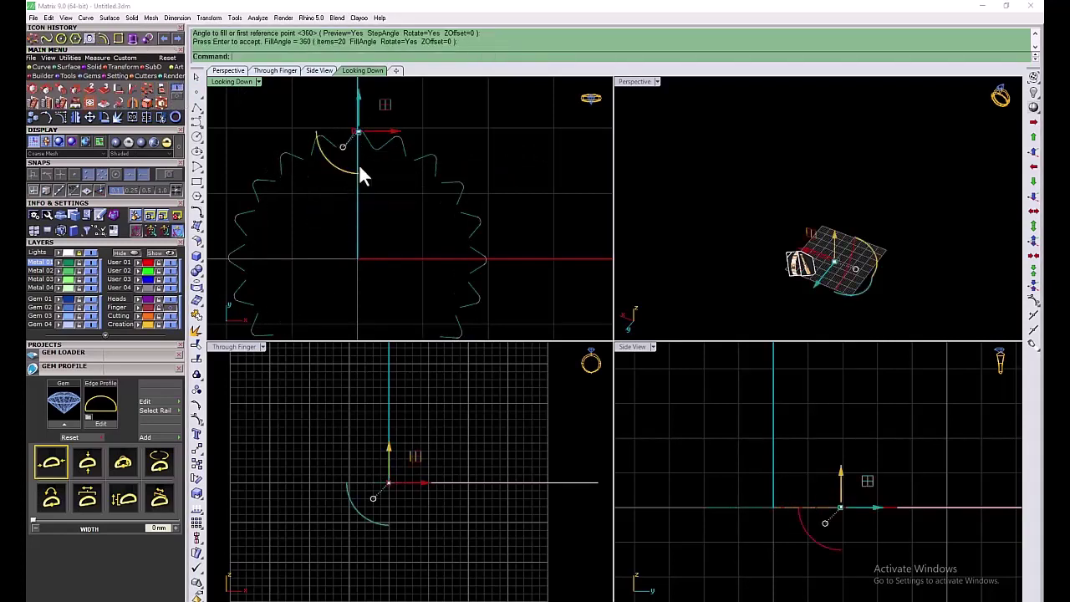
{"action": "key", "text": "Return"}
{"action": "left_click", "coordinate": [382, 163]}
{"action": "key", "text": "Return"}
{"action": "type", "text": "0"}
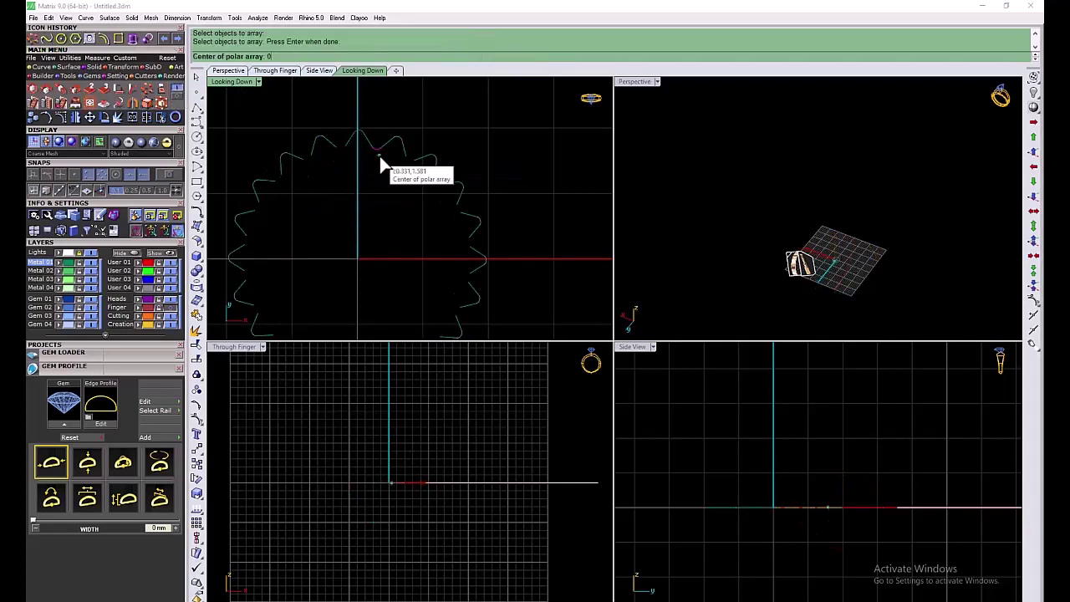
{"action": "key", "text": "Return"}
{"action": "key", "text": "Return"}
{"action": "key", "text": "Return"}
{"action": "scroll", "coordinate": [372, 167], "scroll_direction": "down", "scroll_amount": 3}
{"action": "left_click_drag", "start_coordinate": [530, 101], "coordinate": [226, 308]}
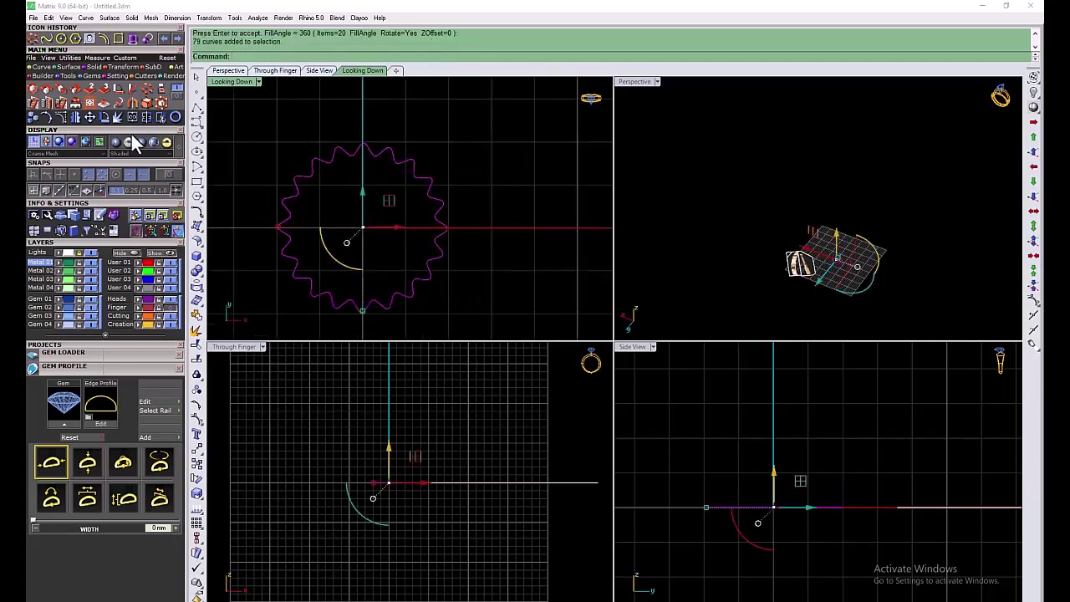
{"action": "key", "text": "Return"}
- Join the 20-lobed gear outline into one closed curve and extrude it at the default distance
{"action": "key", "text": "ctrl+j"}
{"action": "key", "text": "ctrl+m"}
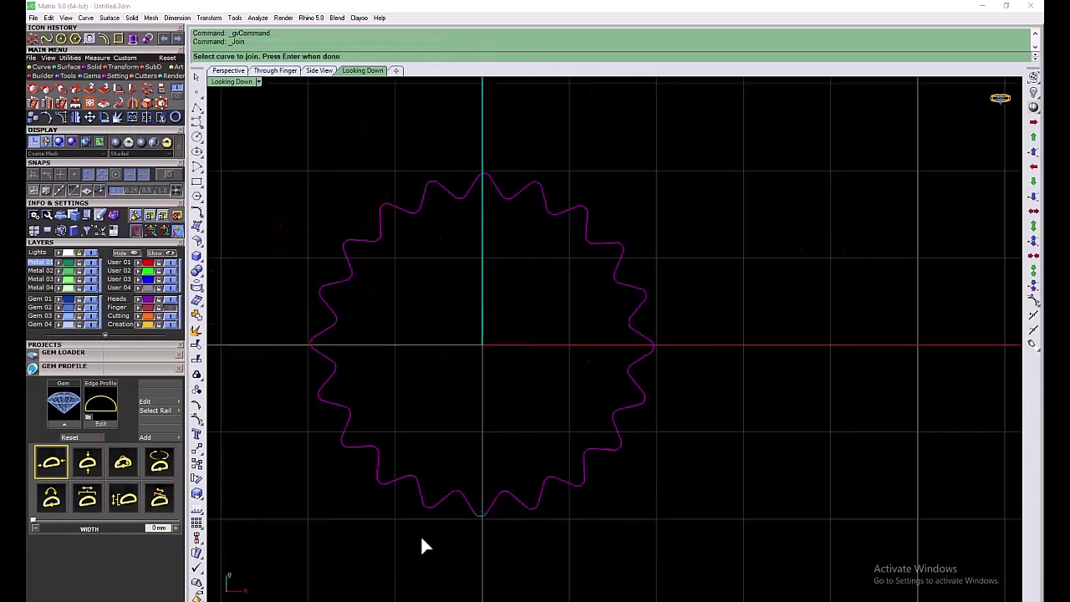
{"action": "key", "text": "Return"}
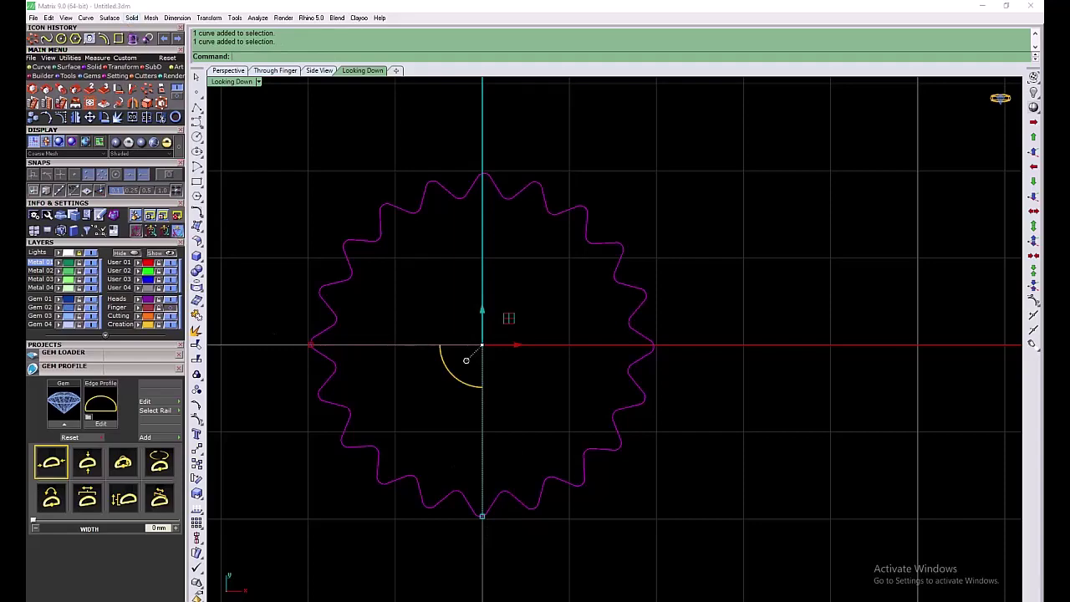
{"action": "key", "text": "ctrl+m"}
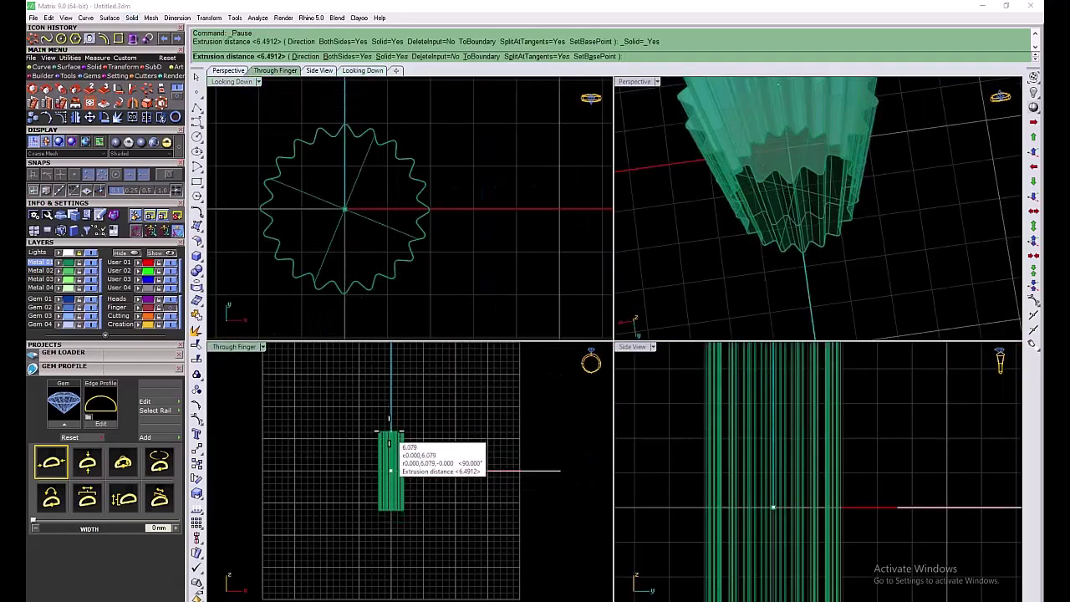
{"action": "key", "text": "Return"}
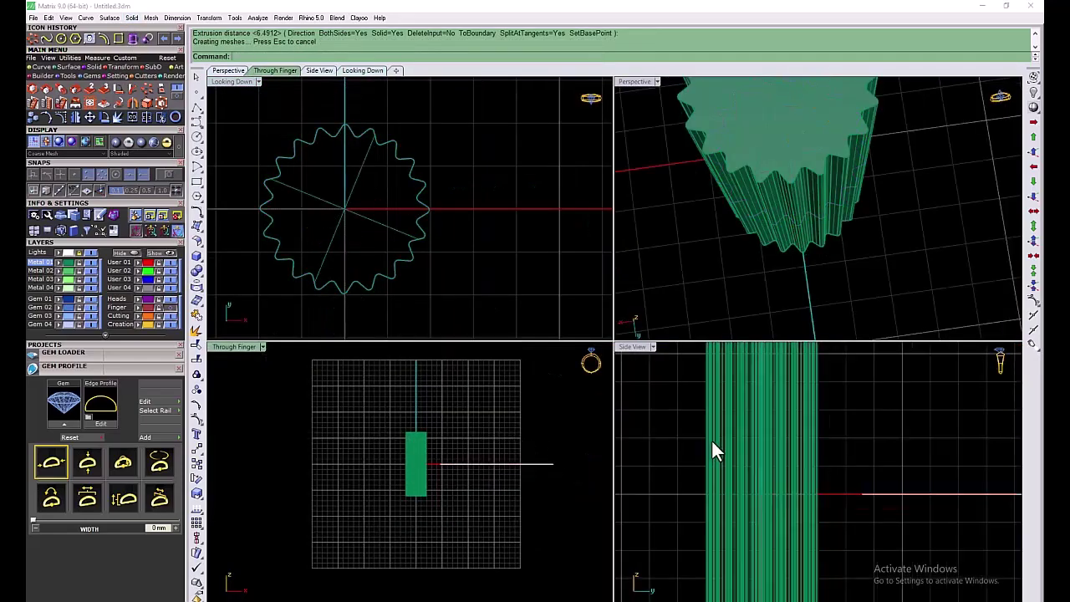
- Rotate the extruded gear solid 90° so it lies on its side
{"action": "left_click", "coordinate": [394, 460]}
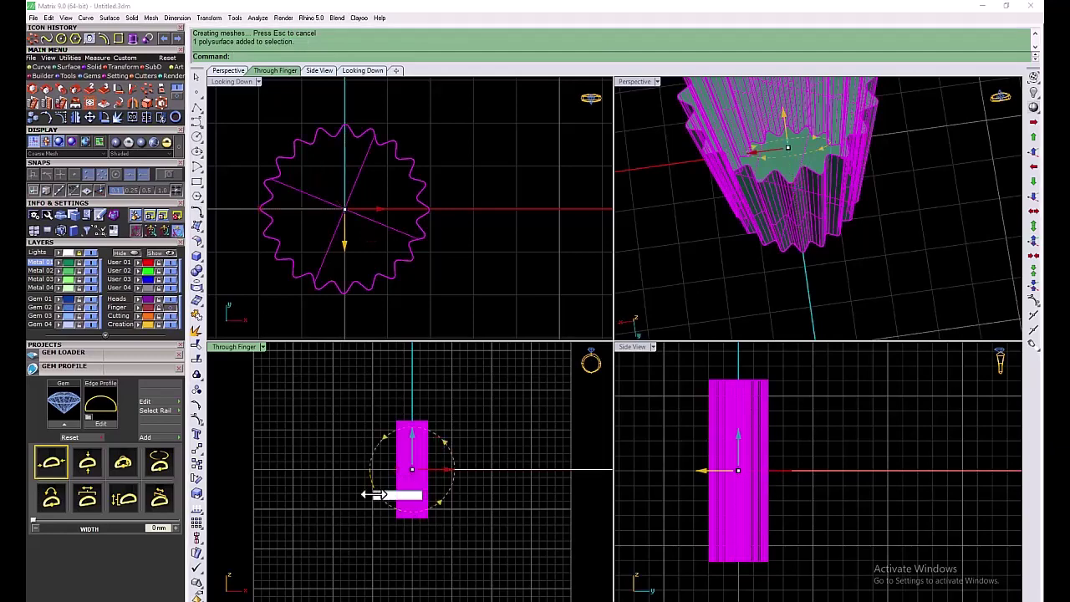
{"action": "type", "text": "90"}
{"action": "key", "text": "Return"}
{"action": "left_click", "coordinate": [627, 373]}
- Maximize the Side View and draw a circle centred at the origin
{"action": "key", "text": "ctrl+m"}
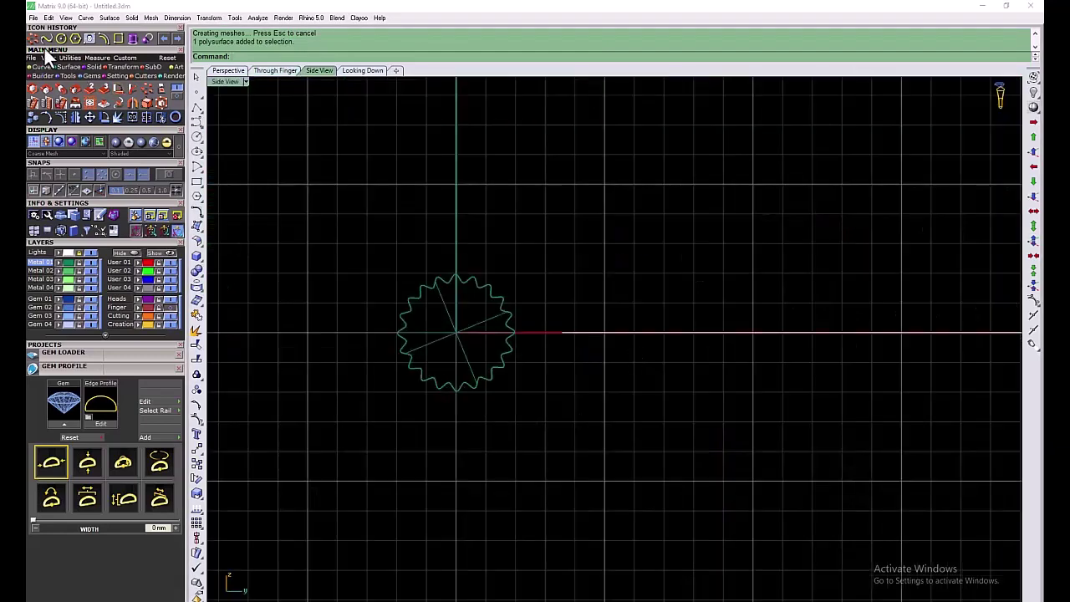
{"action": "left_click", "coordinate": [61, 39]}
{"action": "type", "text": "0"}
{"action": "key", "text": "Return"}
{"action": "scroll", "coordinate": [478, 293], "scroll_direction": "up", "scroll_amount": 2}
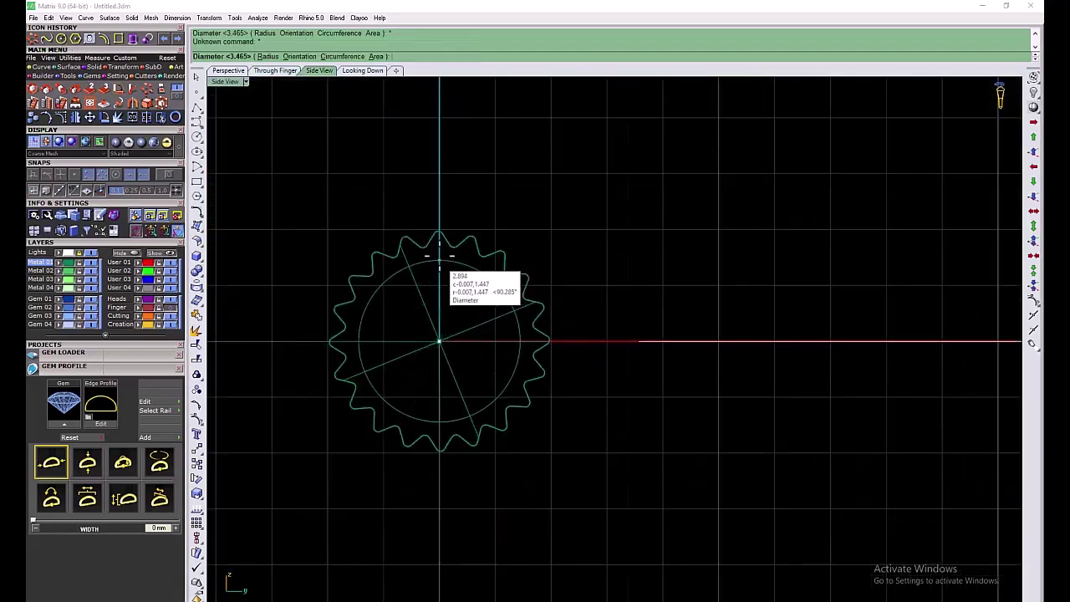
- Extrude the circle into a thin collar and move it to the shaft's left end
{"action": "left_click", "coordinate": [137, 41]}
{"action": "key", "text": "ctrl+m"}
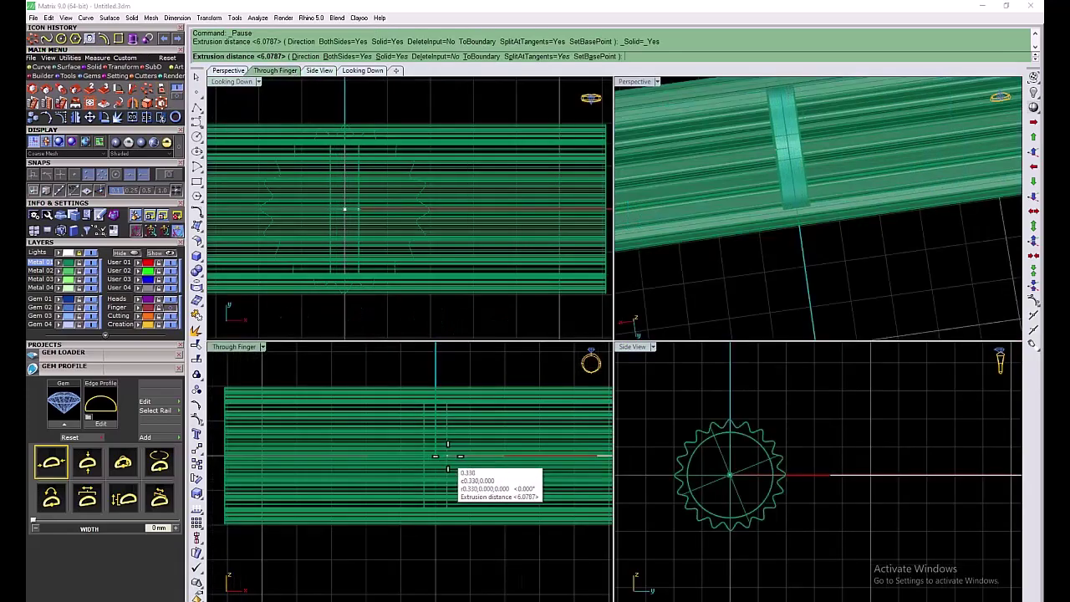
{"action": "key", "text": "Return"}
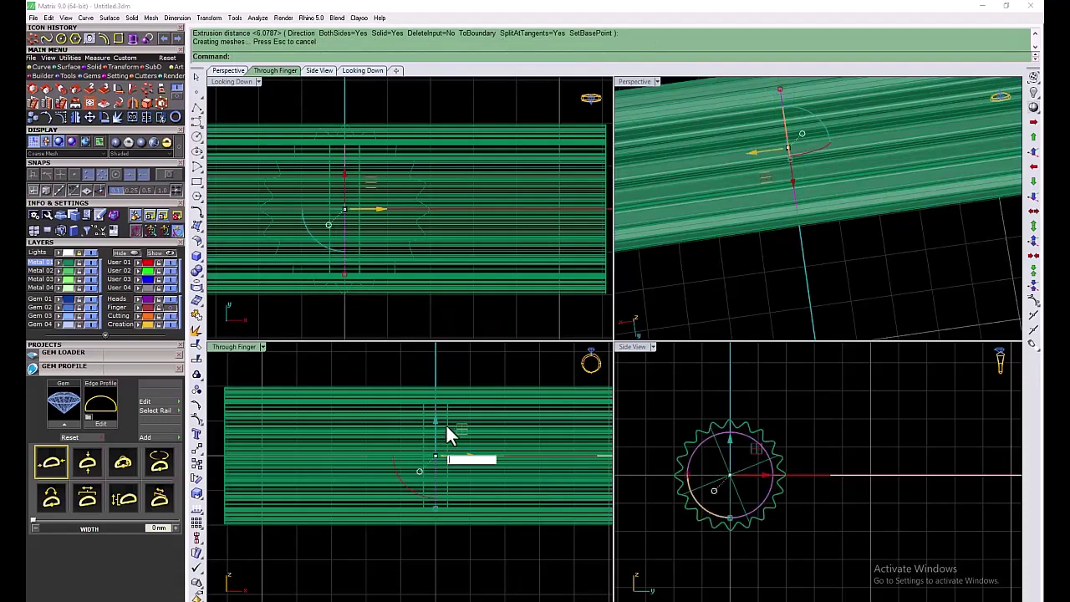
{"action": "left_click", "coordinate": [446, 425]}
{"action": "left_click", "coordinate": [464, 453]}
{"action": "left_click_drag", "start_coordinate": [459, 453], "coordinate": [339, 461]}
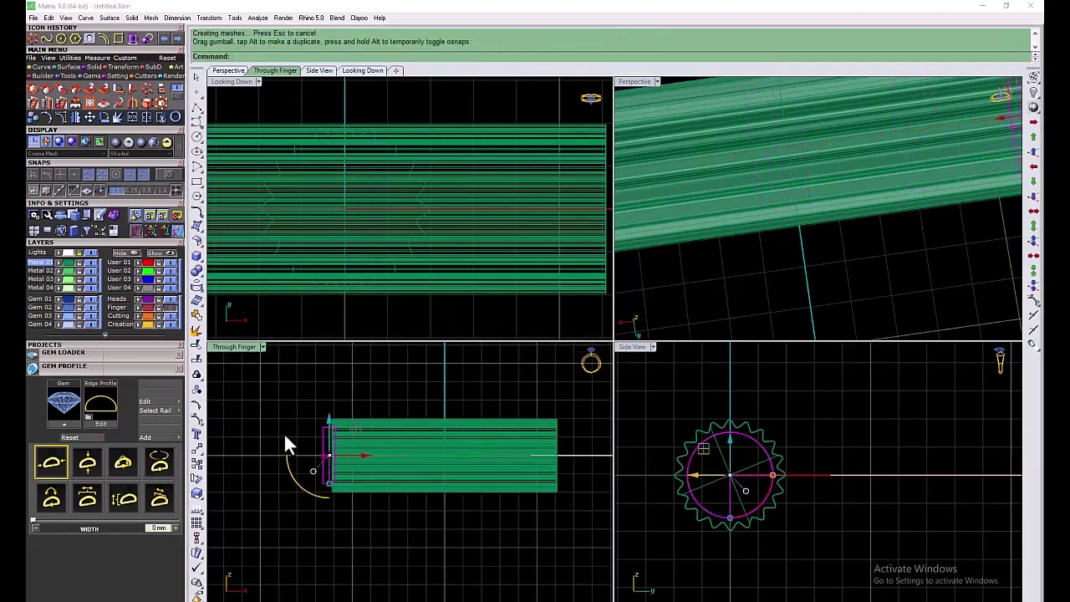
- Round off the collar's end edge with Solid > Fillet Edge
{"action": "left_click", "coordinate": [96, 68]}
{"action": "left_click", "coordinate": [122, 93]}
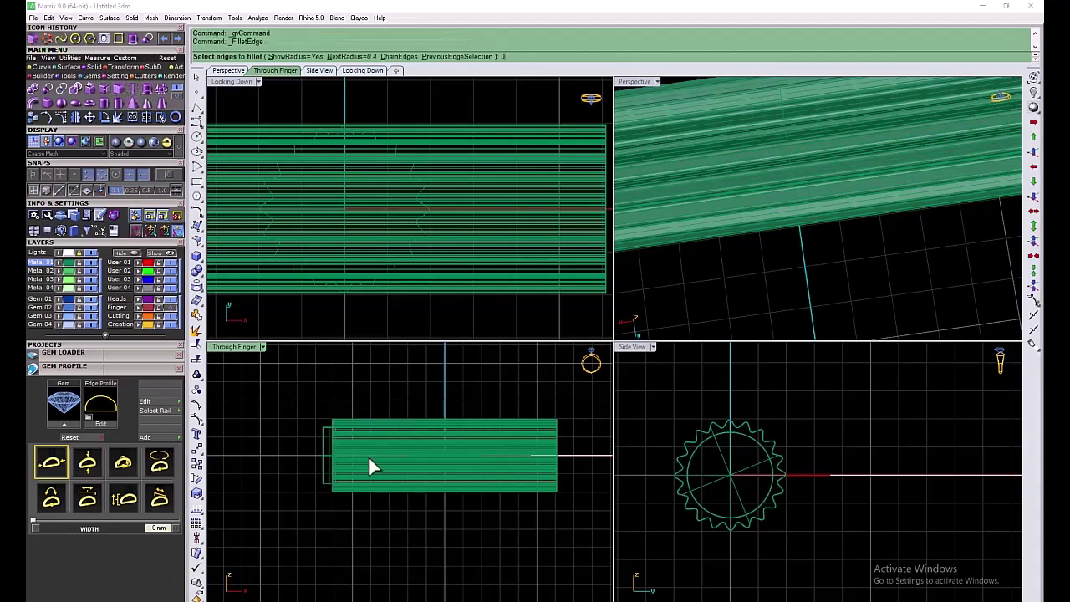
{"action": "left_click", "coordinate": [323, 445]}
{"action": "key", "text": "Return"}
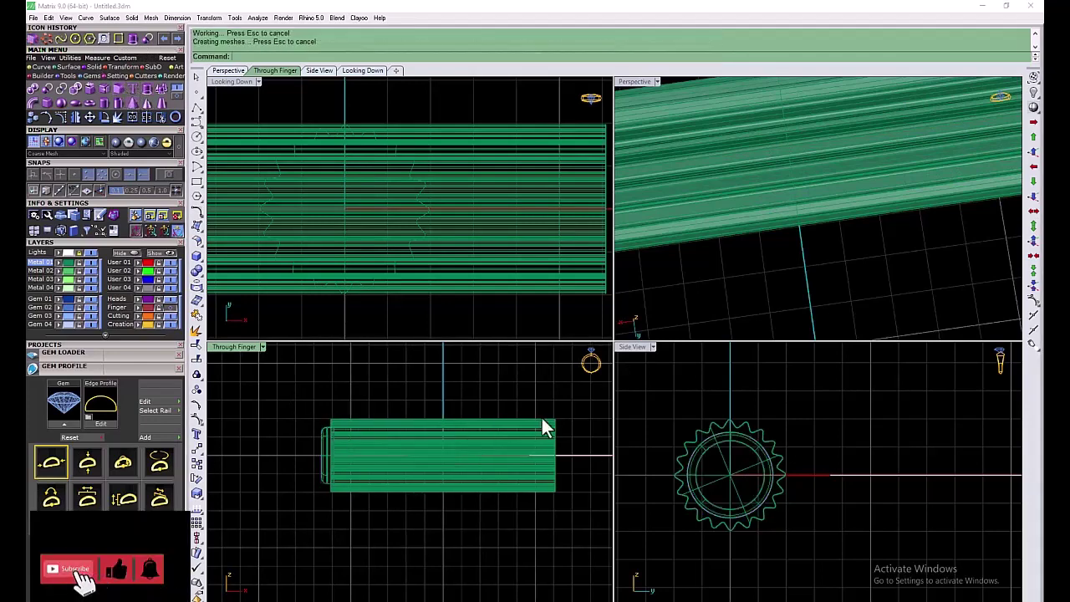
{"action": "scroll", "coordinate": [502, 469], "scroll_direction": "down", "scroll_amount": 3}
{"action": "scroll", "coordinate": [421, 306], "scroll_direction": "down", "scroll_amount": 2}
{"action": "scroll", "coordinate": [410, 313], "scroll_direction": "down", "scroll_amount": 2}
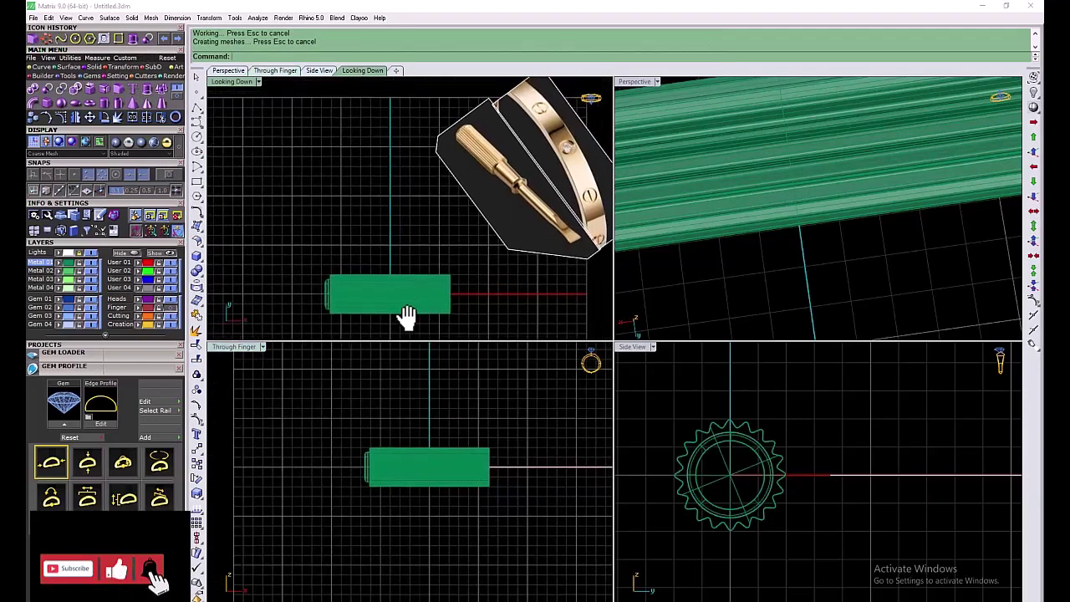
{"action": "scroll", "coordinate": [294, 231], "scroll_direction": "up", "scroll_amount": 2}
- Check the filleted collar solid and restore the four-view layout
{"action": "left_click", "coordinate": [297, 234]}
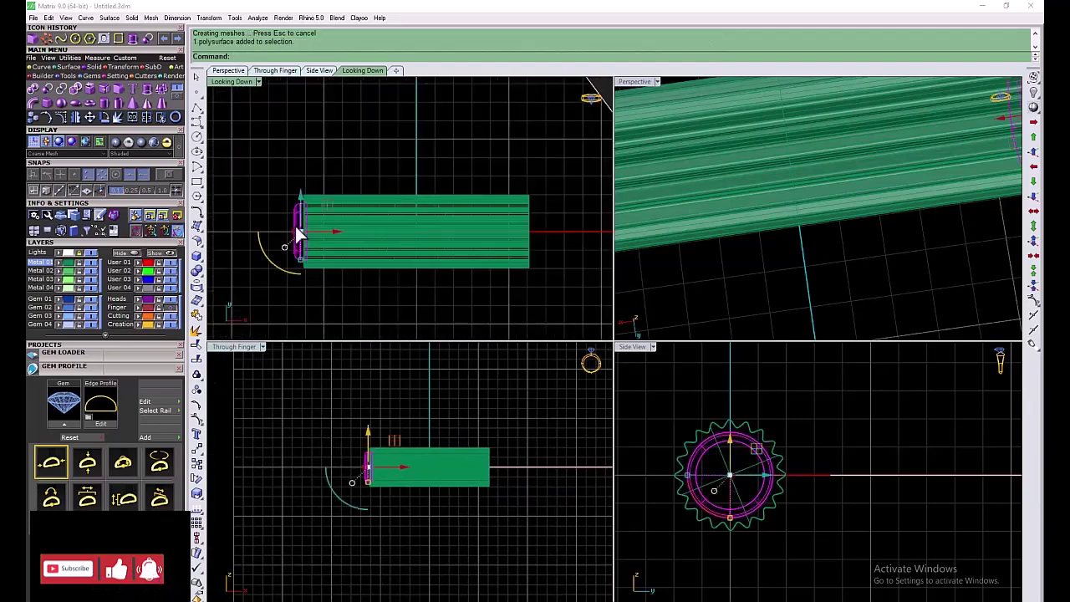
{"action": "left_click", "coordinate": [425, 168]}
{"action": "scroll", "coordinate": [415, 282], "scroll_direction": "down", "scroll_amount": 2}
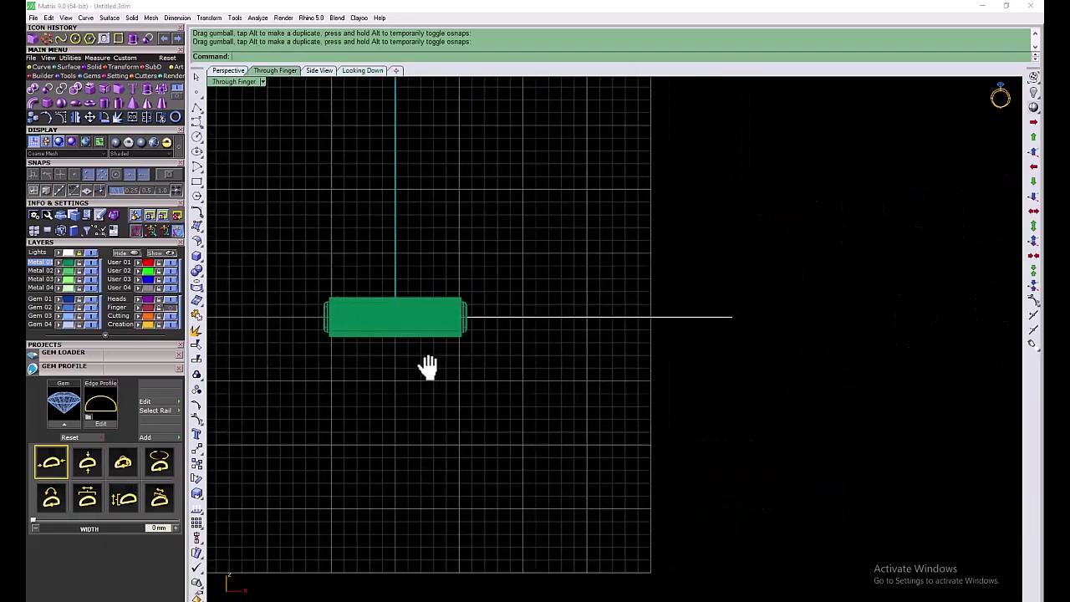
{"action": "double_click", "coordinate": [239, 87]}
- Offset the collar circle inward by 0.3 and move it to the shaft's right end
{"action": "left_click", "coordinate": [737, 442]}
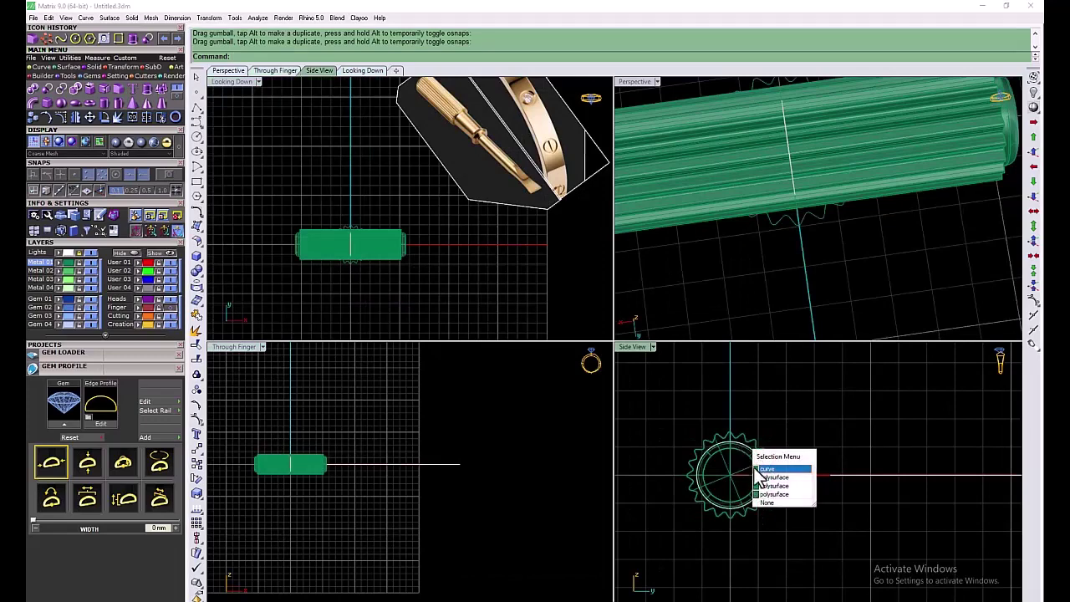
{"action": "left_click", "coordinate": [765, 469]}
{"action": "left_click", "coordinate": [101, 87]}
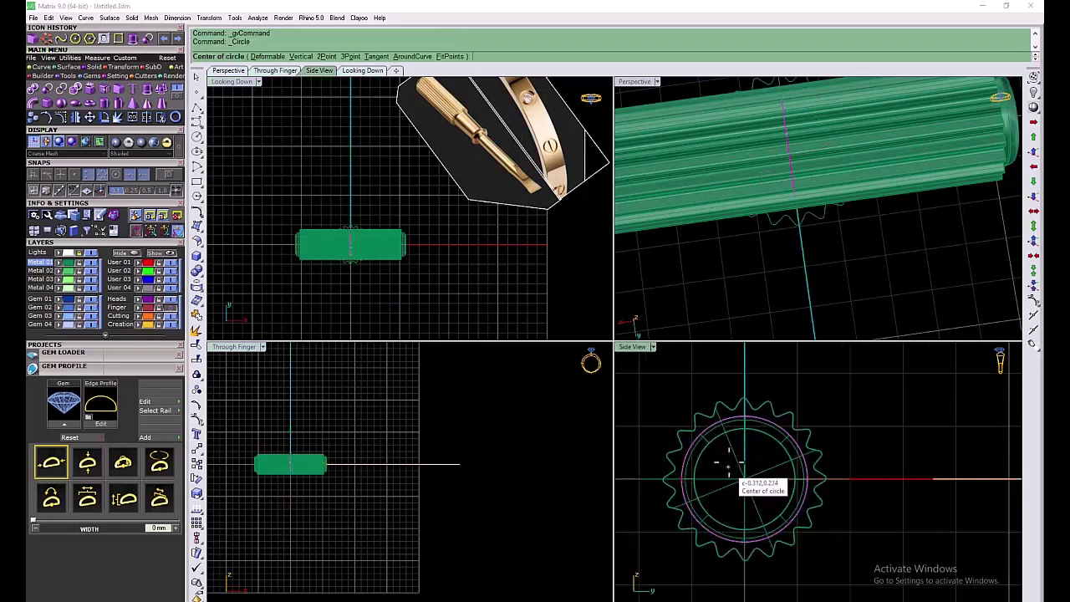
{"action": "left_click", "coordinate": [133, 103]}
{"action": "type", "text": "0"}
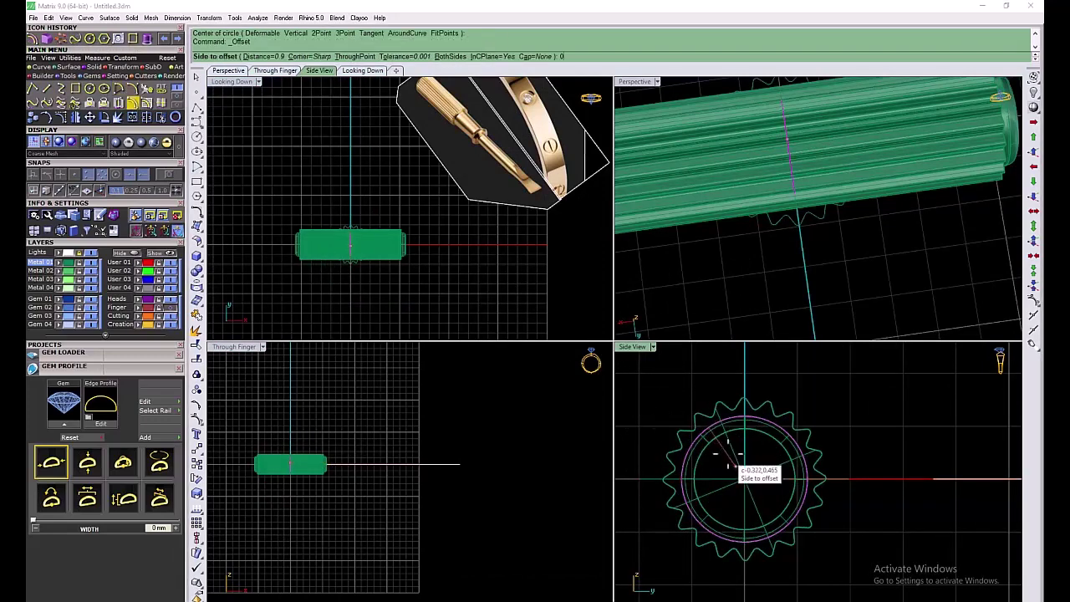
{"action": "type", "text": ".3"}
{"action": "key", "text": "Return"}
{"action": "left_click", "coordinate": [728, 450]}
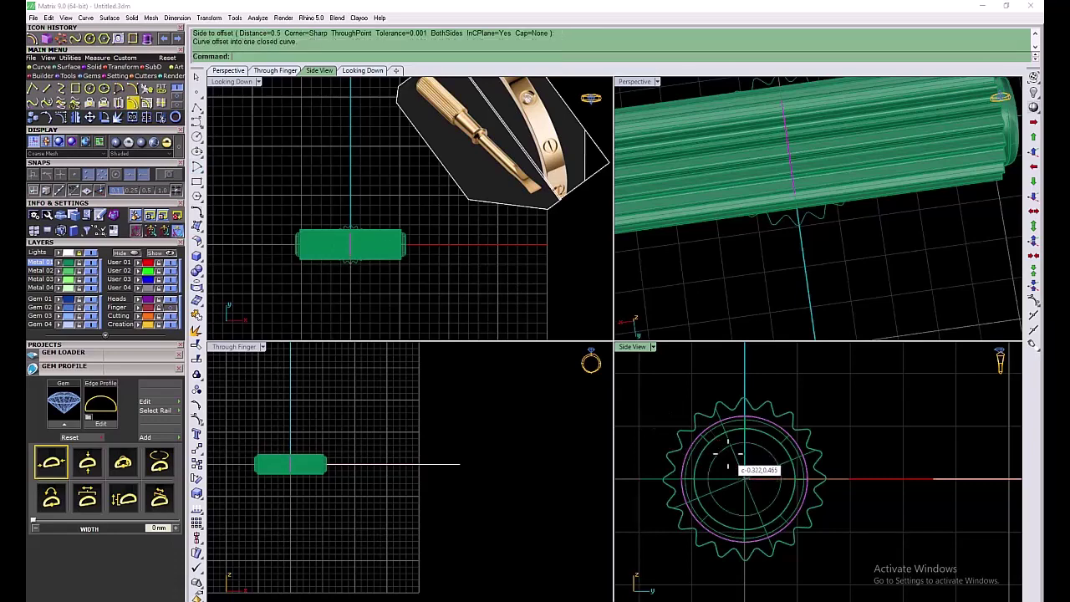
{"action": "left_click", "coordinate": [705, 476]}
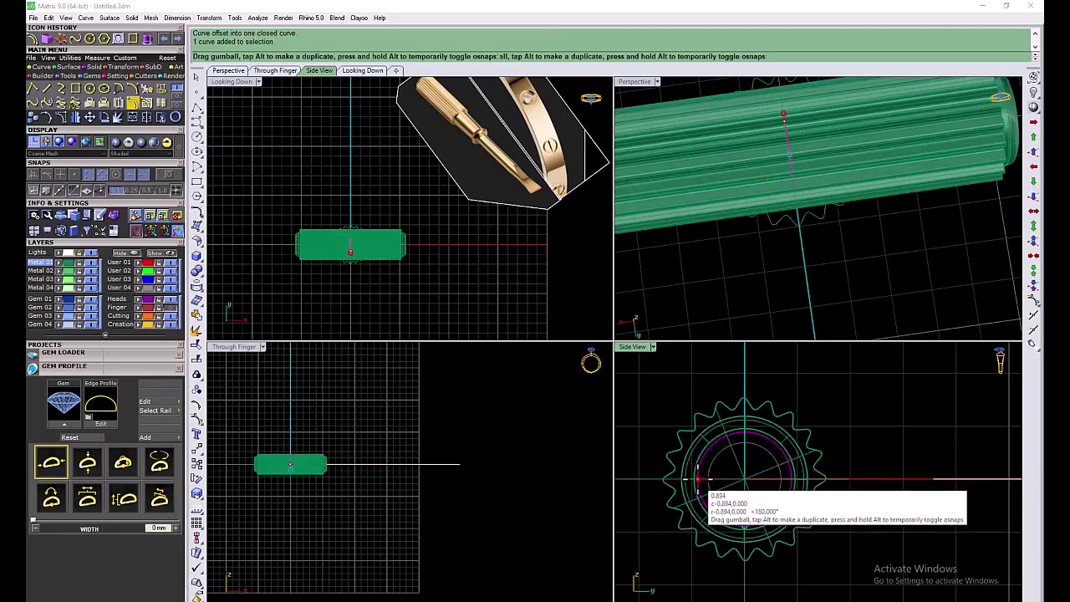
{"action": "scroll", "coordinate": [319, 478], "scroll_direction": "up", "scroll_amount": 3}
{"action": "left_click_drag", "start_coordinate": [266, 452], "coordinate": [334, 458], "text": "ctrl"}
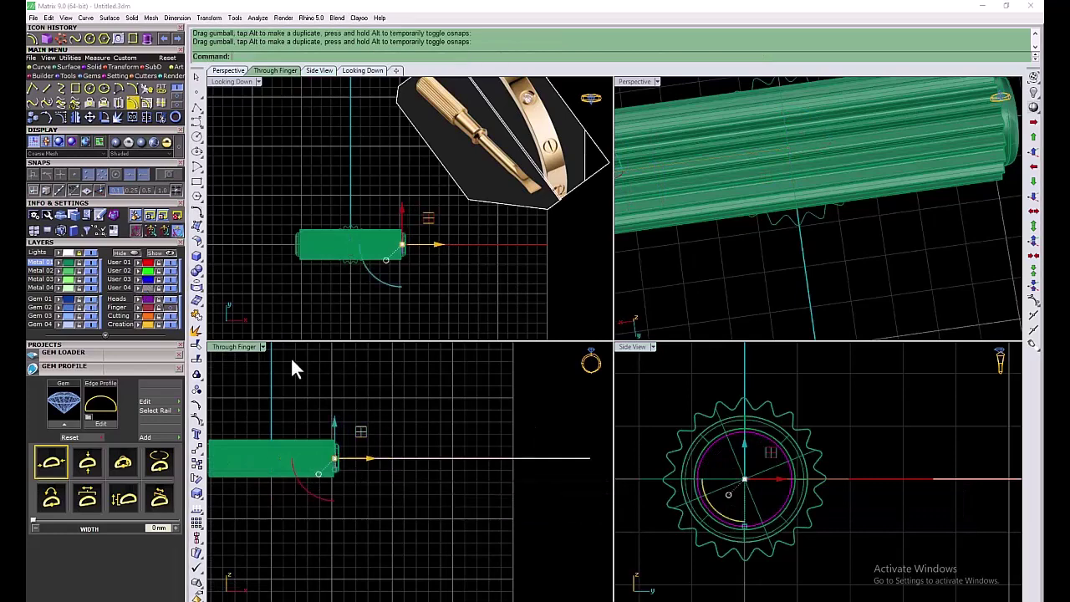
{"action": "scroll", "coordinate": [749, 227], "scroll_direction": "down", "scroll_amount": 5}
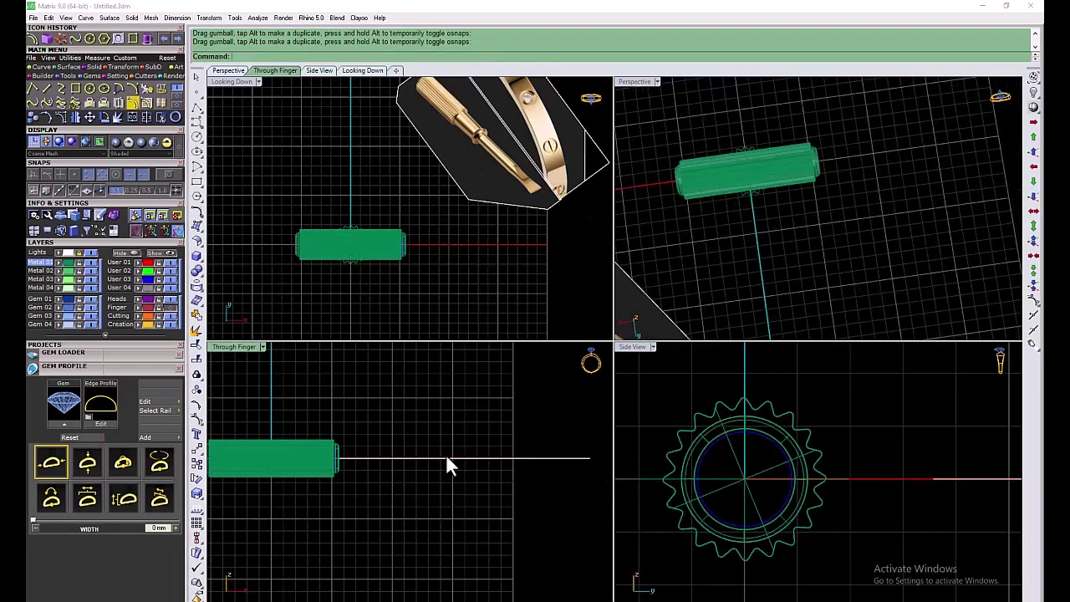
- Draw another circle in Side View and move it right, beyond the shaft's end
{"action": "left_click", "coordinate": [94, 89]}
{"action": "left_click", "coordinate": [741, 478]}
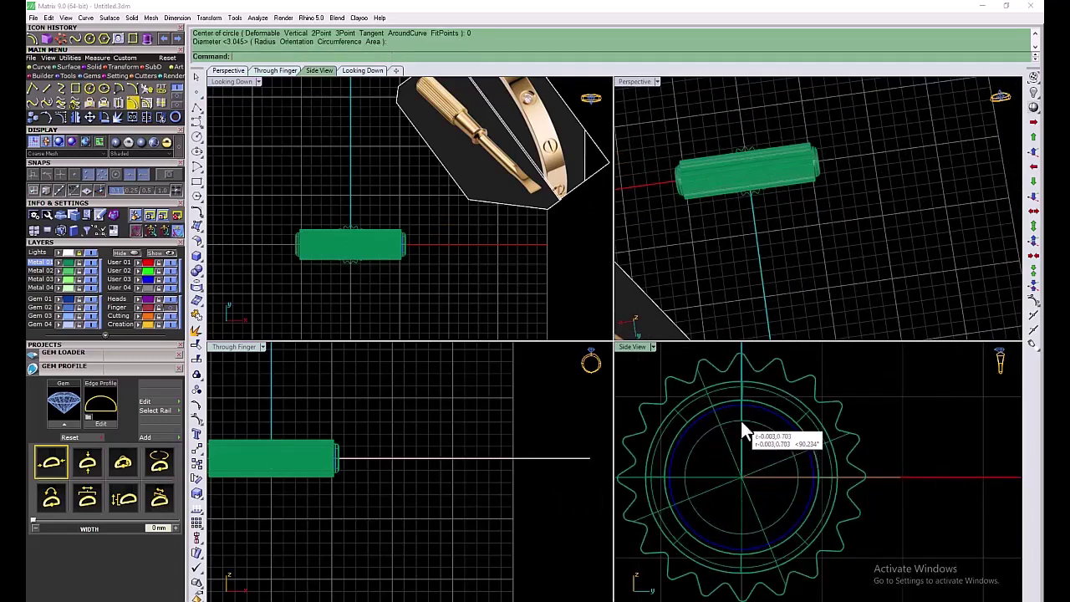
{"action": "left_click", "coordinate": [741, 421]}
{"action": "mouse_move", "coordinate": [301, 459]}
{"action": "left_mouse_down"}
{"action": "mouse_move", "coordinate": [393, 473]}
{"action": "mouse_move", "coordinate": [394, 454]}
{"action": "left_mouse_up"}
{"action": "scroll", "coordinate": [386, 465], "scroll_direction": "up", "scroll_amount": 2}
{"action": "left_click", "coordinate": [393, 458]}
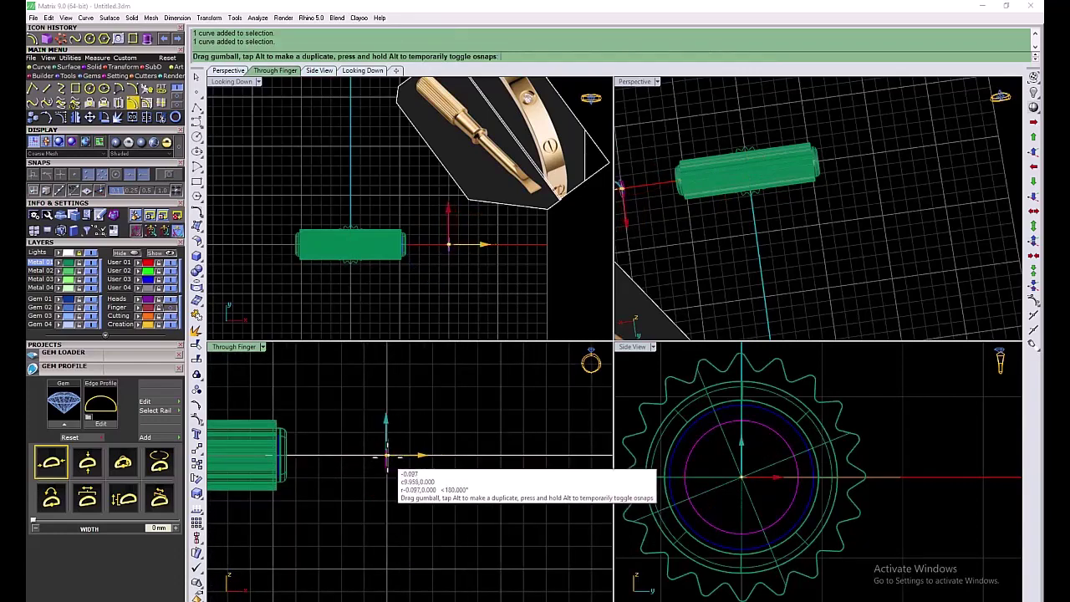
{"action": "left_click", "coordinate": [59, 66]}
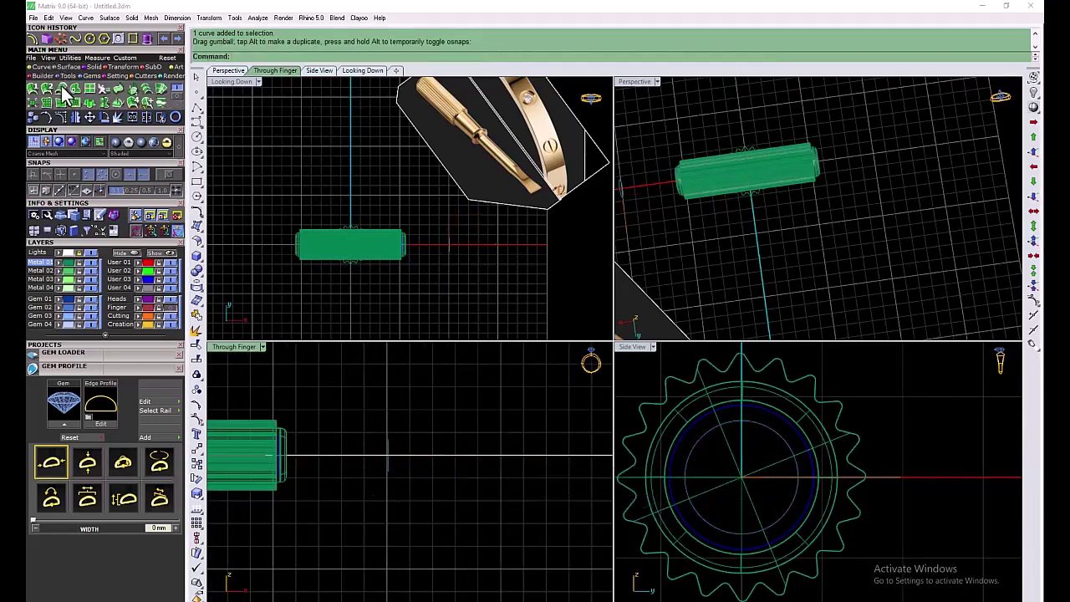
{"action": "left_click", "coordinate": [136, 101]}
- Loft the two end circles into a tapered shank with the default loft options
{"action": "left_click", "coordinate": [291, 436]}
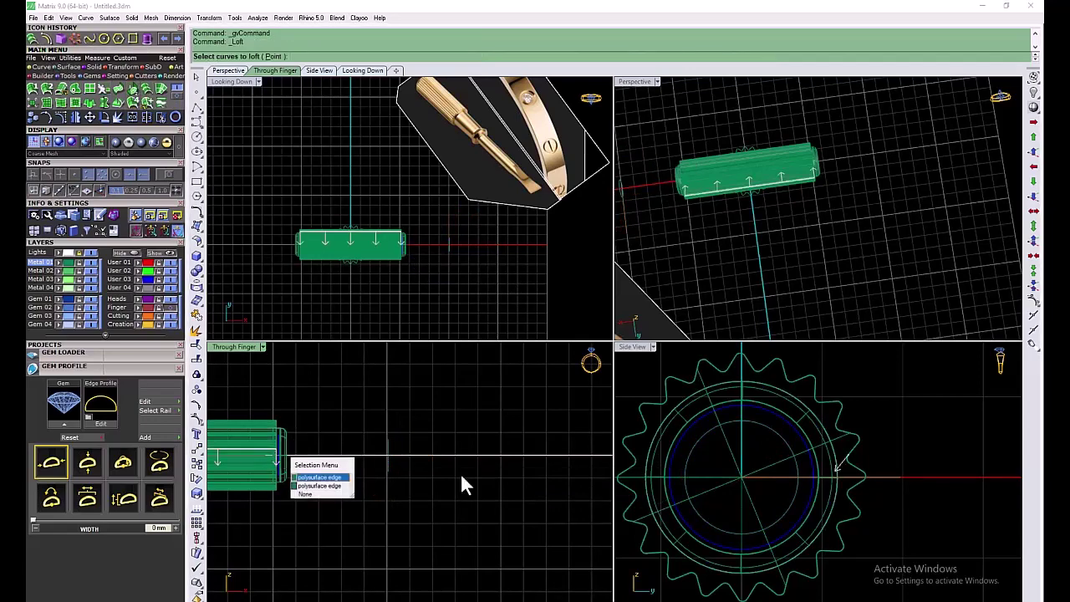
{"action": "left_click", "coordinate": [689, 429]}
{"action": "key", "text": "Return"}
{"action": "key", "text": "Return"}
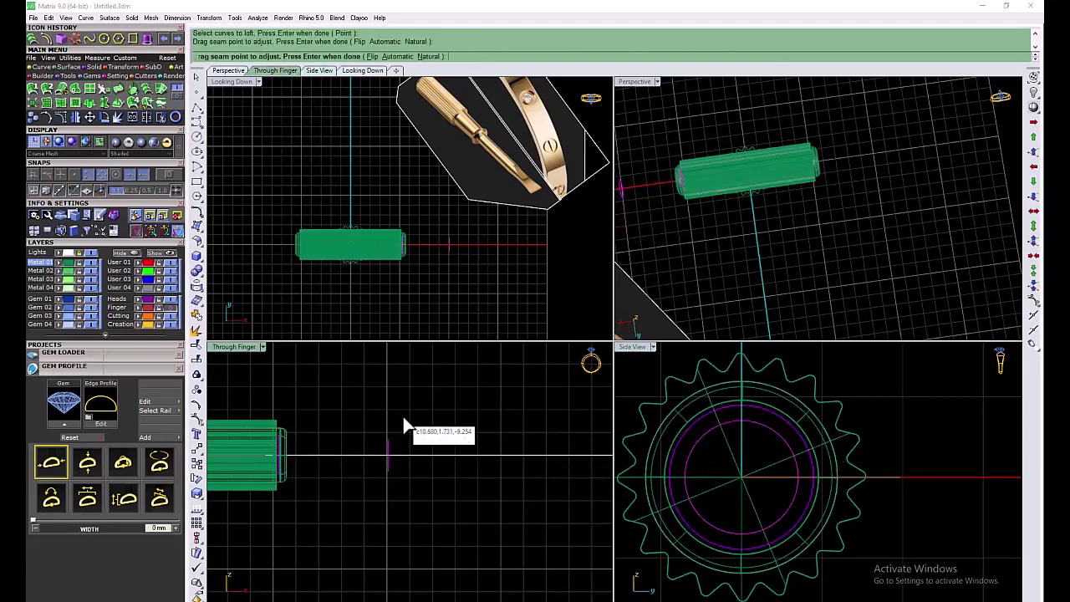
{"action": "left_click", "coordinate": [489, 391]}
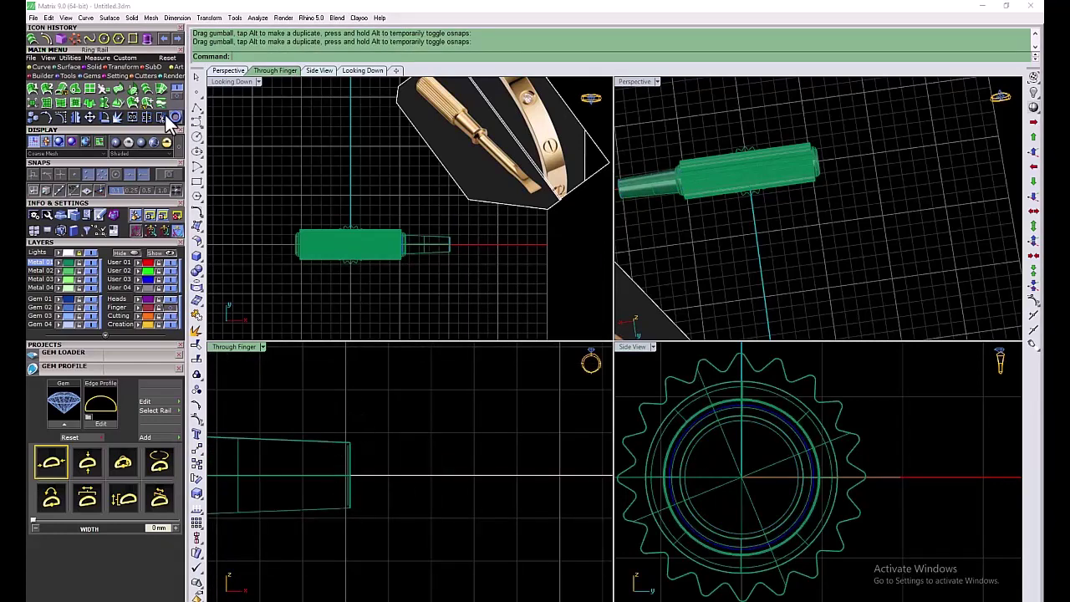
- Cap the lofted shank's open ends into a closed solid and inspect it in Perspective
{"action": "left_click", "coordinate": [98, 73]}
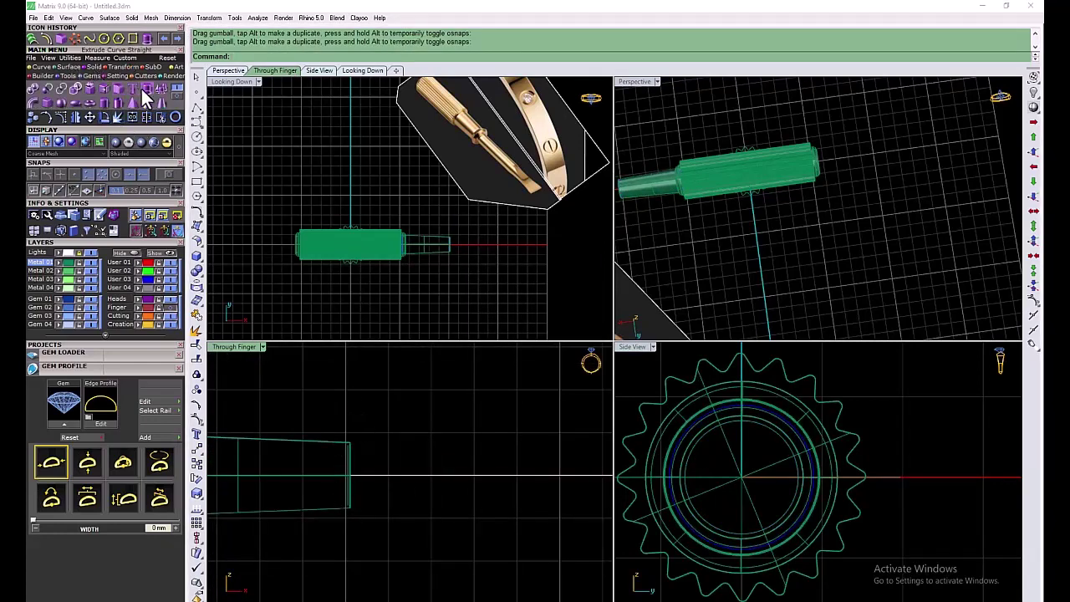
{"action": "key", "text": "Return"}
{"action": "mouse_move", "coordinate": [802, 218]}
{"action": "right_mouse_down"}
{"action": "mouse_move", "coordinate": [732, 259]}
{"action": "mouse_move", "coordinate": [677, 322]}
{"action": "right_mouse_up"}
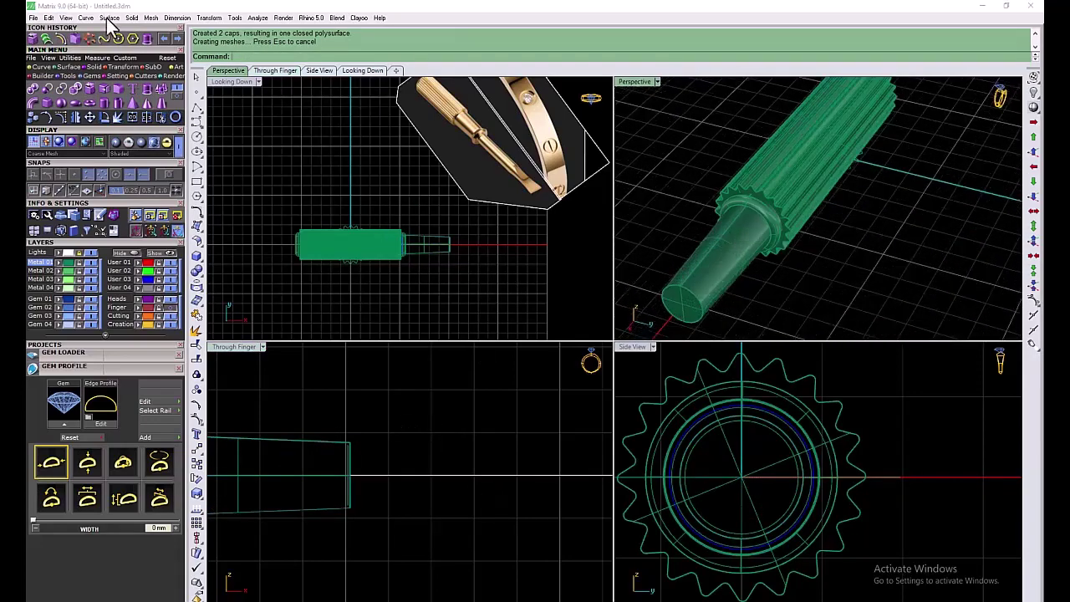
{"action": "left_click", "coordinate": [144, 99]}
- Create a small cylinder centred in the Side View and select it
{"action": "left_click", "coordinate": [741, 478]}
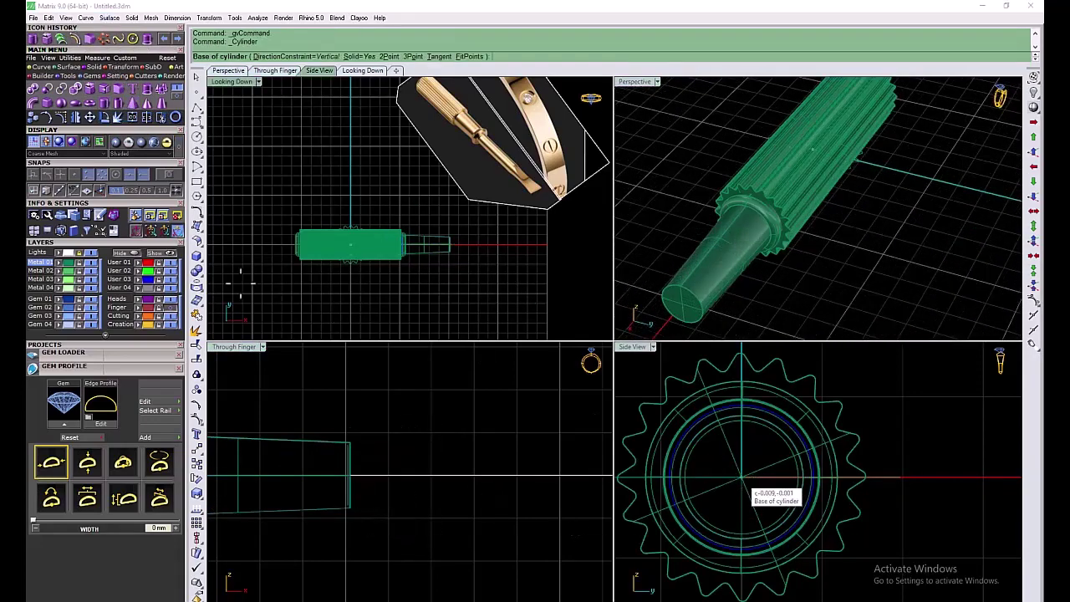
{"action": "left_click", "coordinate": [800, 391]}
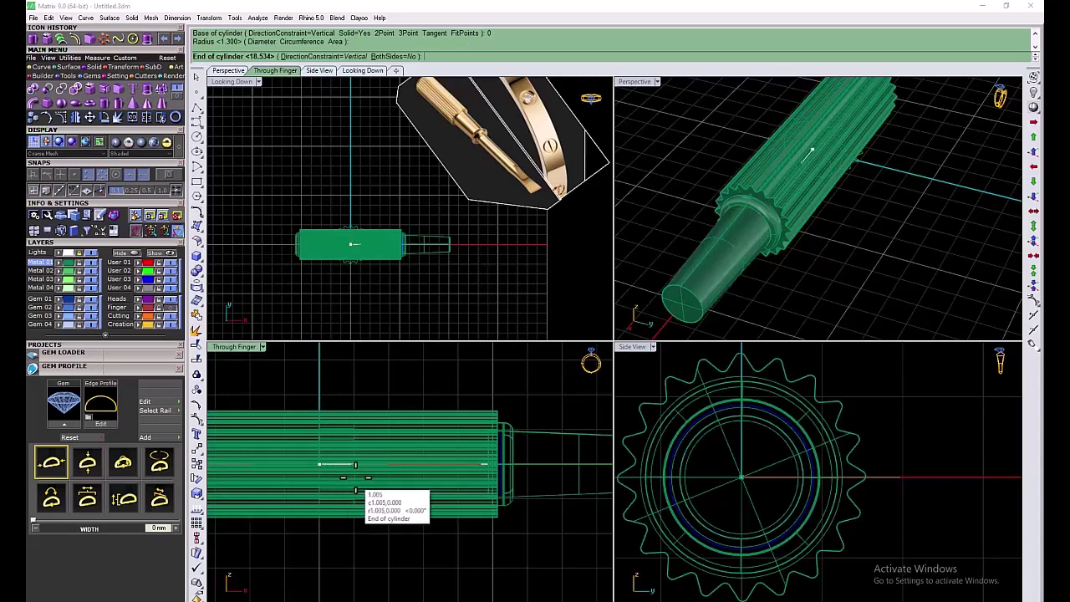
{"action": "left_click", "coordinate": [349, 489]}
{"action": "left_click", "coordinate": [368, 464]}
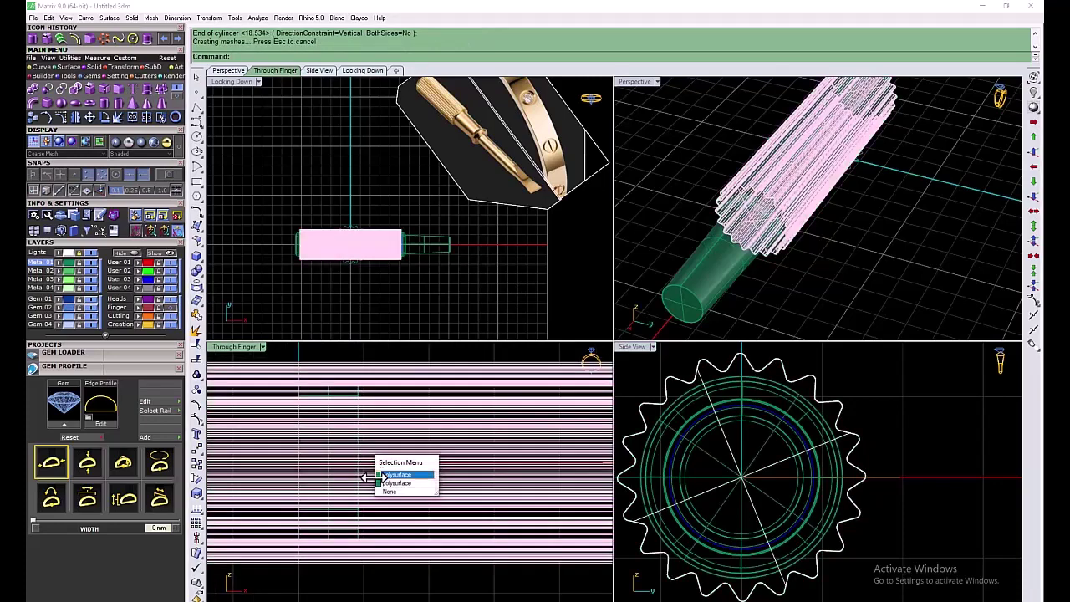
{"action": "left_click", "coordinate": [393, 476]}
- Slide the small cylinder along X to the shaft's narrow end
{"action": "scroll", "coordinate": [330, 575], "scroll_direction": "down", "scroll_amount": 3}
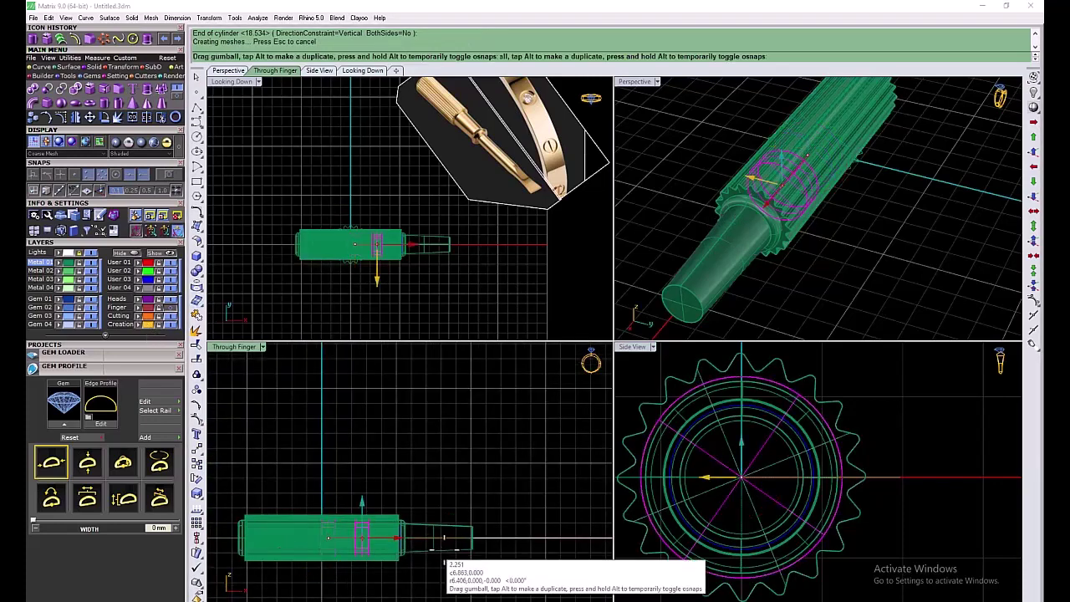
{"action": "left_click_drag", "start_coordinate": [347, 537], "coordinate": [489, 536]}
{"action": "scroll", "coordinate": [489, 535], "scroll_direction": "up", "scroll_amount": 3}
{"action": "scroll", "coordinate": [489, 536], "scroll_direction": "down", "scroll_amount": 1}
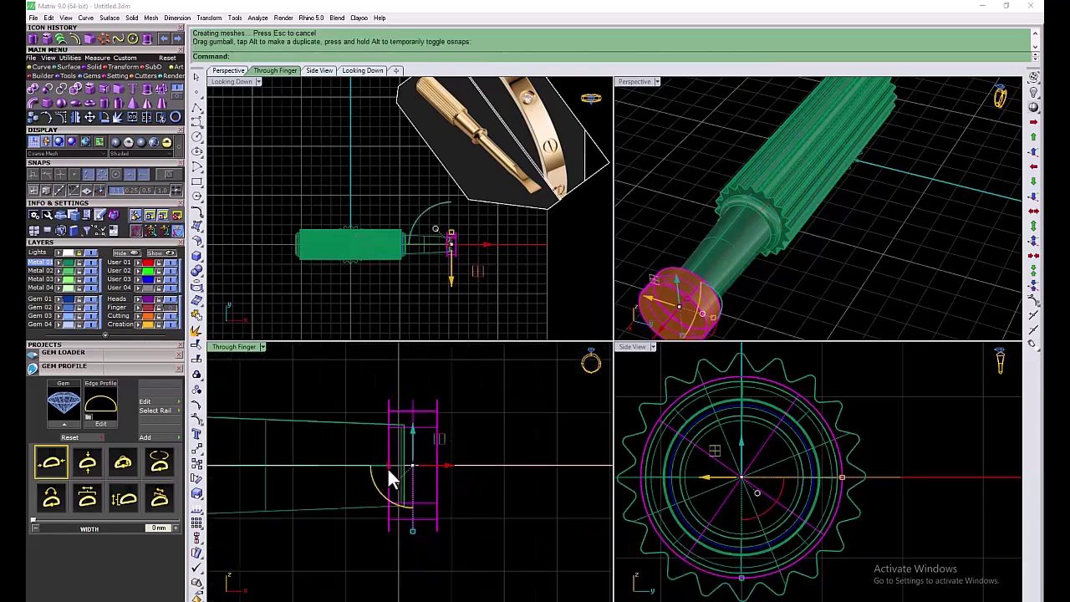
{"action": "left_click_drag", "start_coordinate": [387, 467], "coordinate": [408, 475]}
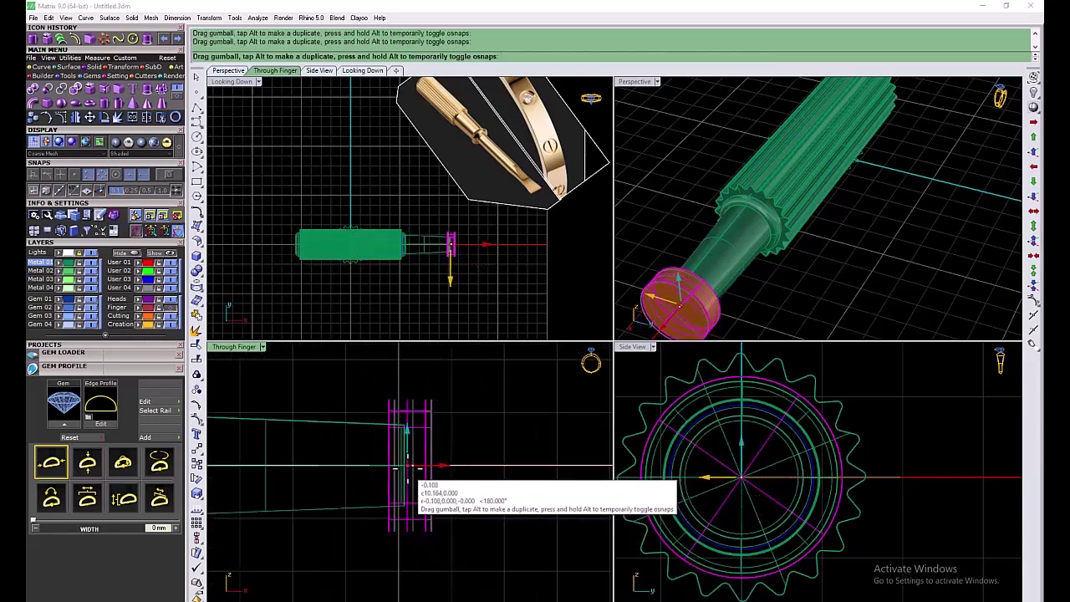
- Chamfer the collar's edges by 0.2
{"action": "left_click", "coordinate": [676, 298]}
{"action": "key", "text": "Return"}
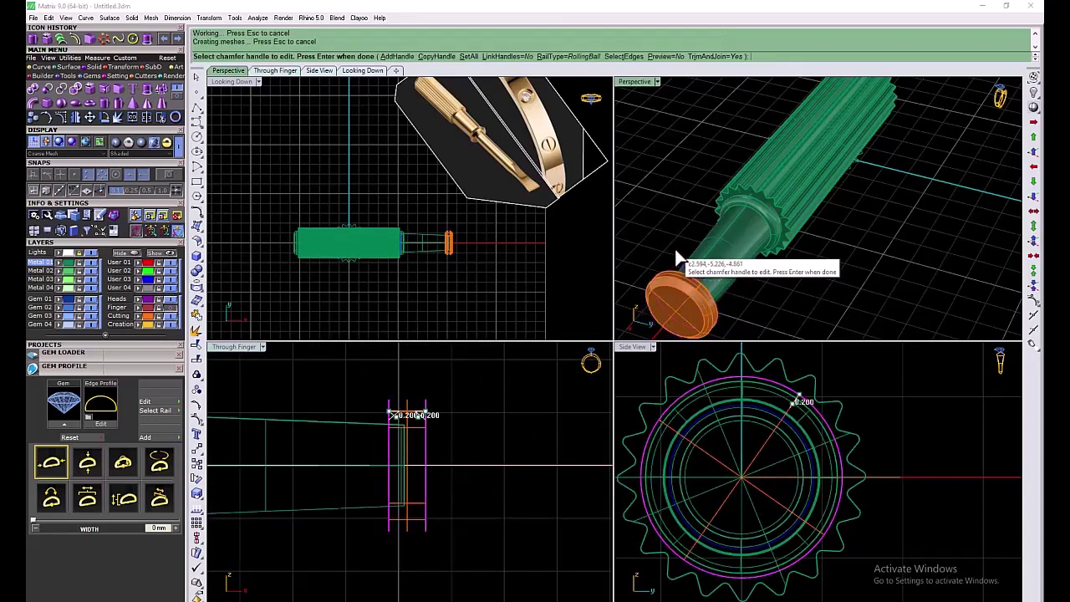
{"action": "key", "text": "Return"}
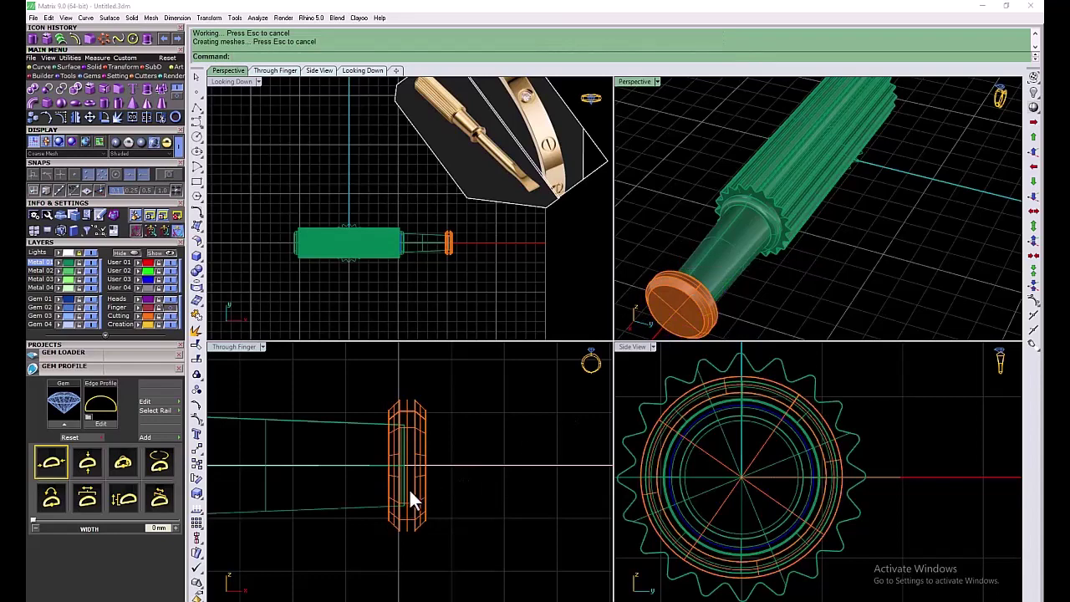
{"action": "scroll", "coordinate": [409, 490], "scroll_direction": "down", "scroll_amount": 2}
{"action": "right_click_drag", "start_coordinate": [409, 492], "coordinate": [346, 508]}
{"action": "left_click", "coordinate": [779, 468]}
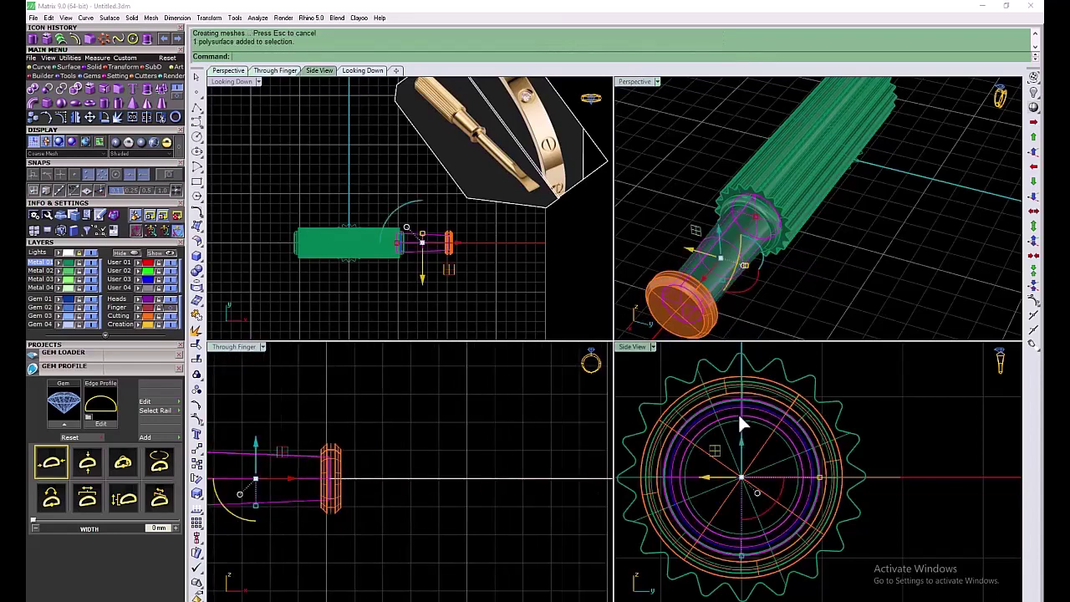
{"action": "left_click", "coordinate": [672, 485]}
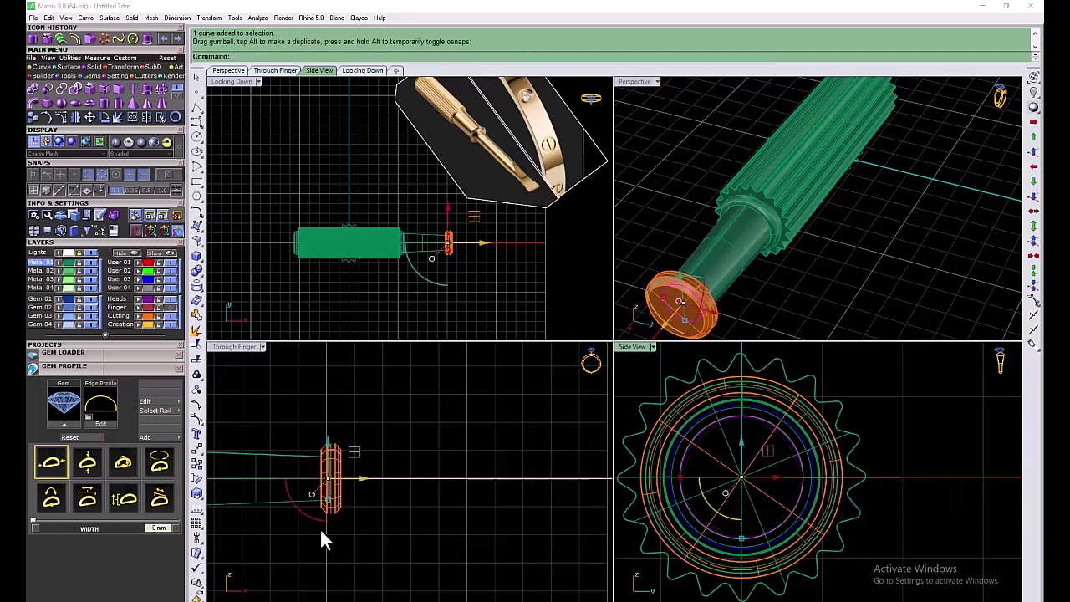
{"action": "scroll", "coordinate": [374, 493], "scroll_direction": "down", "scroll_amount": 2}
{"action": "key", "text": "Escape"}
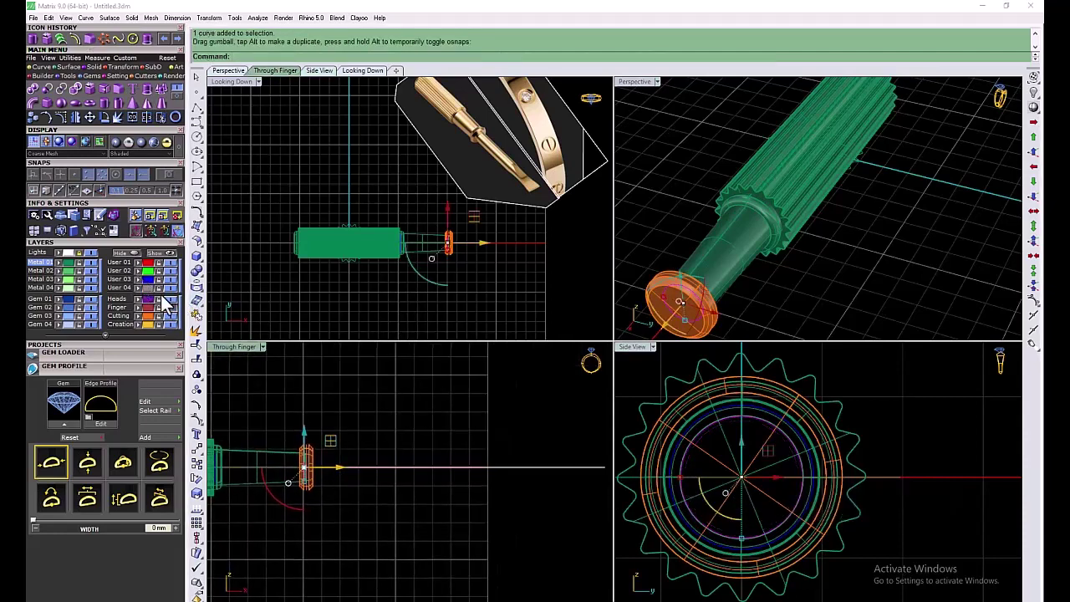
{"action": "right_click_drag", "start_coordinate": [378, 508], "coordinate": [349, 512]}
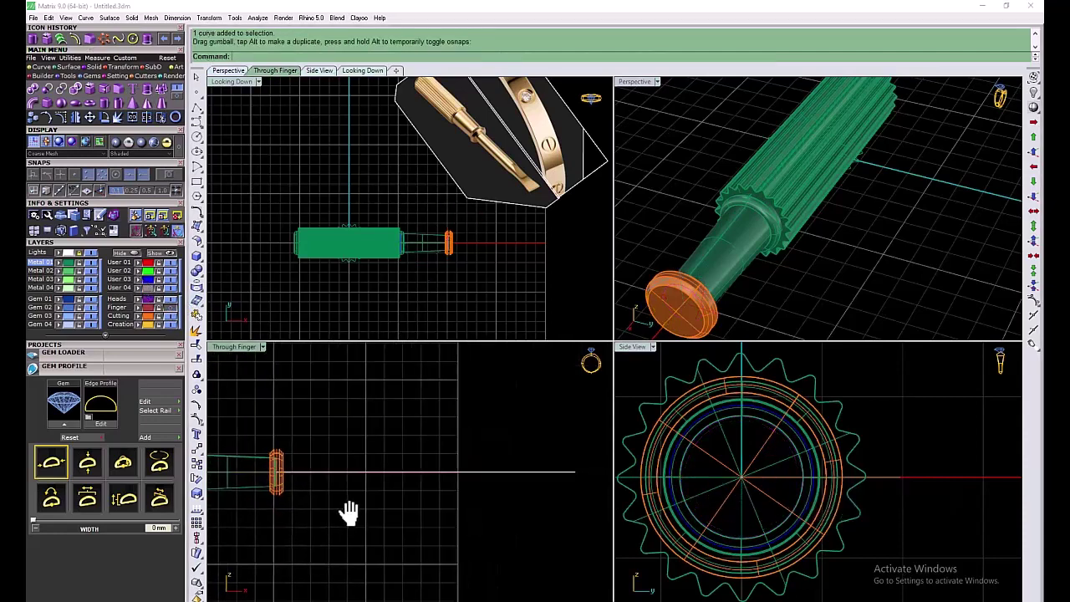
- Draw a rectangle centred at the origin in the Side View
{"action": "left_click", "coordinate": [39, 68]}
{"action": "left_click", "coordinate": [82, 99]}
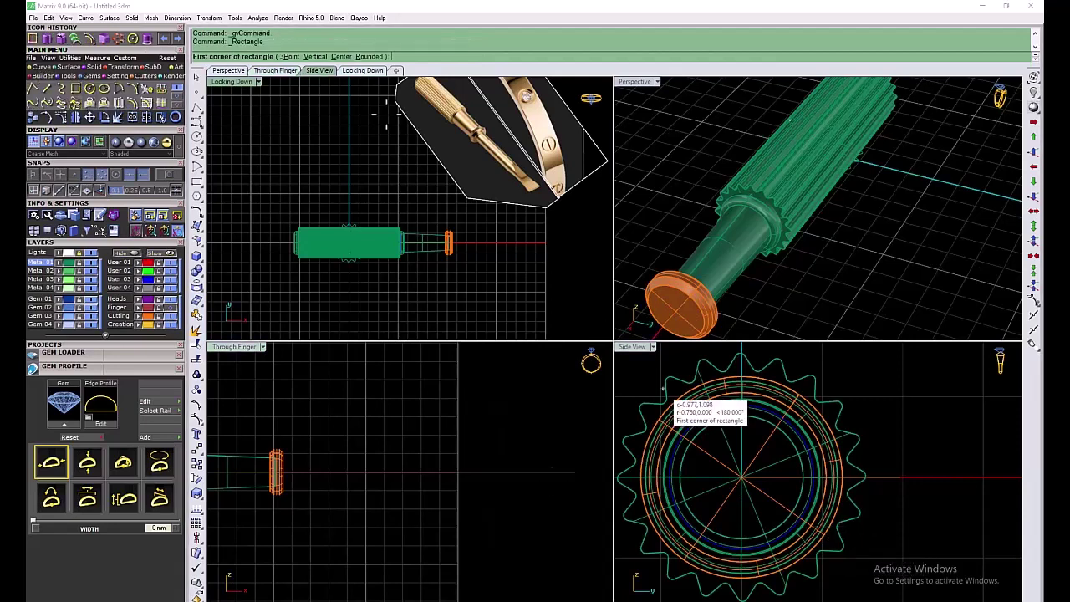
{"action": "left_click", "coordinate": [372, 56]}
{"action": "type", "text": "0"}
{"action": "key", "text": "Return"}
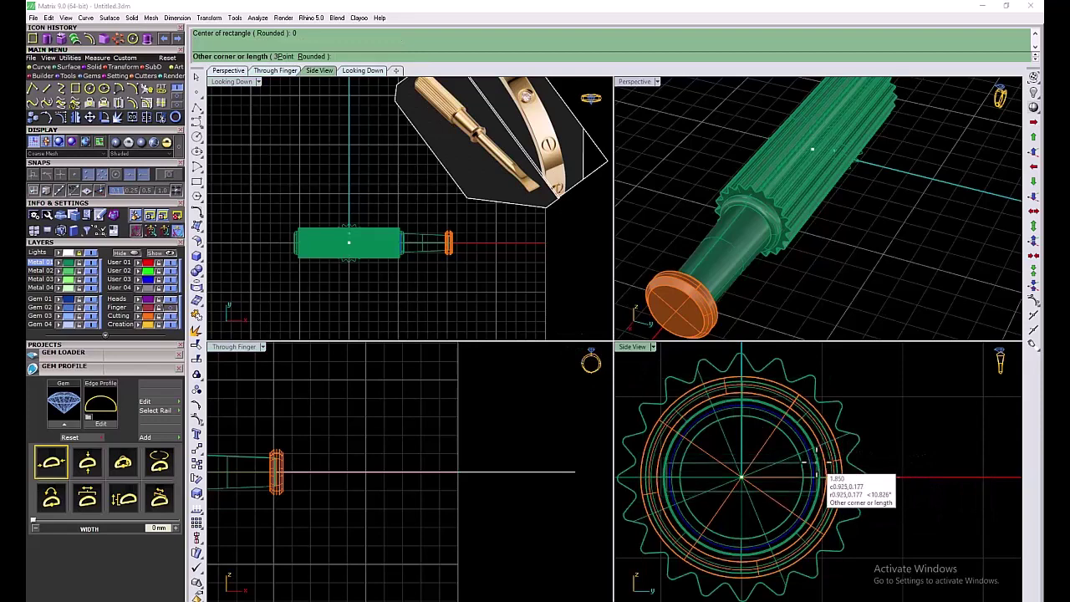
{"action": "left_click", "coordinate": [816, 465]}
- Loft the rectangle into a flat tapered blade past the collar
{"action": "scroll", "coordinate": [394, 515], "scroll_direction": "down", "scroll_amount": 3}
{"action": "scroll", "coordinate": [351, 506], "scroll_direction": "down", "scroll_amount": 2}
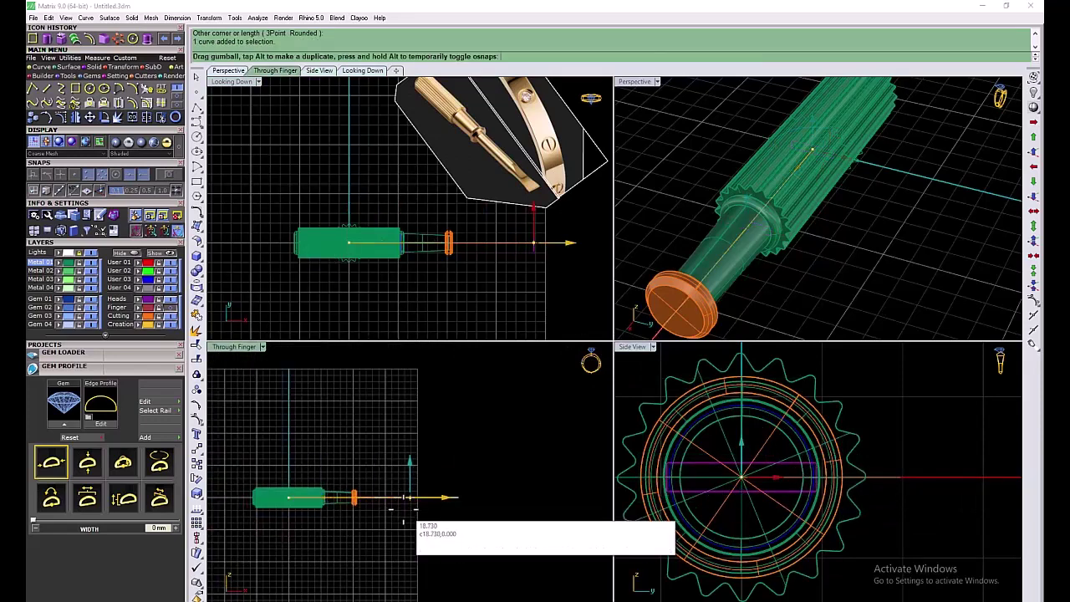
{"action": "scroll", "coordinate": [401, 506], "scroll_direction": "up", "scroll_amount": 3}
{"action": "scroll", "coordinate": [400, 506], "scroll_direction": "down", "scroll_amount": 1}
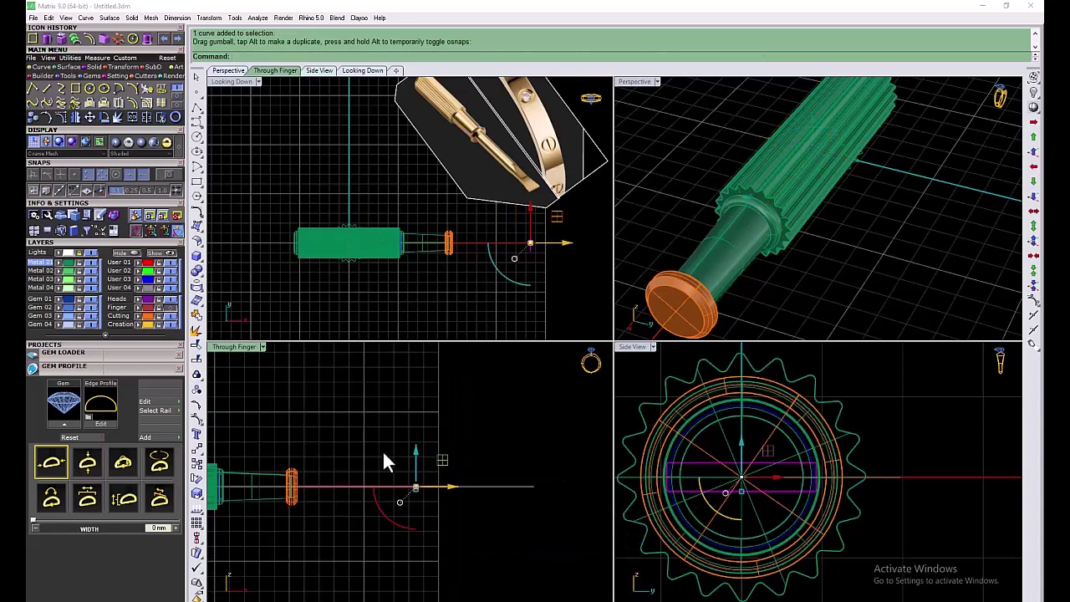
{"action": "left_click", "coordinate": [334, 374]}
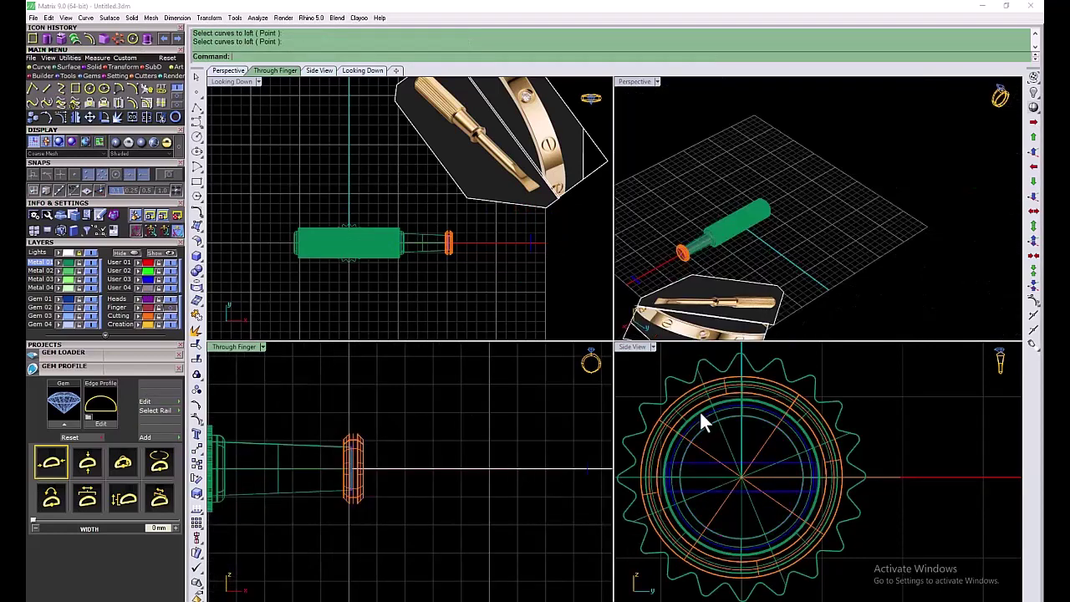
{"action": "key", "text": "Escape"}
{"action": "key", "text": "Return"}
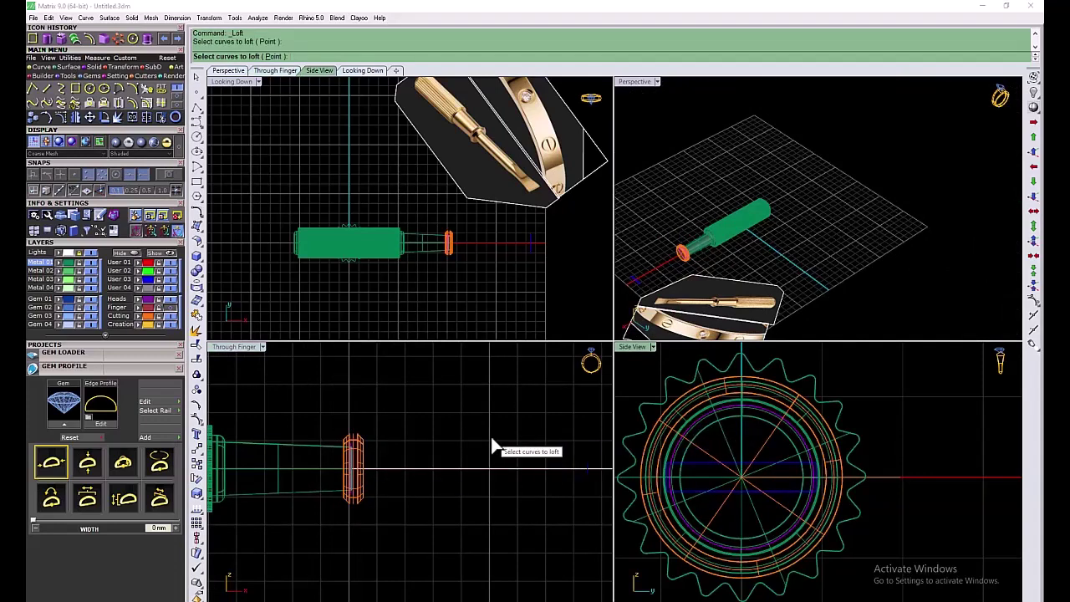
{"action": "left_click", "coordinate": [590, 473]}
{"action": "key", "text": "Return"}
{"action": "key", "text": "Return"}
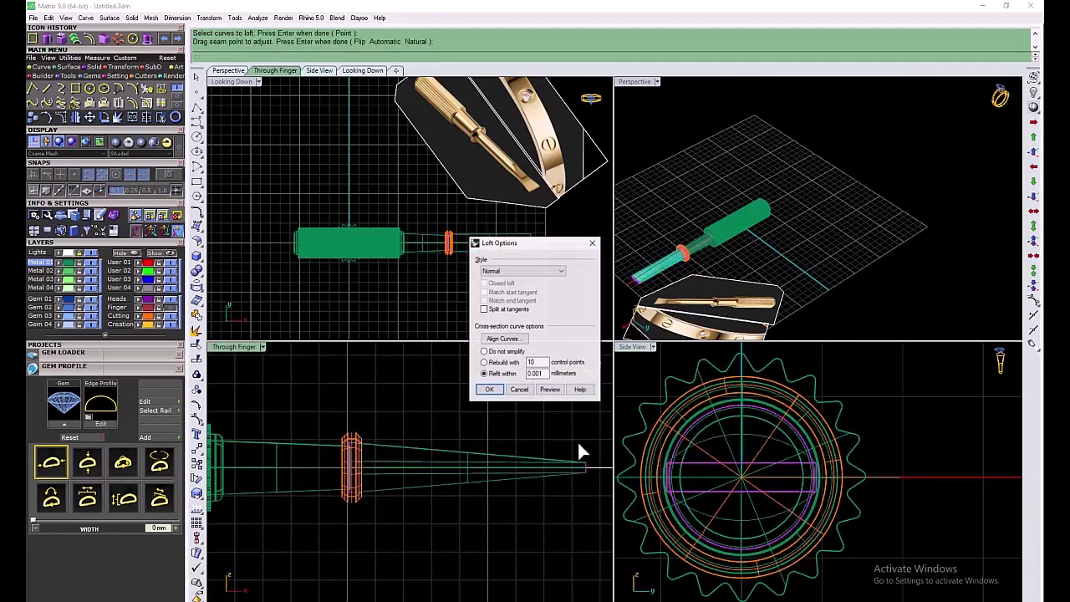
{"action": "left_click", "coordinate": [492, 389]}
- Cap the lofted blade's open ends into a closed solid
{"action": "left_click", "coordinate": [436, 451]}
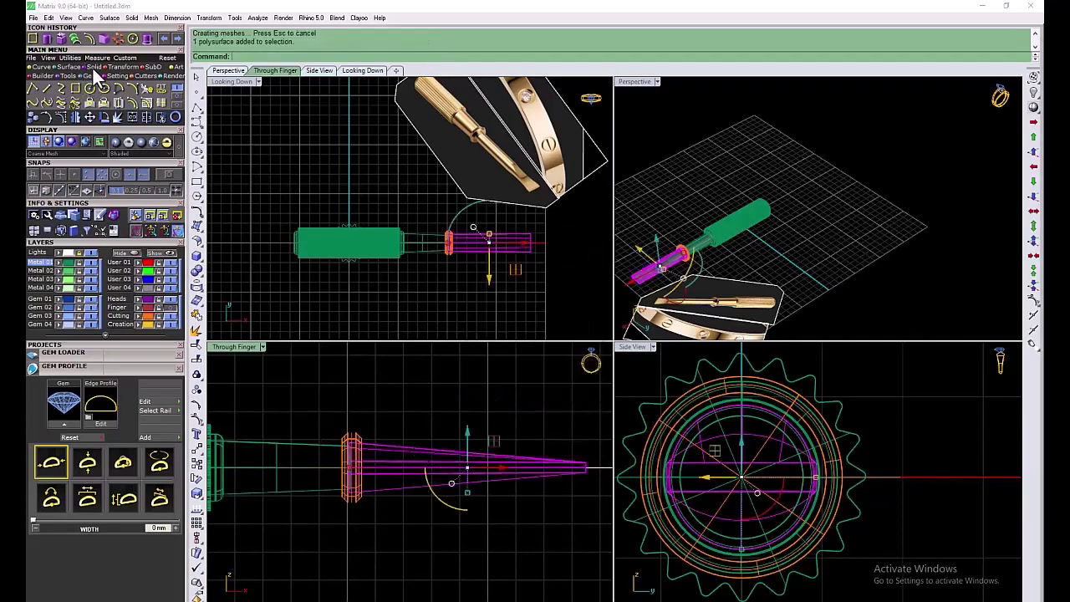
{"action": "left_click", "coordinate": [132, 89]}
{"action": "double_click", "coordinate": [640, 84]}
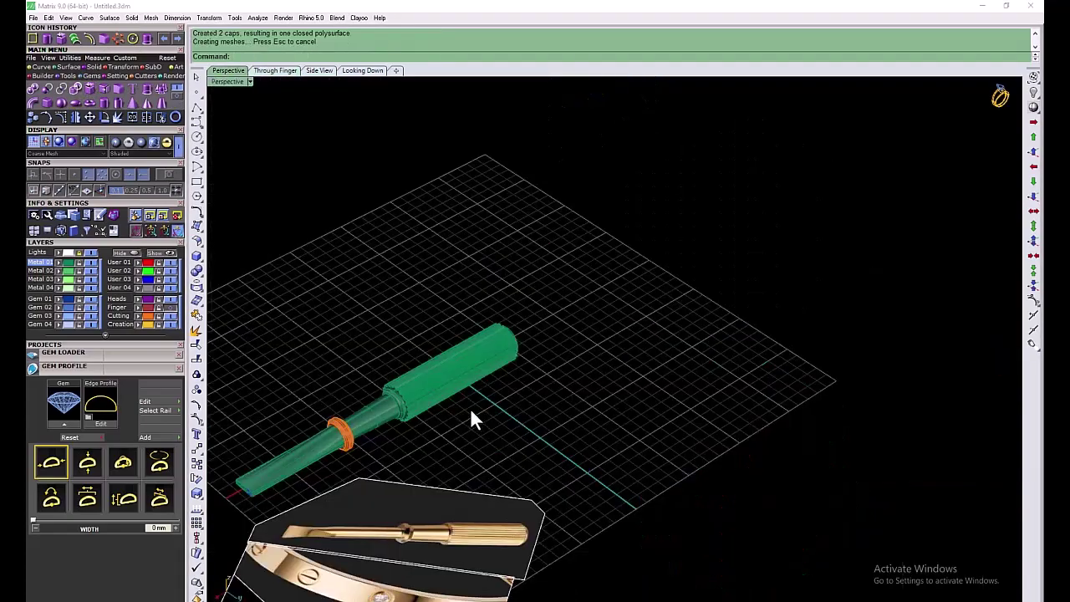
{"action": "mouse_move", "coordinate": [471, 411]}
{"action": "right_mouse_down"}
{"action": "mouse_move", "coordinate": [431, 504]}
{"action": "mouse_move", "coordinate": [315, 502]}
{"action": "right_mouse_up"}
{"action": "scroll", "coordinate": [425, 444], "scroll_direction": "up", "scroll_amount": 5}
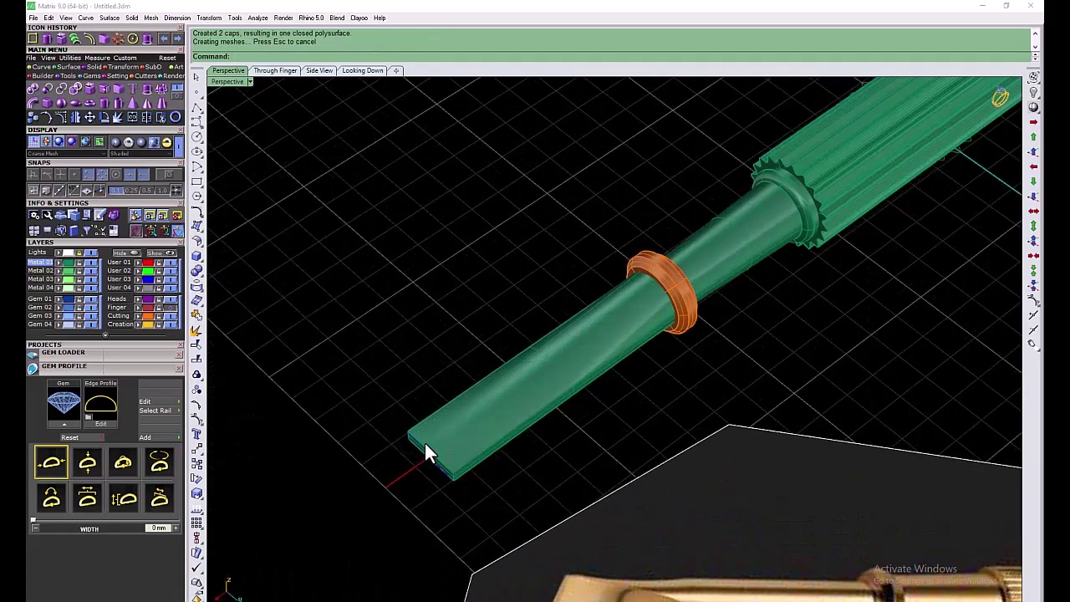
- Chamfer the blade's end edges by 0.1 and return to the four-view layout
{"action": "left_click", "coordinate": [332, 249]}
{"action": "left_click", "coordinate": [368, 259]}
{"action": "left_click", "coordinate": [391, 266]}
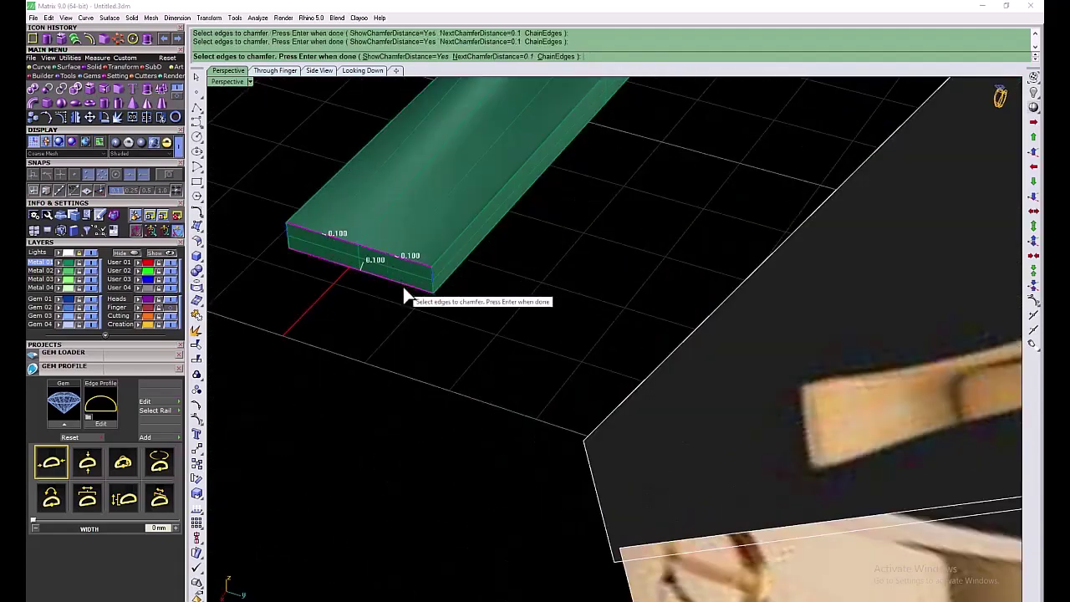
{"action": "key", "text": "Return"}
{"action": "right_click_drag", "start_coordinate": [287, 237], "coordinate": [447, 329]}
{"action": "key", "text": "ctrl+m"}
{"action": "scroll", "coordinate": [475, 242], "scroll_direction": "up", "scroll_amount": 3}
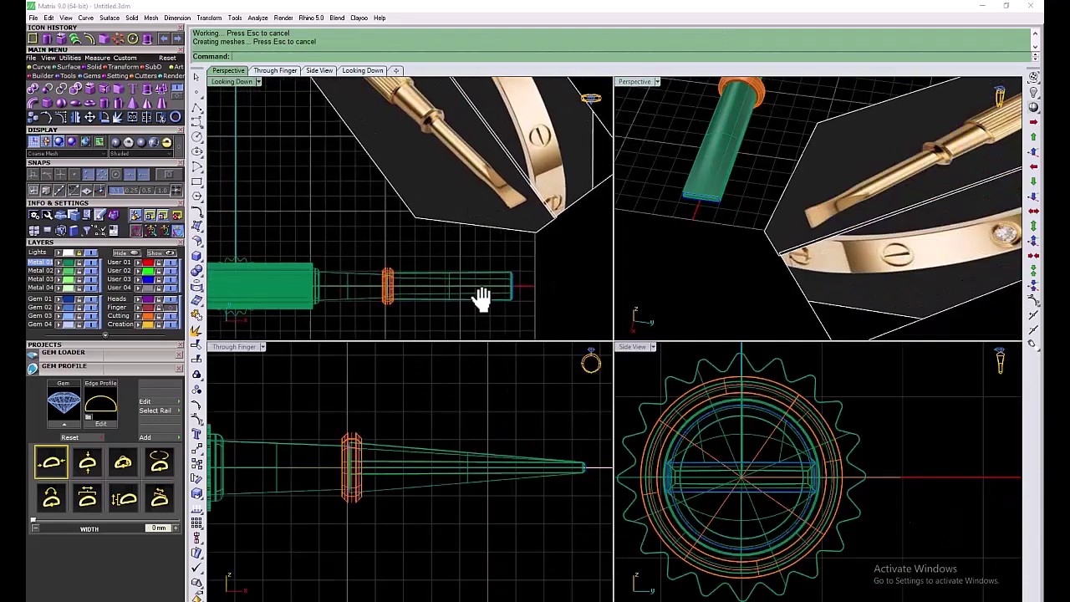
{"action": "right_click_drag", "start_coordinate": [478, 296], "coordinate": [460, 285]}
- Draw an arc running from the collar to the blade tip
{"action": "scroll", "coordinate": [377, 269], "scroll_direction": "up", "scroll_amount": 2}
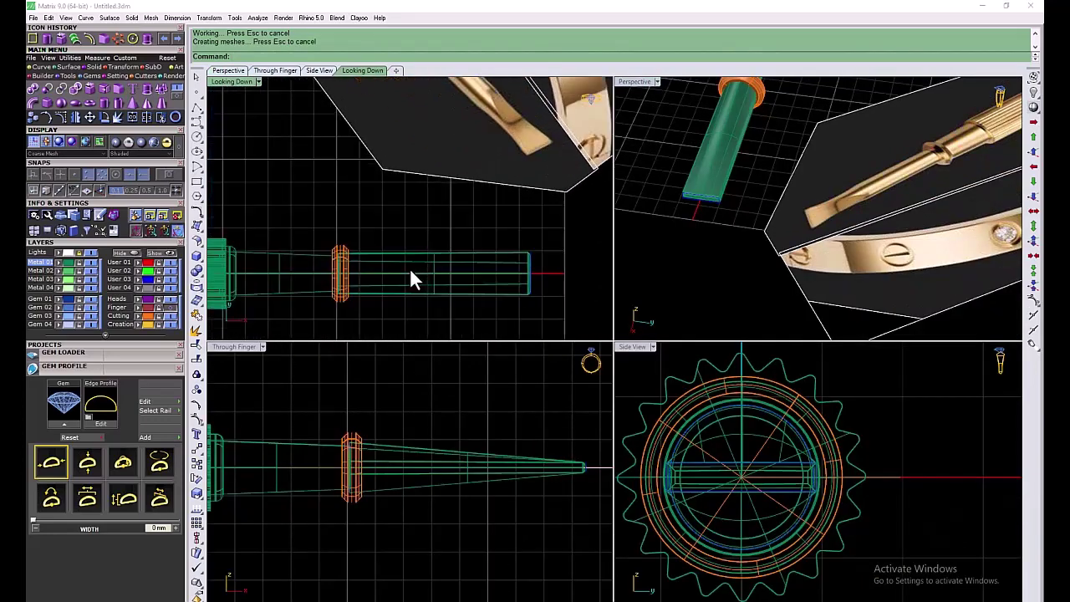
{"action": "left_click", "coordinate": [38, 67]}
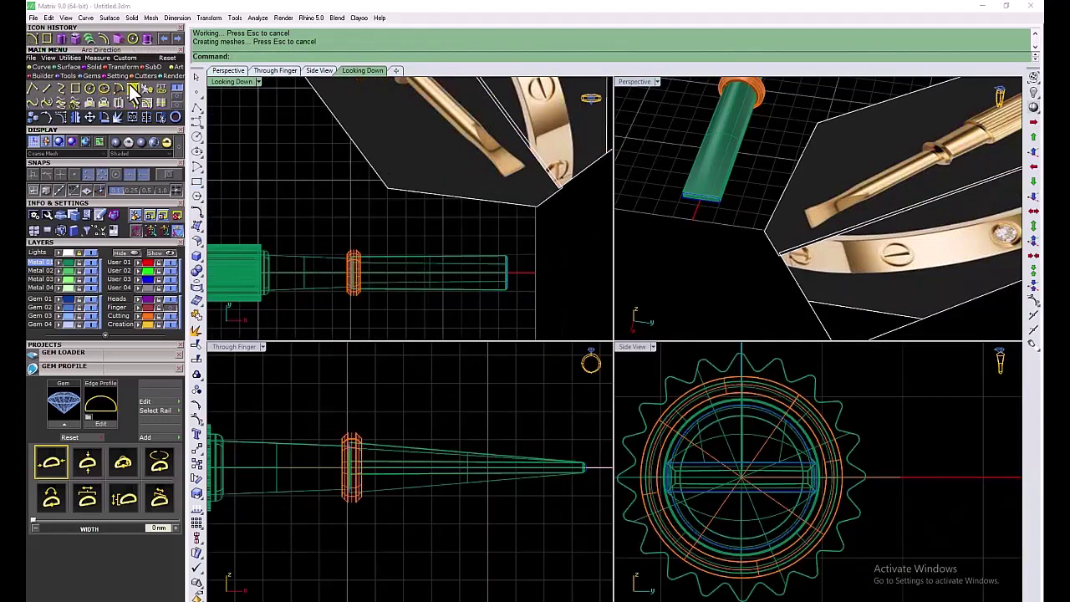
{"action": "left_click", "coordinate": [132, 88]}
{"action": "scroll", "coordinate": [354, 269], "scroll_direction": "up", "scroll_amount": 2}
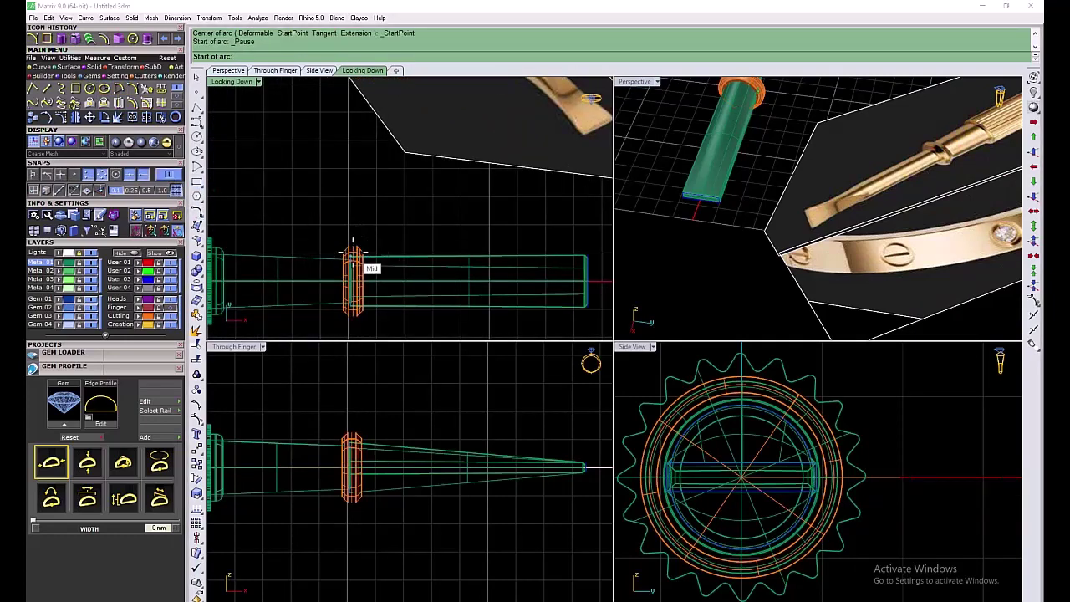
{"action": "left_click", "coordinate": [367, 267]}
{"action": "left_click", "coordinate": [585, 254]}
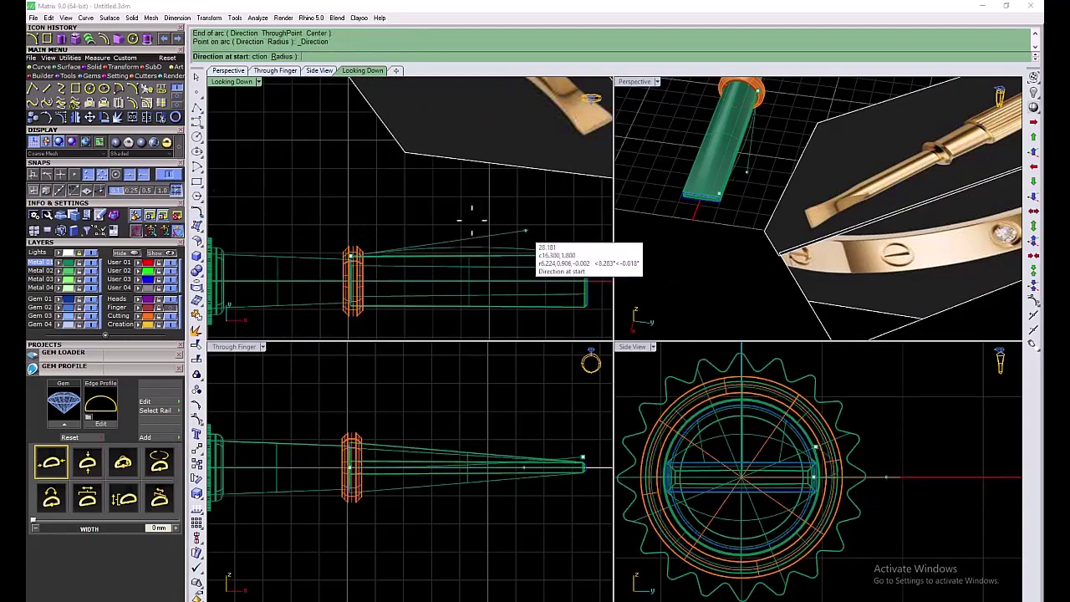
{"action": "left_click", "coordinate": [476, 272]}
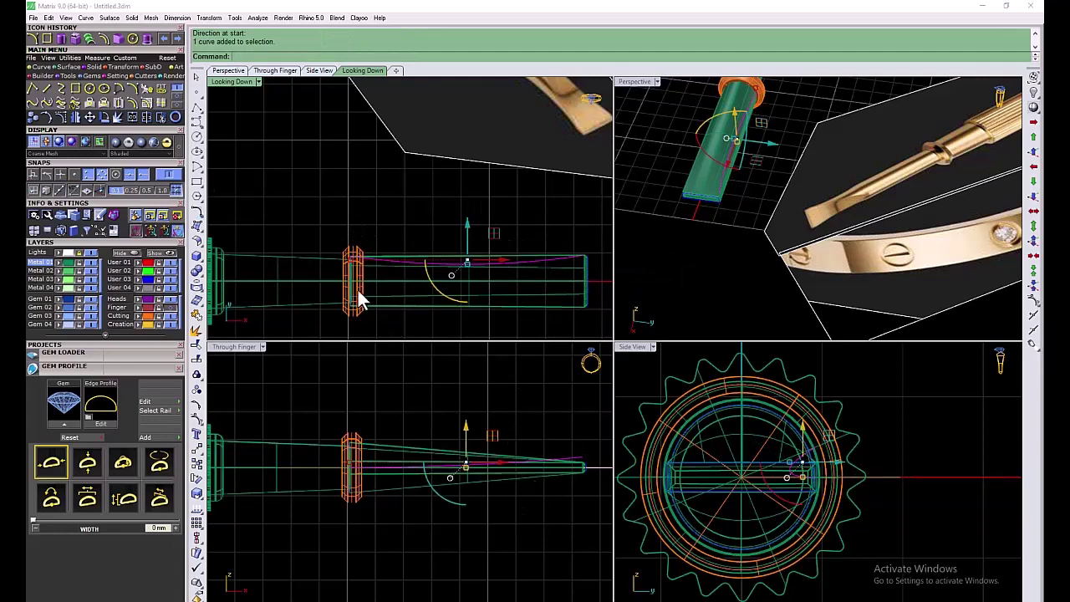
- Extrude the arc into a surface and rotate it upright against the blade's side
{"action": "left_click", "coordinate": [71, 67]}
{"action": "left_click", "coordinate": [91, 101]}
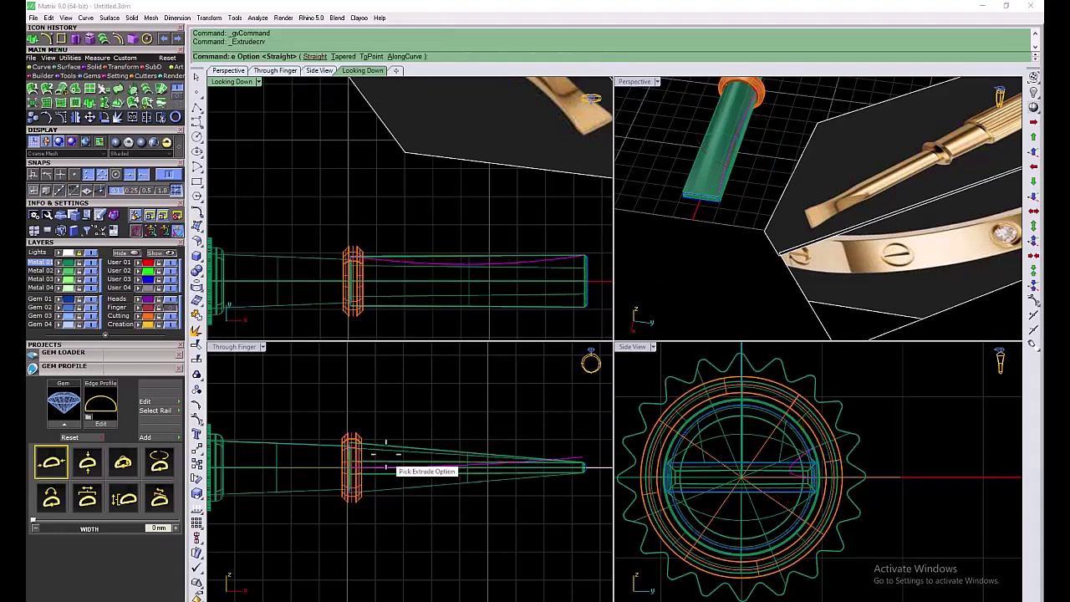
{"action": "left_click", "coordinate": [466, 406]}
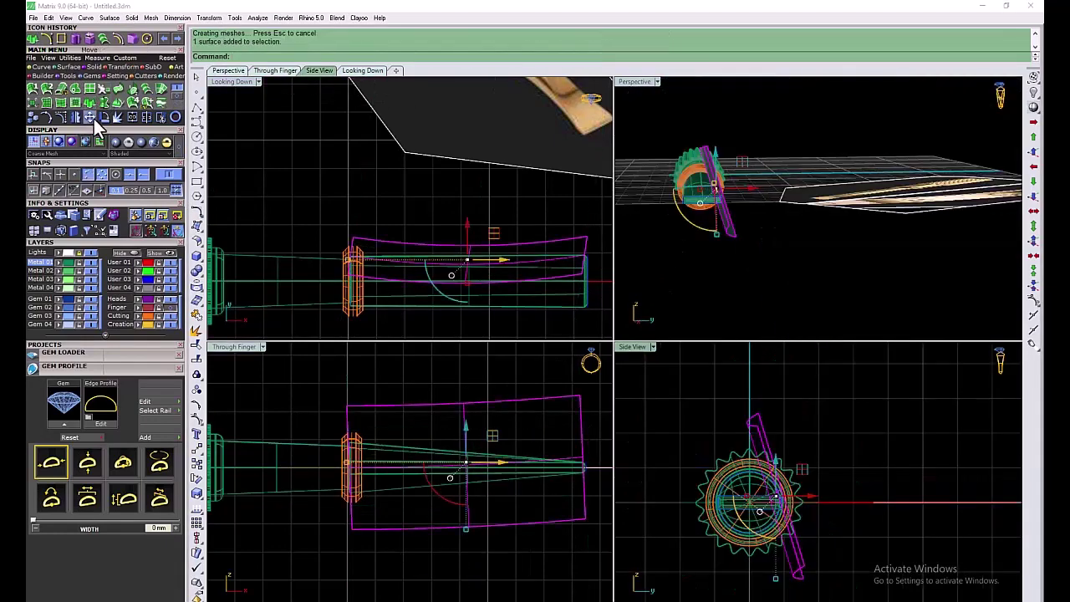
{"action": "left_click", "coordinate": [102, 118]}
{"action": "left_click", "coordinate": [757, 423]}
{"action": "left_click", "coordinate": [801, 575]}
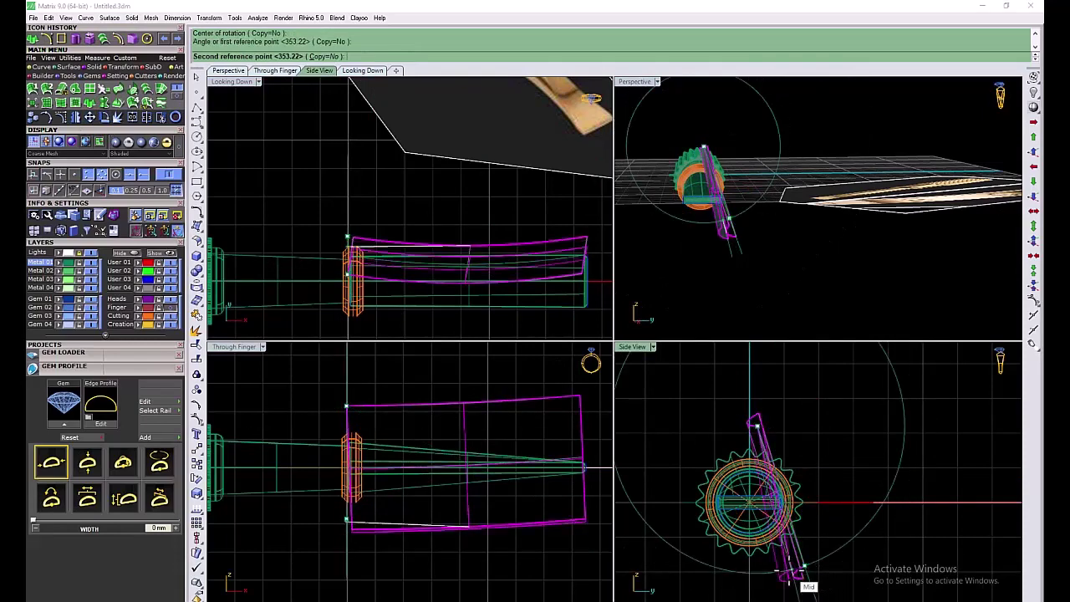
{"action": "left_click", "coordinate": [767, 582]}
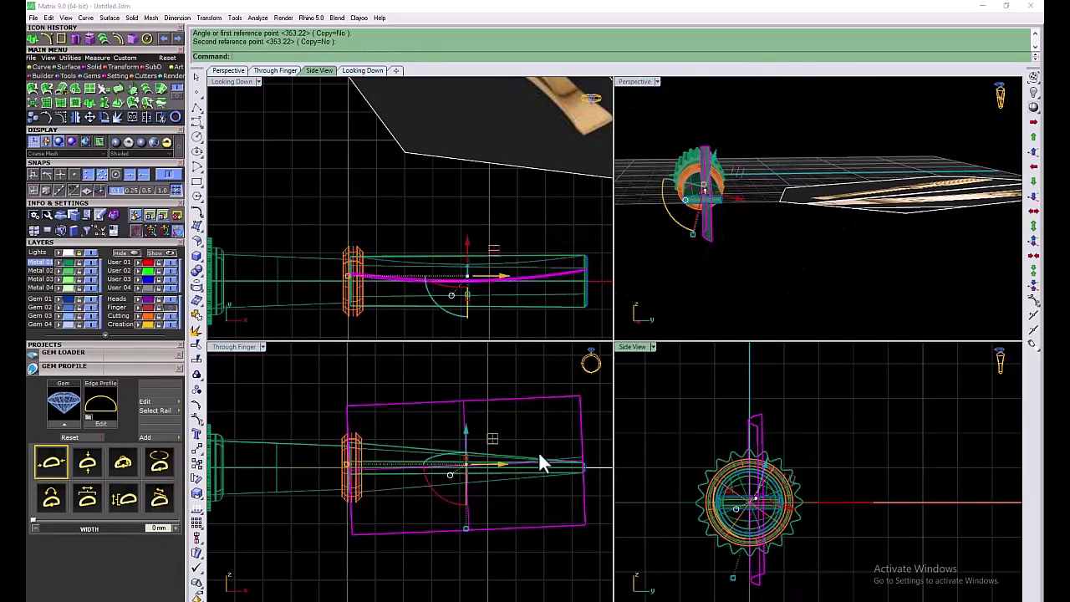
{"action": "left_click_drag", "start_coordinate": [466, 251], "coordinate": [466, 214]}
{"action": "left_click", "coordinate": [410, 194]}
{"action": "mouse_move", "coordinate": [752, 251]}
{"action": "right_mouse_down"}
{"action": "mouse_move", "coordinate": [710, 285]}
{"action": "mouse_move", "coordinate": [724, 198]}
{"action": "right_mouse_up"}
- Mirror the curved surface across X to the blade's other side
{"action": "left_click", "coordinate": [724, 199]}
{"action": "scroll", "coordinate": [393, 255], "scroll_direction": "down", "scroll_amount": 3}
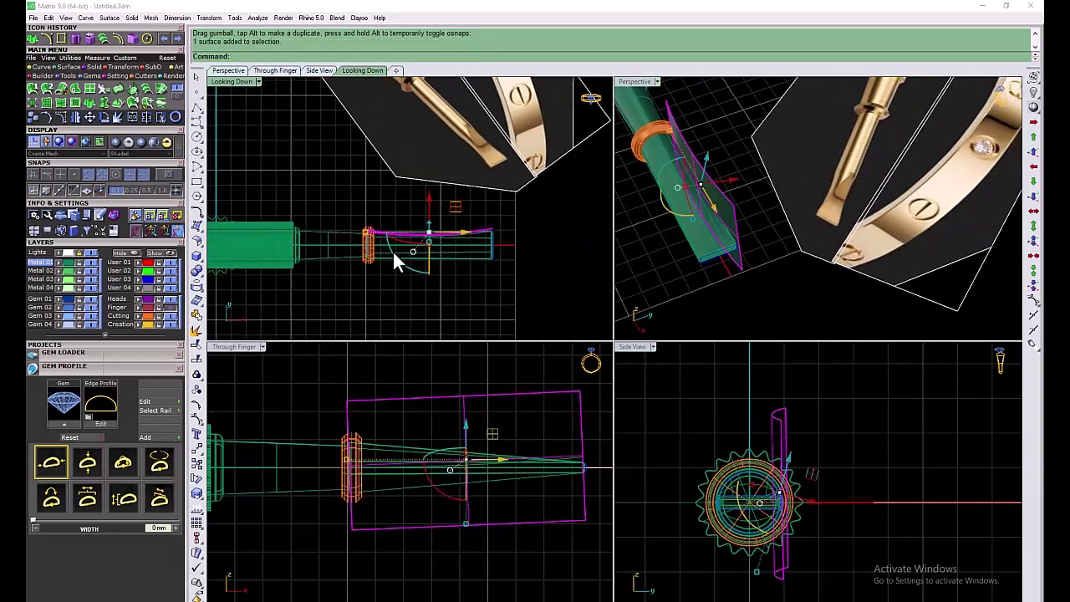
{"action": "key", "text": "Return"}
{"action": "type", "text": "X"}
{"action": "key", "text": "Return"}
{"action": "scroll", "coordinate": [441, 259], "scroll_direction": "up", "scroll_amount": 3}
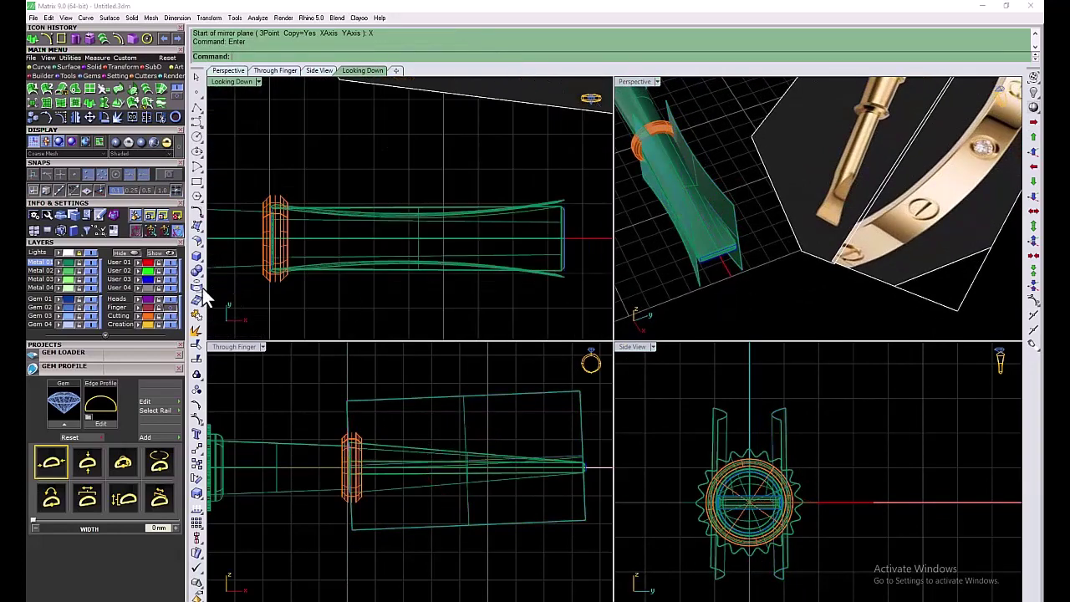
- Split the blade using the curved surfaces as cutters
{"action": "left_click", "coordinate": [203, 288]}
{"action": "left_click", "coordinate": [390, 211]}
{"action": "key", "text": "Return"}
{"action": "left_click", "coordinate": [456, 395]}
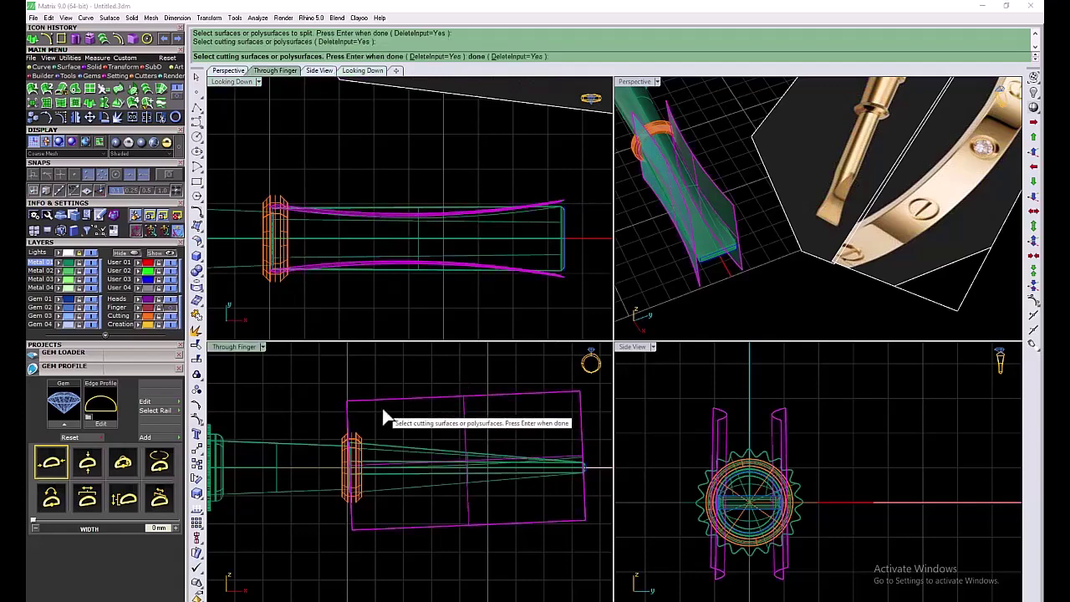
{"action": "key", "text": "Return"}
- Delete the unwanted offcut piece and the cutter surfaces
{"action": "left_click", "coordinate": [429, 205]}
{"action": "key", "text": "Delete"}
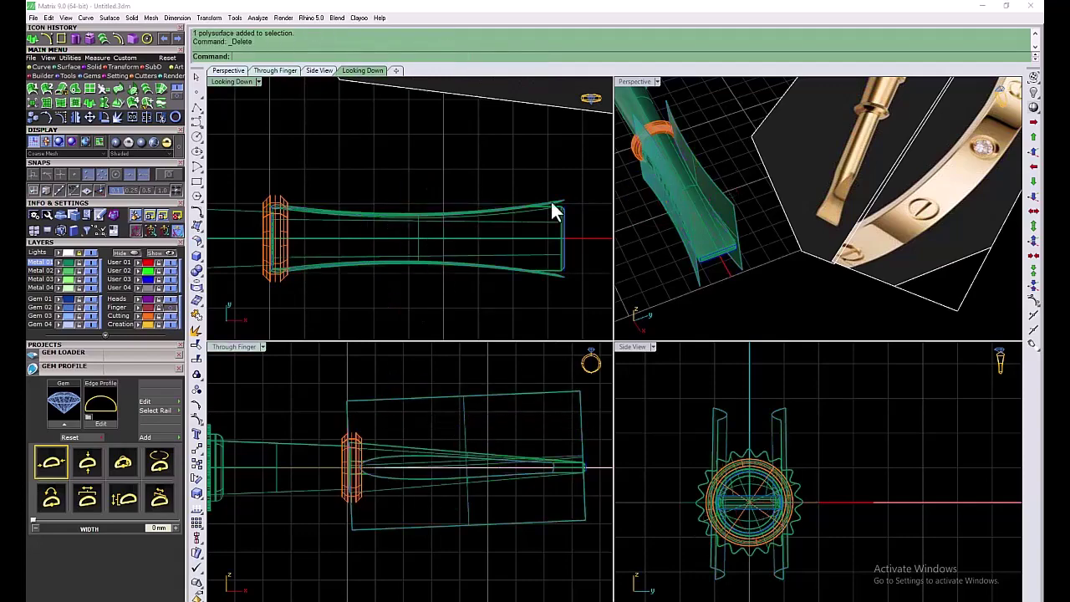
{"action": "left_click", "coordinate": [579, 409]}
{"action": "key", "text": "Delete"}
- Select all the screwdriver parts and hide their layer, User 17
{"action": "double_click", "coordinate": [634, 82]}
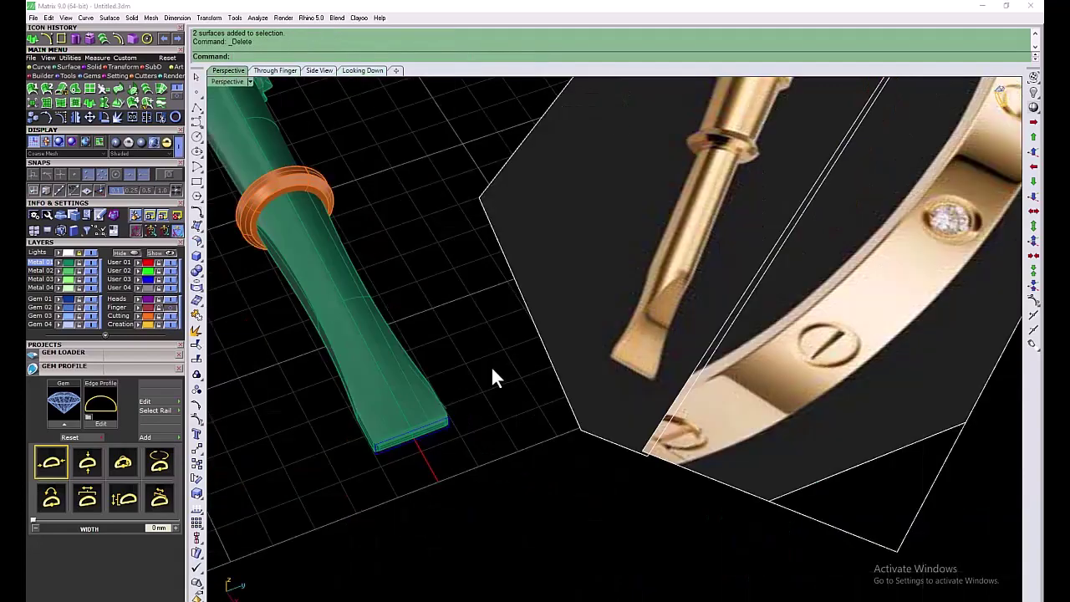
{"action": "right_click_drag", "start_coordinate": [491, 366], "coordinate": [439, 406]}
{"action": "scroll", "coordinate": [422, 251], "scroll_direction": "up", "scroll_amount": 5}
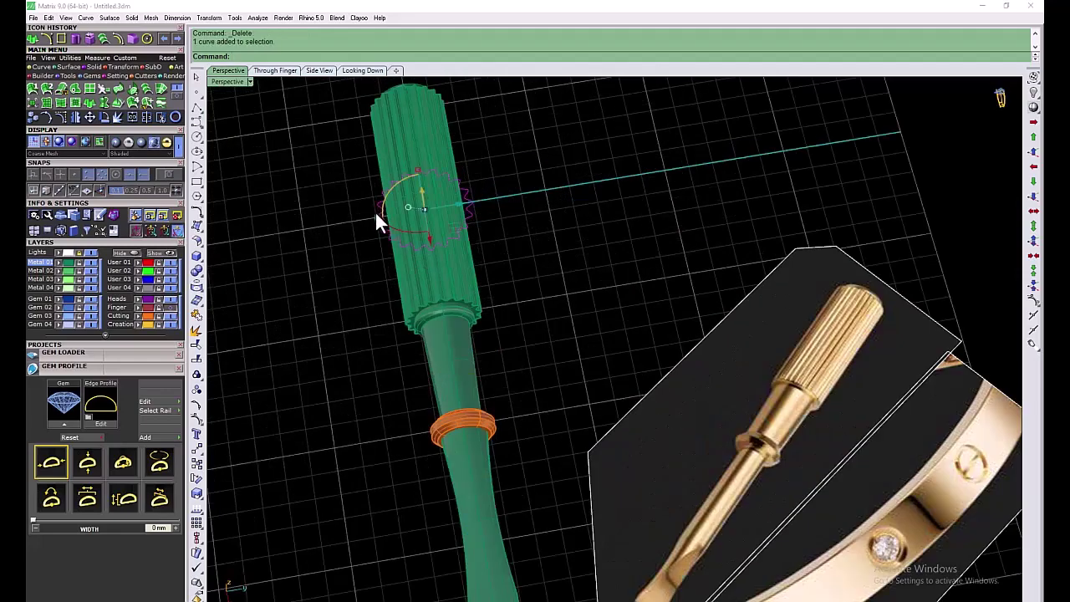
{"action": "scroll", "coordinate": [378, 219], "scroll_direction": "down", "scroll_amount": 4}
{"action": "left_click", "coordinate": [409, 331]}
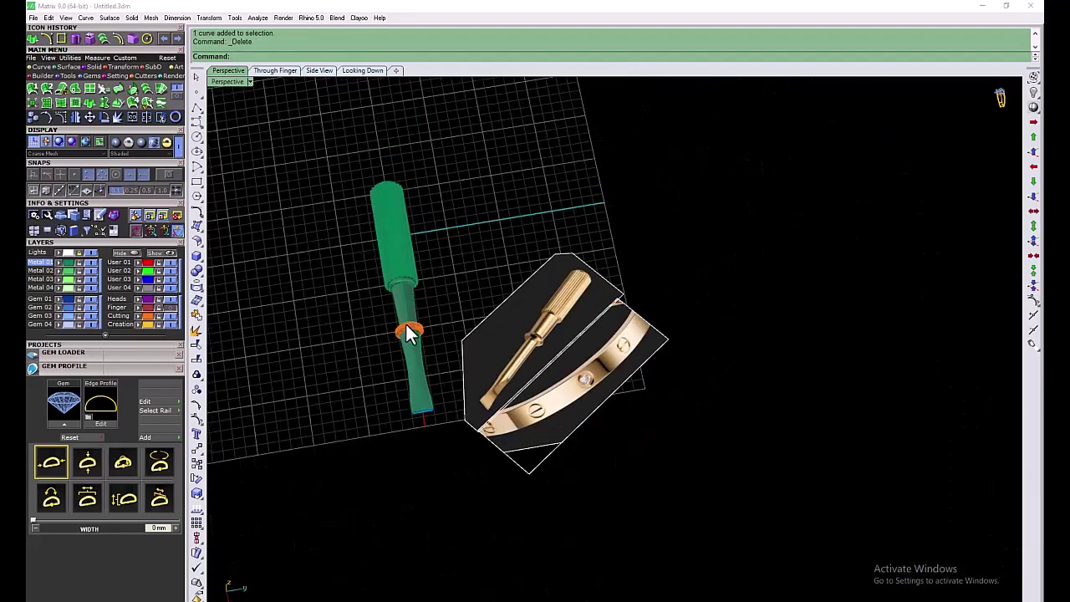
{"action": "left_click", "coordinate": [69, 262]}
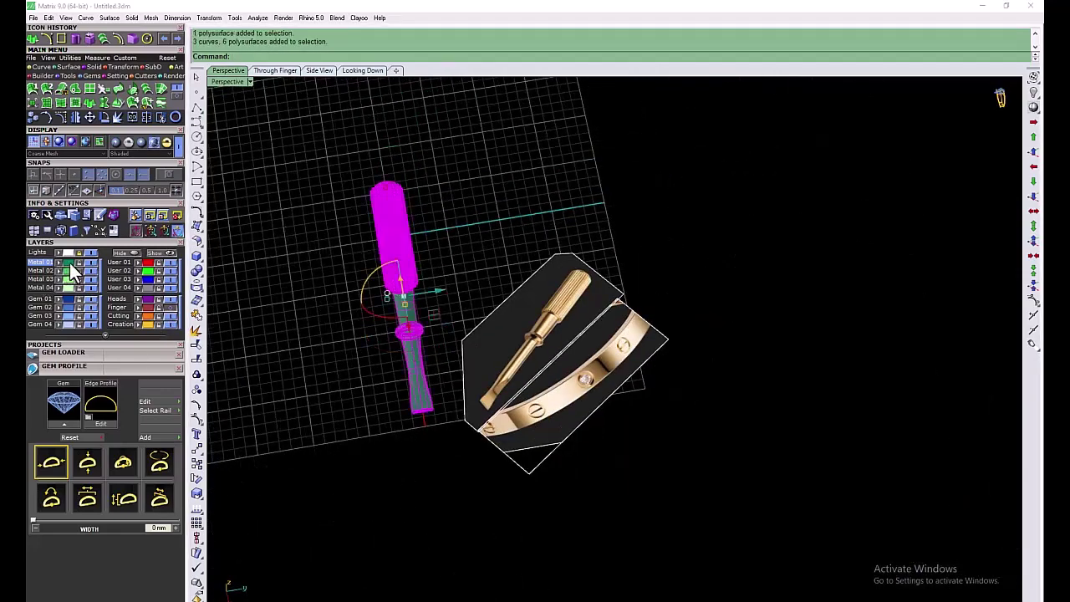
{"action": "left_click", "coordinate": [104, 335]}
{"action": "right_click_drag", "start_coordinate": [377, 296], "coordinate": [382, 310]}
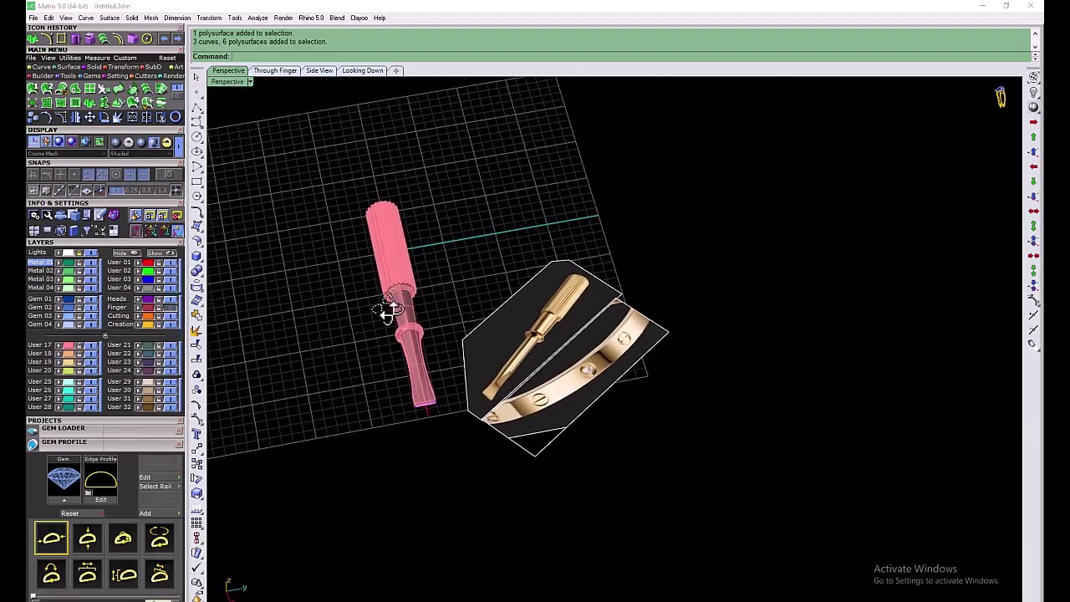
{"action": "left_click", "coordinate": [85, 345]}
- Delete the two small stray curves and show the 33 hidden bangle objects again
{"action": "left_click", "coordinate": [147, 282]}
{"action": "key", "text": "Delete"}
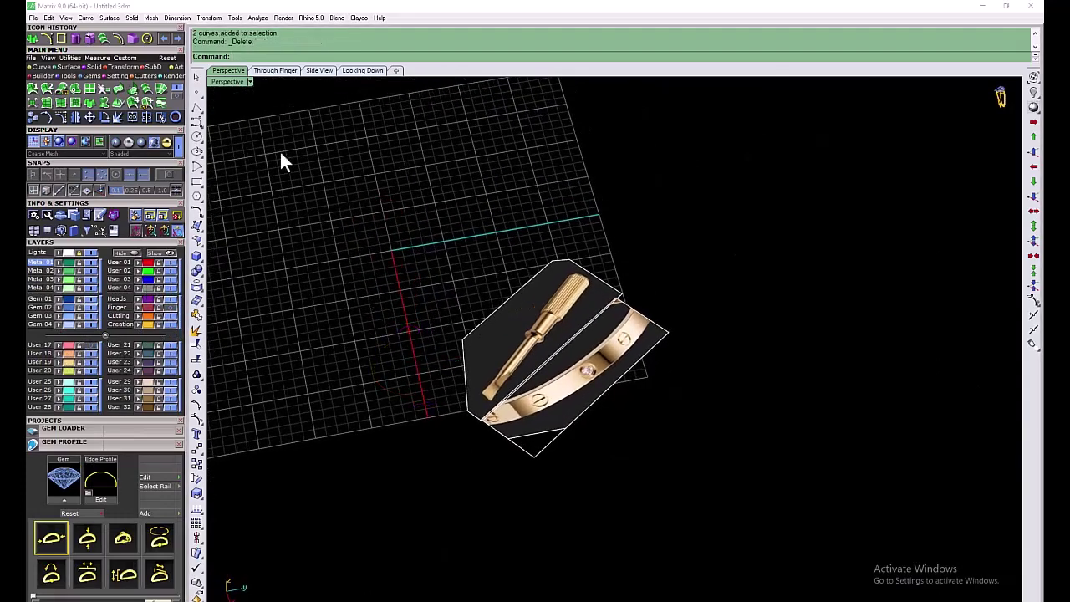
{"action": "left_click", "coordinate": [176, 229]}
{"action": "double_click", "coordinate": [227, 81]}
- Orbit the bangle upright, then switch to a full-size top-down view
{"action": "scroll", "coordinate": [470, 252], "scroll_direction": "down", "scroll_amount": 3}
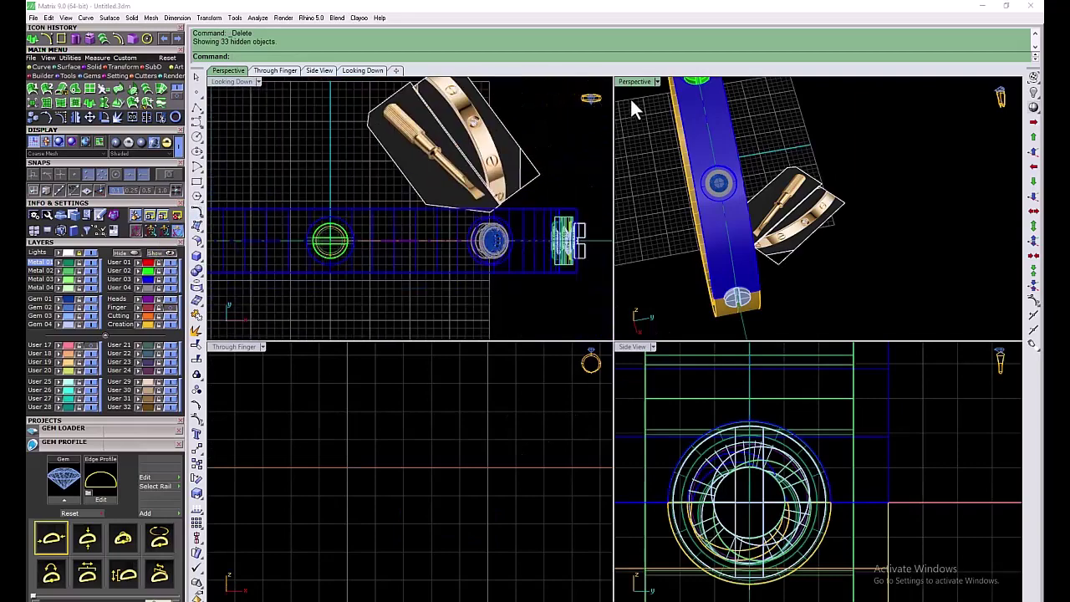
{"action": "double_click", "coordinate": [630, 97]}
{"action": "left_click", "coordinate": [287, 329]}
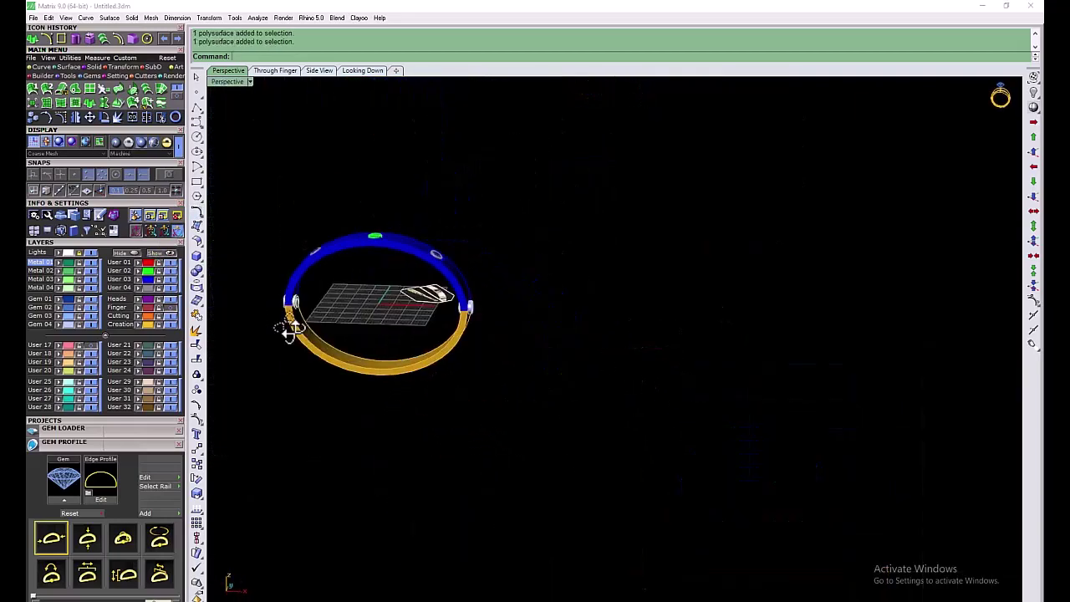
{"action": "right_click_drag", "start_coordinate": [287, 329], "coordinate": [405, 311]}
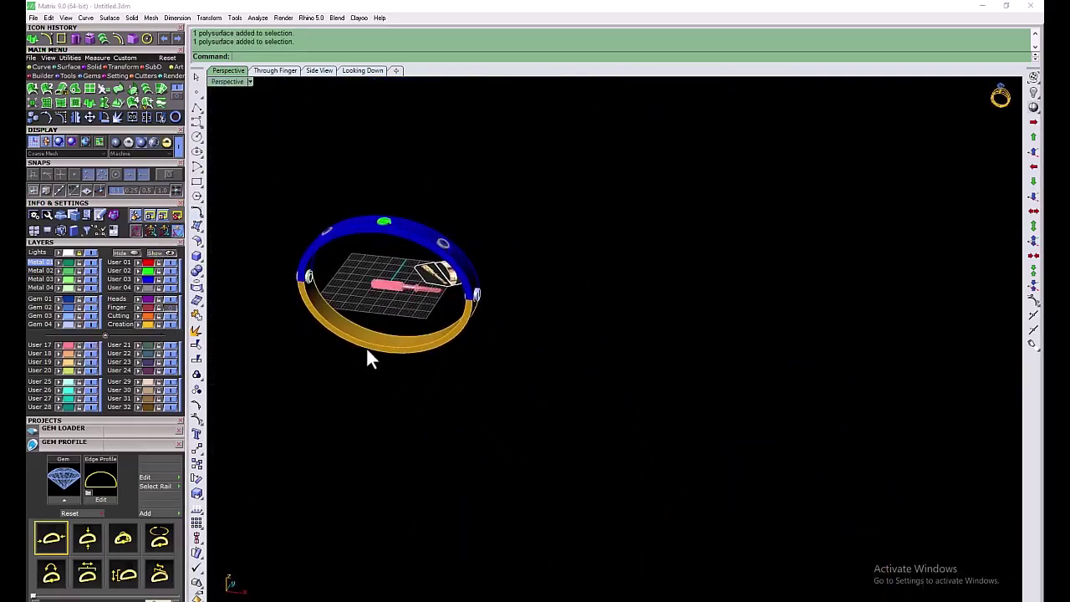
{"action": "mouse_move", "coordinate": [368, 349]}
{"action": "right_mouse_down"}
{"action": "mouse_move", "coordinate": [607, 223]}
{"action": "mouse_move", "coordinate": [463, 409]}
{"action": "mouse_move", "coordinate": [435, 401]}
{"action": "right_mouse_up"}
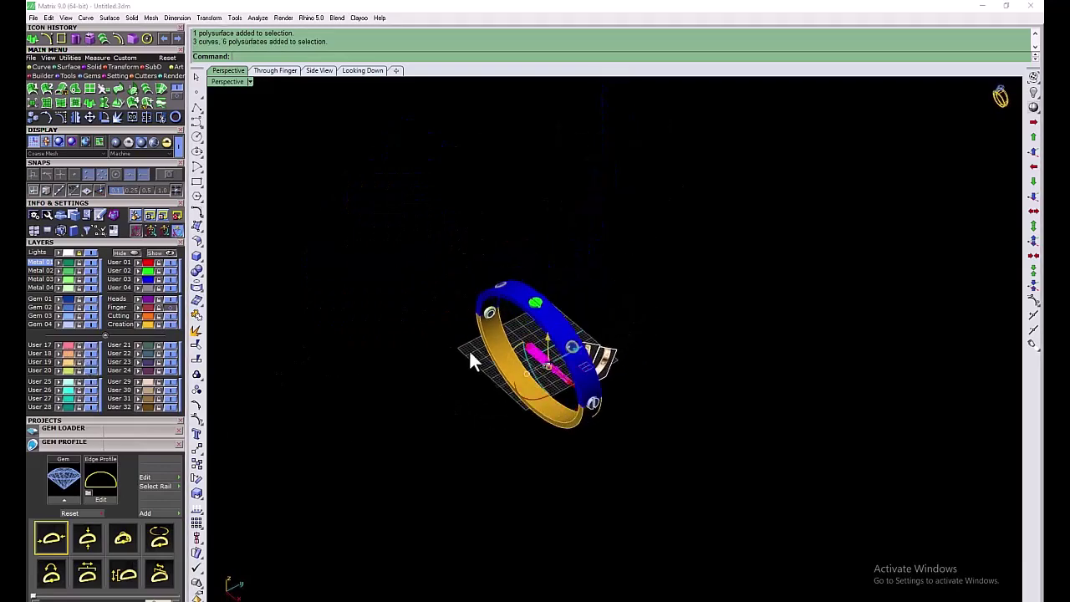
{"action": "left_click_drag", "start_coordinate": [469, 351], "coordinate": [452, 410]}
{"action": "key", "text": "ctrl+F1"}
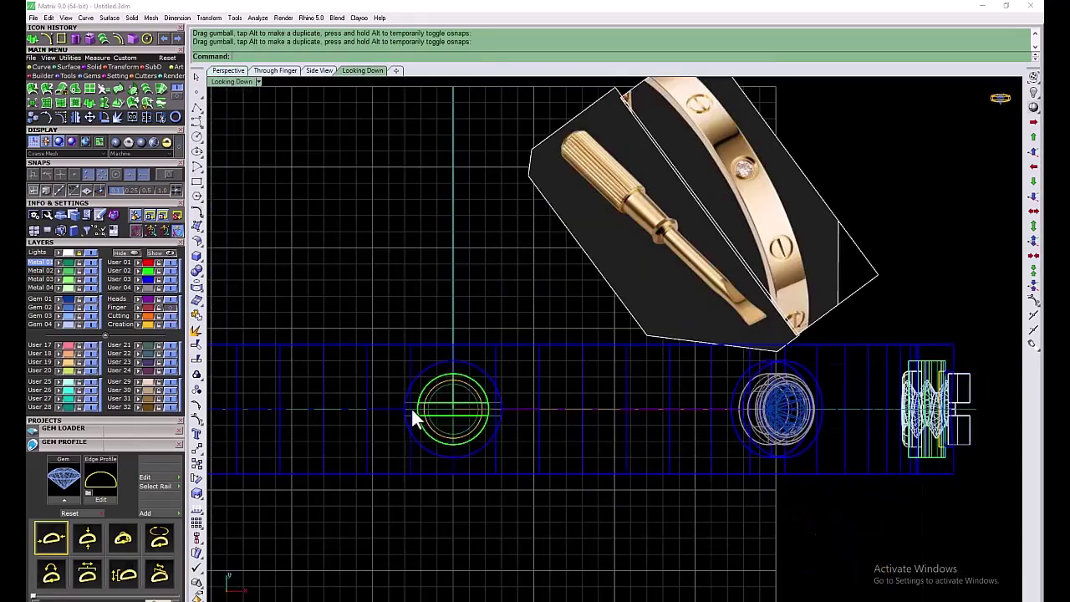
{"action": "scroll", "coordinate": [466, 393], "scroll_direction": "down", "scroll_amount": 1}
{"action": "scroll", "coordinate": [476, 392], "scroll_direction": "up", "scroll_amount": 4}
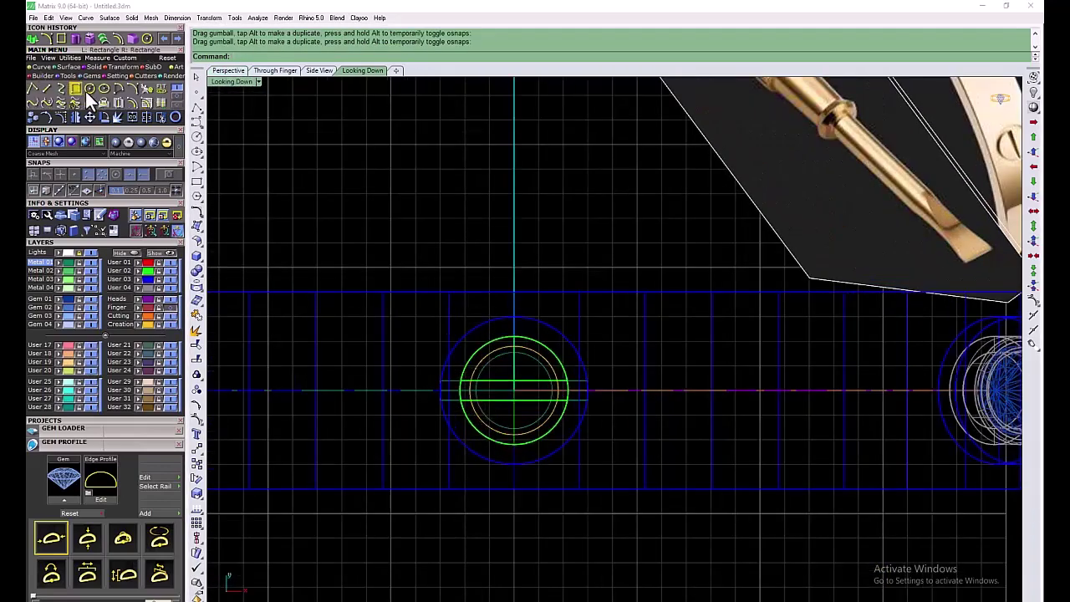
- Draw a 6-sided polygon centred on the middle screw head
{"action": "left_click", "coordinate": [130, 87]}
{"action": "left_click", "coordinate": [472, 322]}
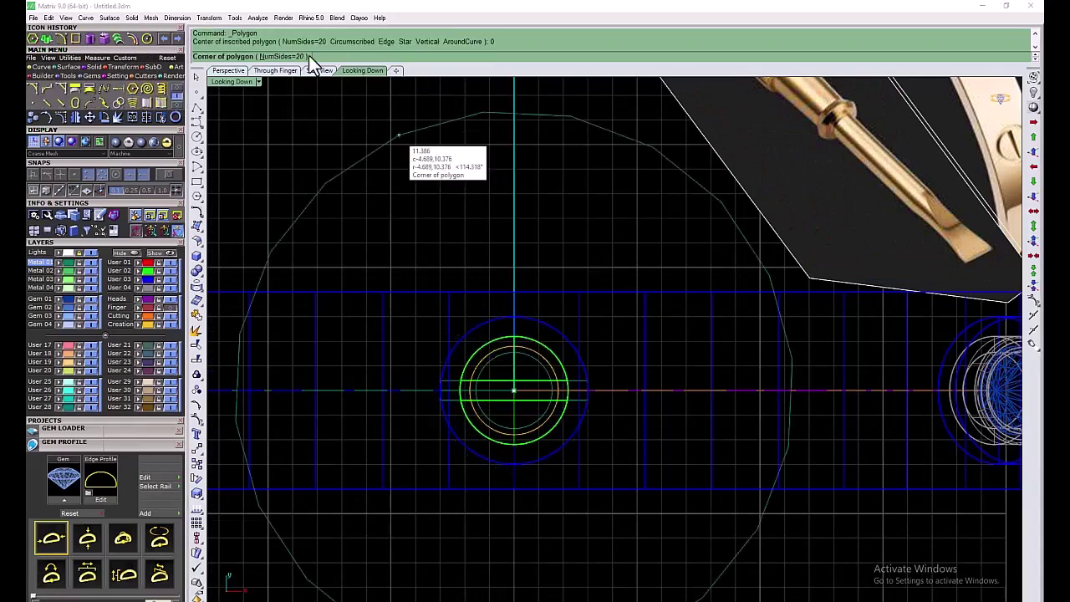
{"action": "left_click", "coordinate": [287, 56]}
{"action": "type", "text": "6"}
{"action": "key", "text": "Return"}
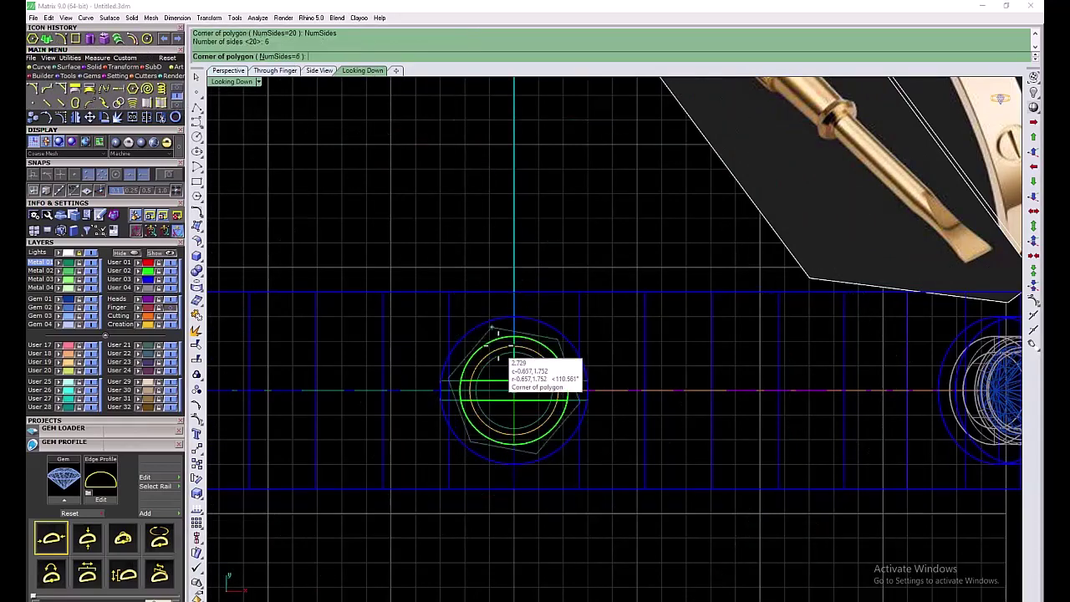
{"action": "scroll", "coordinate": [519, 358], "scroll_direction": "up", "scroll_amount": 3}
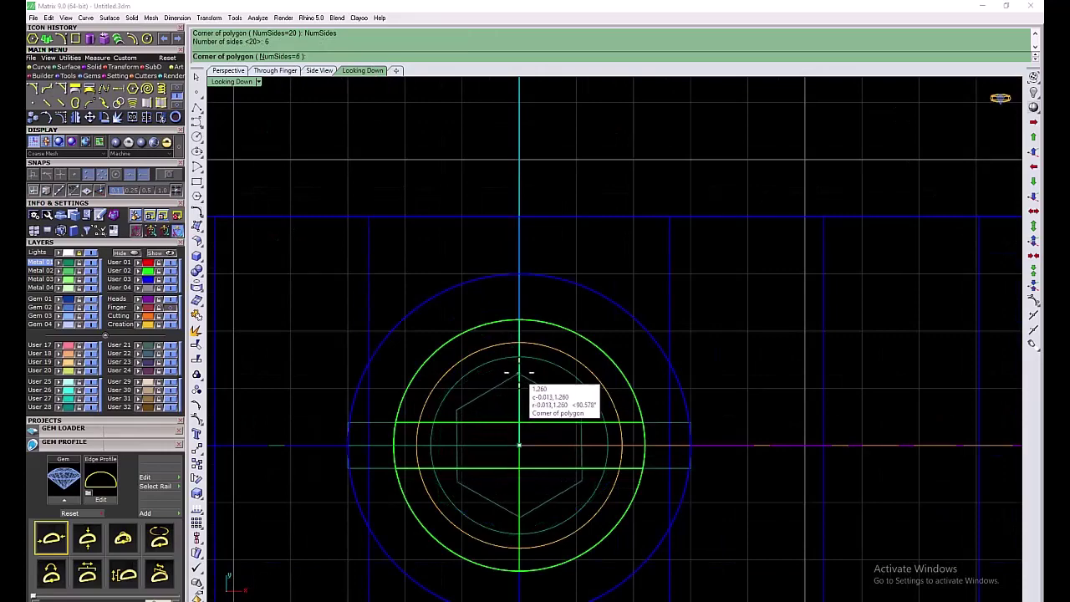
{"action": "left_click", "coordinate": [519, 370]}
{"action": "scroll", "coordinate": [525, 377], "scroll_direction": "down", "scroll_amount": 5}
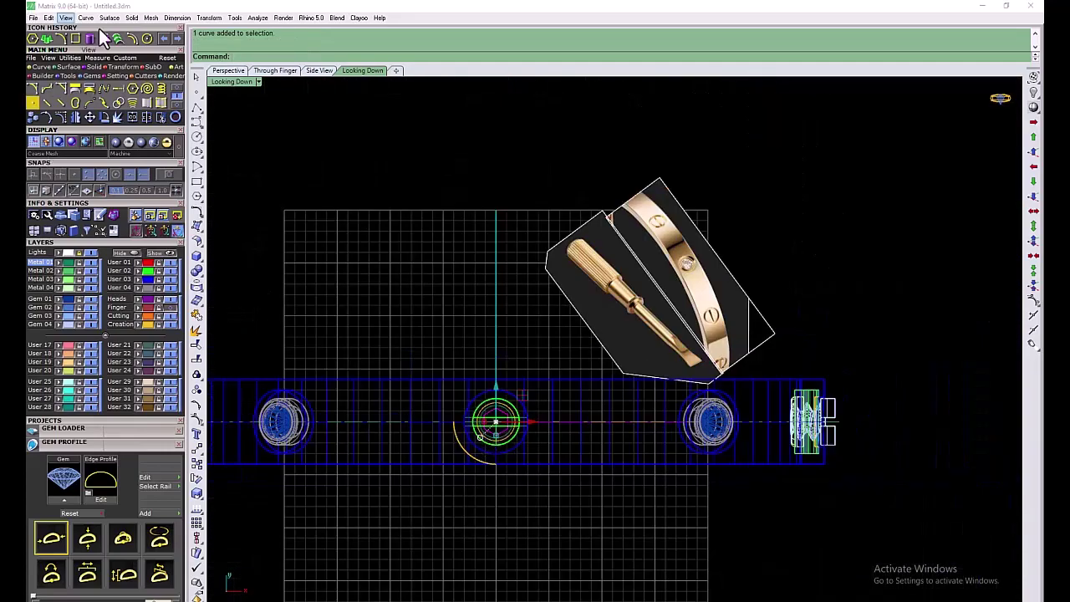
- Extrude the hexagon into a solid and move it to the top of the band
{"action": "left_click", "coordinate": [143, 87]}
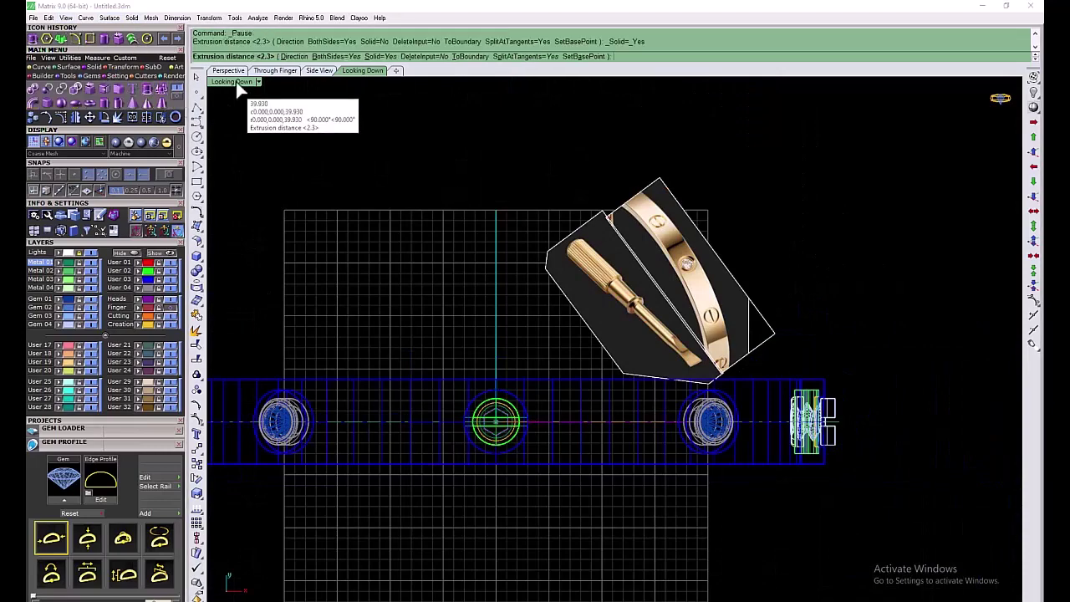
{"action": "scroll", "coordinate": [334, 493], "scroll_direction": "down", "scroll_amount": 3}
{"action": "left_click", "coordinate": [334, 493]}
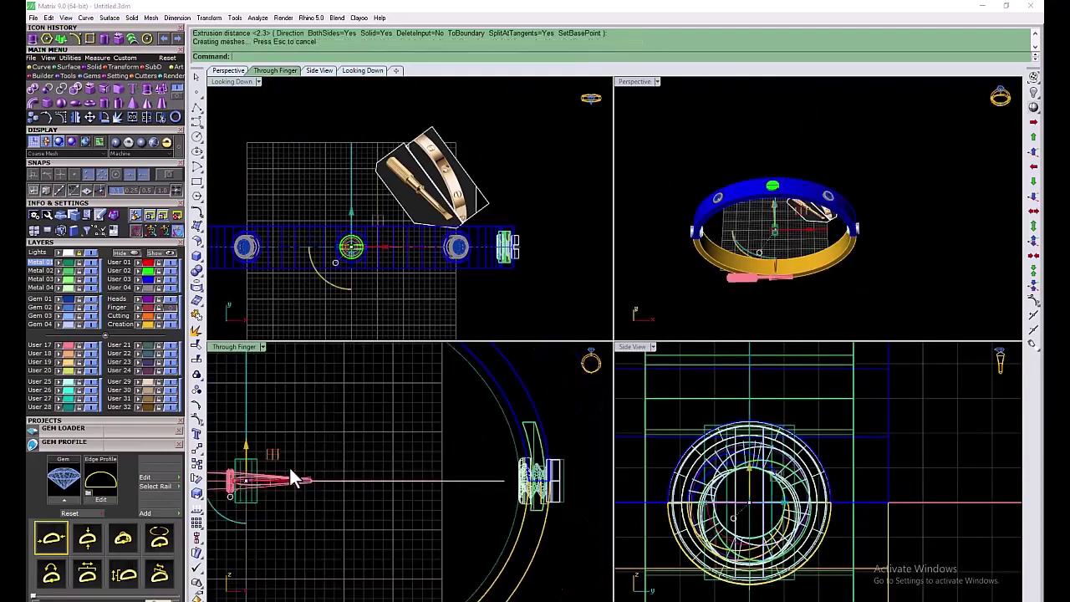
{"action": "scroll", "coordinate": [332, 496], "scroll_direction": "down", "scroll_amount": 2}
{"action": "left_click_drag", "start_coordinate": [309, 487], "coordinate": [311, 359]}
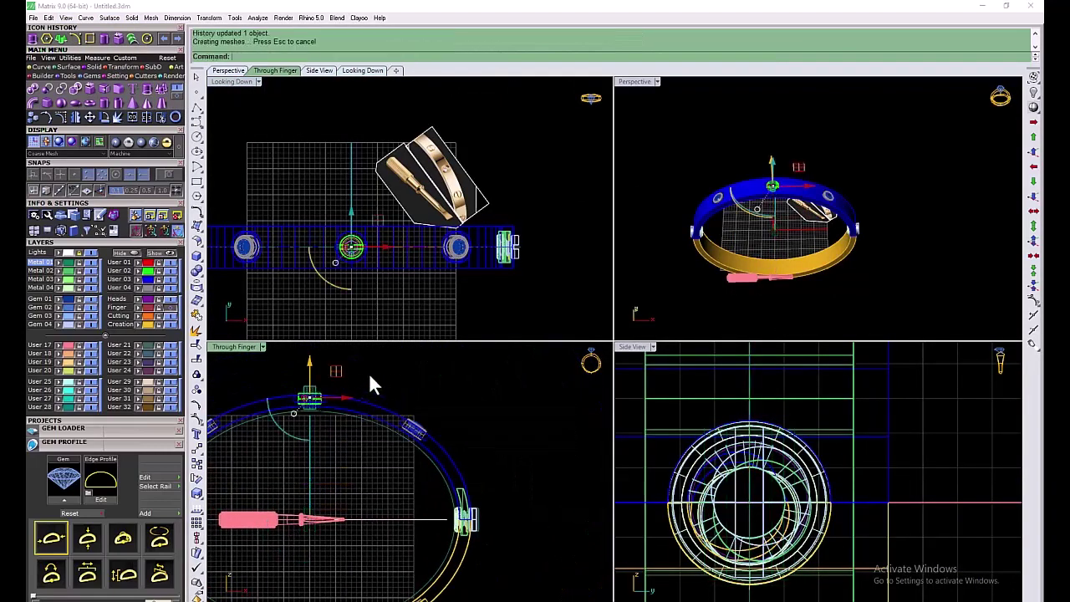
{"action": "scroll", "coordinate": [376, 389], "scroll_direction": "up", "scroll_amount": 3}
- Array the hexagon solid along the band's curve with ArrayCrv
{"action": "left_click", "coordinate": [351, 391]}
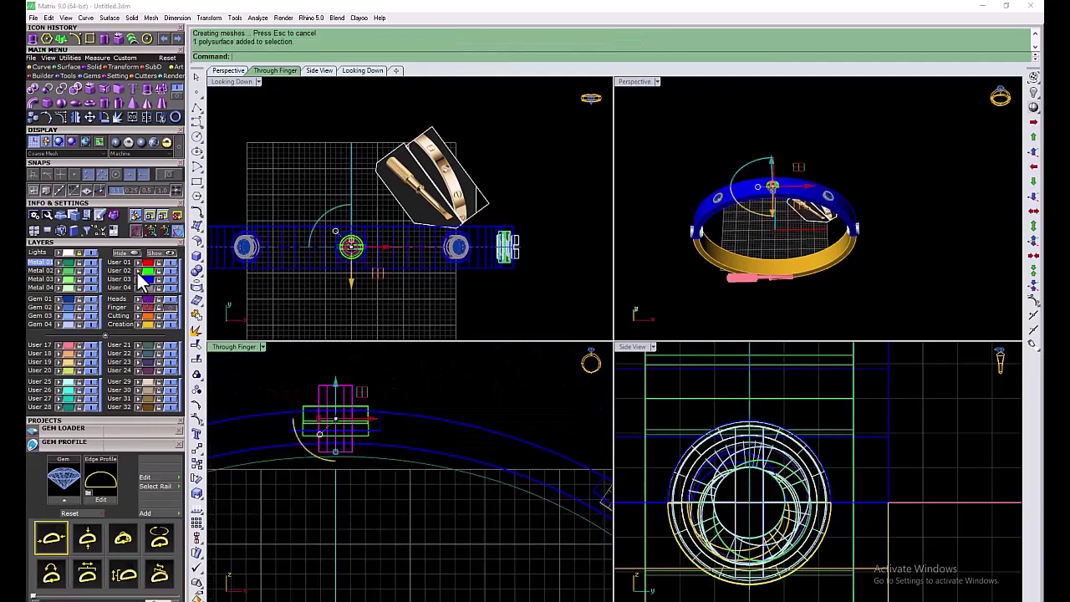
{"action": "scroll", "coordinate": [345, 365], "scroll_direction": "down", "scroll_amount": 3}
{"action": "left_click", "coordinate": [390, 368]}
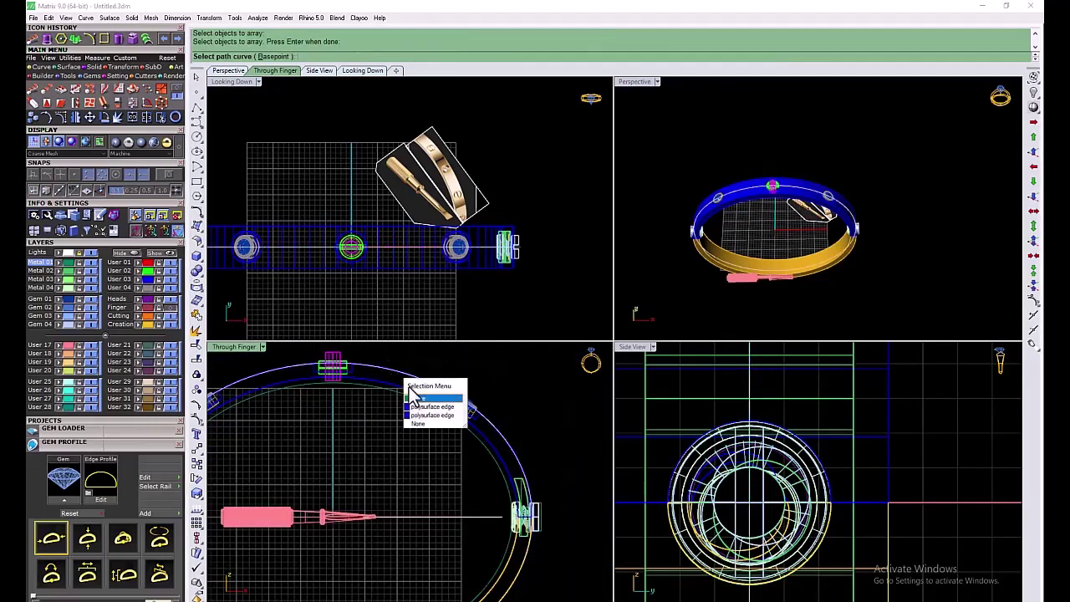
{"action": "left_click", "coordinate": [414, 392]}
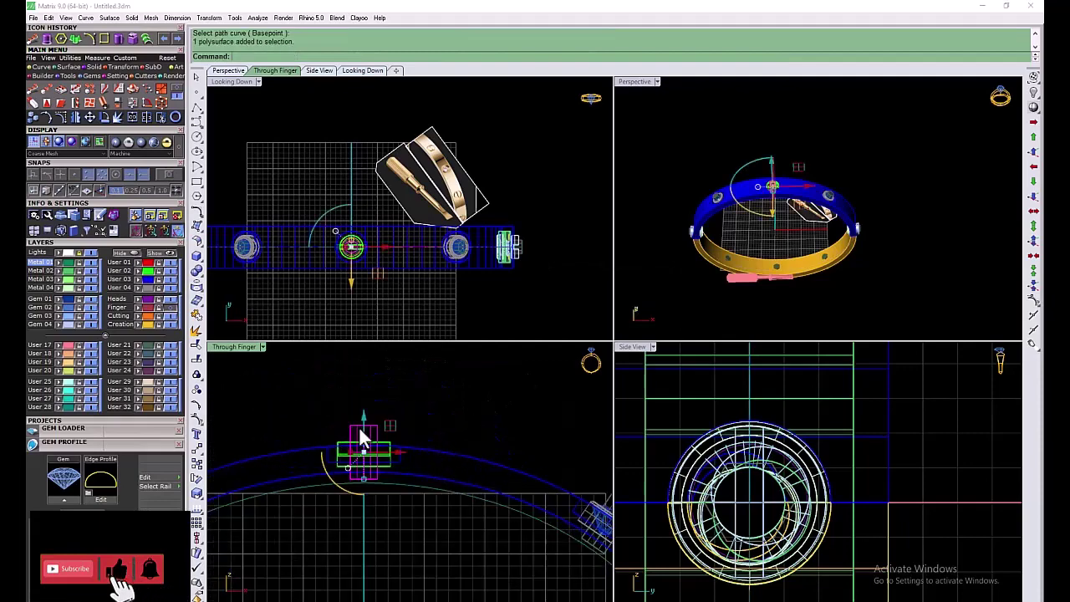
- Boolean-subtract the hexagon cutters from the band and heads, then inspect the recesses in Perspective
{"action": "left_click", "coordinate": [507, 508]}
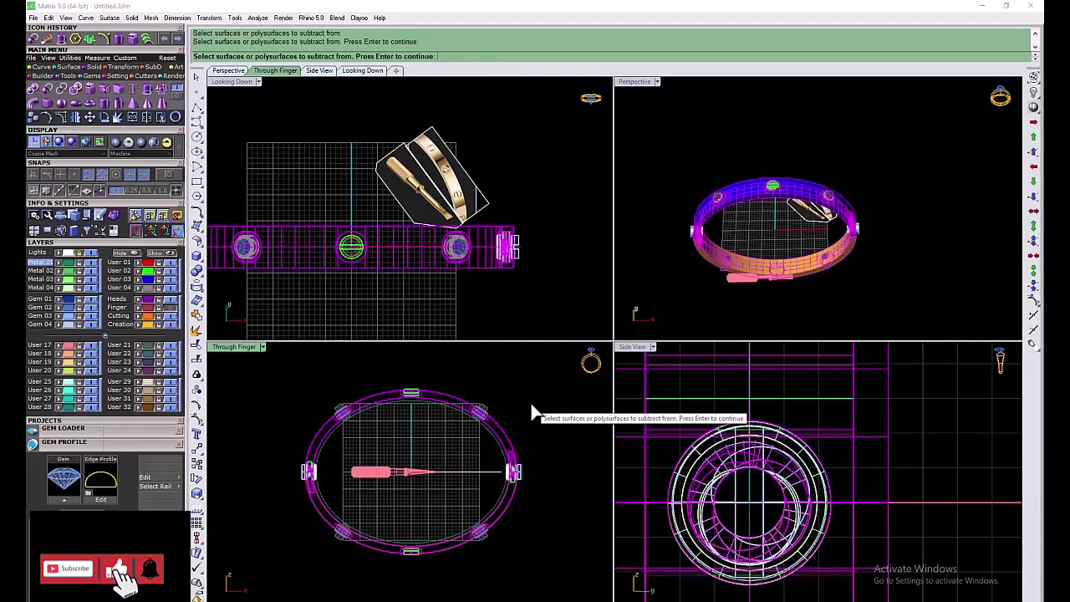
{"action": "key", "text": "Return"}
{"action": "key", "text": "Return"}
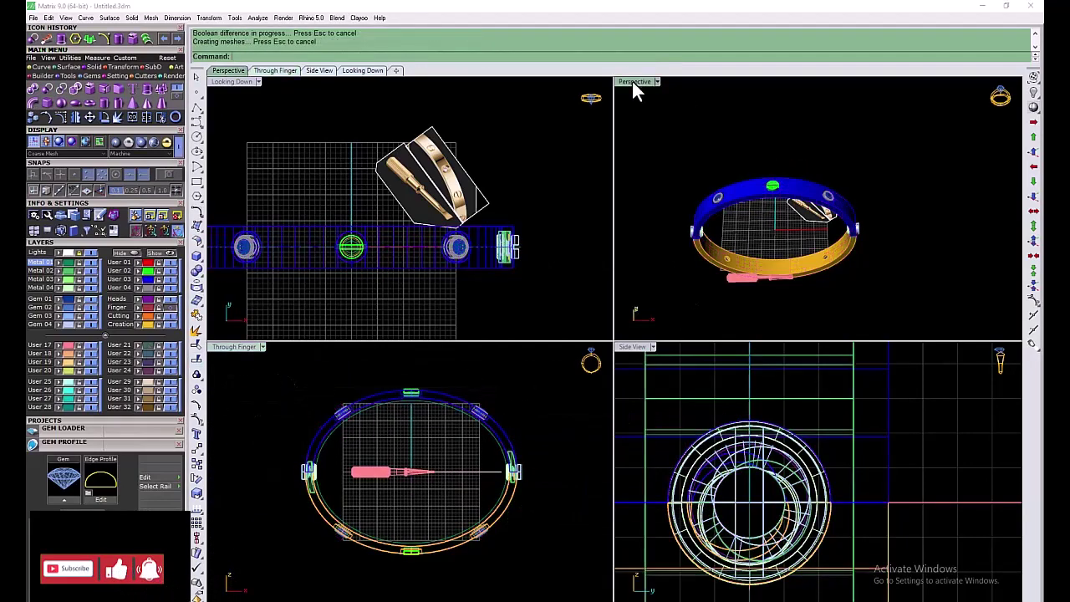
{"action": "double_click", "coordinate": [632, 84]}
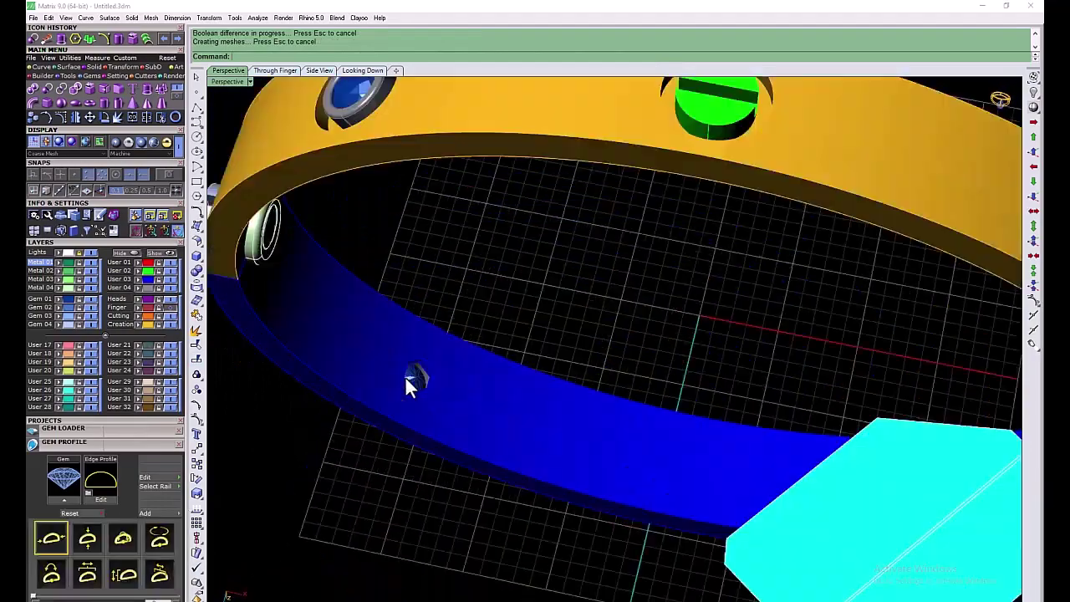
{"action": "mouse_move", "coordinate": [443, 530]}
{"action": "right_mouse_down"}
{"action": "mouse_move", "coordinate": [549, 279]}
{"action": "mouse_move", "coordinate": [541, 454]}
{"action": "mouse_move", "coordinate": [465, 454]}
{"action": "mouse_move", "coordinate": [544, 418]}
{"action": "mouse_move", "coordinate": [420, 455]}
{"action": "right_mouse_up"}
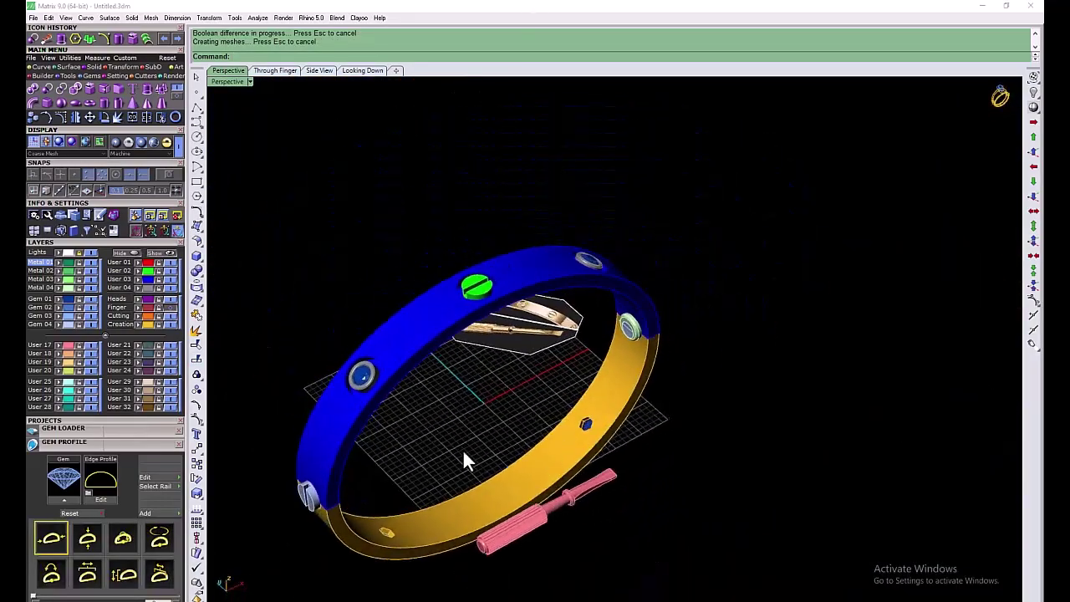
{"action": "scroll", "coordinate": [532, 483], "scroll_direction": "up", "scroll_amount": 5}
{"action": "scroll", "coordinate": [496, 442], "scroll_direction": "down", "scroll_amount": 5}
{"action": "scroll", "coordinate": [497, 441], "scroll_direction": "up", "scroll_amount": 3}
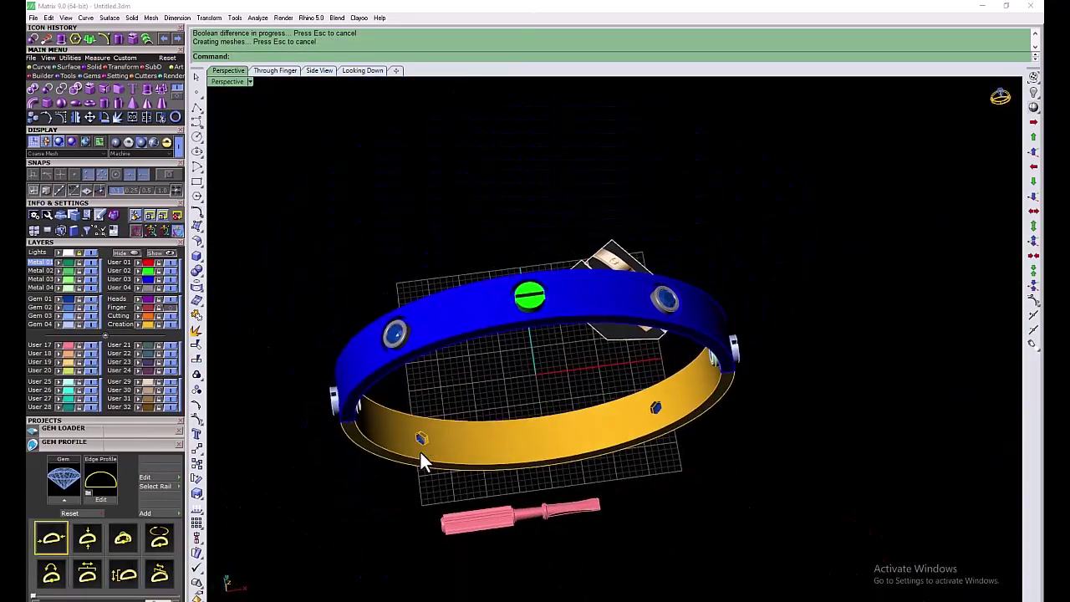